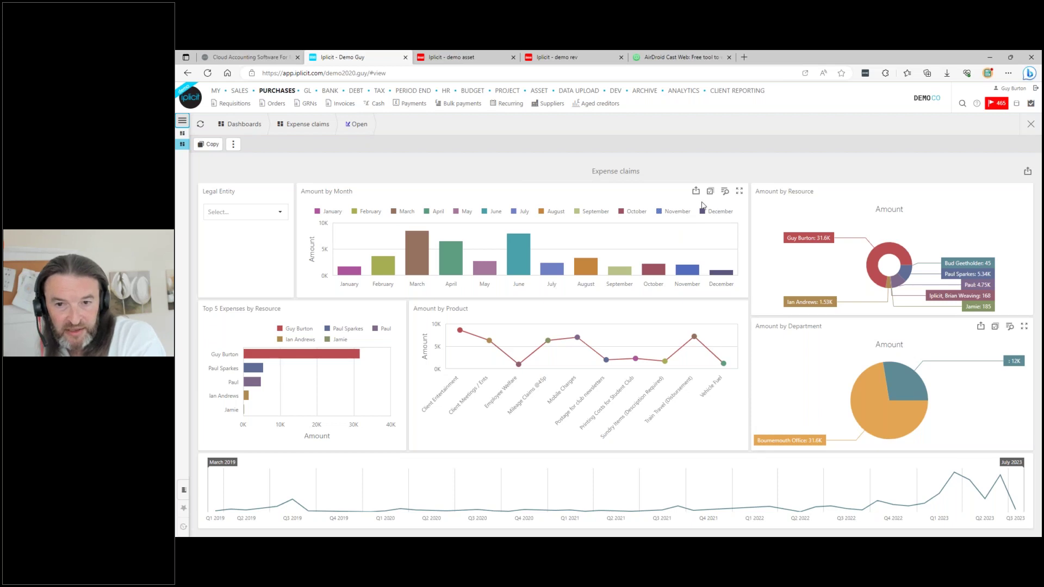
# - Filter the Expense claims dashboard by Bournemouth Office in the department chart, and close the dashboard and the dashboard list
pyautogui.moveTo(864, 400)
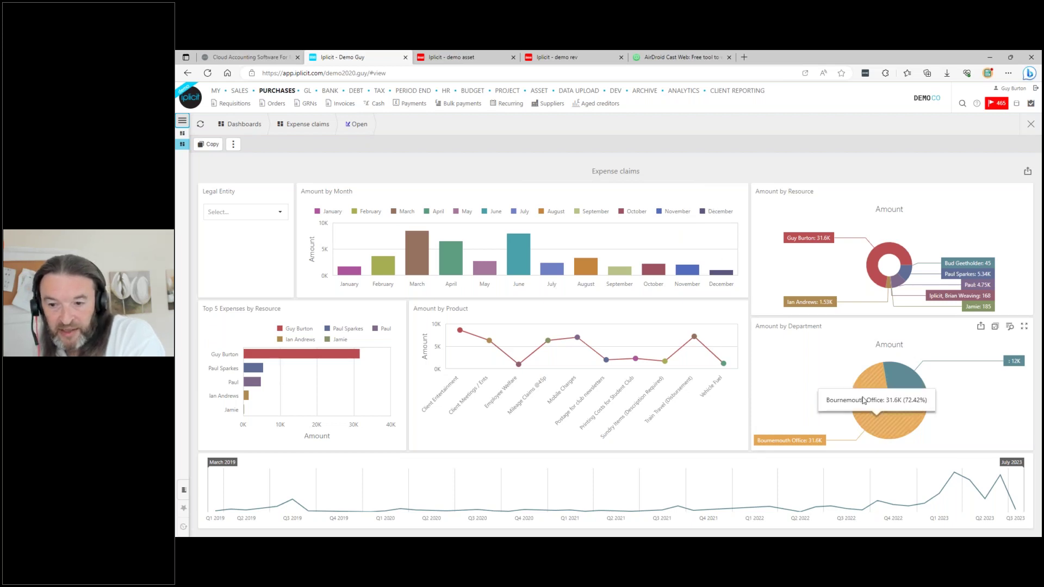
pyautogui.click(867, 428)
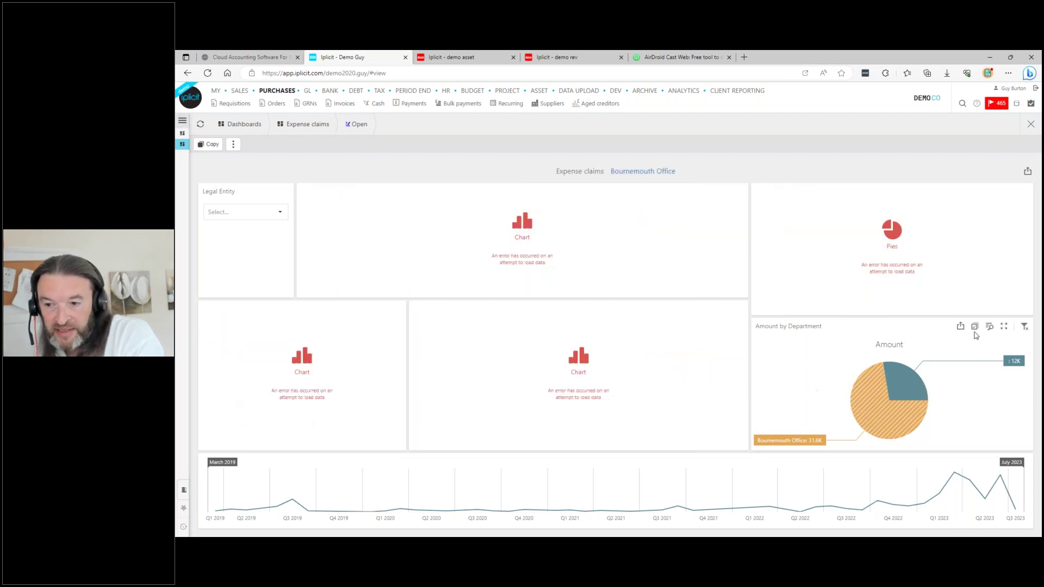
pyautogui.click(1033, 126)
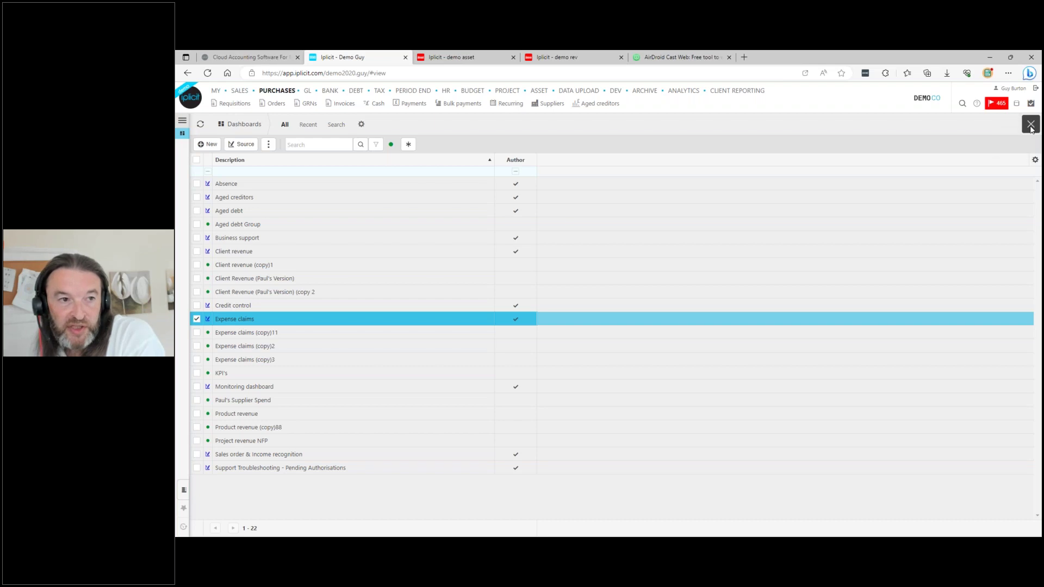
pyautogui.click(1032, 127)
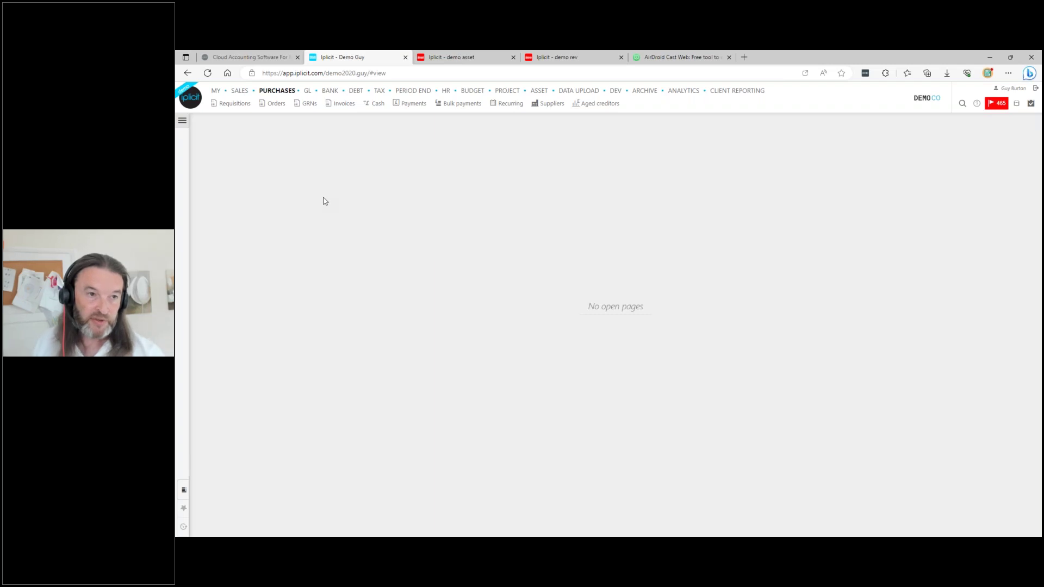
# - Create a purchase invoice from the Insurance prepayment template and enter 76576767 as its invoice number
pyautogui.click(344, 104)
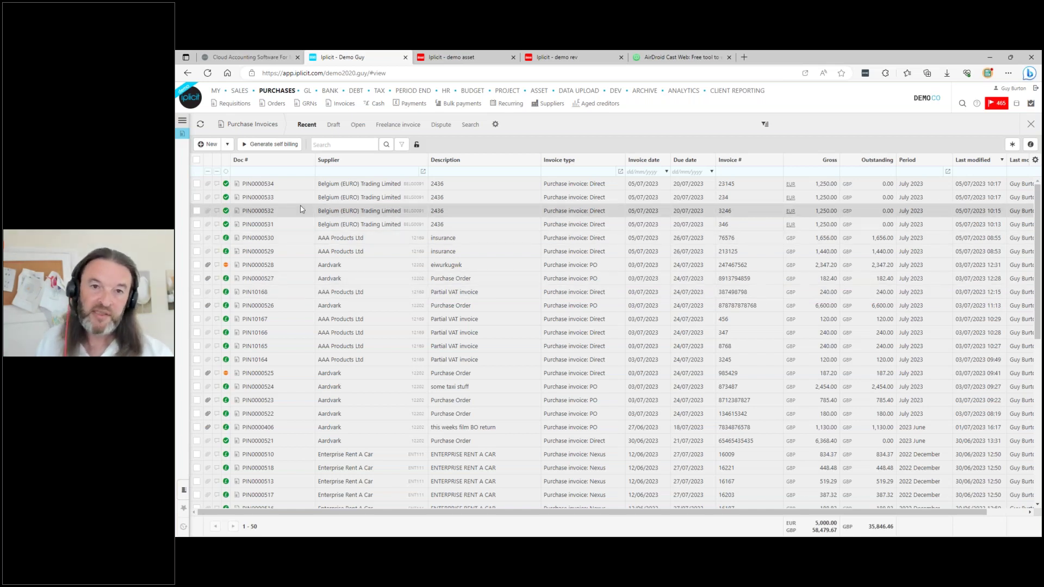
pyautogui.click(227, 144)
pyautogui.click(229, 158)
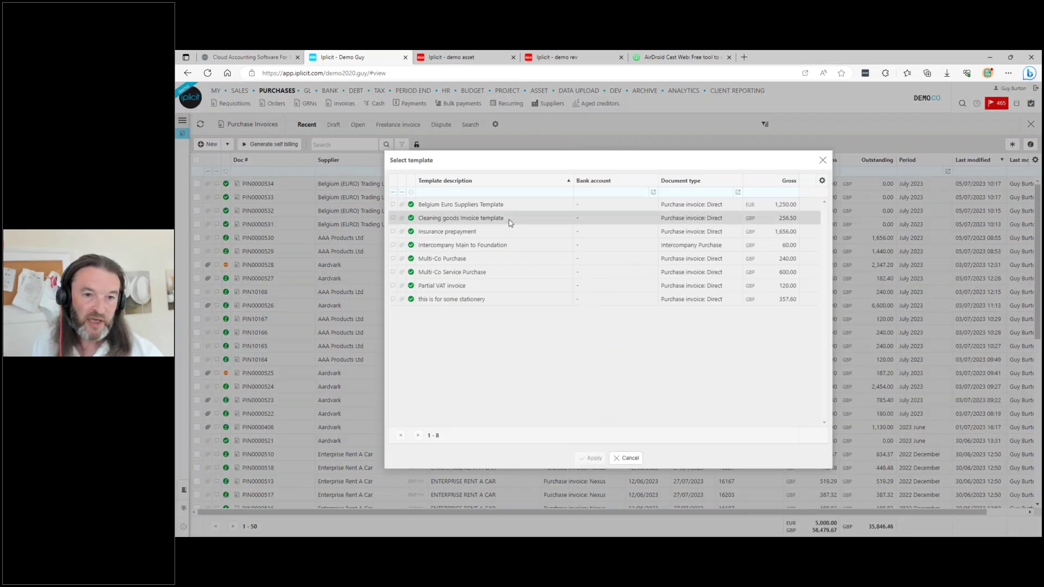
pyautogui.click(470, 233)
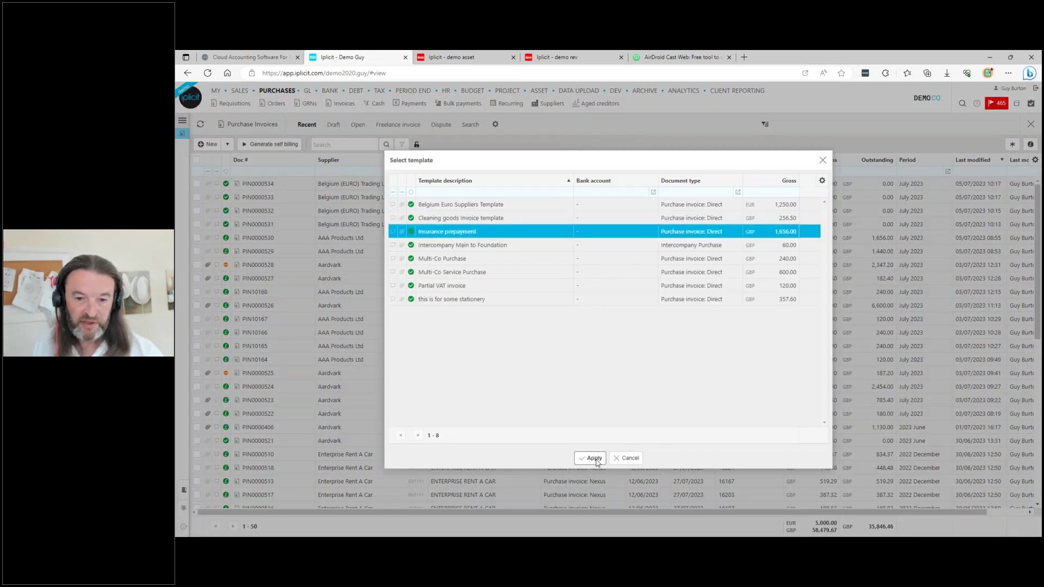
pyautogui.click(593, 458)
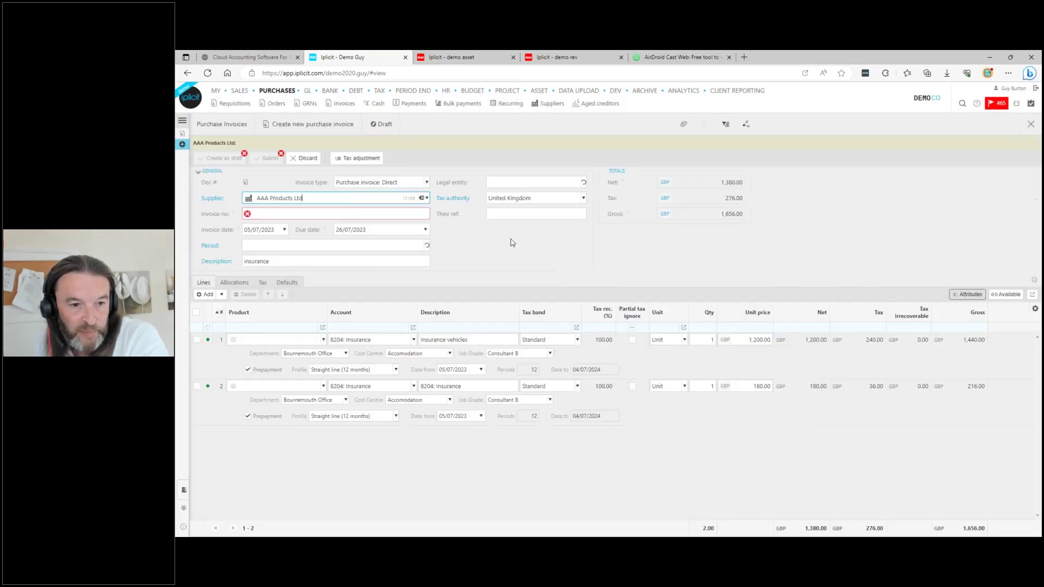
pyautogui.click(304, 216)
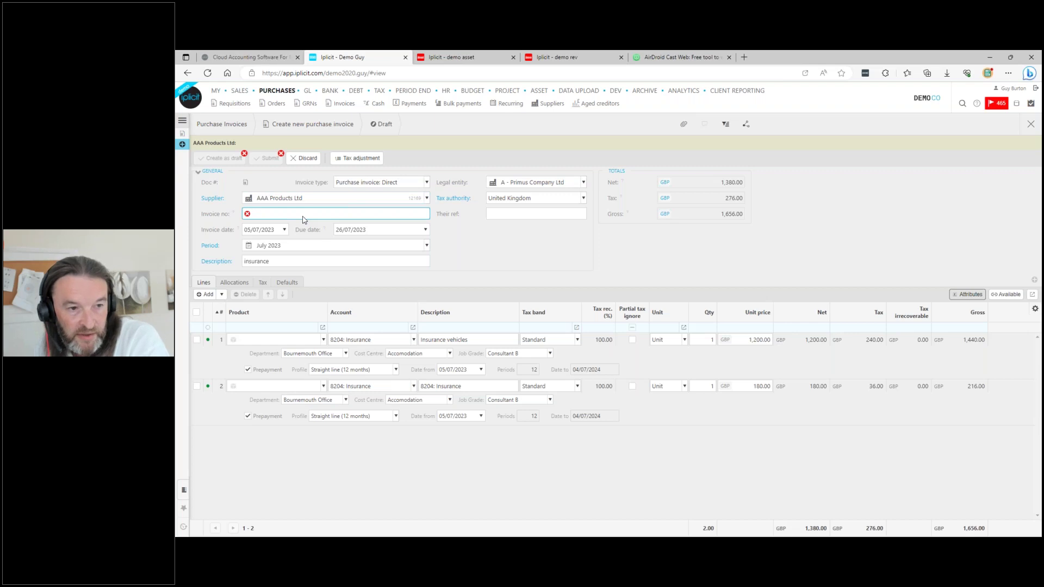
pyautogui.write('76576767')
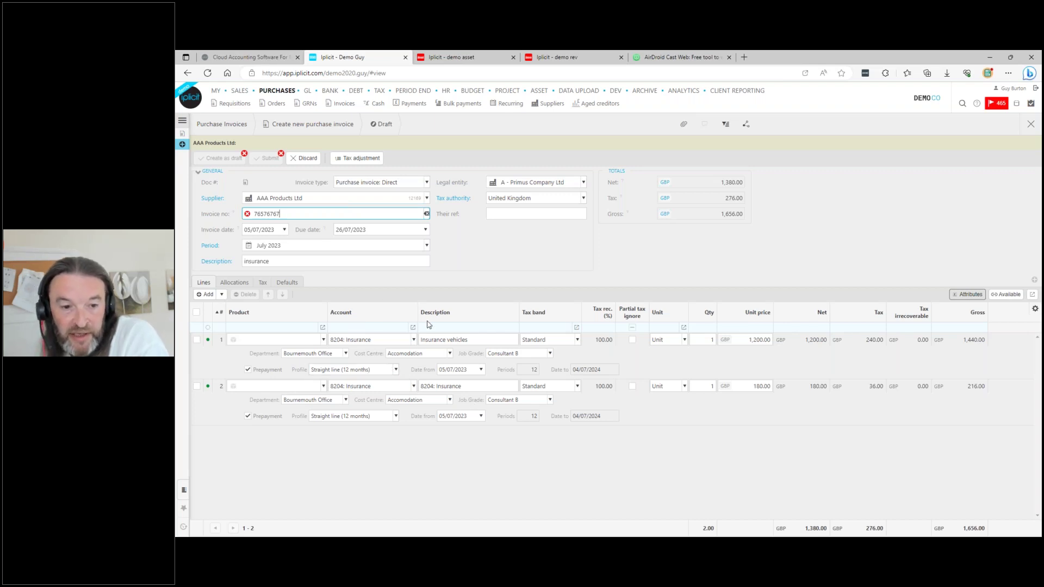
# - Set the insurance vehicles line's prepayment to Straight line (12 months) starting 01/07/2023, and submit the invoice
pyautogui.click(352, 371)
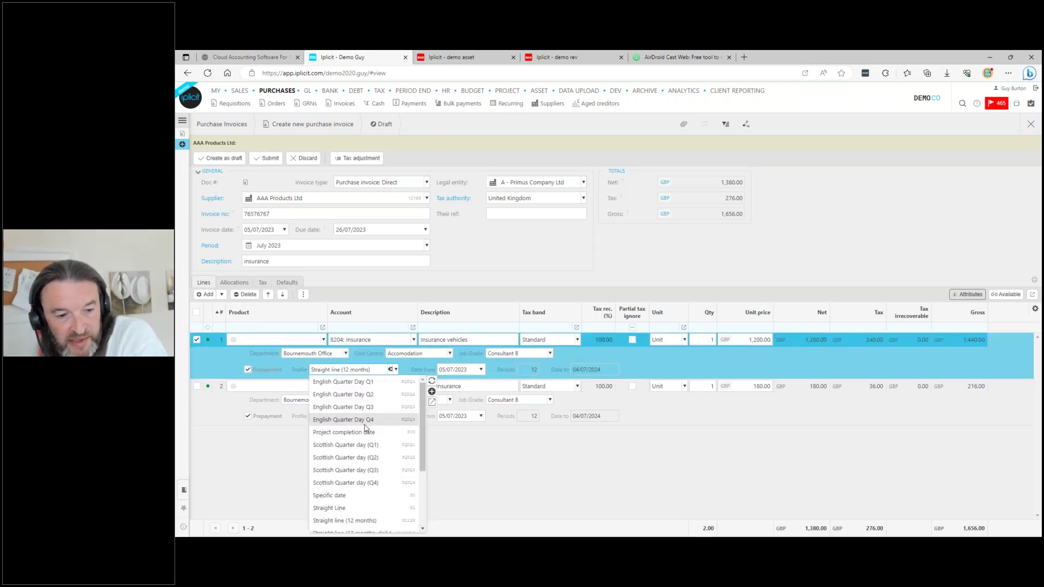
pyautogui.scroll(-3, 366, 428)
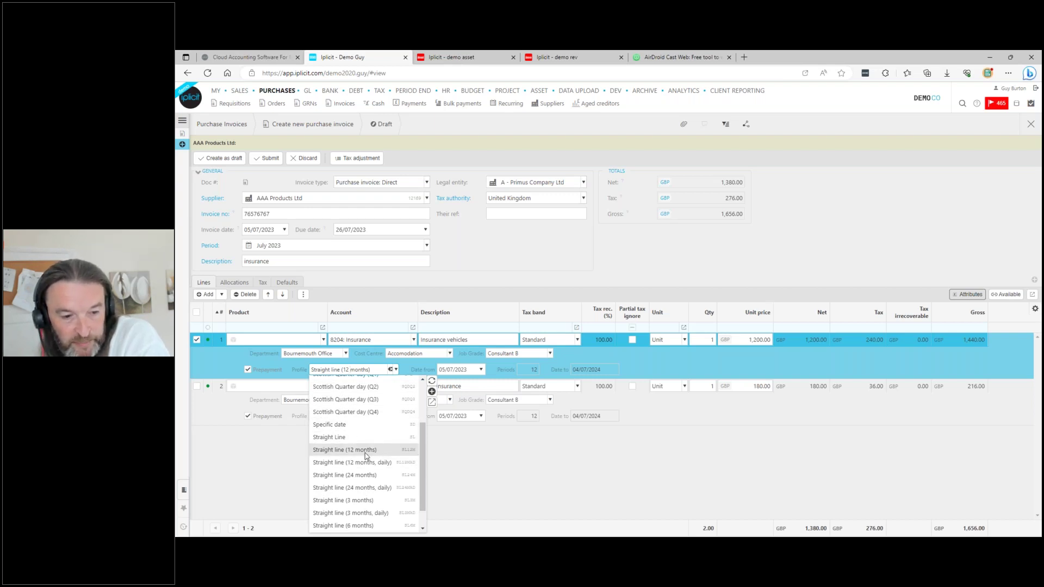
pyautogui.click(365, 451)
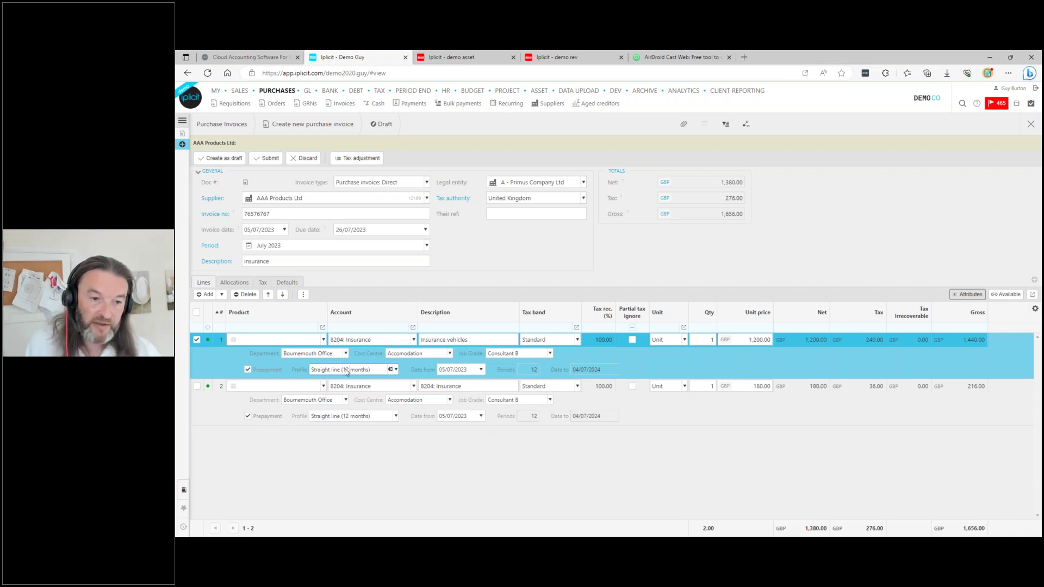
pyautogui.click(446, 371)
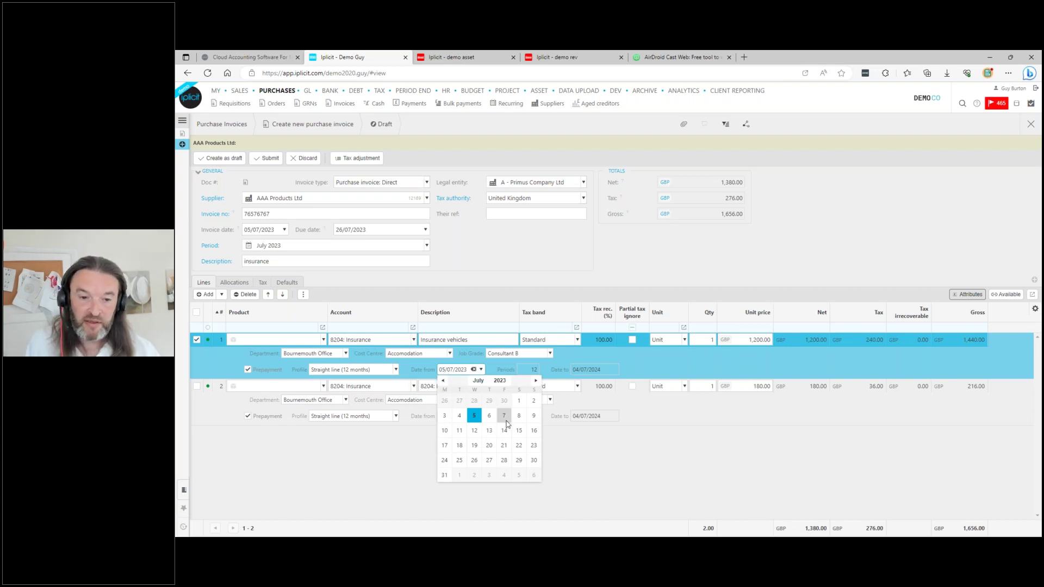
pyautogui.click(554, 467)
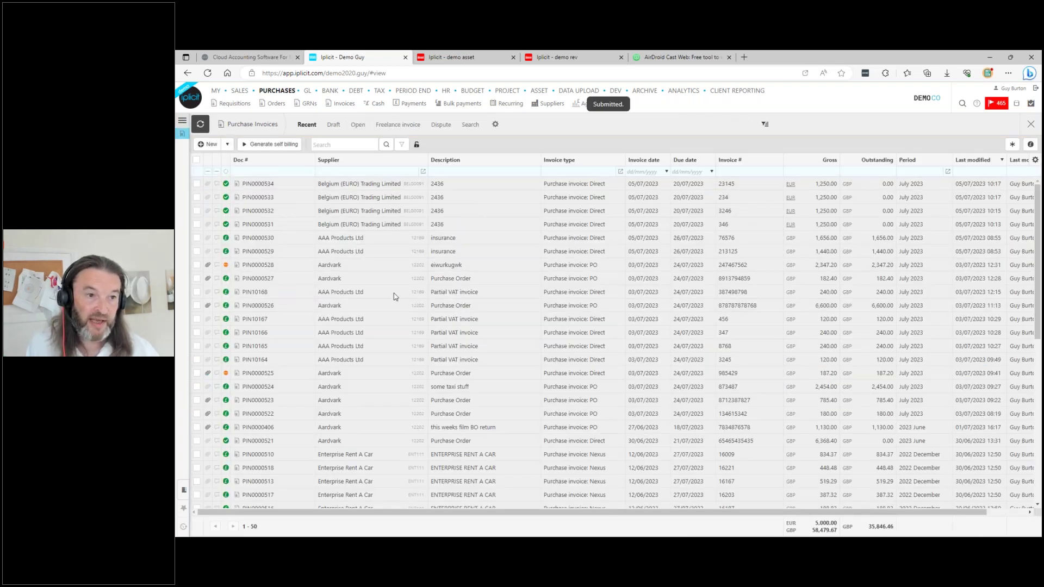
# - Authorise the newly submitted AAA Products Ltd insurance invoice by approving all of its items
pyautogui.click(342, 185)
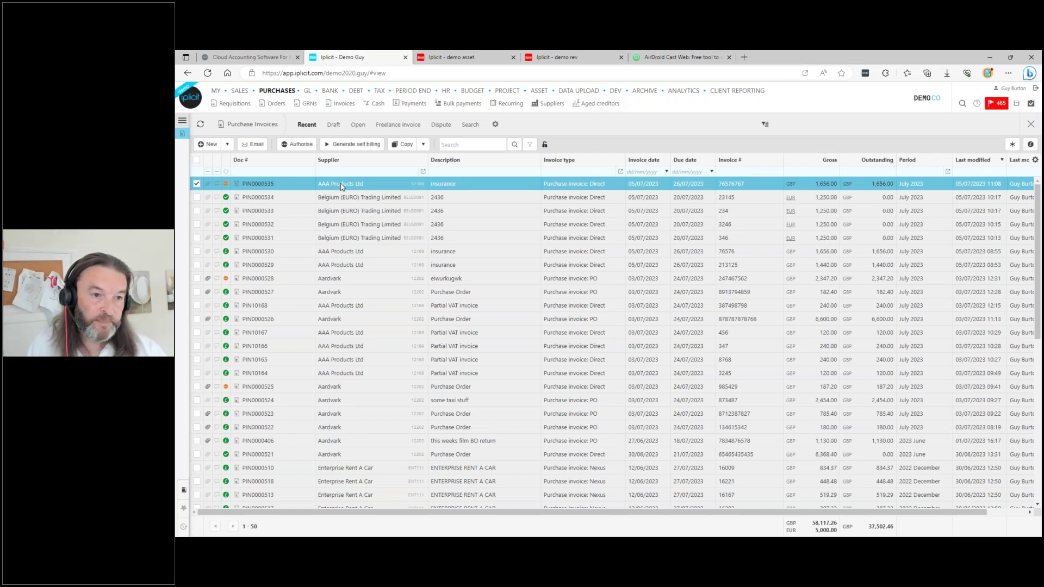
pyautogui.click(301, 144)
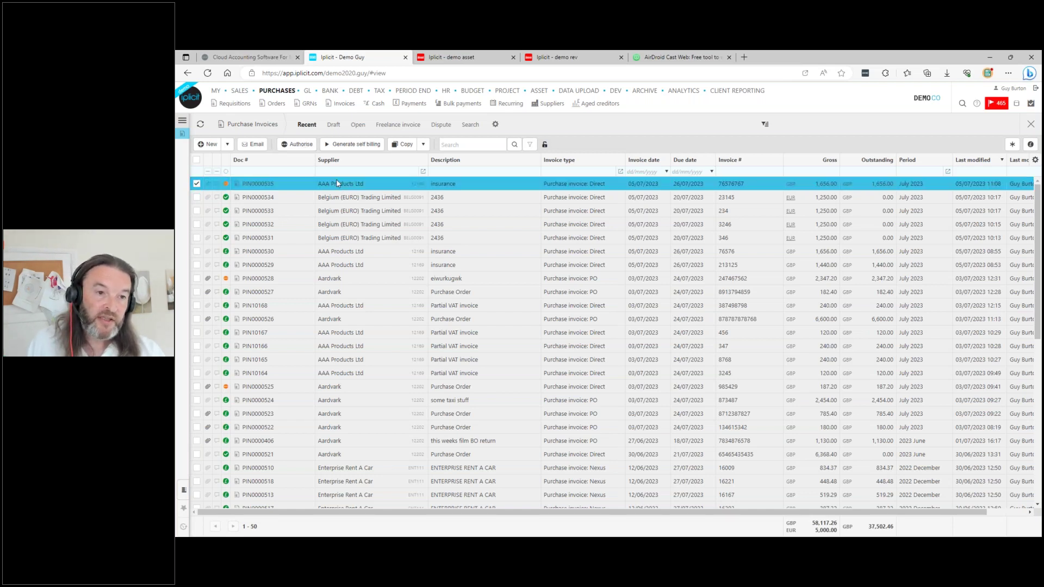
pyautogui.click(445, 213)
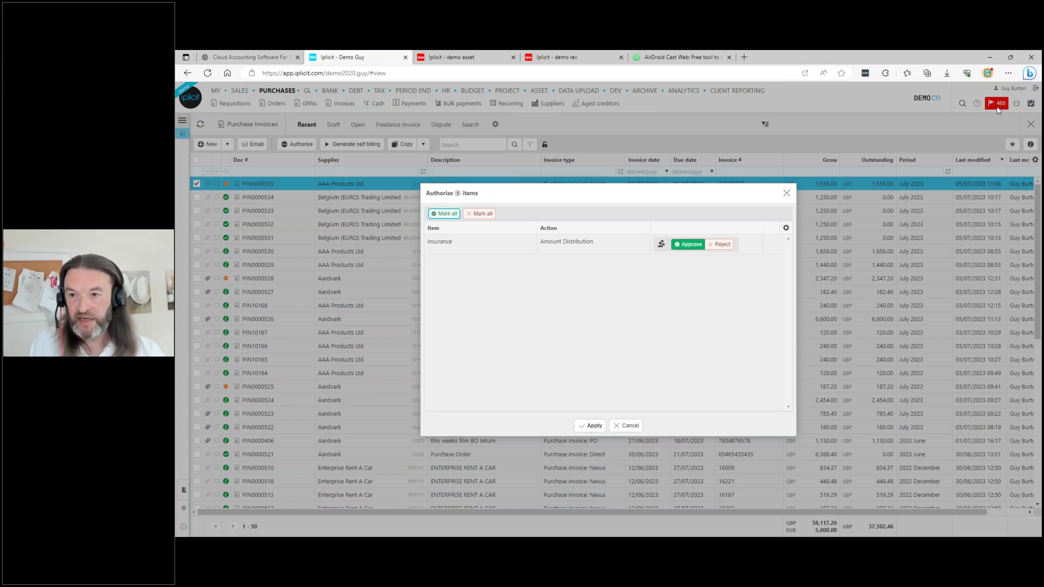
pyautogui.click(592, 426)
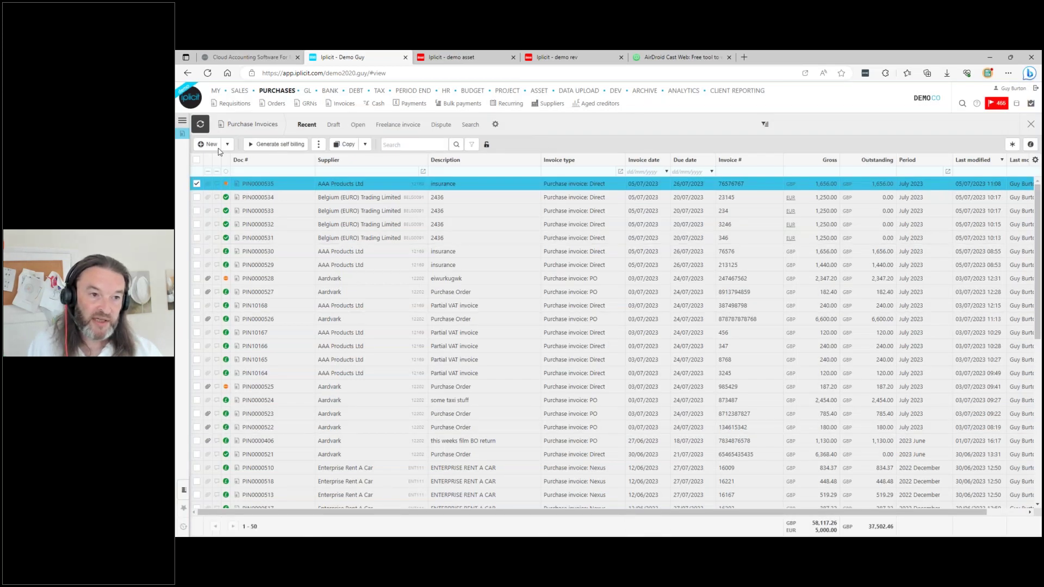
# - Open the posted insurance invoice and review its prepayment schedule in summary and detail, including the first instalment's document links
pyautogui.click(237, 186)
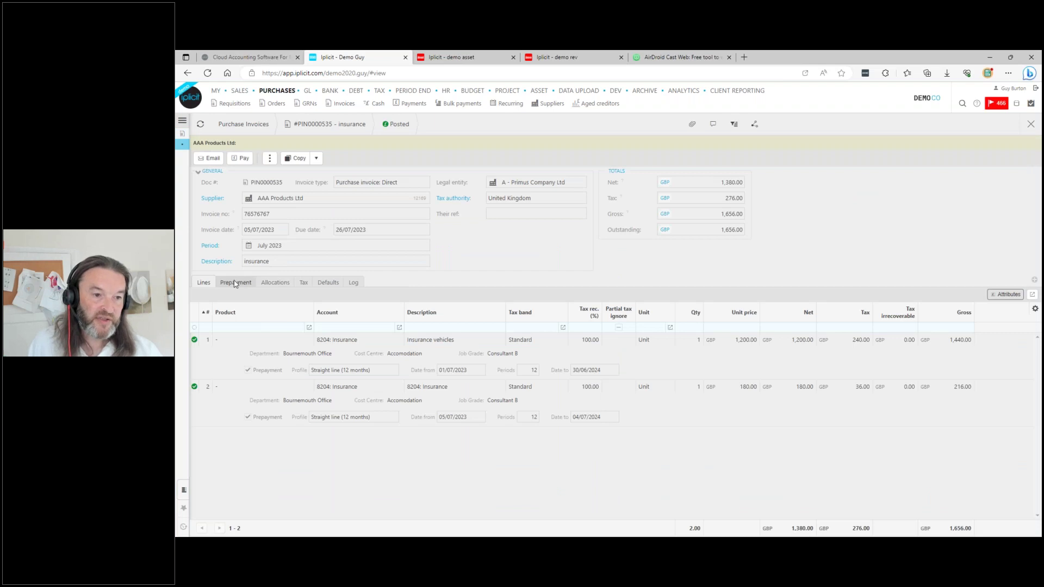
pyautogui.click(239, 284)
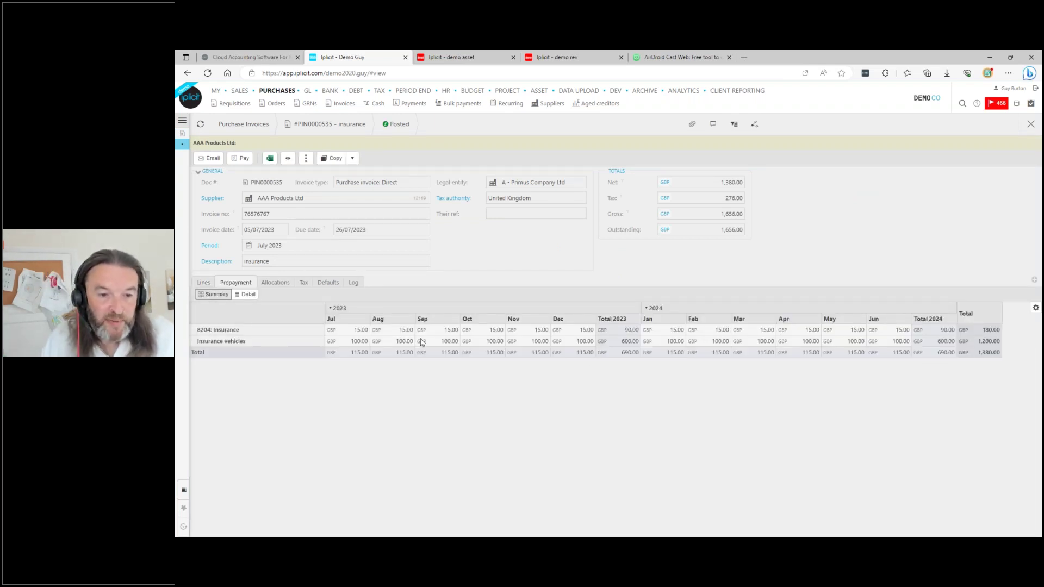
pyautogui.click(250, 296)
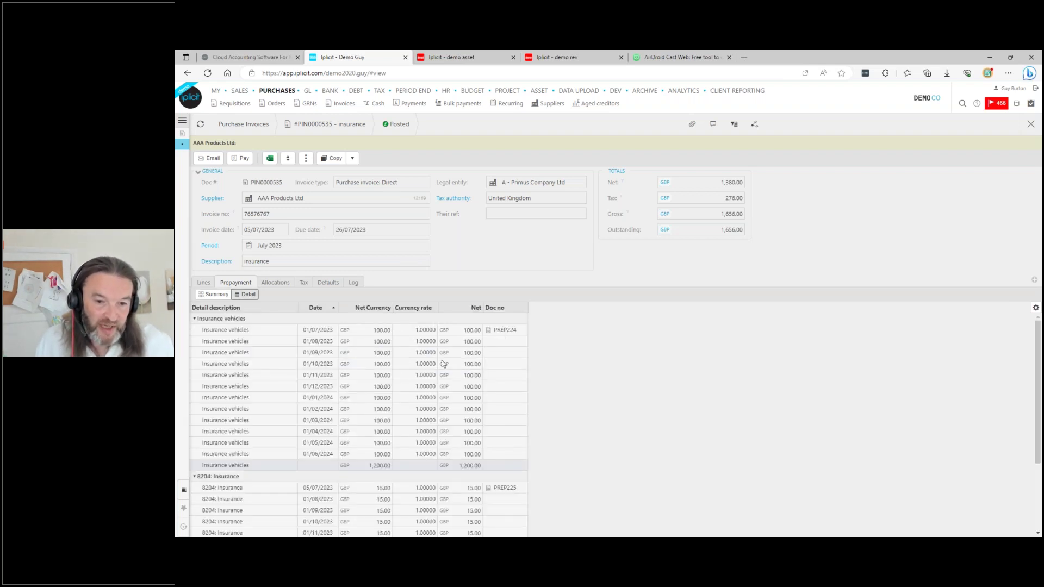
pyautogui.click(489, 331)
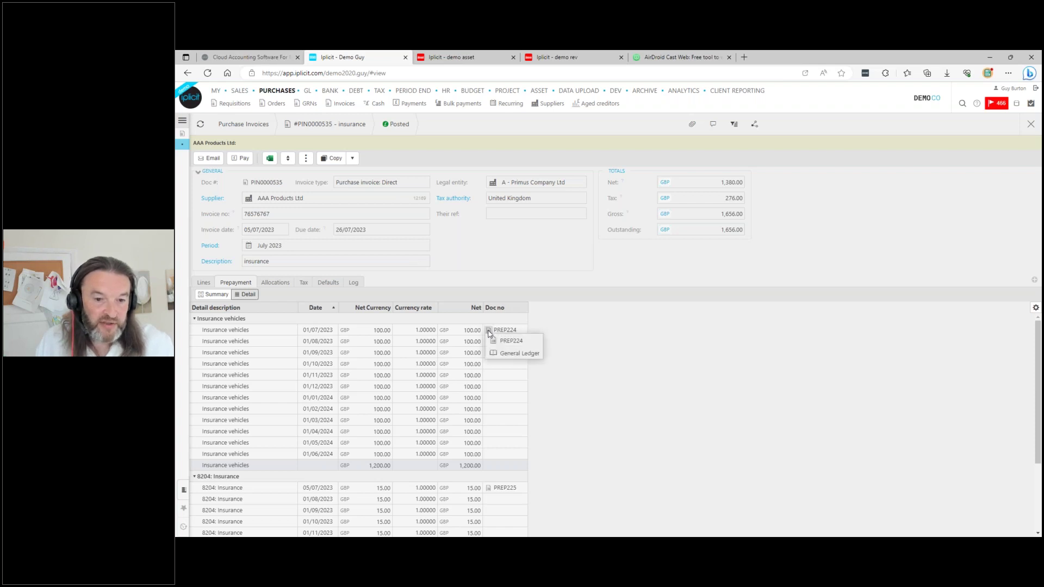
# - Review the insurance invoice's general ledger postings, and close the ledger view, the invoice and the Purchase Invoices list
pyautogui.click(246, 182)
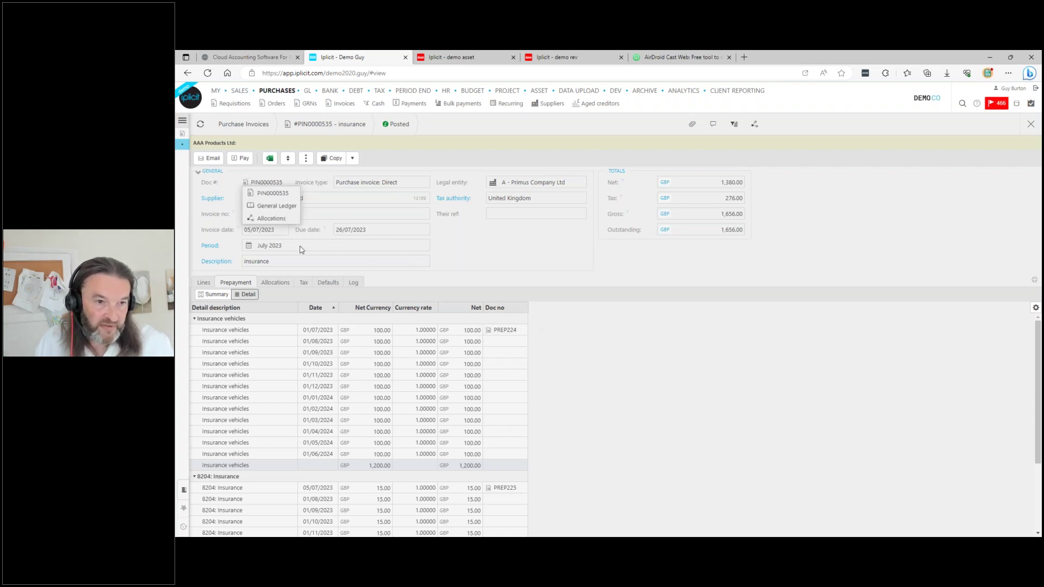
pyautogui.click(272, 206)
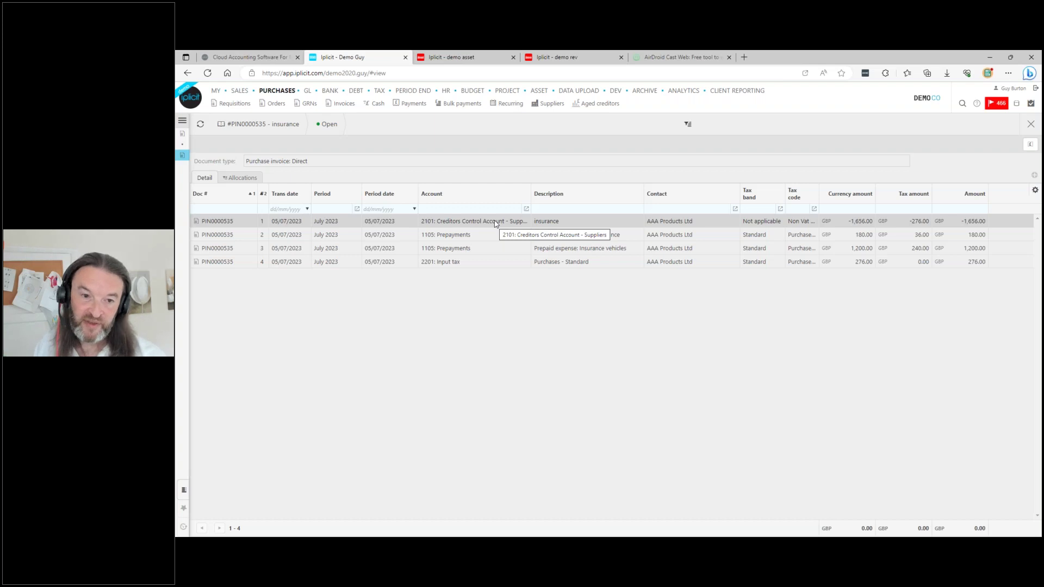
pyautogui.click(1030, 125)
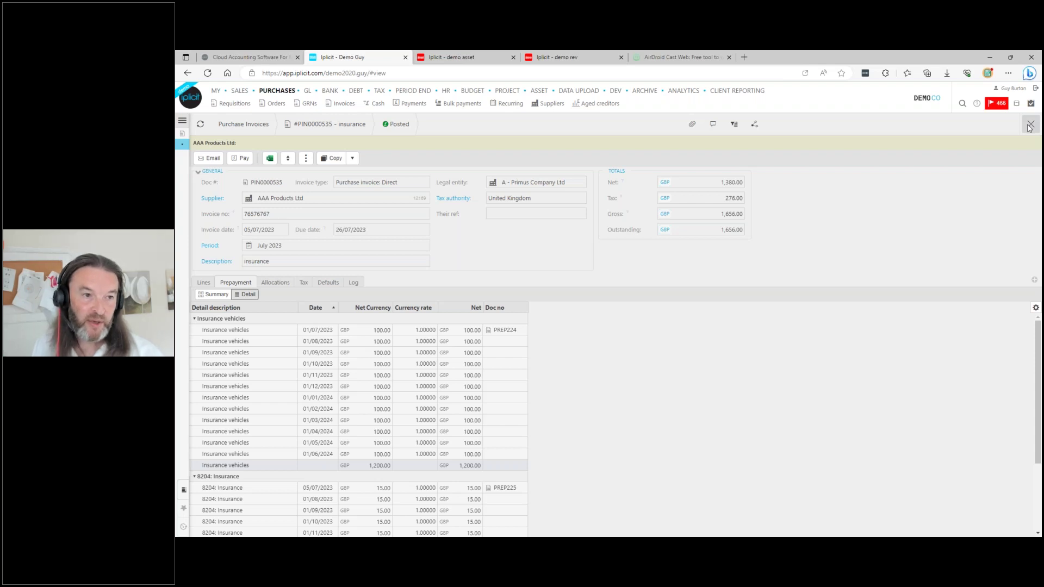
pyautogui.click(1031, 124)
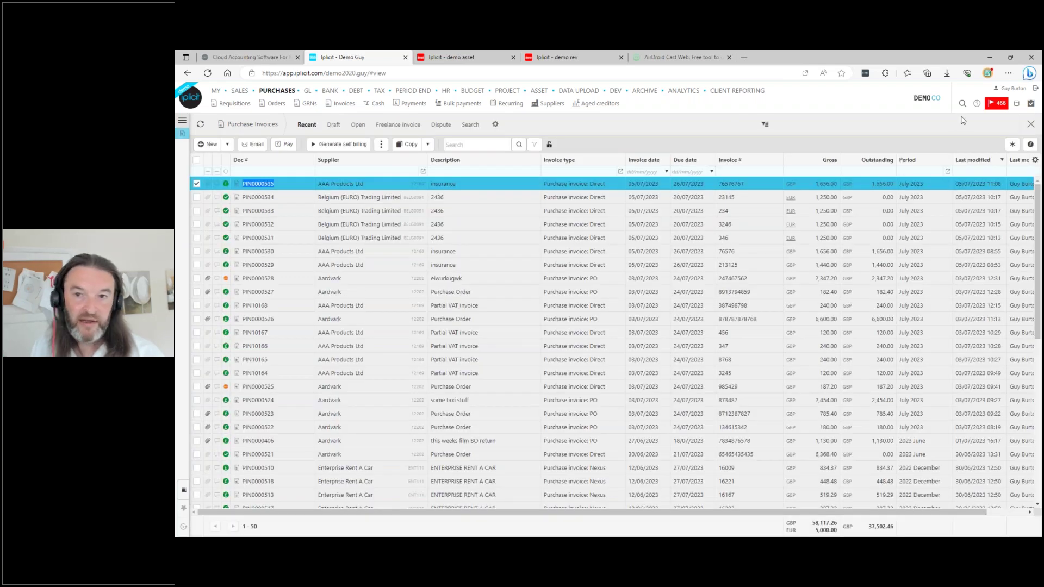
pyautogui.click(1030, 124)
# - Find and open the Automations list by searching for "au", and select the Prepayment automation
pyautogui.click(182, 120)
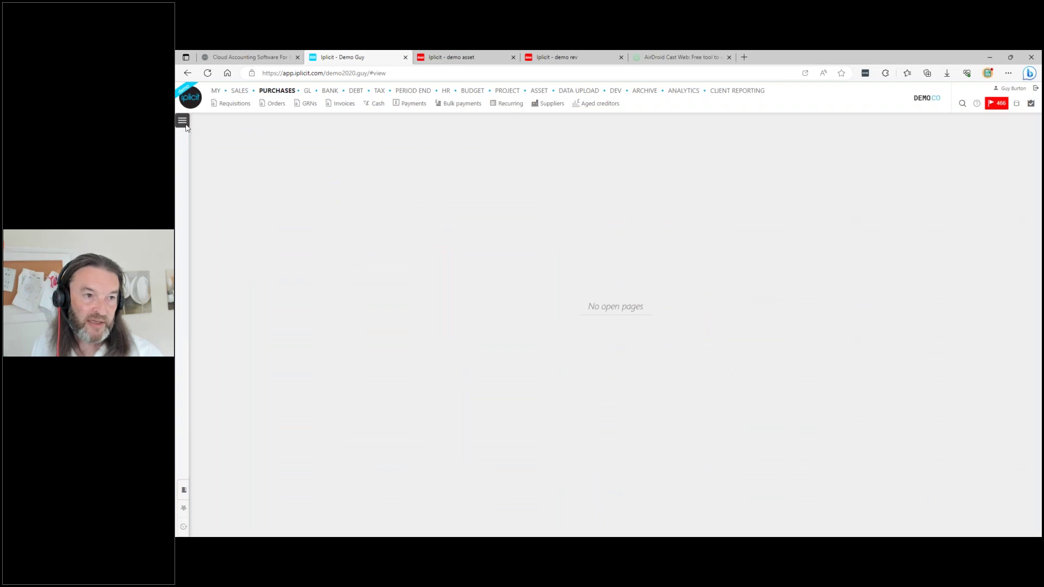
pyautogui.click(208, 123)
pyautogui.write('au')
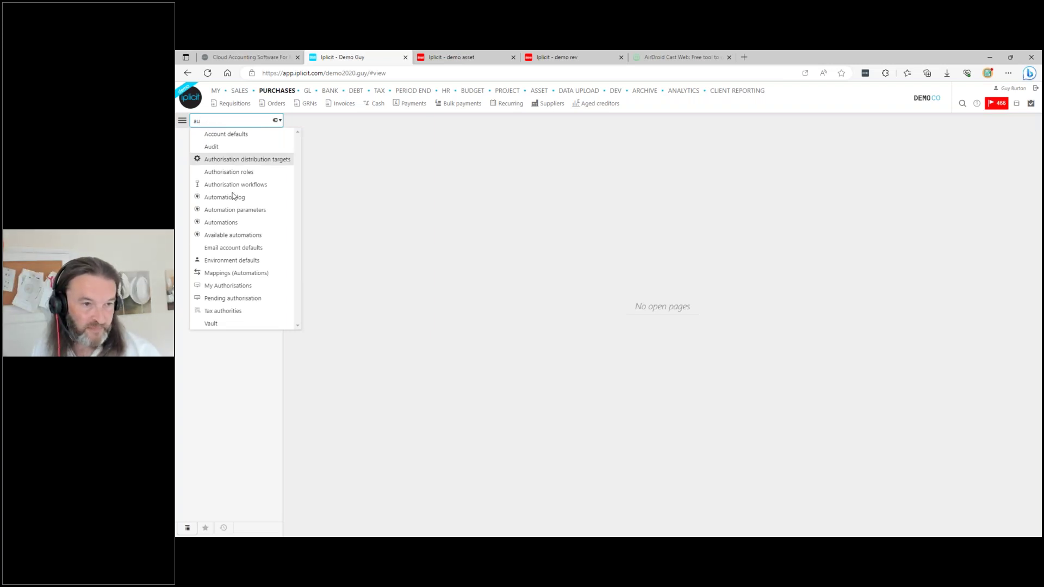
pyautogui.click(223, 223)
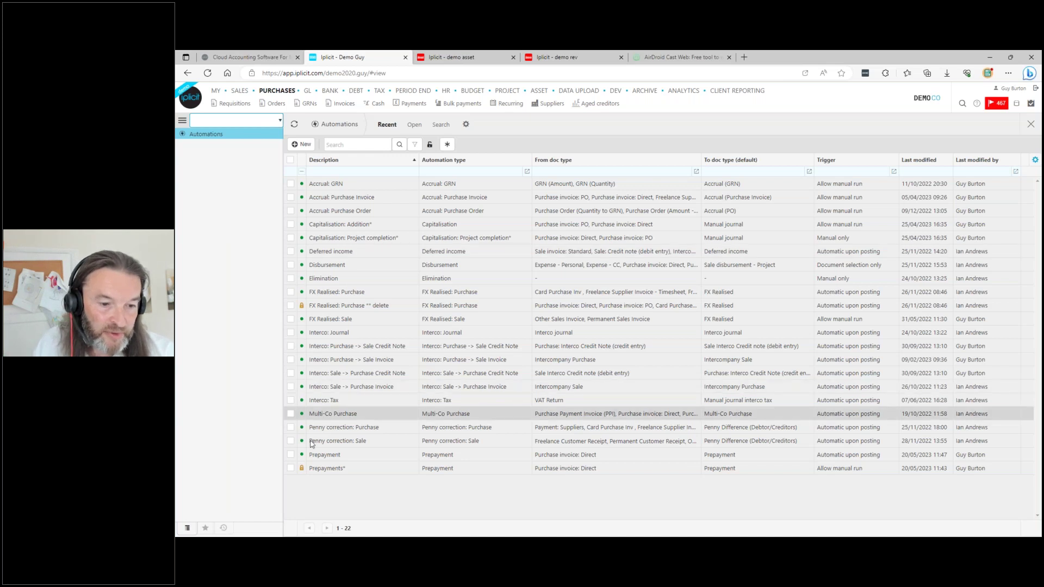
pyautogui.click(337, 459)
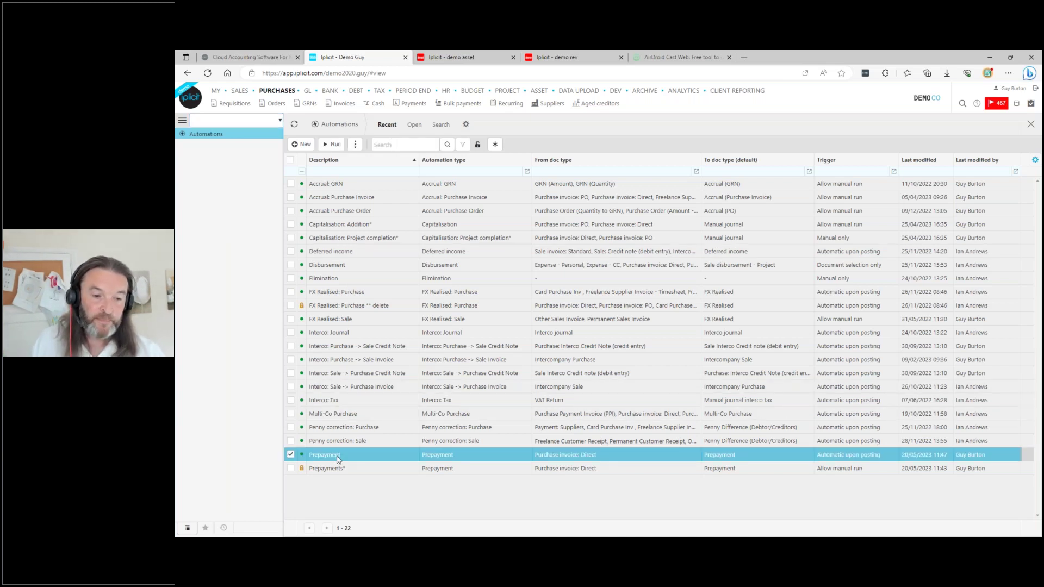
# - Open the Accrual: Purchase Order automation and examine its criteria and mappings
pyautogui.click(358, 214)
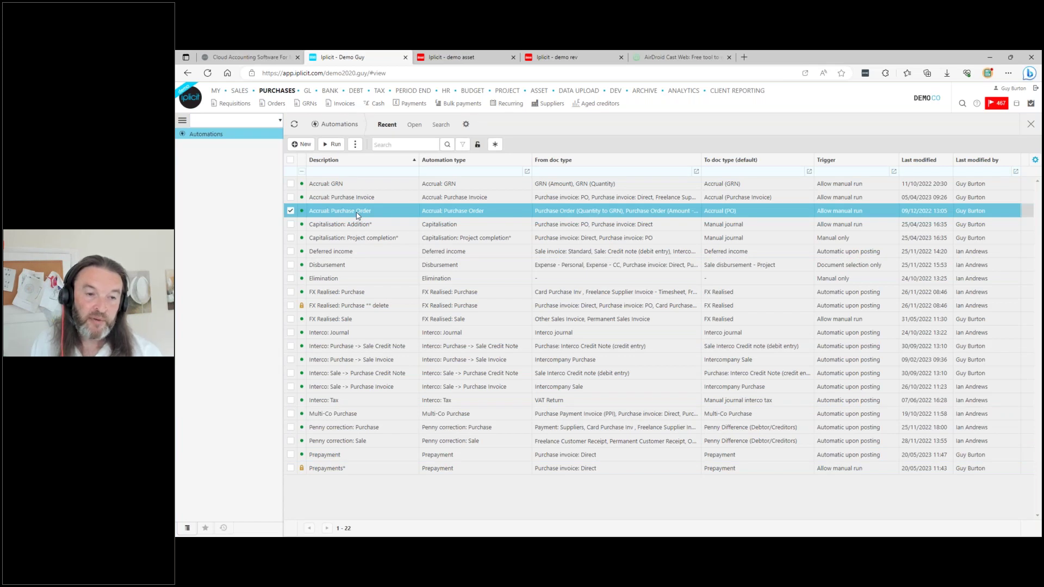
pyautogui.doubleClick(358, 214)
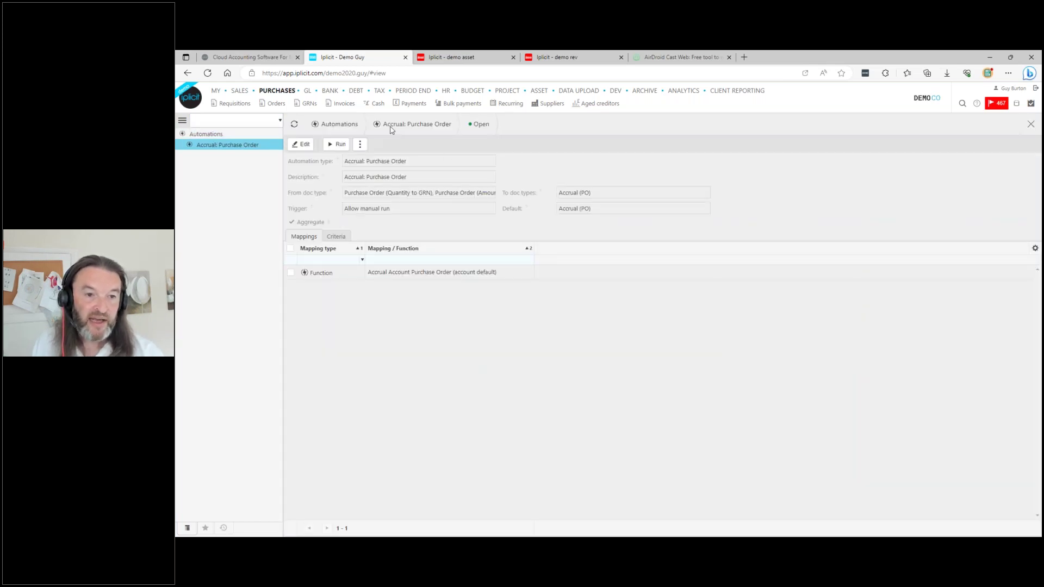
pyautogui.click(336, 236)
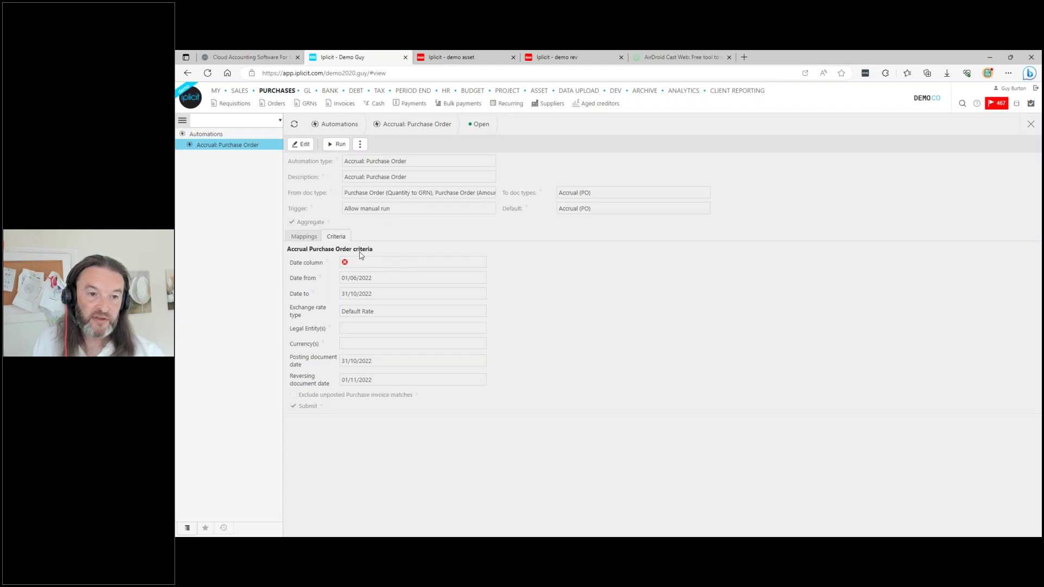
pyautogui.click(304, 237)
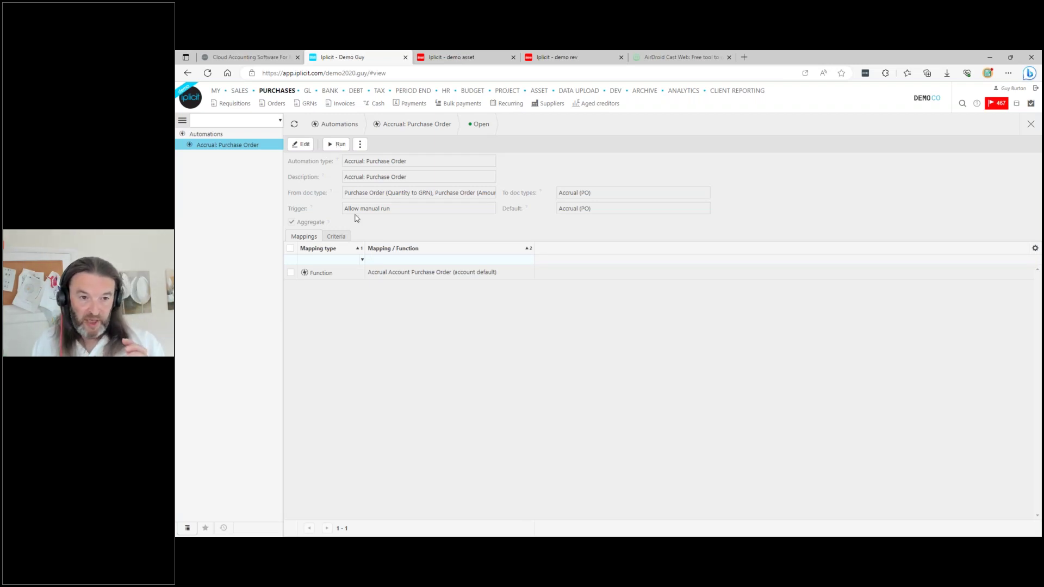
# - Run the Accrual: Purchase Order automation for documents dated 01/06/2022 to 31/10/2022, posting on 31/10/2022 and reversing on 01/11/2022, and close it
pyautogui.click(302, 144)
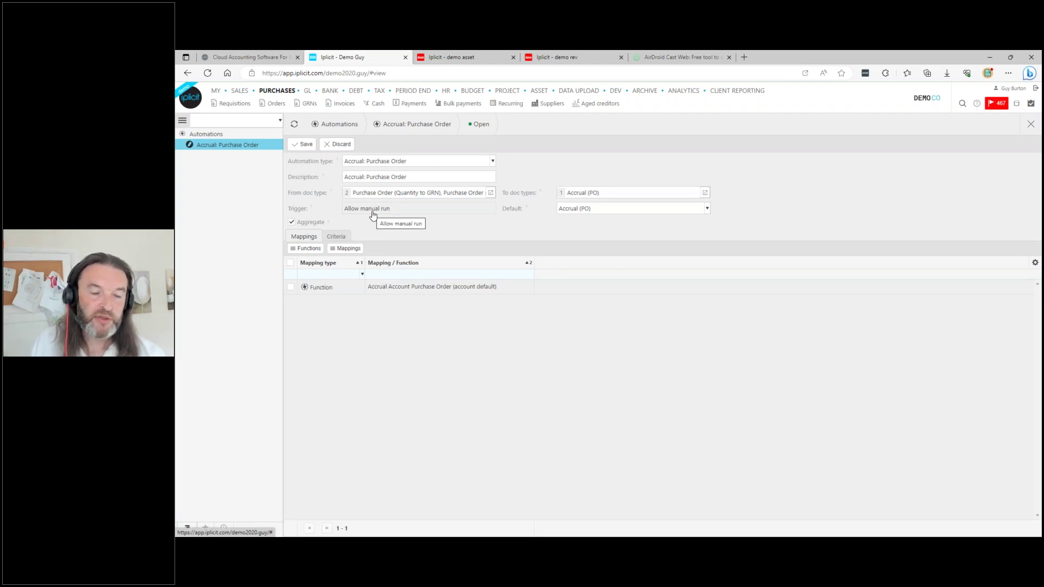
pyautogui.click(303, 145)
pyautogui.click(338, 145)
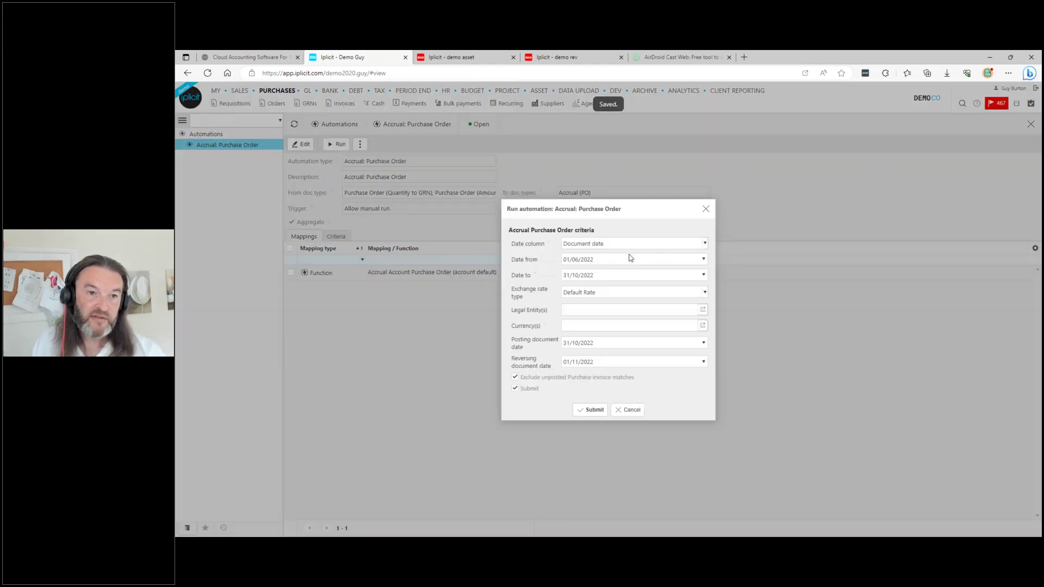
pyautogui.click(592, 410)
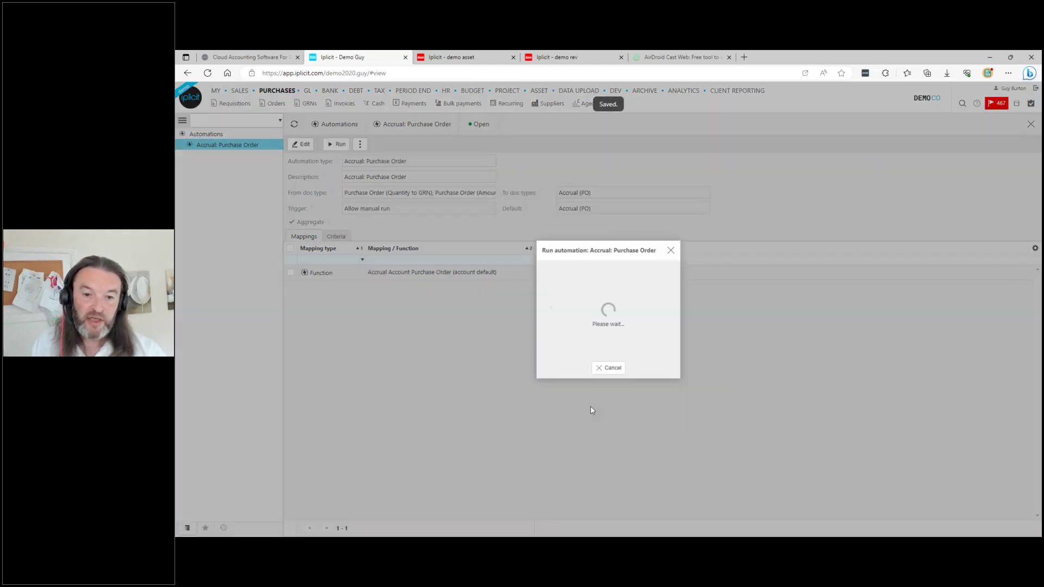
pyautogui.click(610, 370)
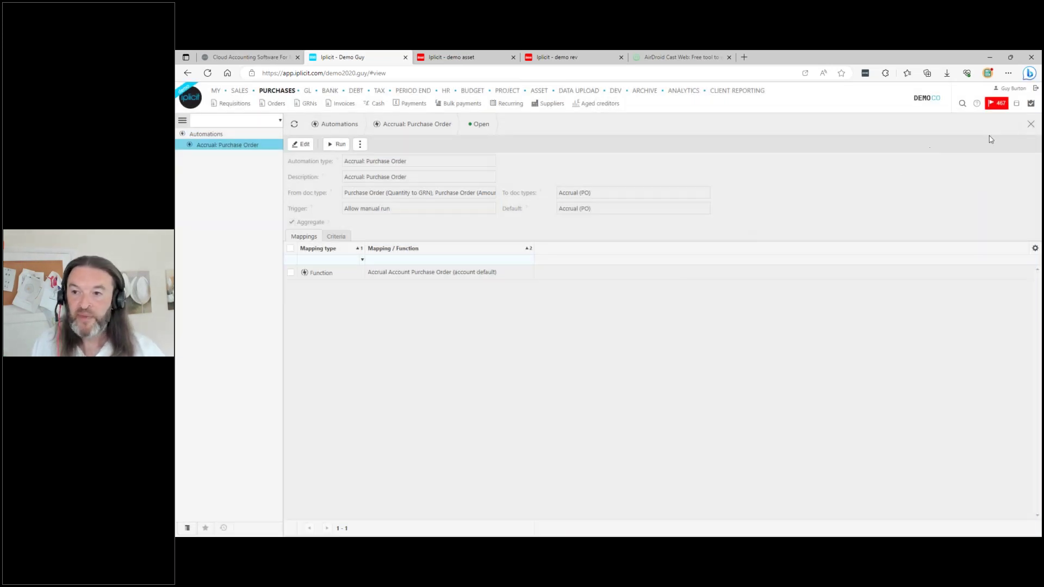
pyautogui.click(1031, 124)
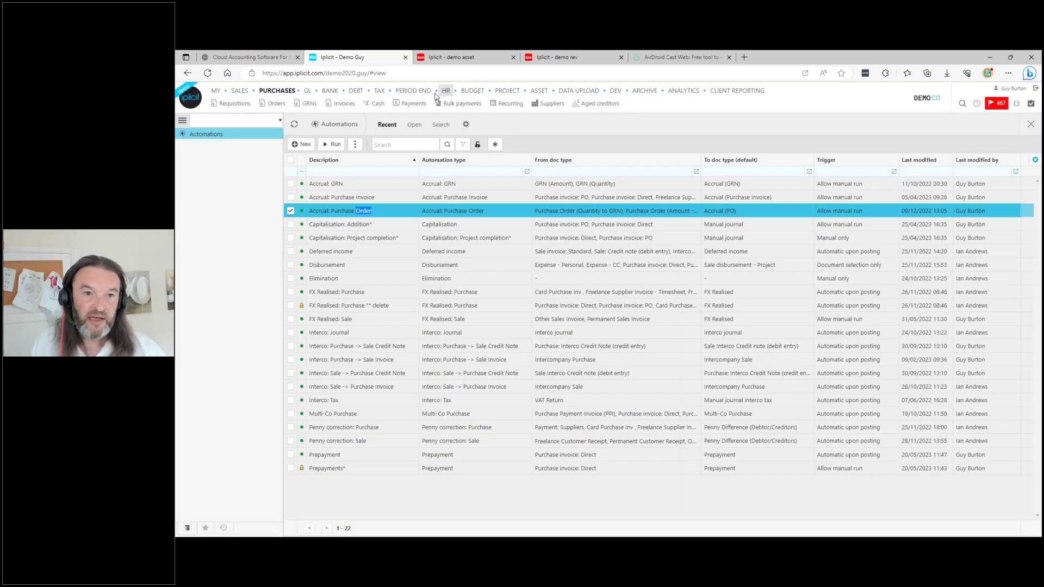
# - Open the period-end Accruals list, review purchase order accrual ACCL1499 and its linked auto-reversing journal, and close both documents
pyautogui.moveTo(415, 96)
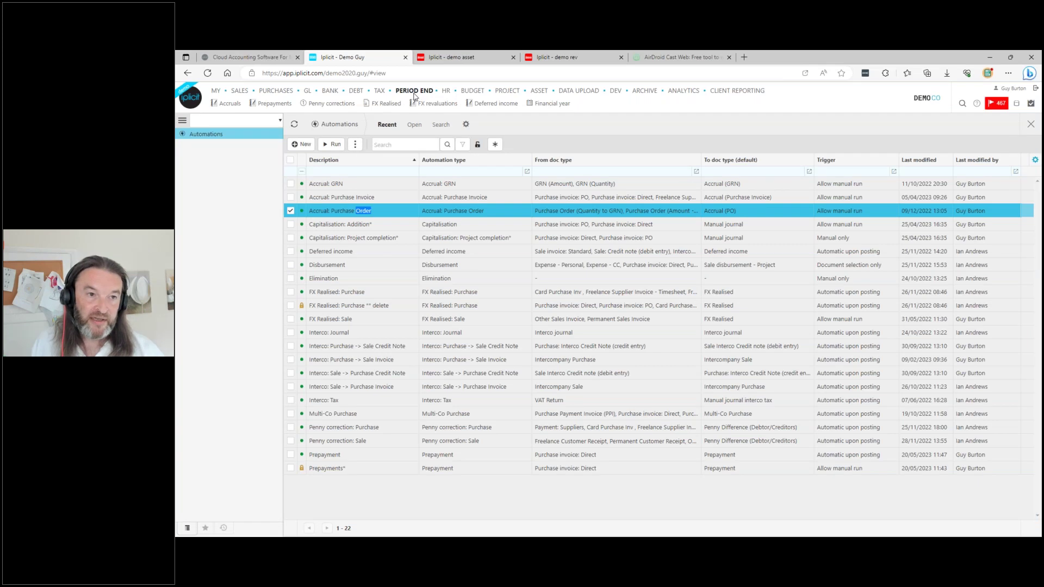
pyautogui.click(227, 104)
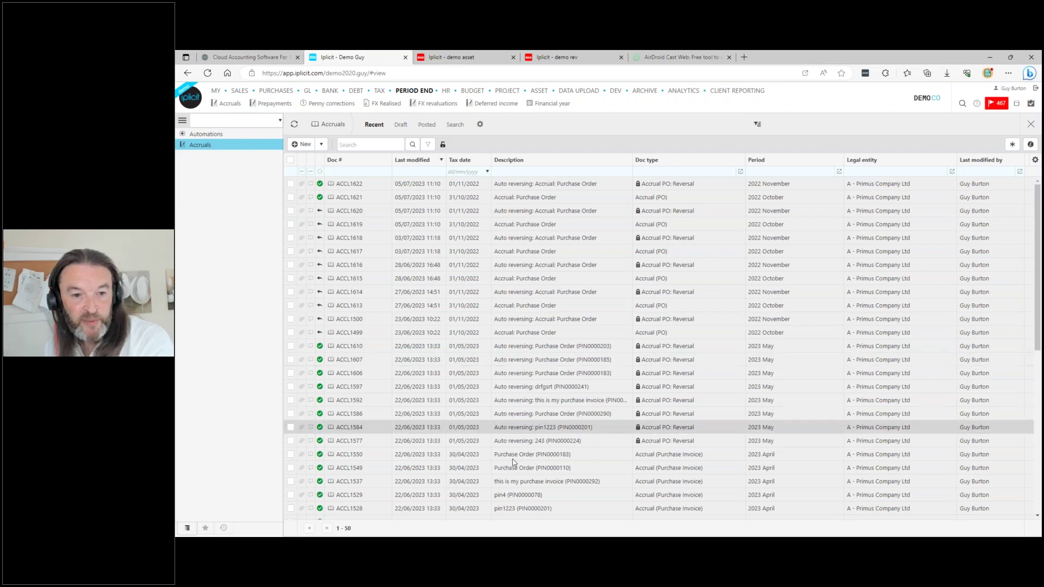
pyautogui.doubleClick(519, 333)
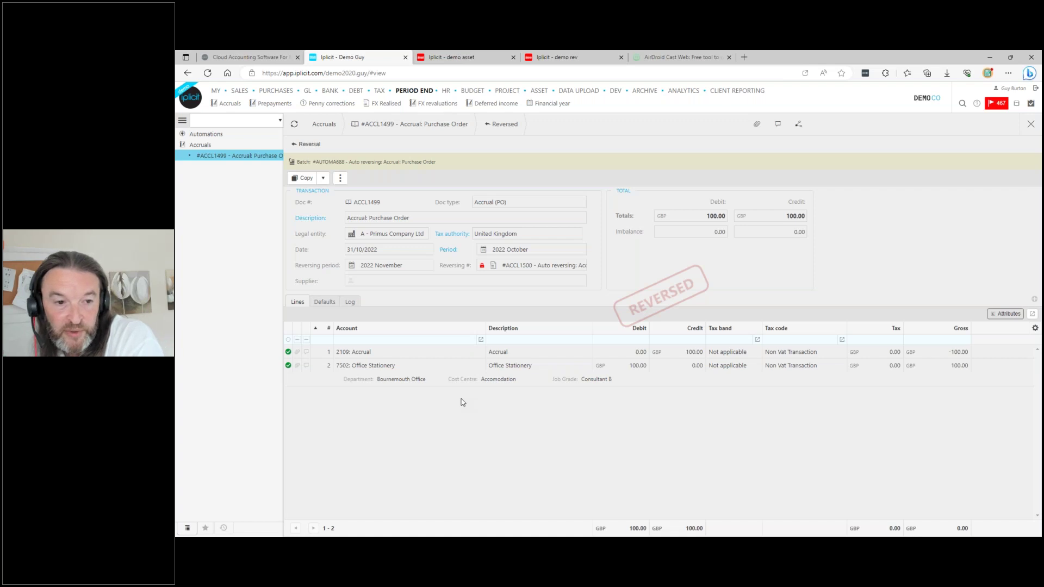
pyautogui.click(800, 126)
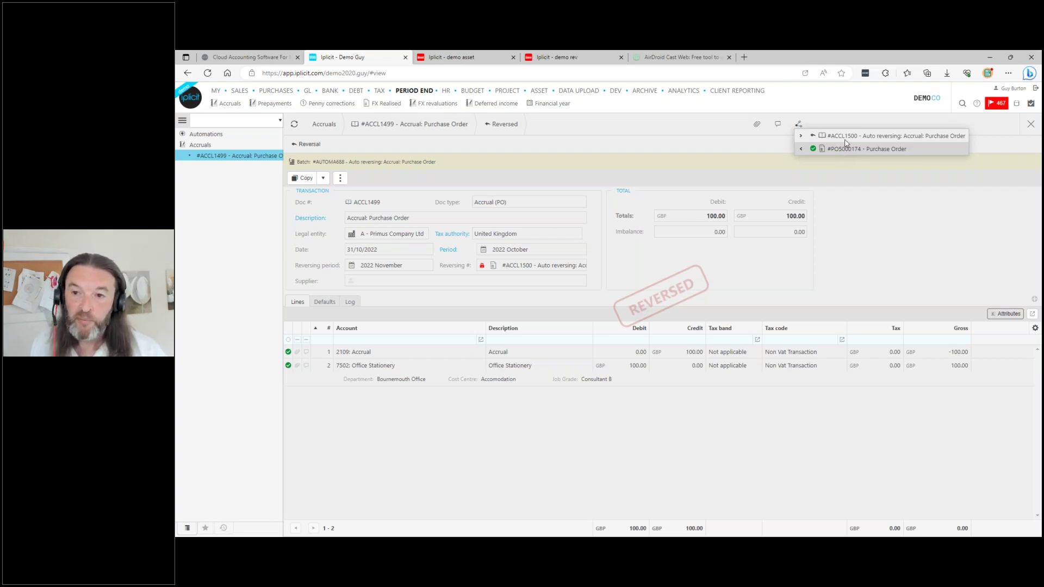
pyautogui.click(843, 137)
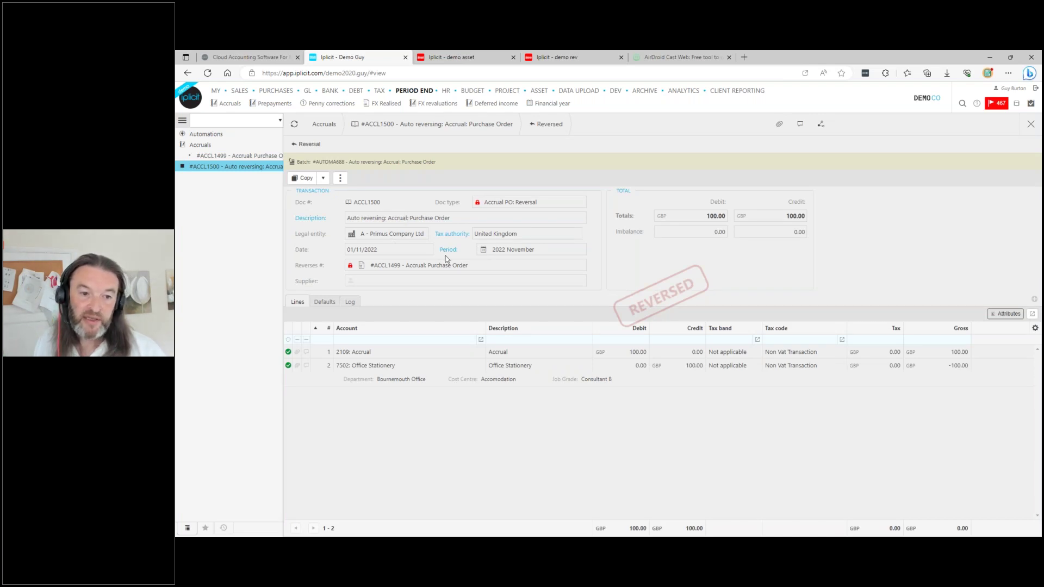
pyautogui.click(1031, 127)
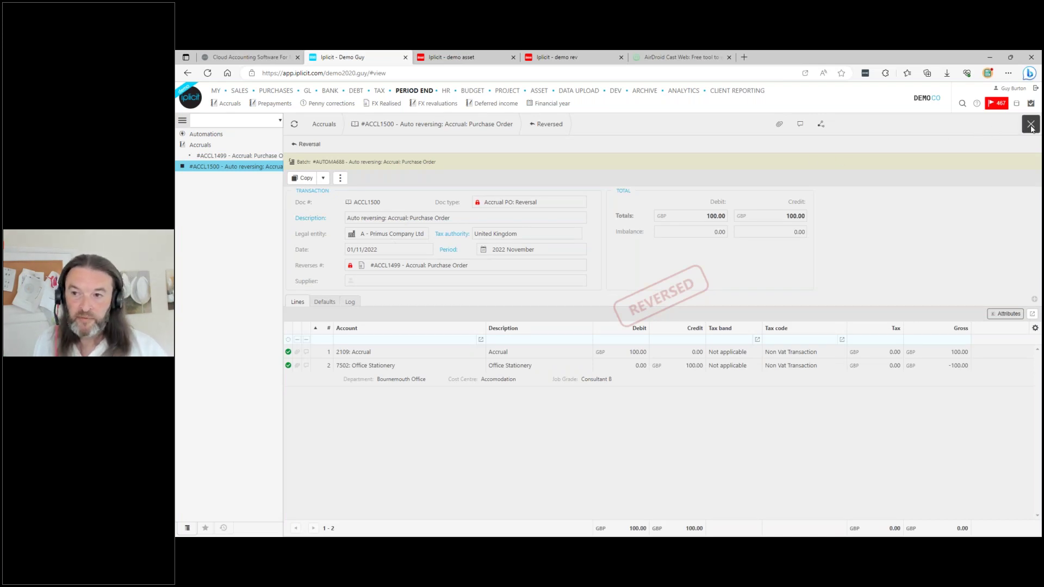
pyautogui.click(1030, 126)
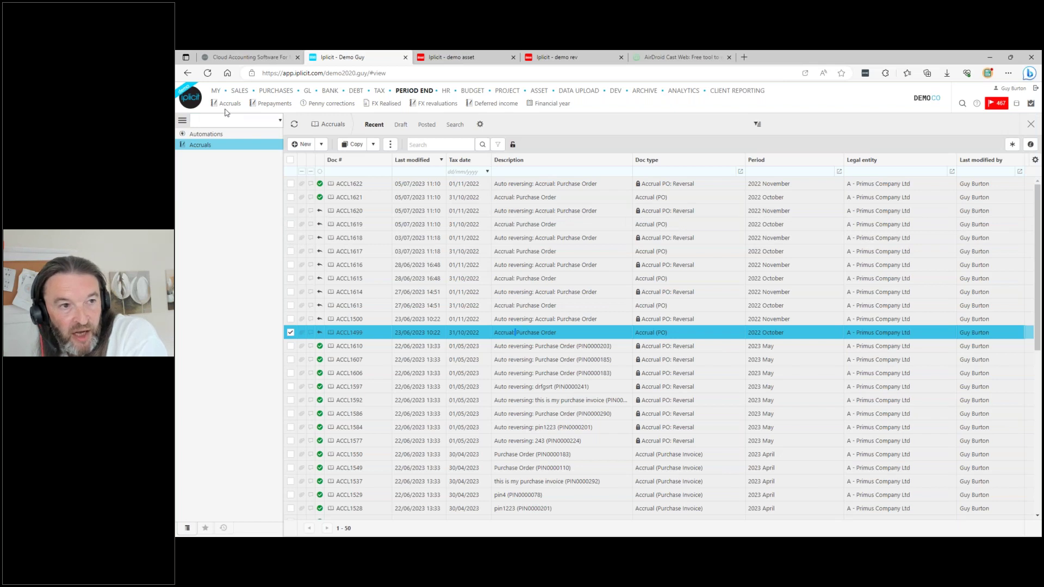
# - Open the Purchase Invoices list and copy the most recent Belgium (EURO) Trading Limited invoice into a new purchase invoice
pyautogui.moveTo(276, 90)
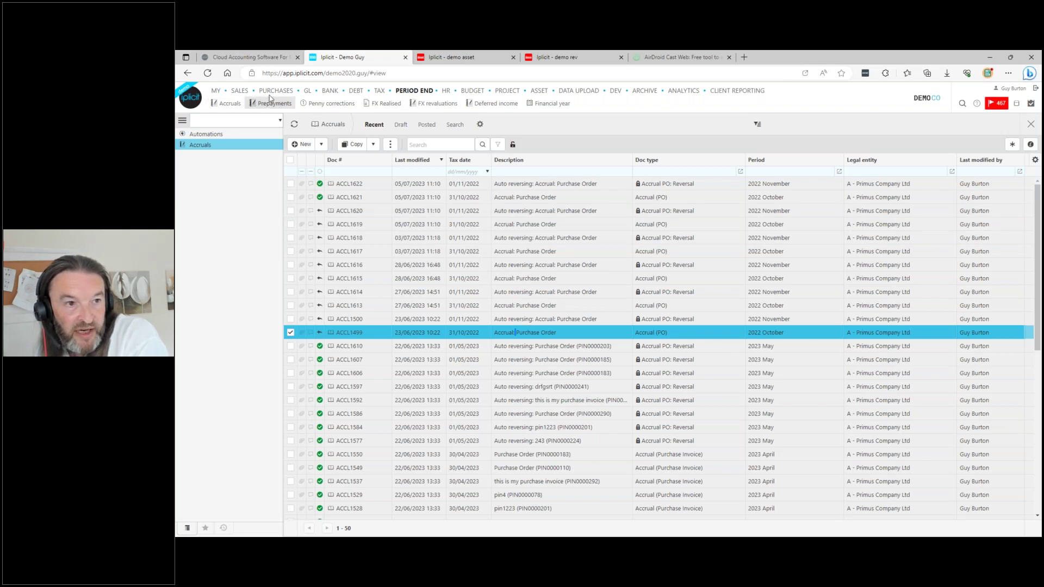
pyautogui.click(341, 104)
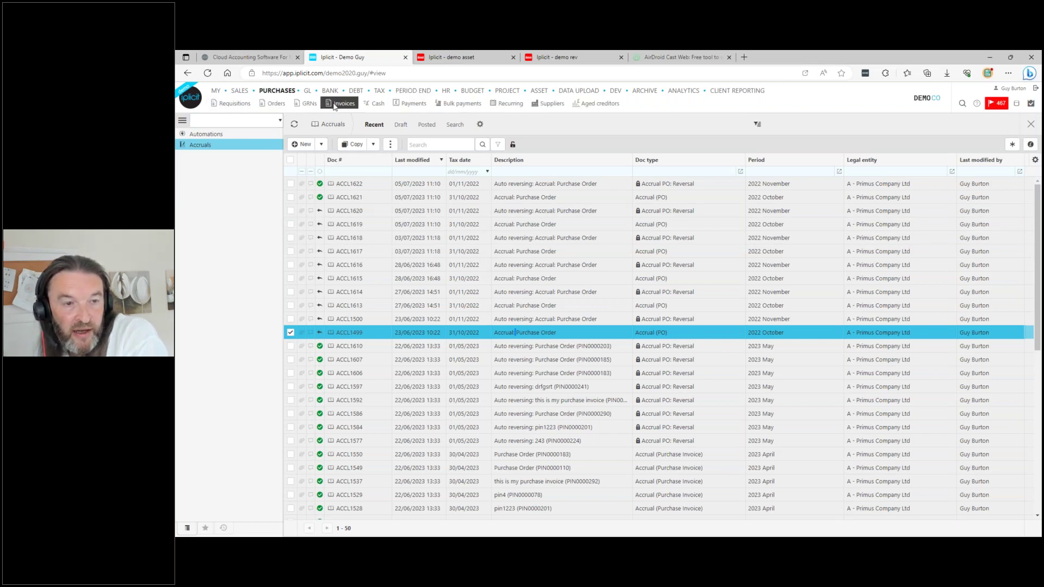
pyautogui.click(383, 185)
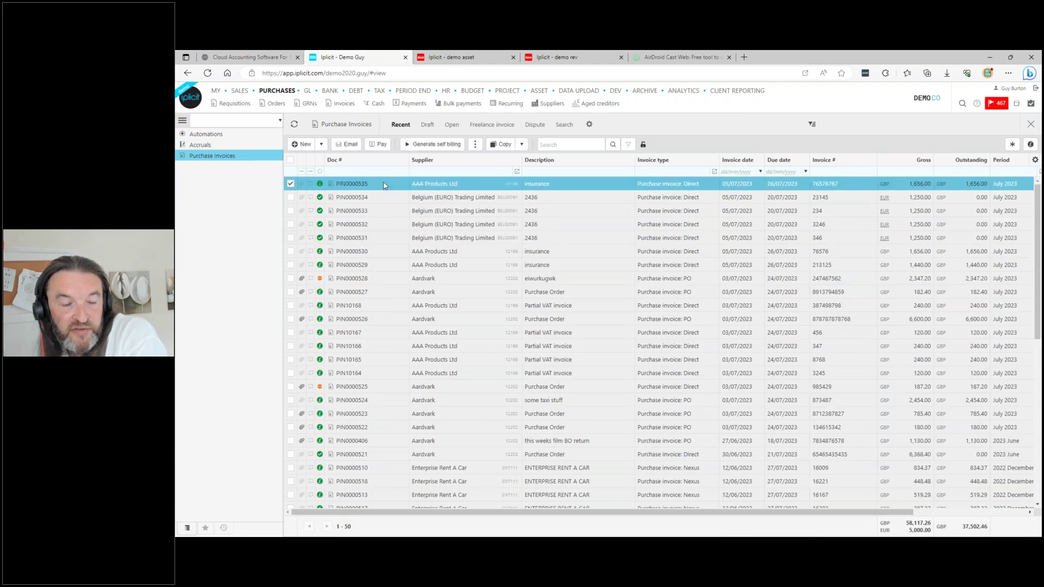
pyautogui.click(389, 202)
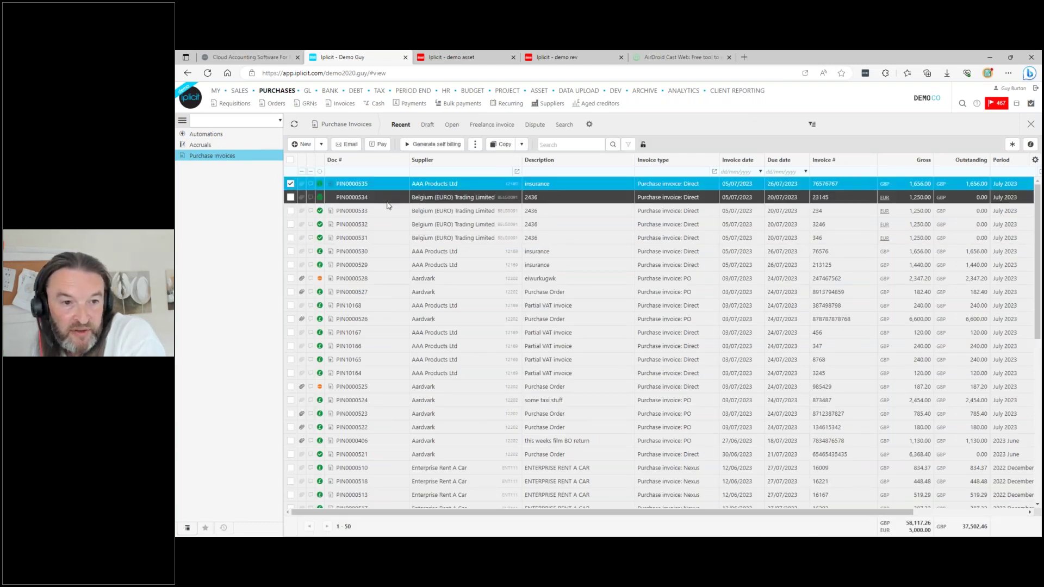
pyautogui.click(474, 145)
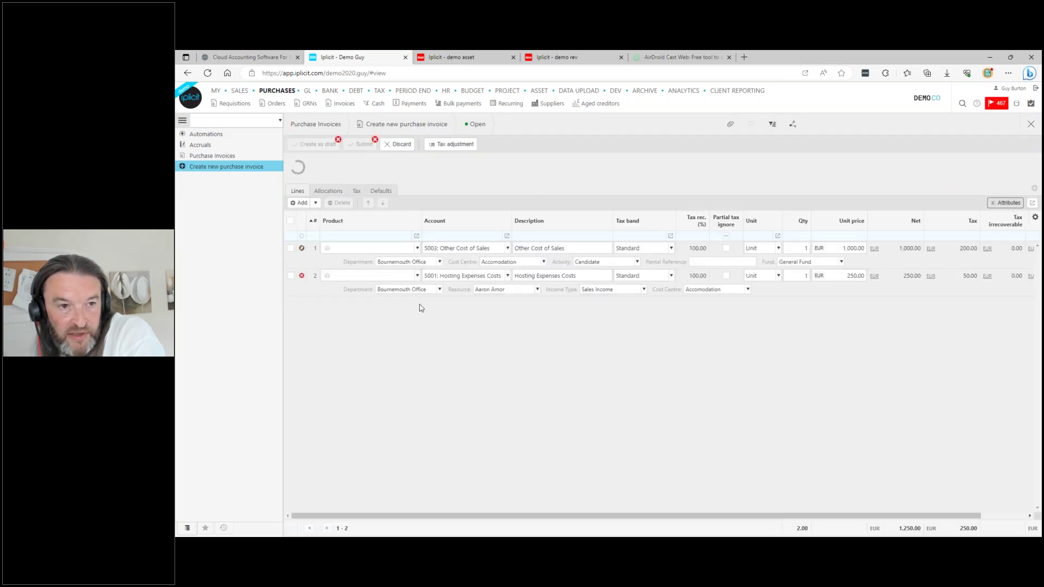
# - Enter 7645656 as the copied invoice's invoice number and submit the invoice
pyautogui.click(361, 202)
pyautogui.write('7645656')
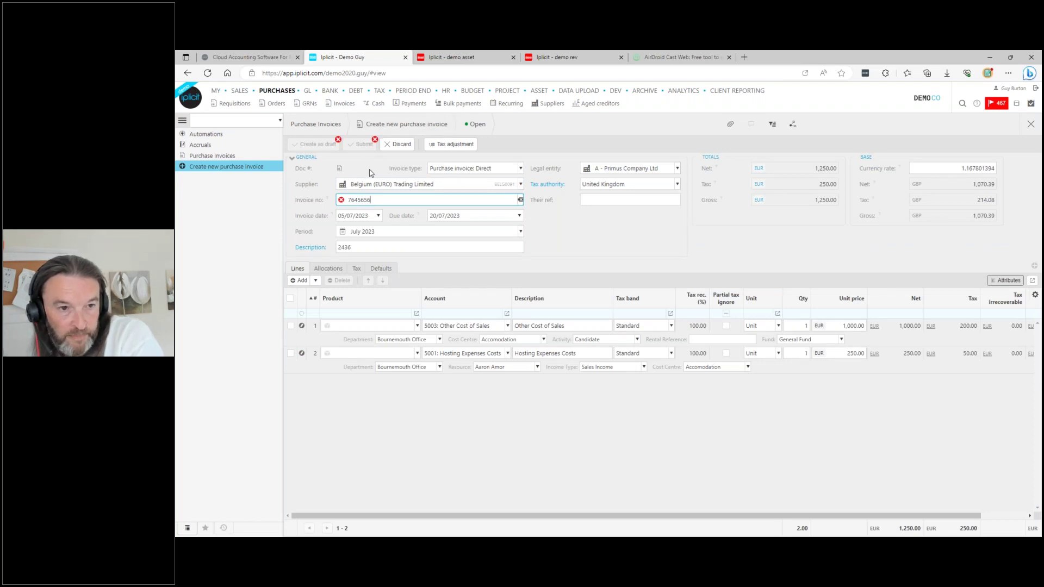
pyautogui.press('Tab')
pyautogui.click(366, 146)
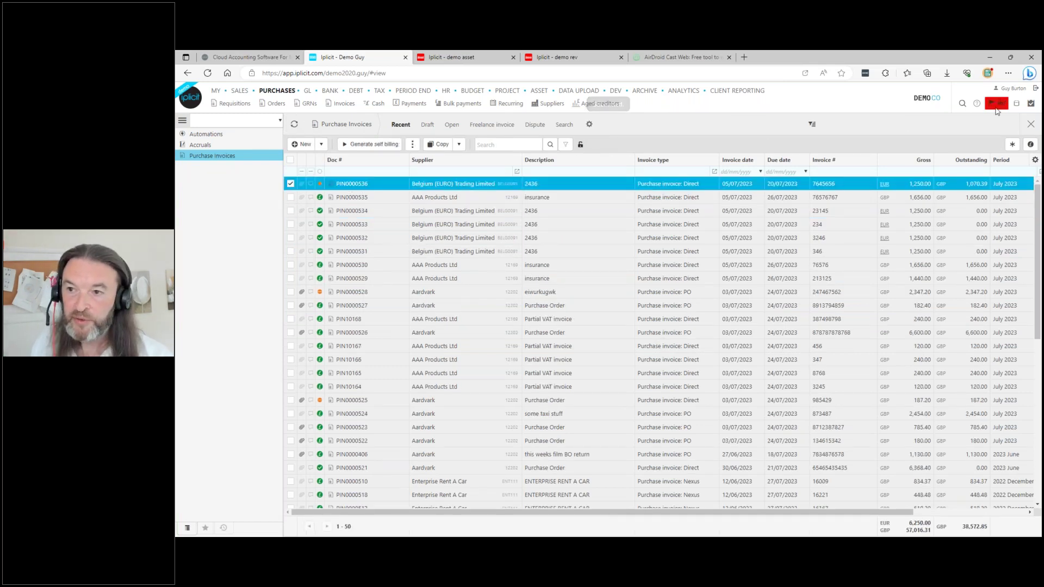
# - Check the unread notifications, and approve the pending Belgium (EURO) Trading Limited invoice from the Purchase Invoices list
pyautogui.click(999, 105)
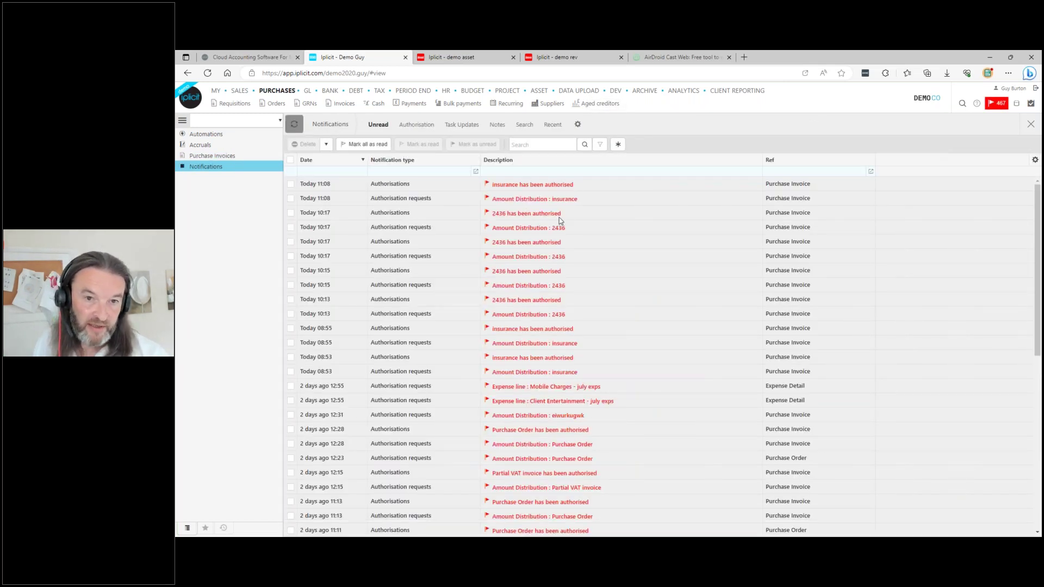
pyautogui.click(537, 187)
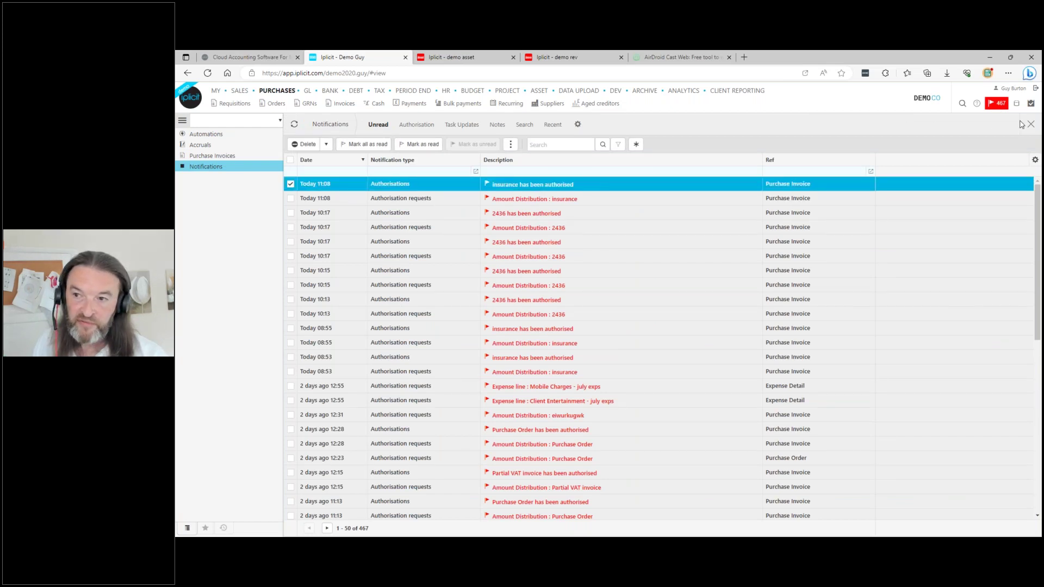
pyautogui.click(239, 156)
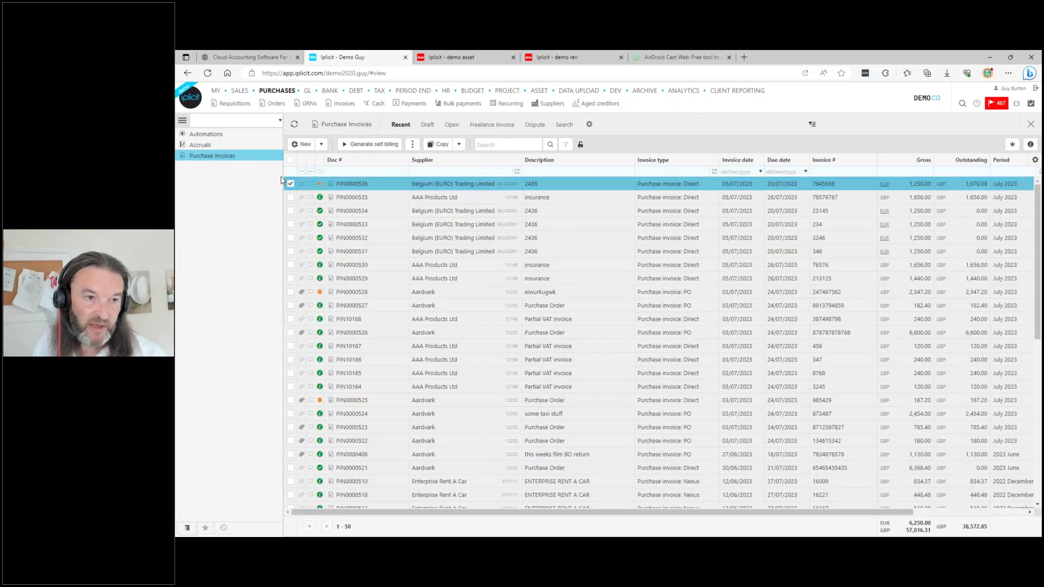
pyautogui.doubleClick(354, 185)
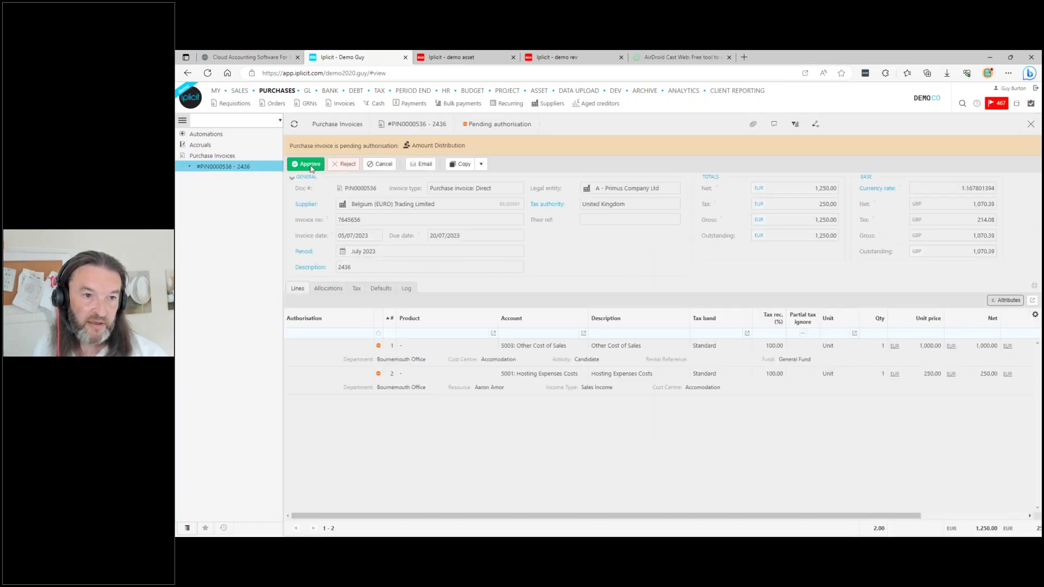
pyautogui.press('Escape')
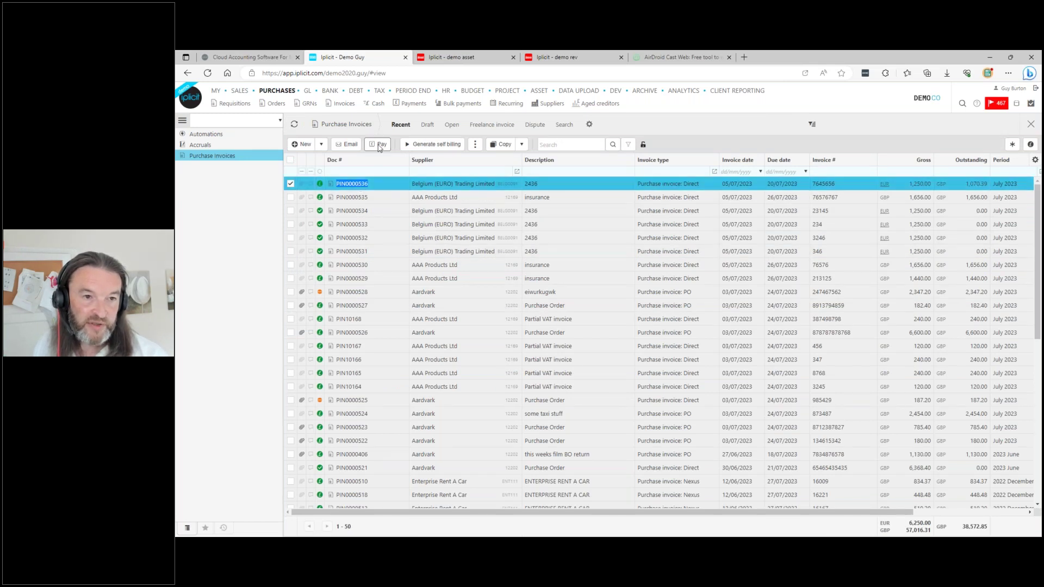
# - Create a supplier payment for the approved Belgium (EURO) Trading Limited invoice with a currency rate of 1.15, and submit it
pyautogui.click(380, 145)
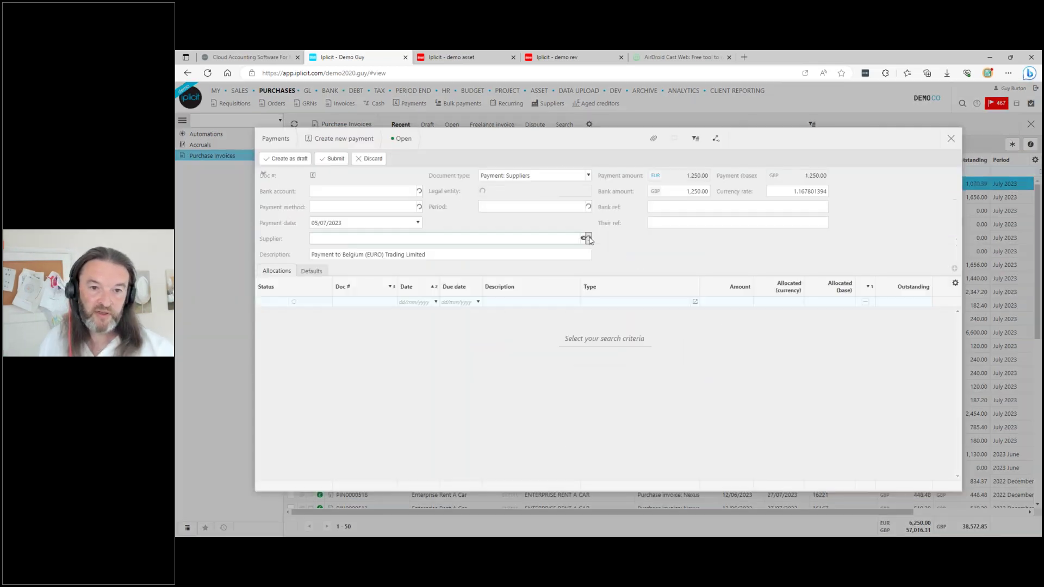
pyautogui.click(789, 194)
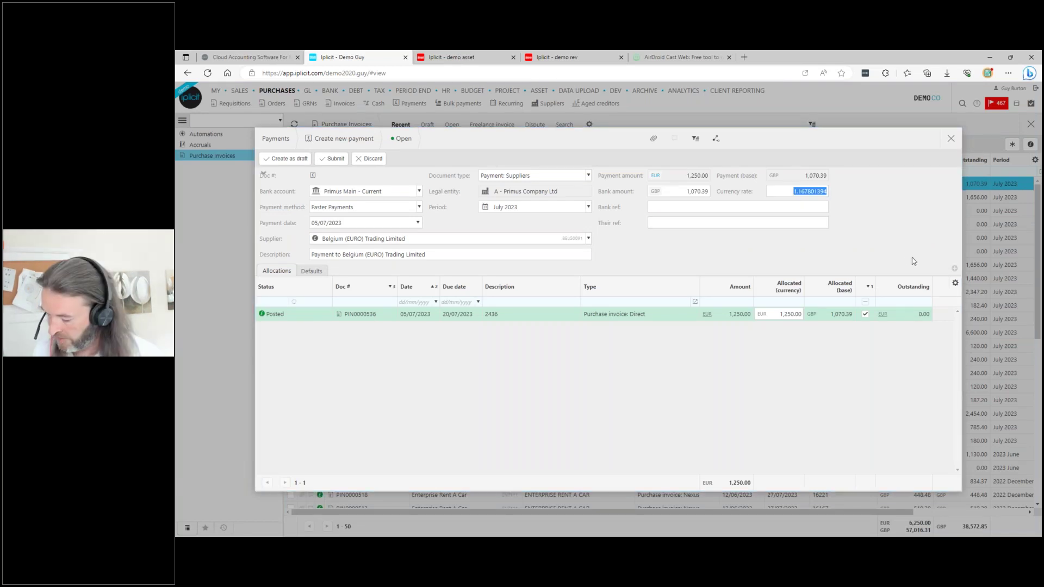
pyautogui.write('1')
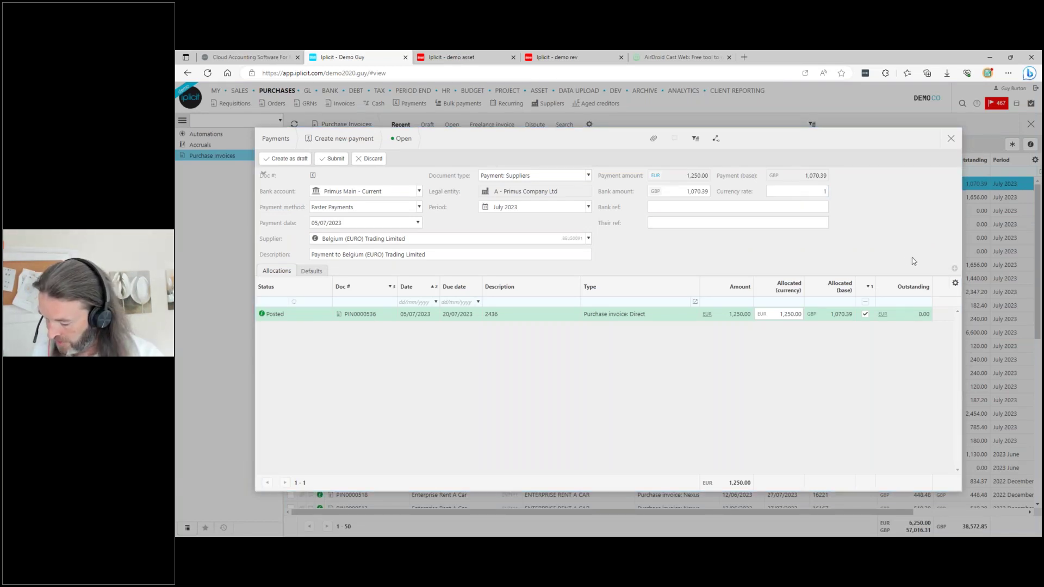
pyautogui.write('.15')
pyautogui.press('Tab')
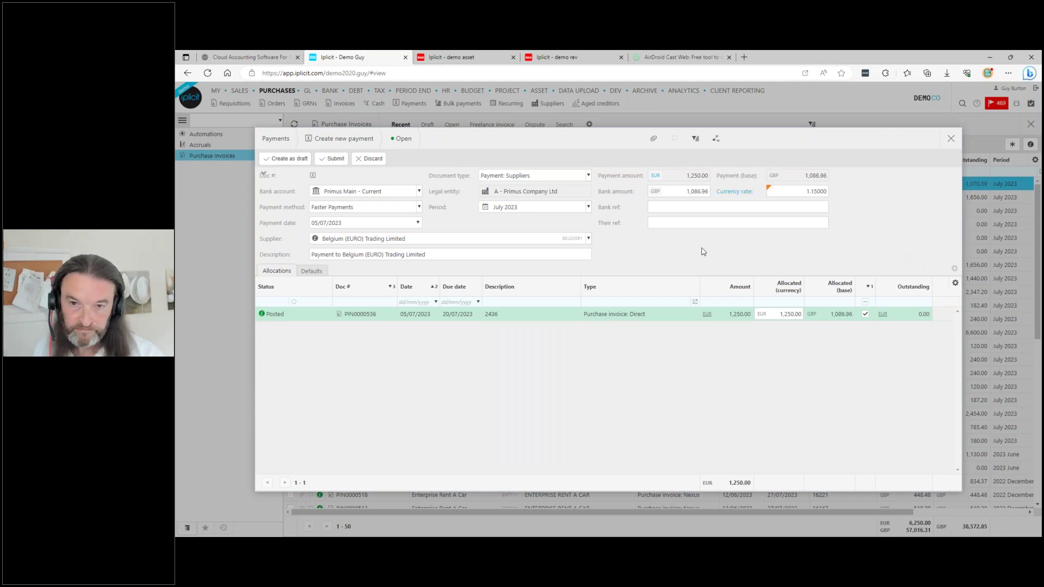
pyautogui.click(331, 159)
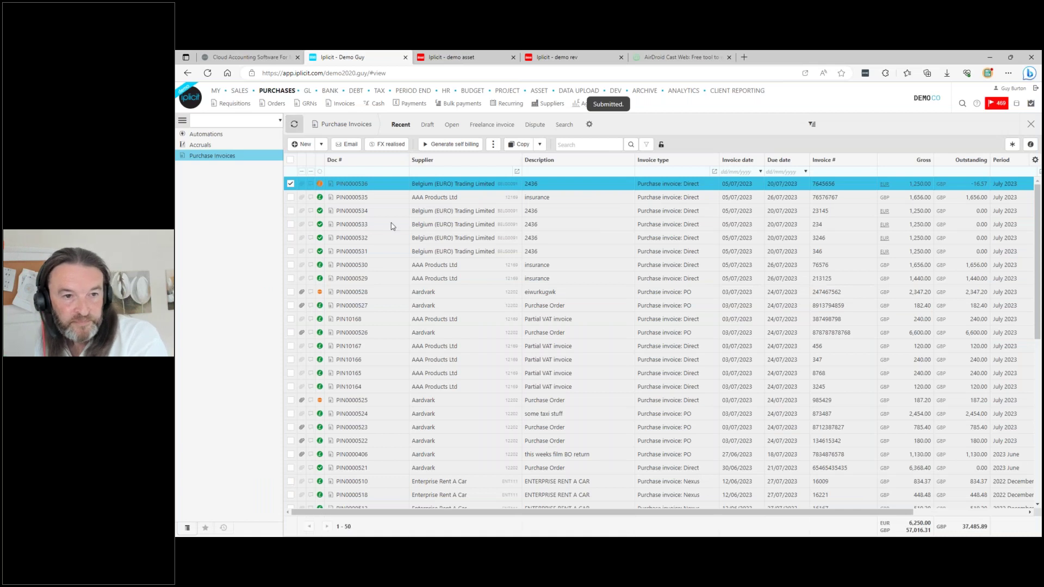
# - Create and submit the FX realised document for the paid Belgium (EURO) Trading Limited invoice
pyautogui.click(390, 145)
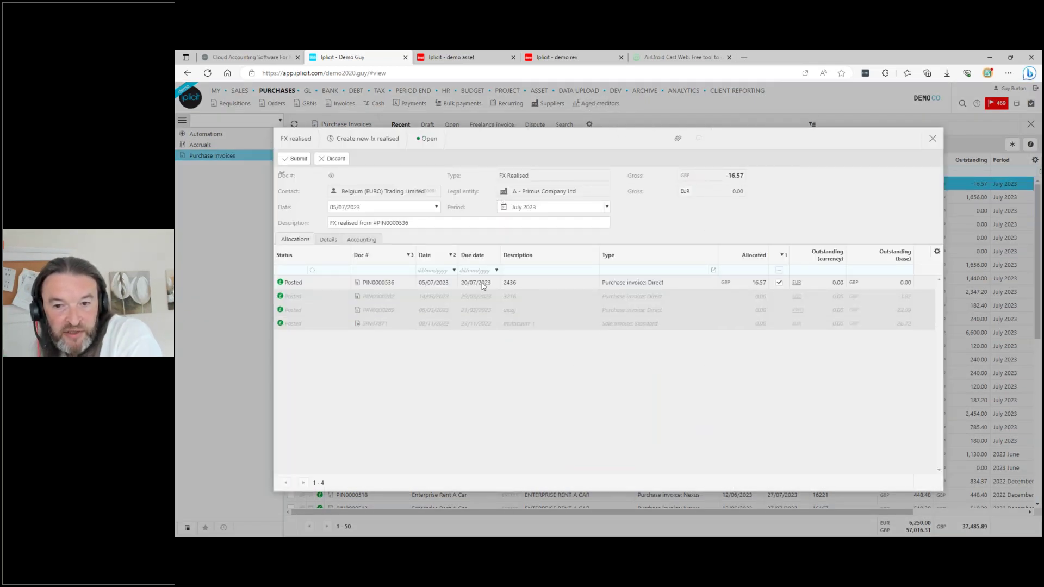
pyautogui.click(298, 158)
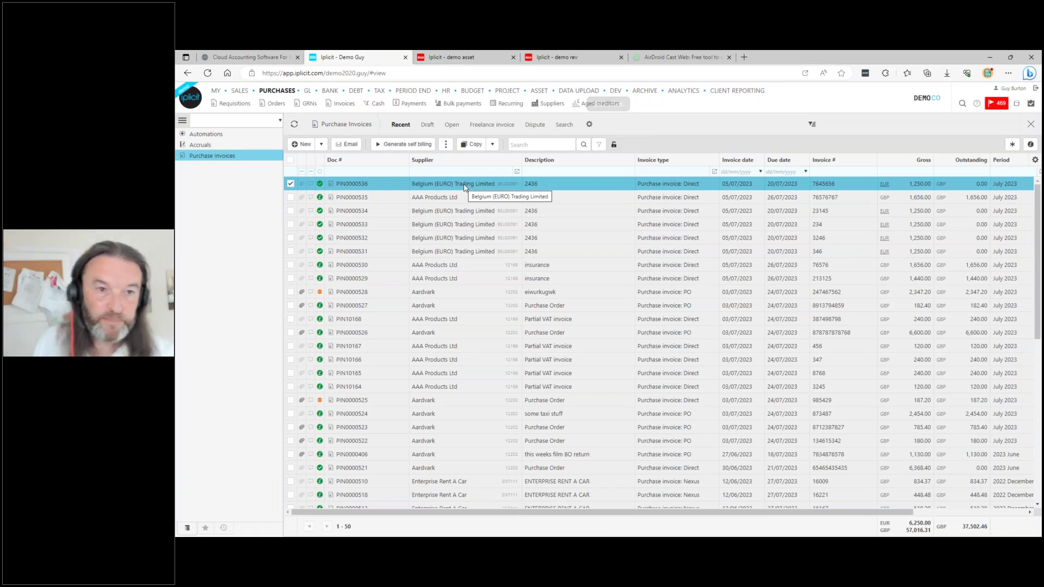
# - Find and open the Exchange rate pairs list by searching for "exch"
pyautogui.click(408, 91)
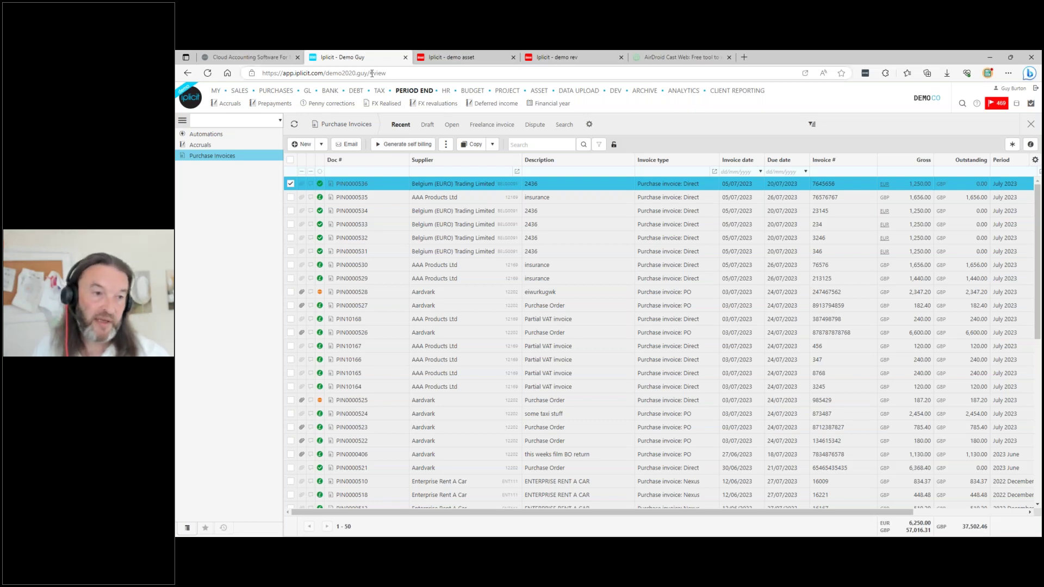
pyautogui.click(216, 121)
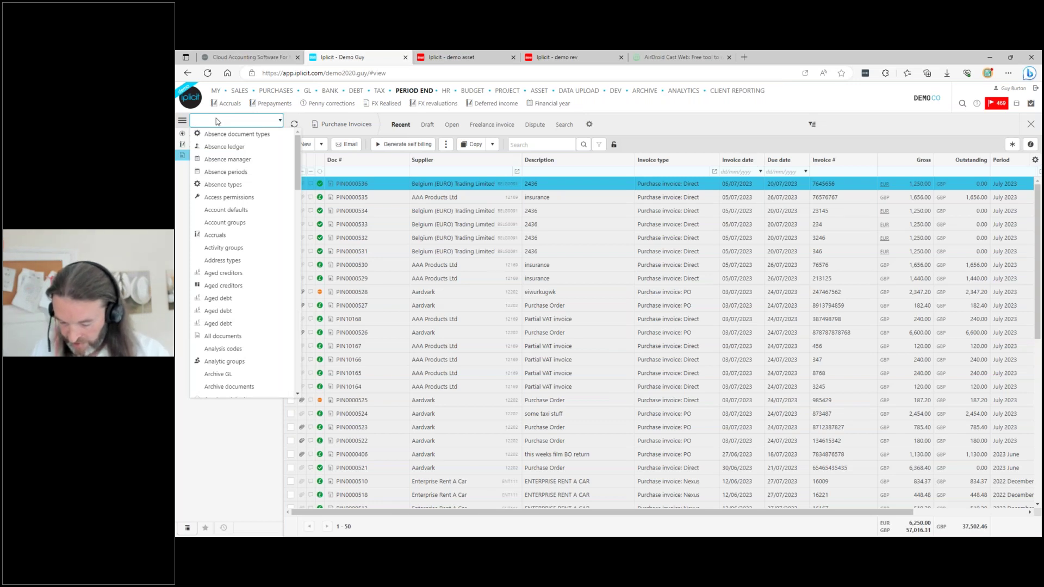
pyautogui.write('exch')
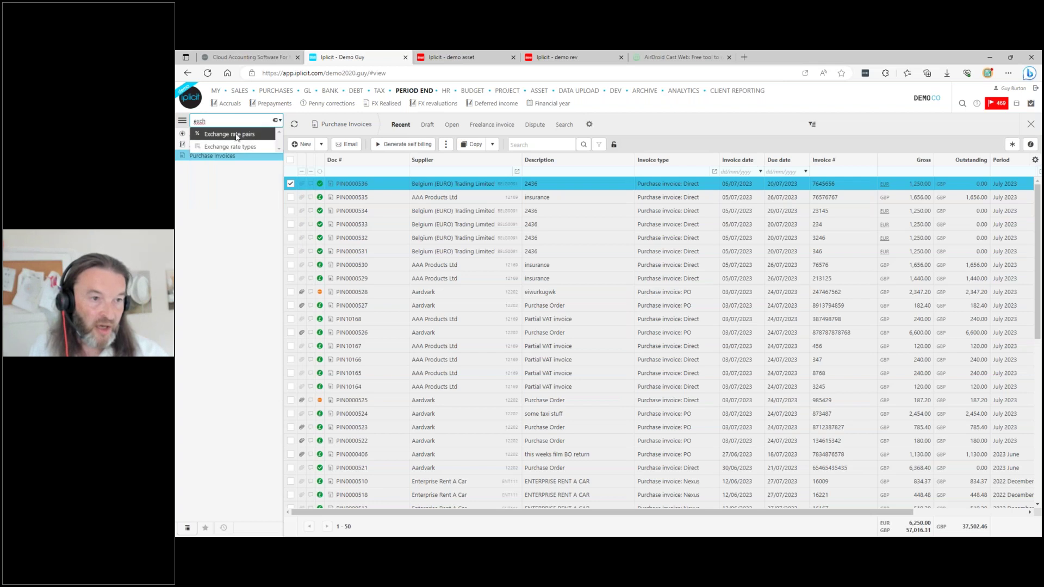
pyautogui.click(228, 134)
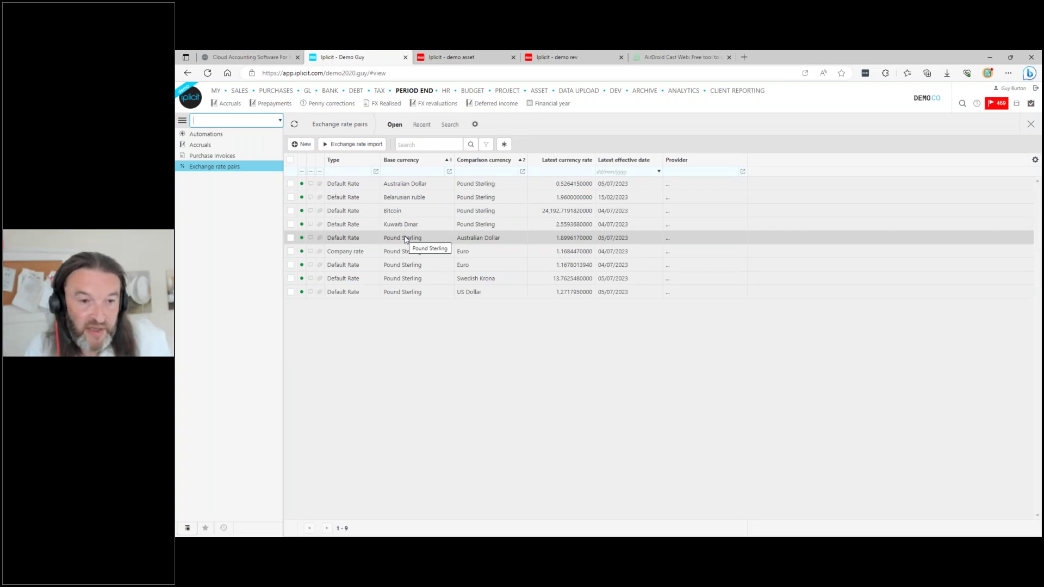
# - Examine the rate history of the Bitcoin to Pound Sterling exchange rate pair, and close the record
pyautogui.click(407, 212)
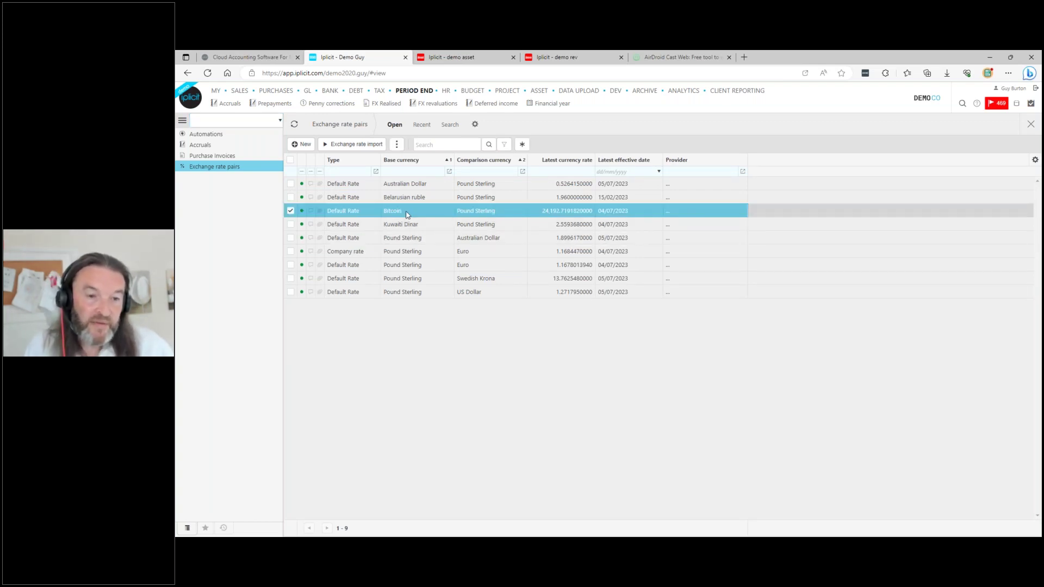
pyautogui.click(392, 211)
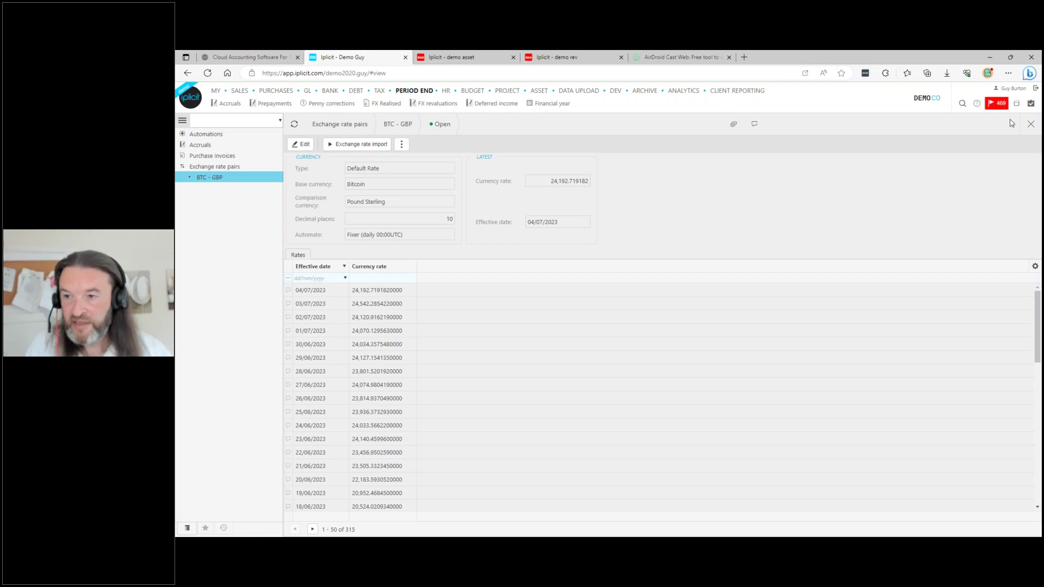
pyautogui.click(1030, 124)
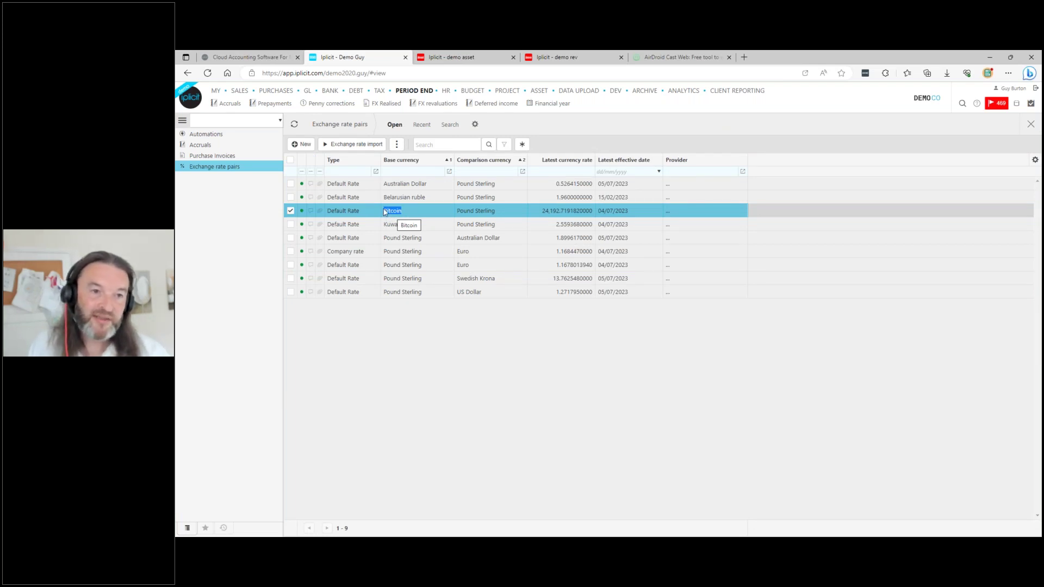
# - Look at the Penny Corrections list, and close it along with the Exchange rate pairs, Purchase Invoices and Accruals pages
pyautogui.click(332, 104)
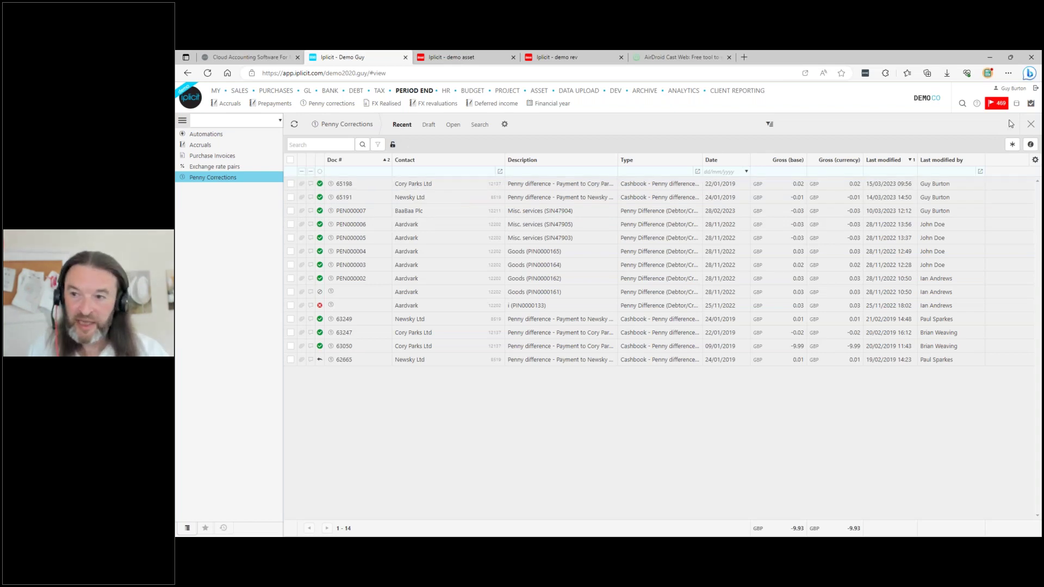
pyautogui.click(1031, 124)
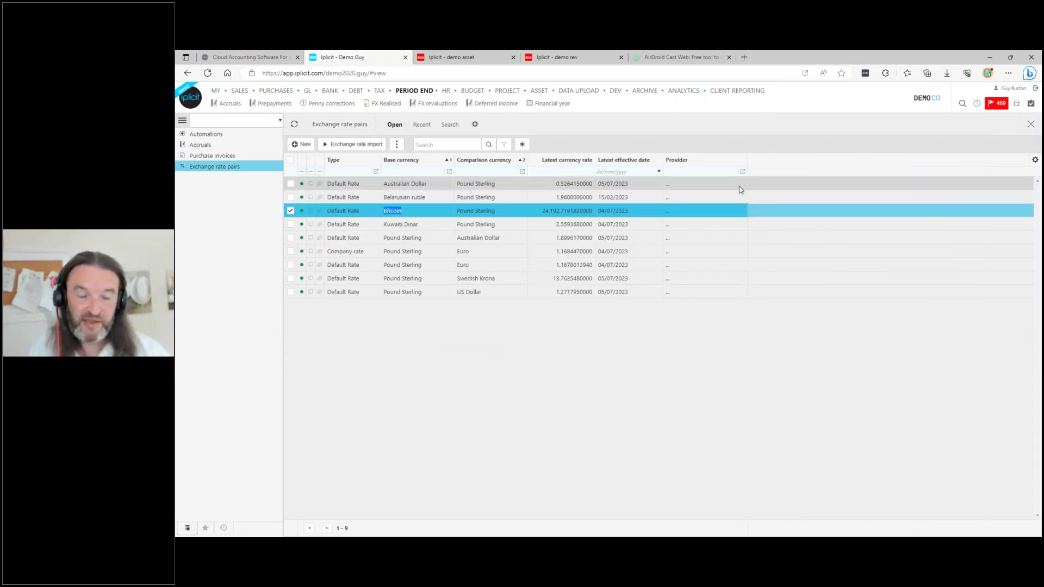
pyautogui.click(1031, 125)
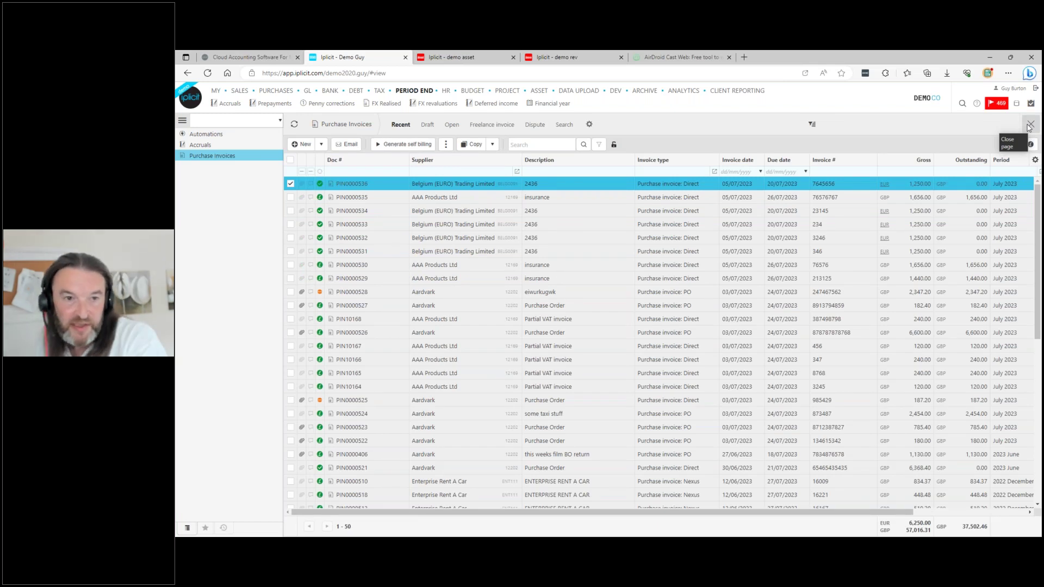
pyautogui.click(1029, 126)
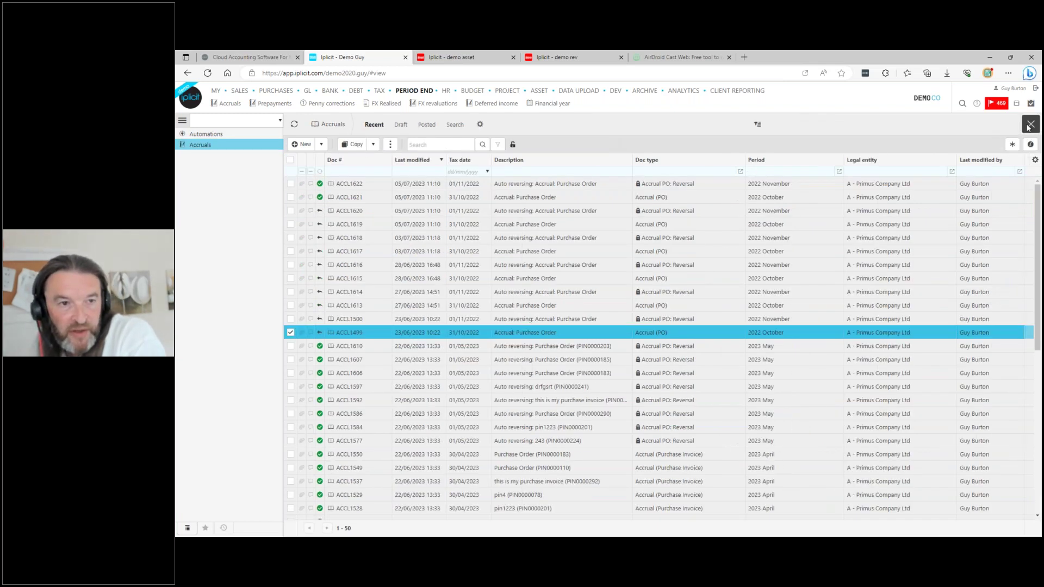
pyautogui.click(1029, 126)
# - Find the Automations list by searching for "auto", and examine the Capitalisation: Addition and Disbursement automations in it
pyautogui.click(213, 124)
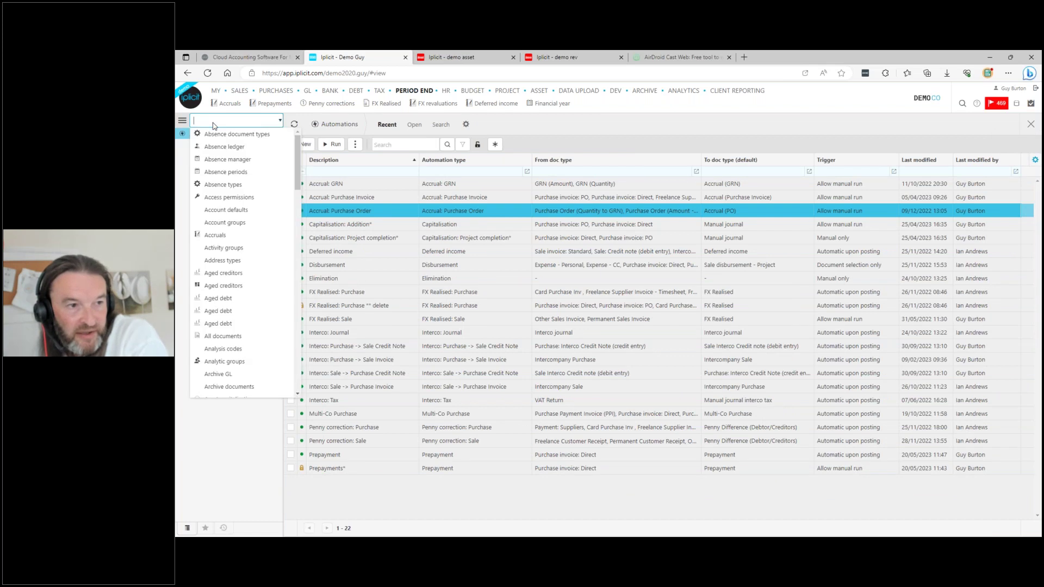
pyautogui.write('auto')
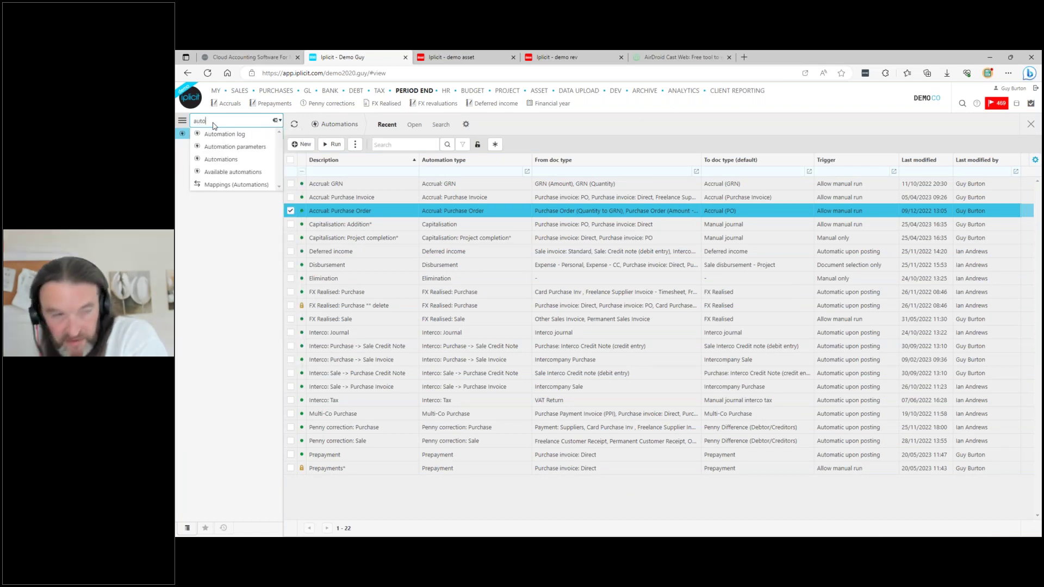
pyautogui.click(225, 160)
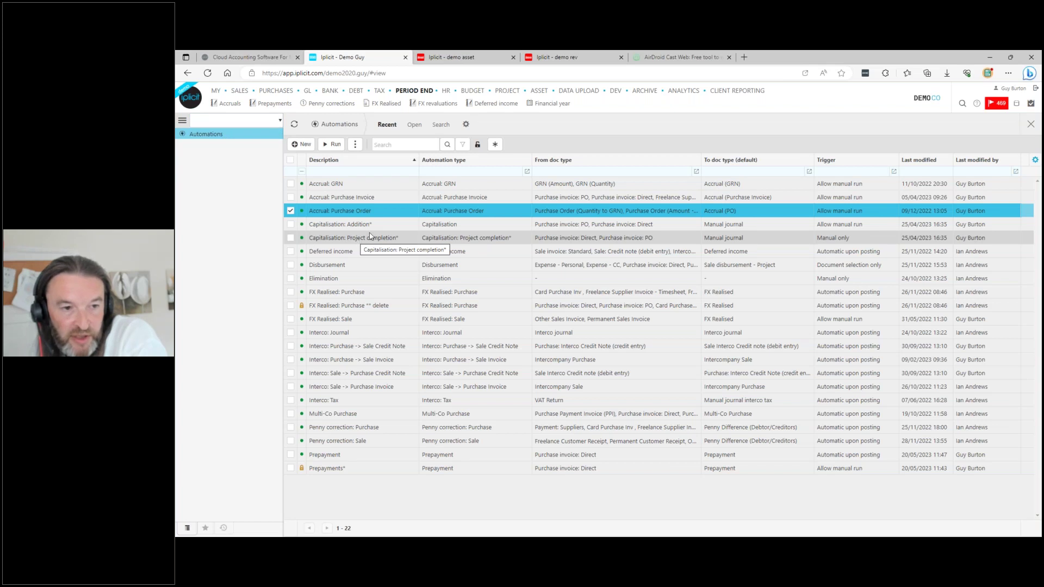
pyautogui.click(368, 230)
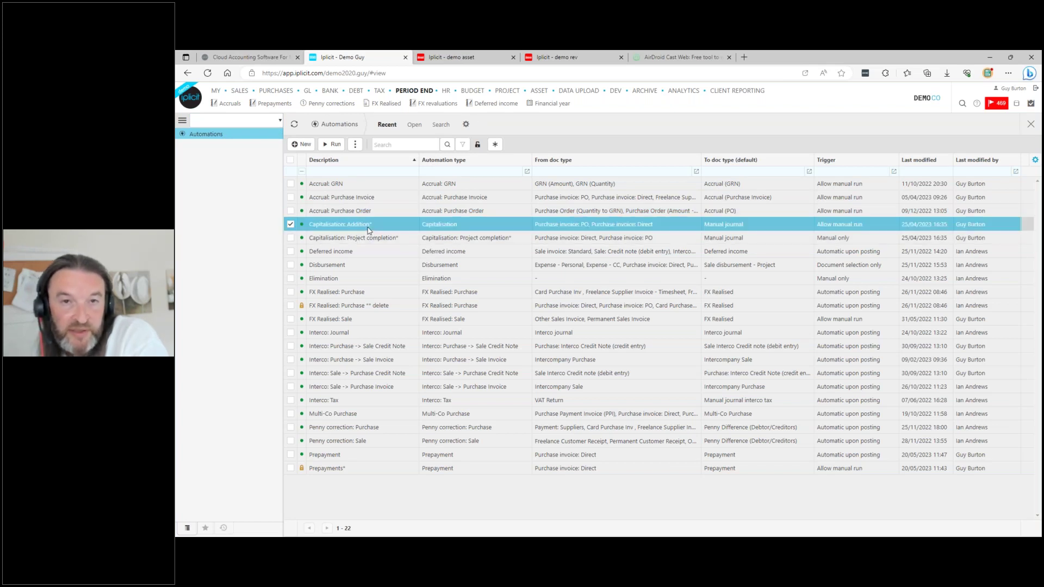
pyautogui.click(355, 270)
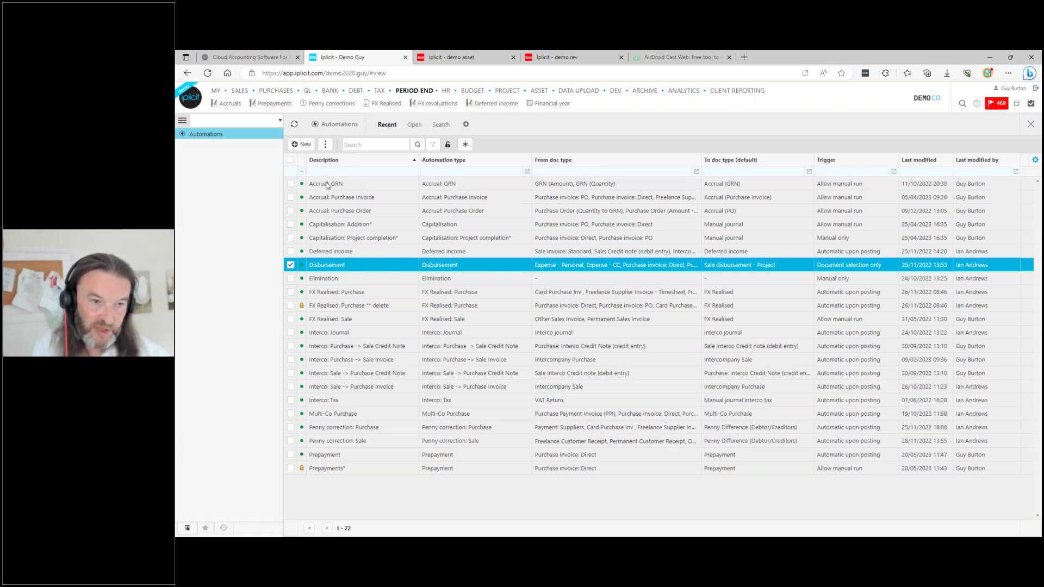
# - Open the Accrual: Purchase Order automation for editing and look through the available automation types
pyautogui.doubleClick(348, 210)
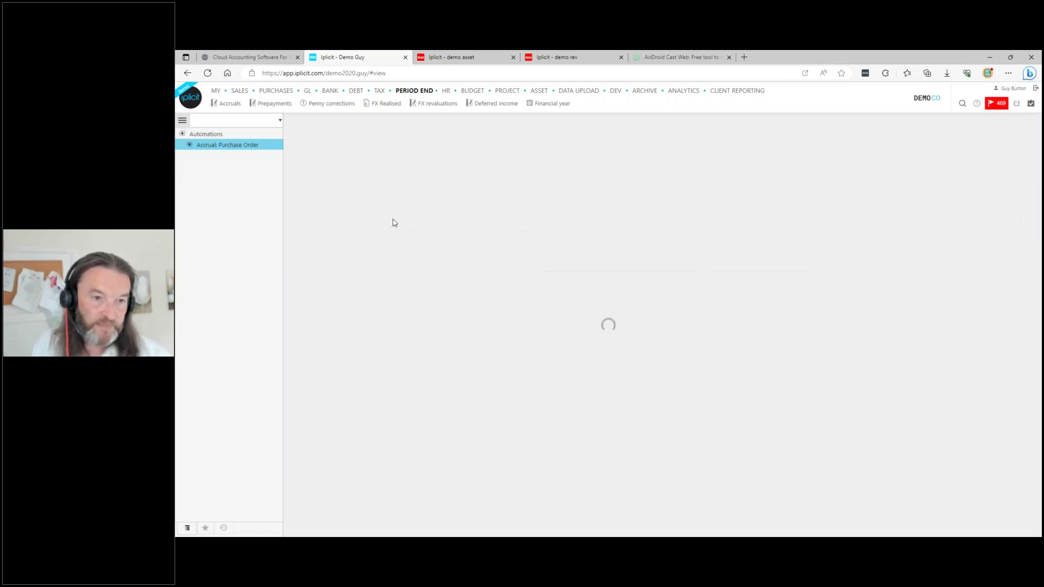
pyautogui.click(302, 145)
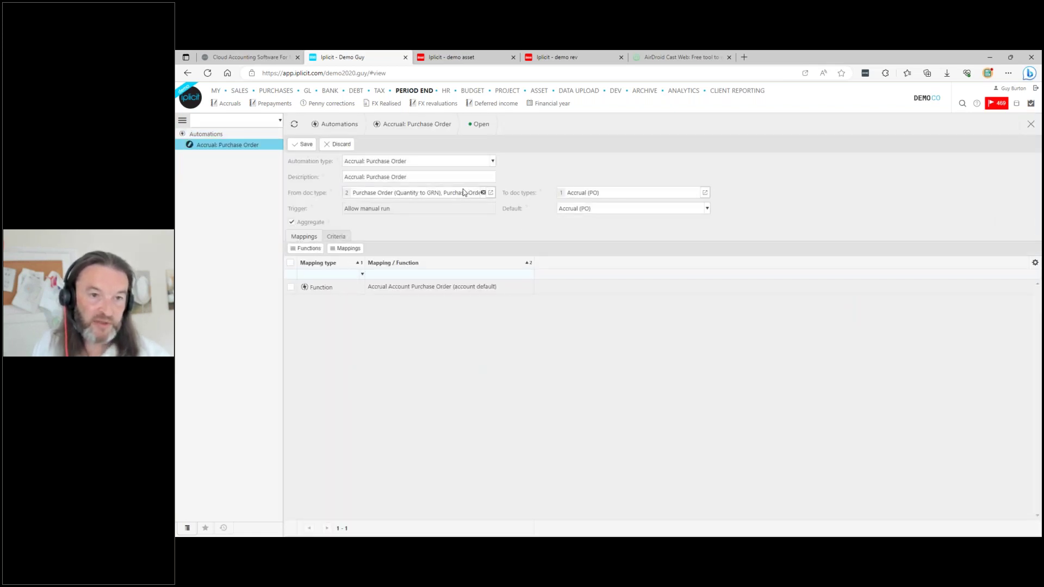
pyautogui.click(439, 164)
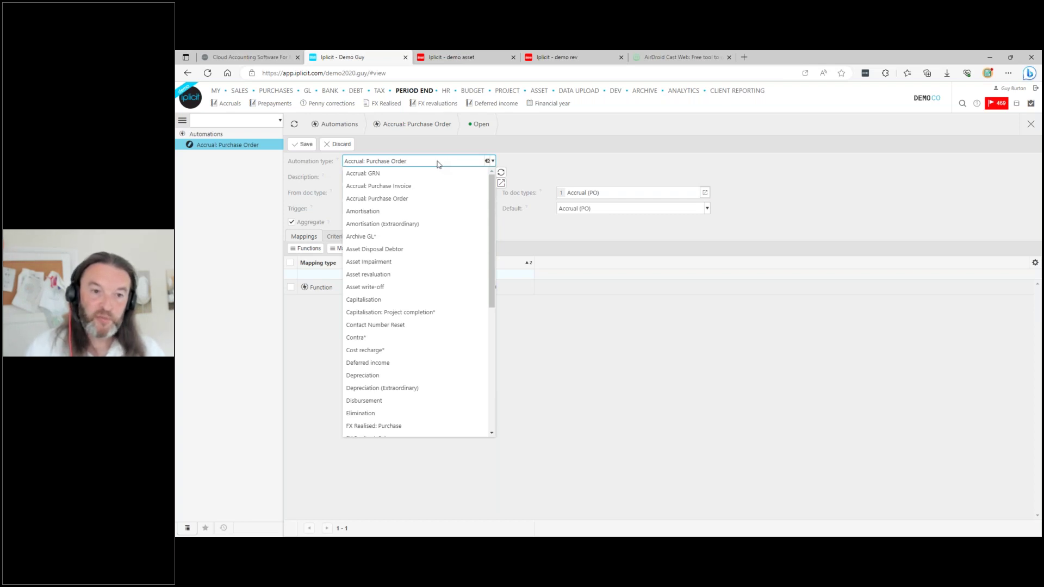
pyautogui.click(647, 140)
# - Switch to the demo asset environment and open the Asset Capitalisation Rules list by searching for "cap"
pyautogui.click(475, 58)
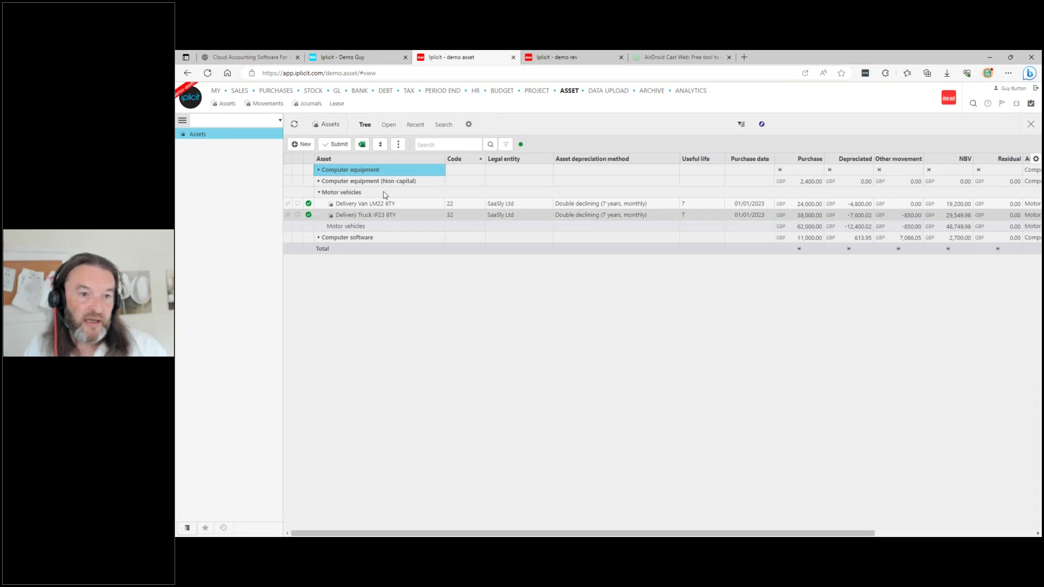
pyautogui.click(233, 121)
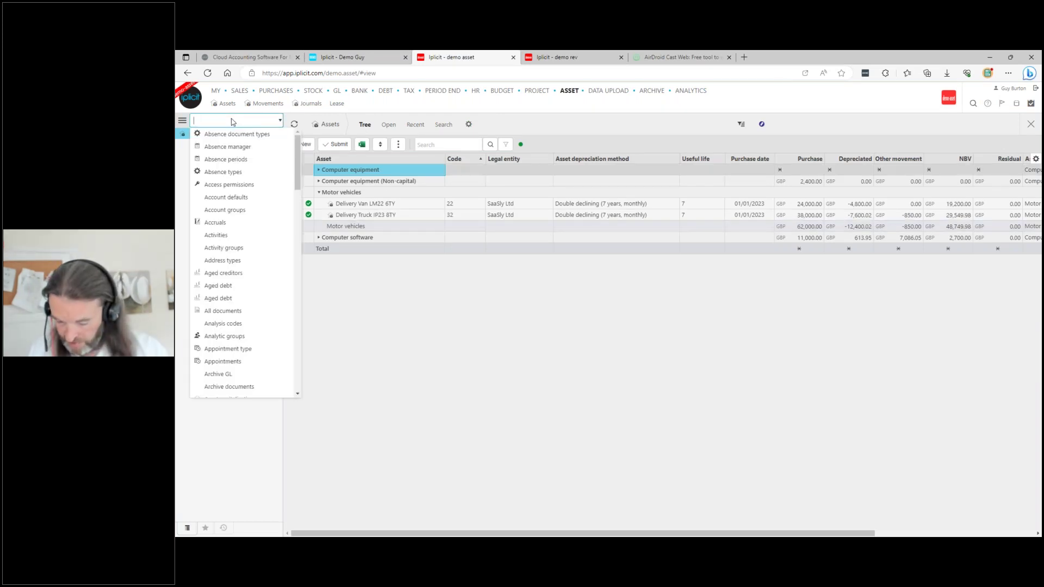
pyautogui.write('cap')
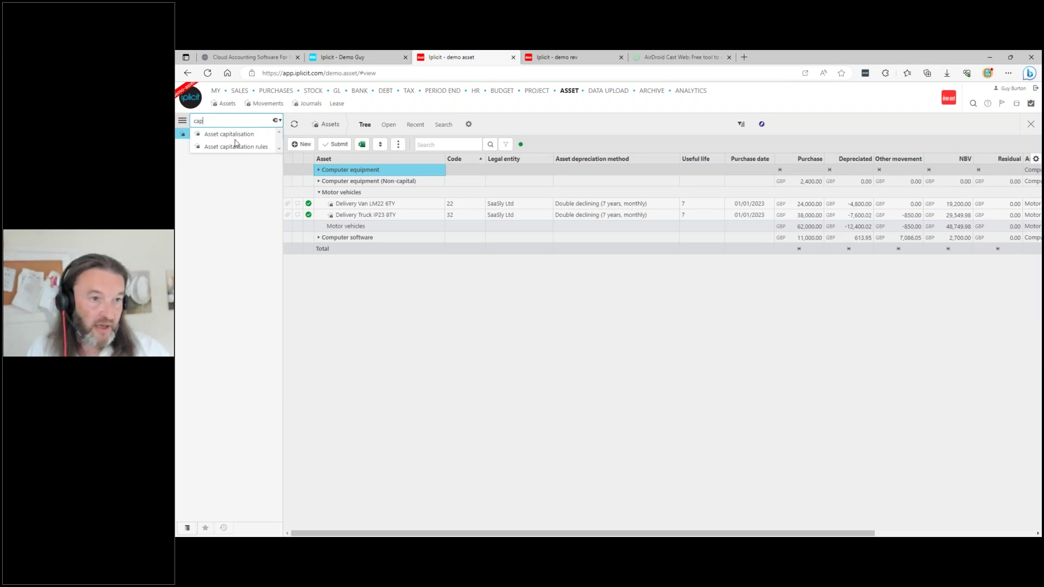
pyautogui.click(234, 146)
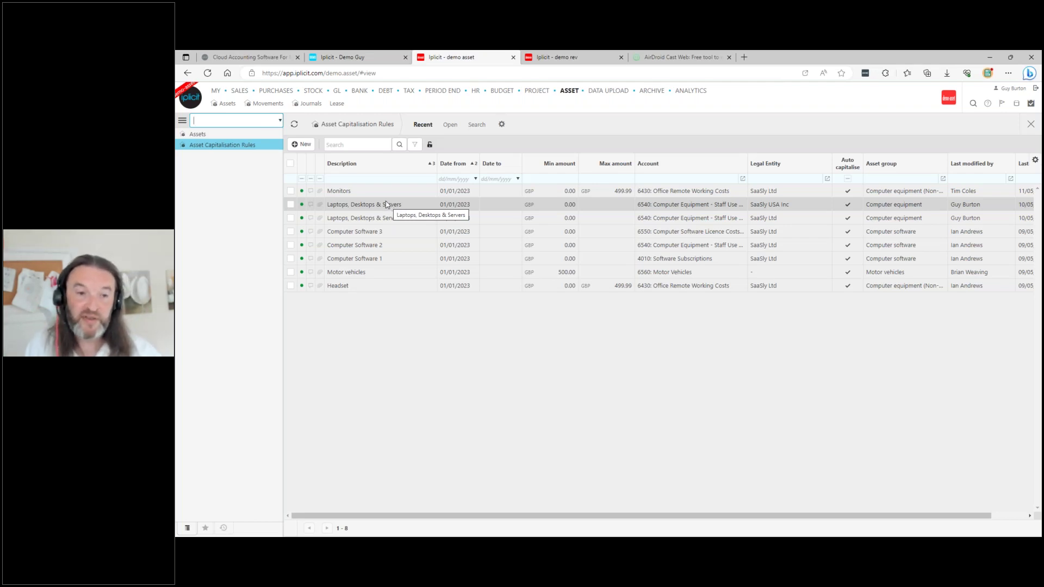
# - Create a new purchase invoice from the template "Capitalise Laptop, Monitor & Headset (back date invoice)"
pyautogui.moveTo(277, 90)
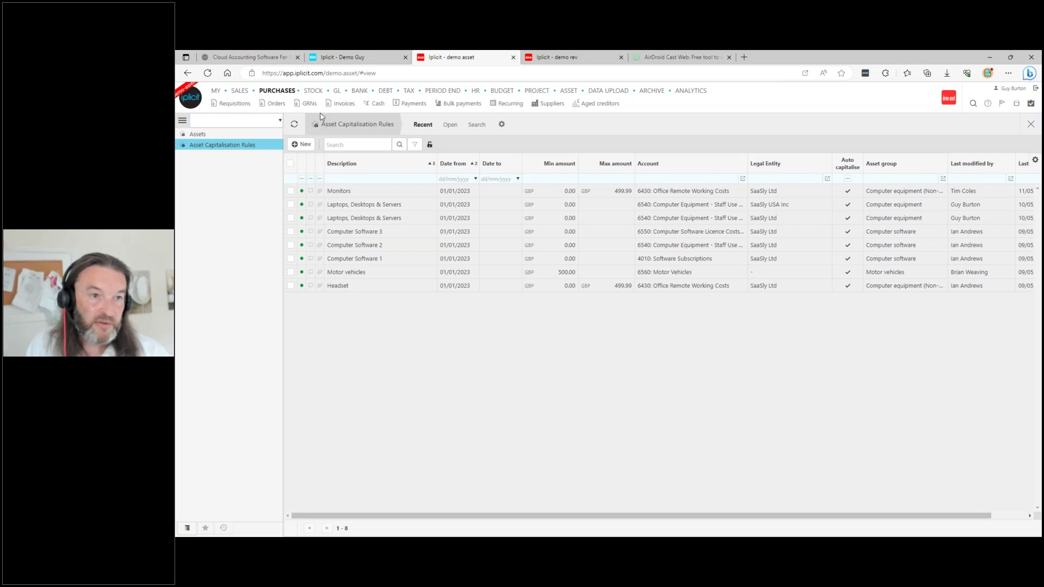
pyautogui.click(338, 105)
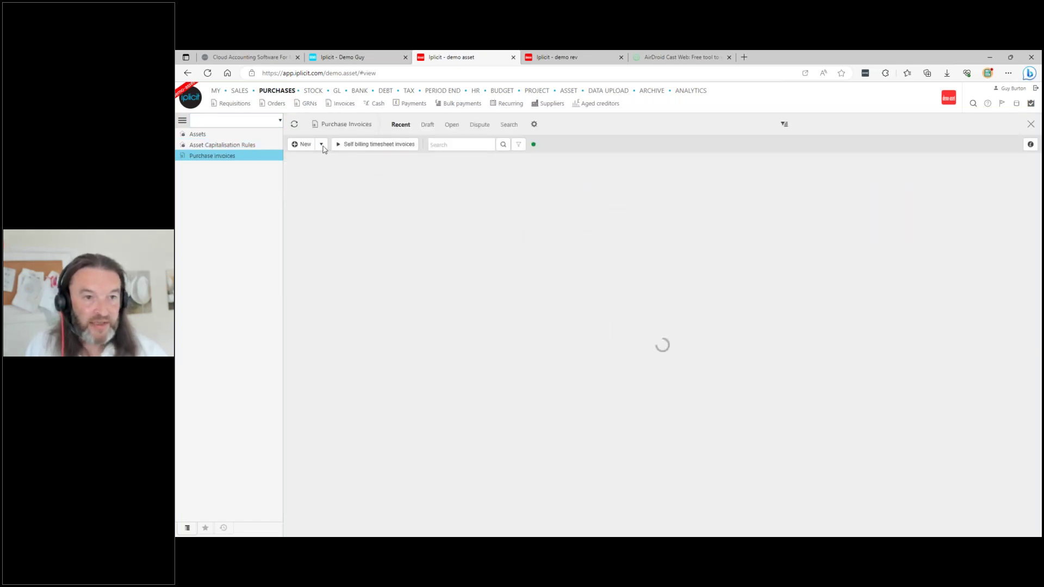
pyautogui.click(322, 147)
pyautogui.click(323, 158)
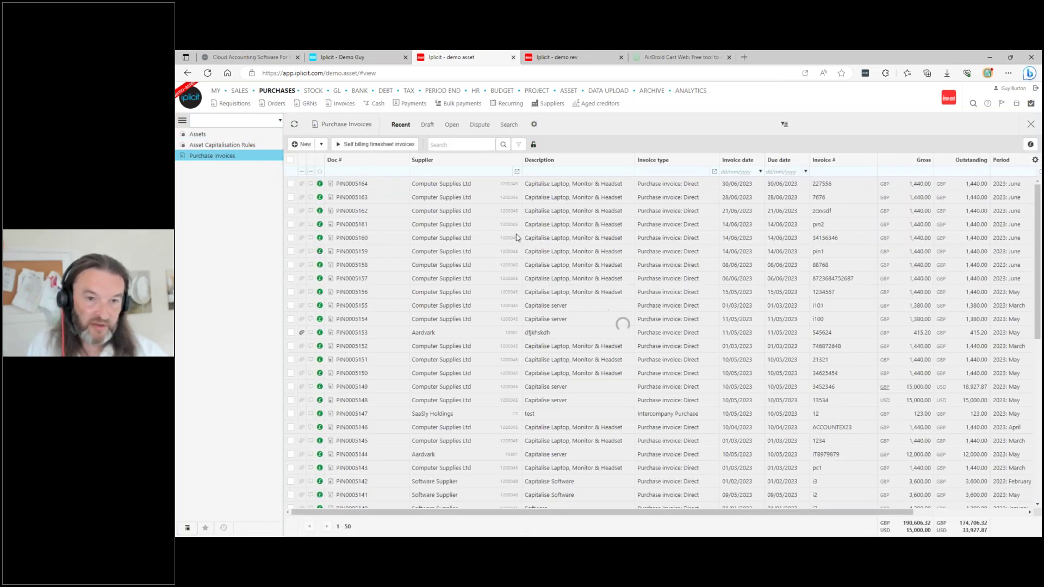
pyautogui.click(481, 207)
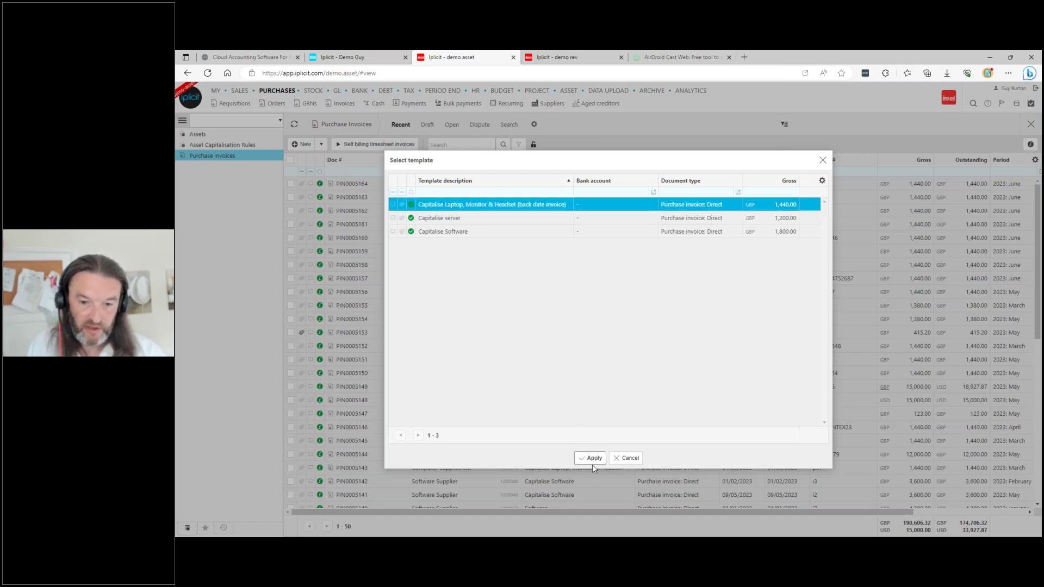
pyautogui.click(592, 458)
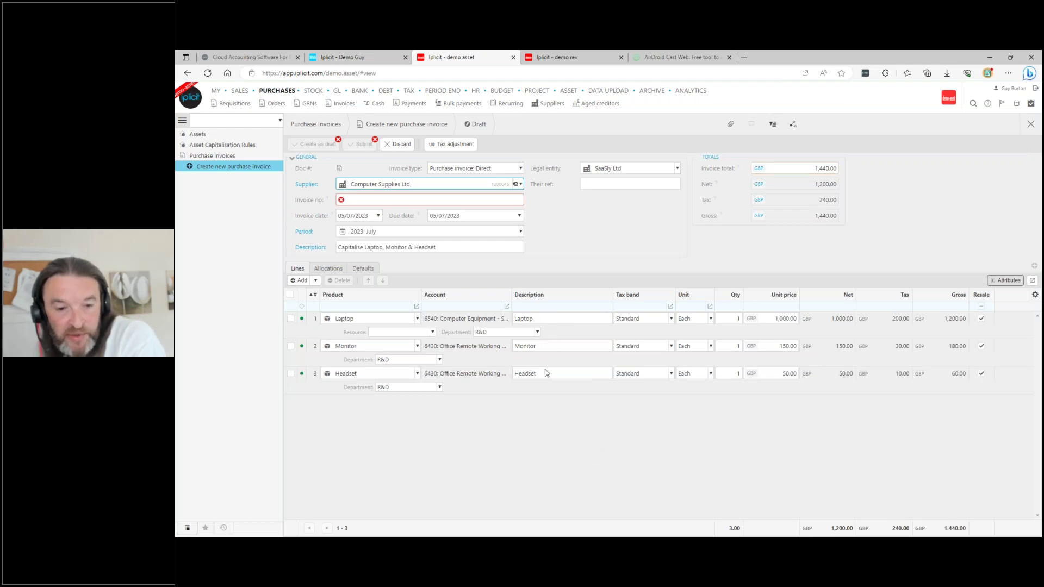
# - Set the invoice number to 6766 on the Computer Supplies Ltd purchase invoice and submit it
pyautogui.click(379, 204)
pyautogui.write('6766')
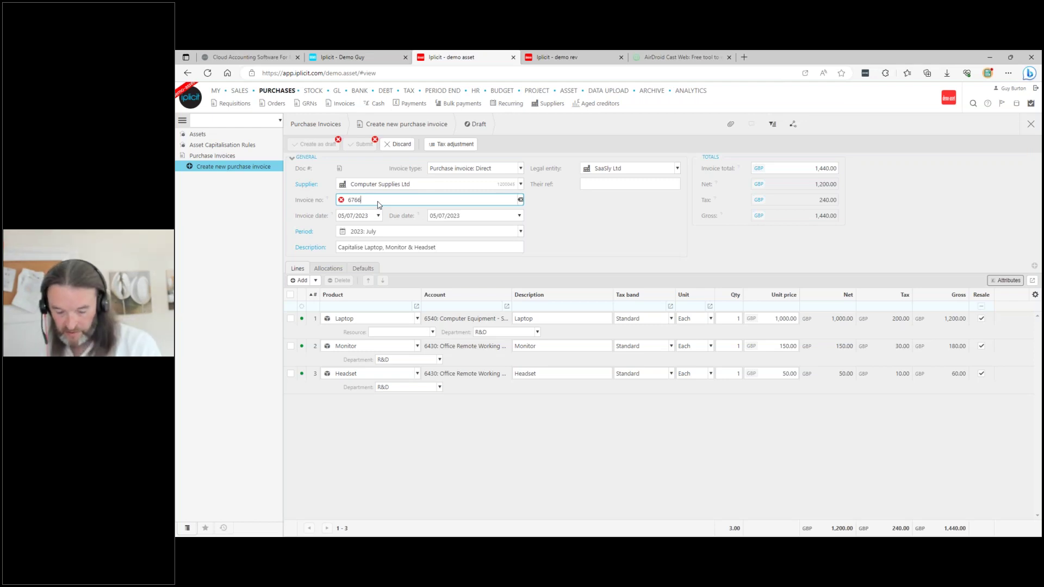
pyautogui.press('Tab')
pyautogui.click(653, 272)
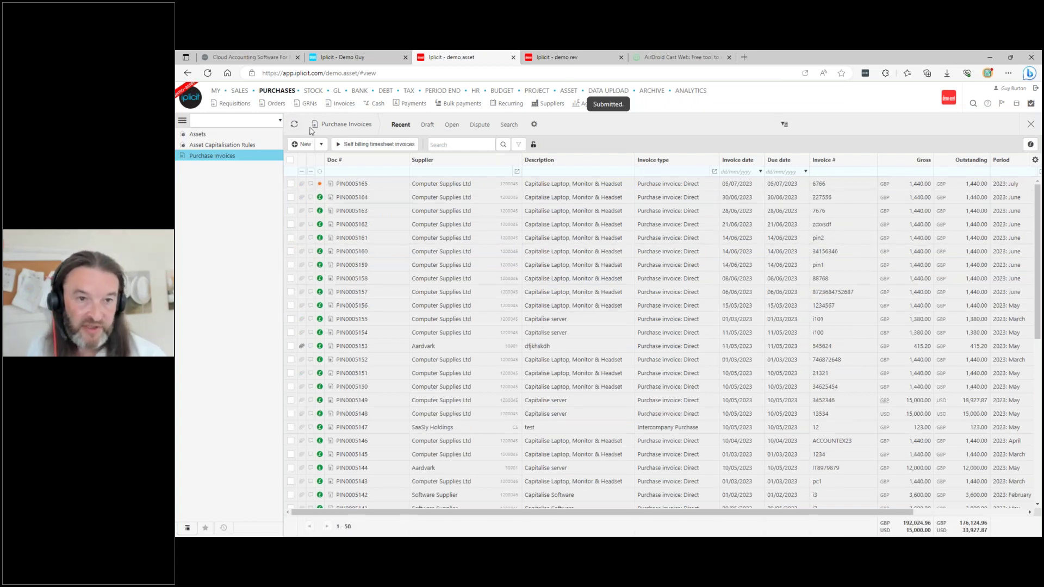
# - Go to the asset register and refresh the asset tree
pyautogui.click(569, 91)
pyautogui.click(226, 103)
pyautogui.click(296, 128)
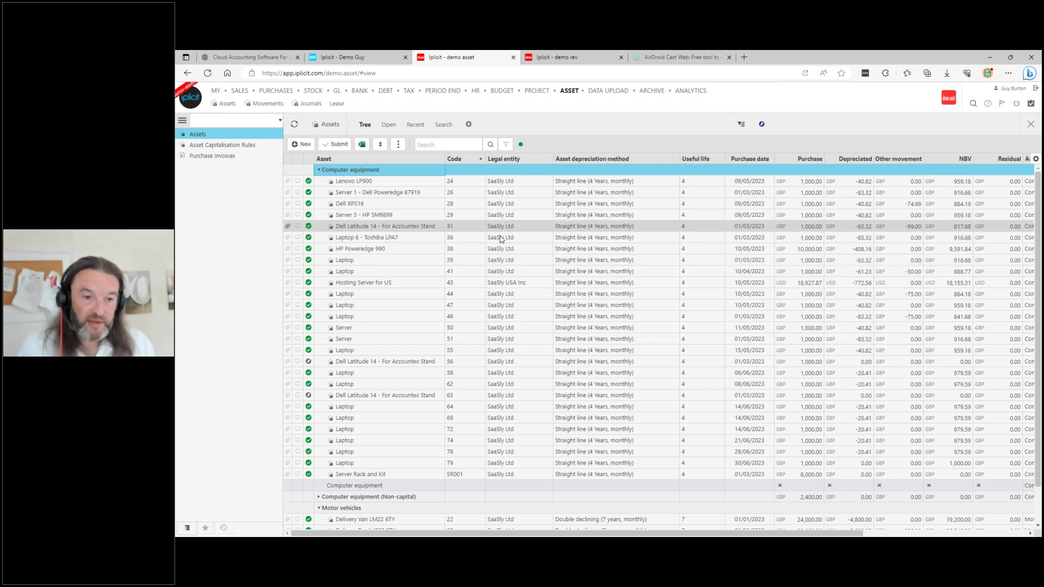
# - Open Laptop asset 79 under Computer equipment and examine its depreciation book in summary and detail
pyautogui.doubleClick(420, 471)
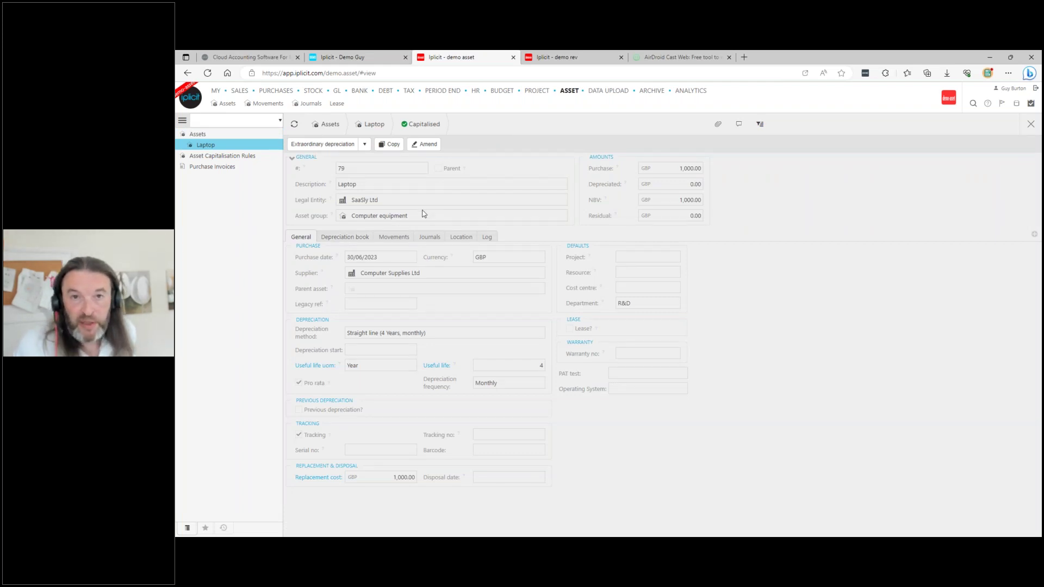
pyautogui.click(345, 237)
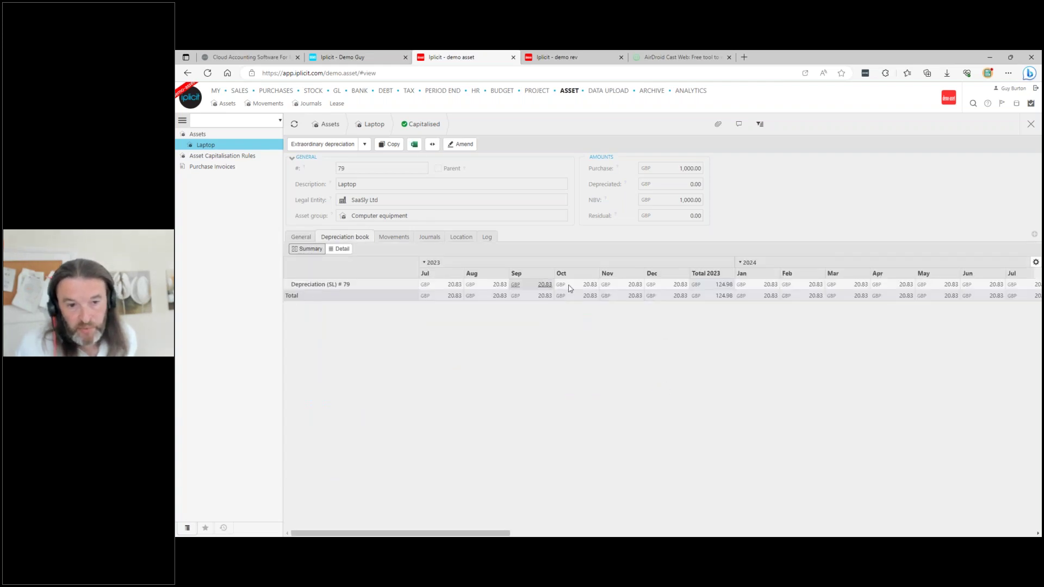
pyautogui.click(342, 249)
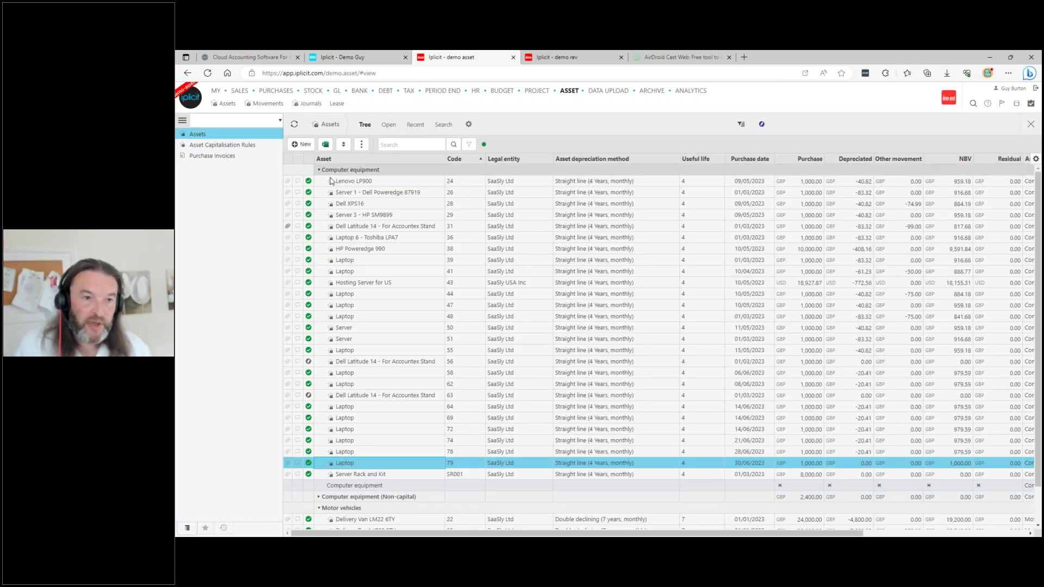
# - Collapse Computer equipment, expand Computer equipment (Non-capital), and examine the movements and journals of Headset 3 - Polylens 122
pyautogui.click(319, 171)
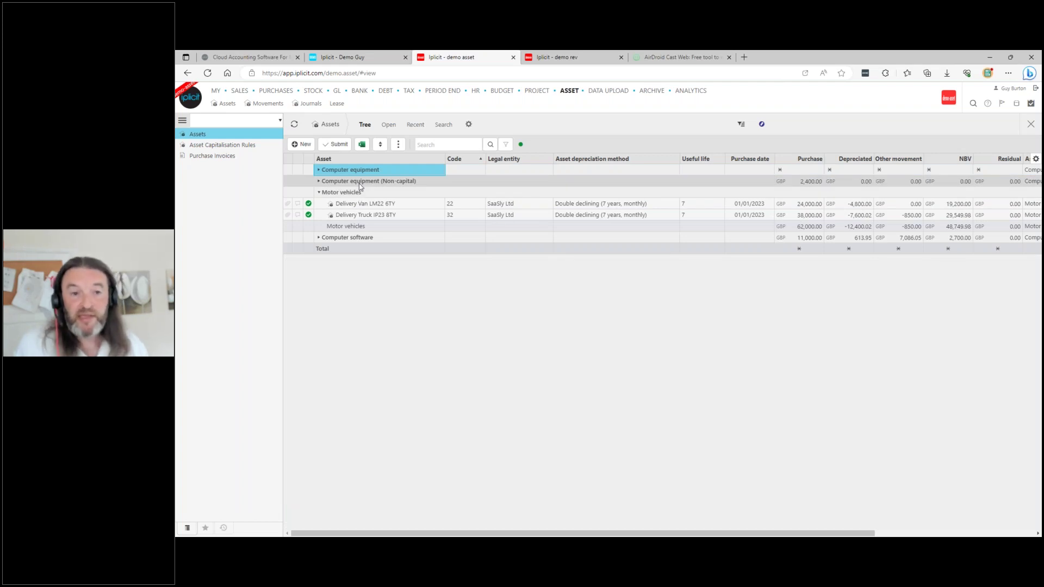
pyautogui.click(359, 184)
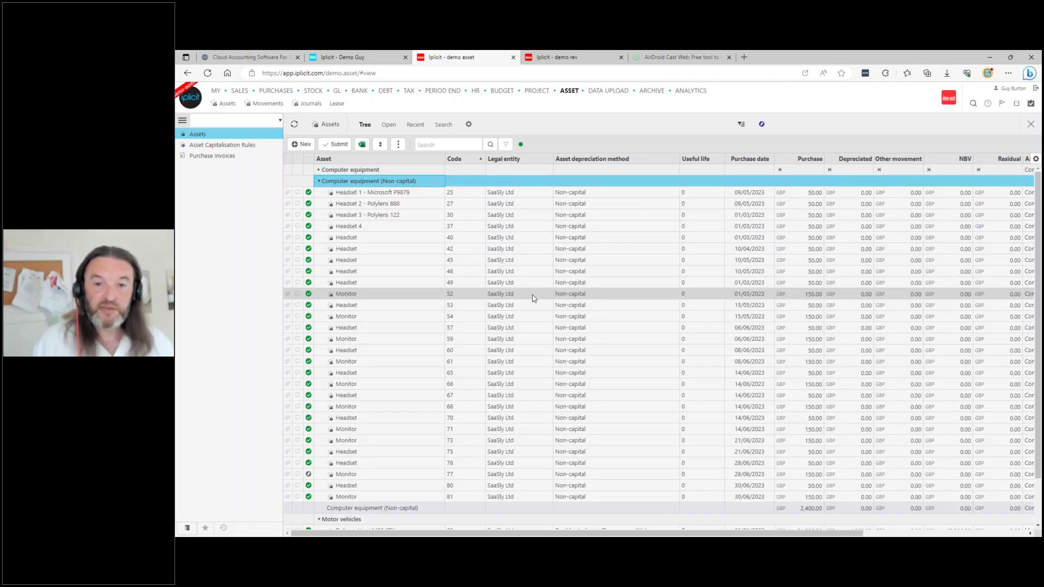
pyautogui.click(420, 220)
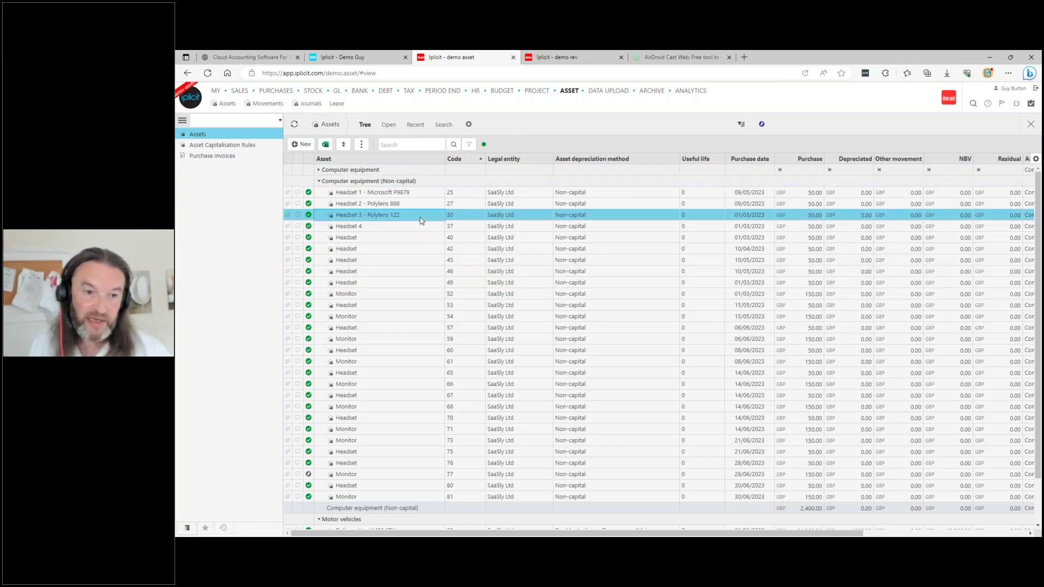
pyautogui.doubleClick(419, 220)
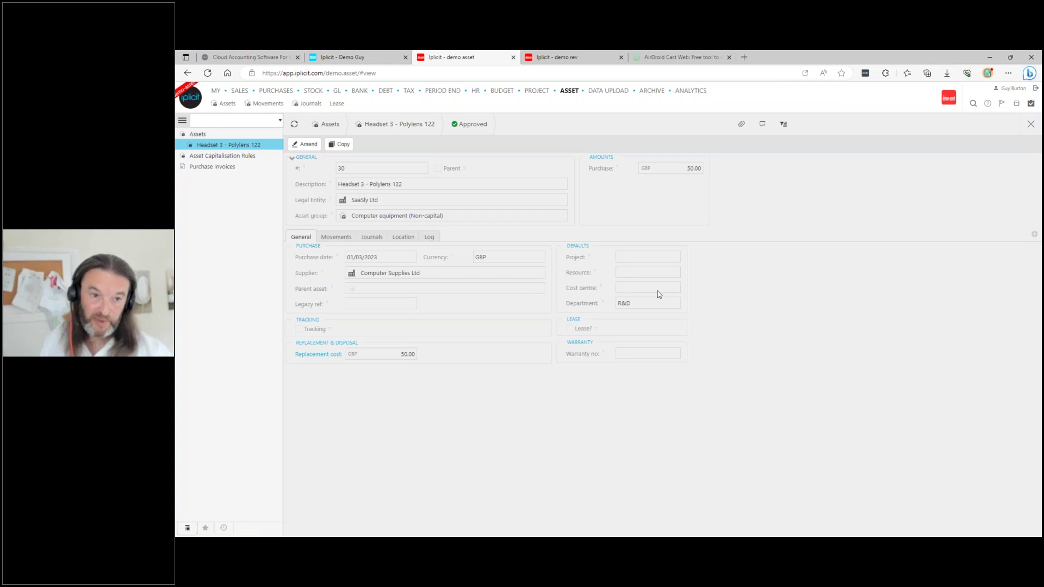
pyautogui.click(346, 239)
pyautogui.click(372, 238)
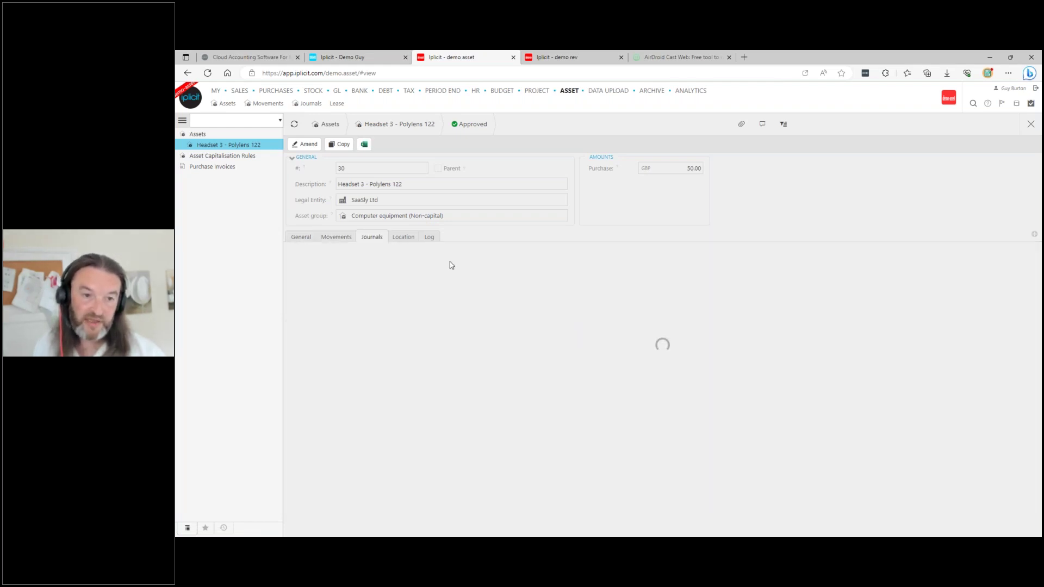
# - Close the Headset 3 - Polylens 122 asset and switch to the Demo Guy environment's list of automations
pyautogui.click(302, 237)
pyautogui.click(1030, 125)
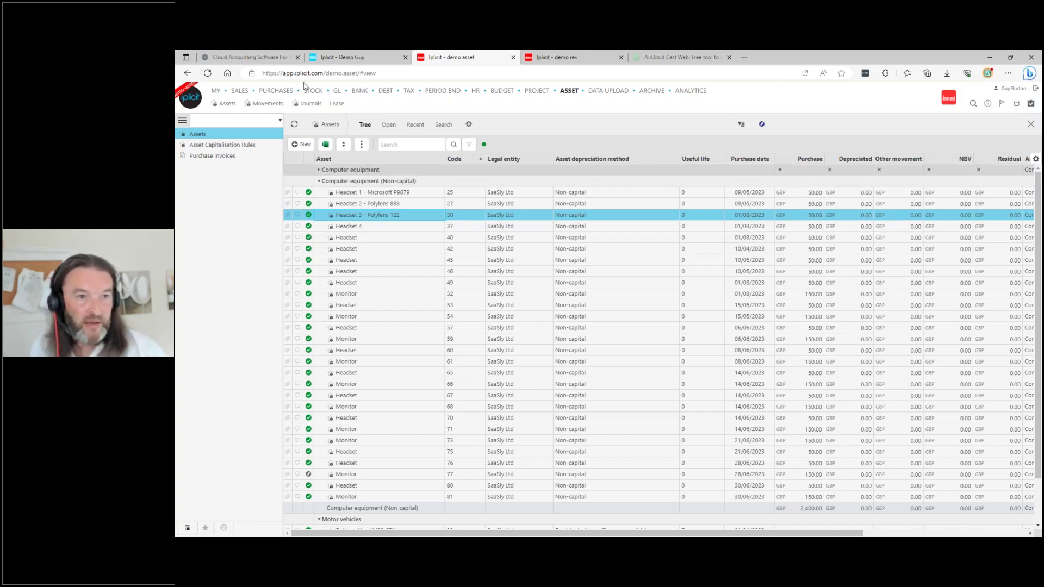
pyautogui.click(343, 57)
pyautogui.click(223, 131)
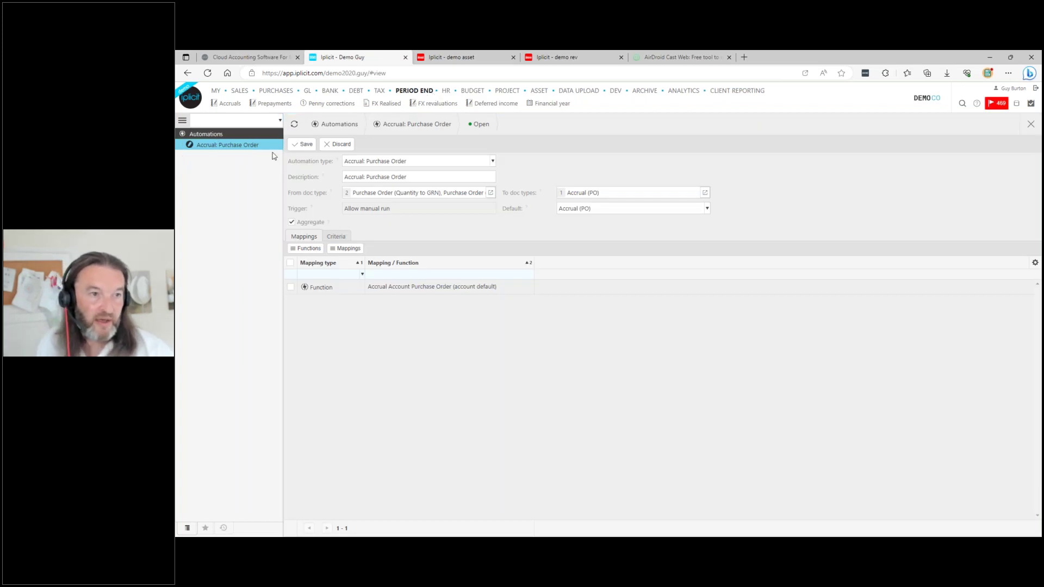
# - Look over the intercompany automations, from the journal one to the sale-to-purchase-invoice one
pyautogui.click(394, 333)
pyautogui.click(390, 346)
pyautogui.click(388, 360)
pyautogui.click(385, 373)
pyautogui.click(384, 386)
# - Find the legal entities, open A - Primus Company Ltd, and examine its locations and intercompany relationships
pyautogui.click(220, 122)
pyautogui.write('legal')
pyautogui.press('Return')
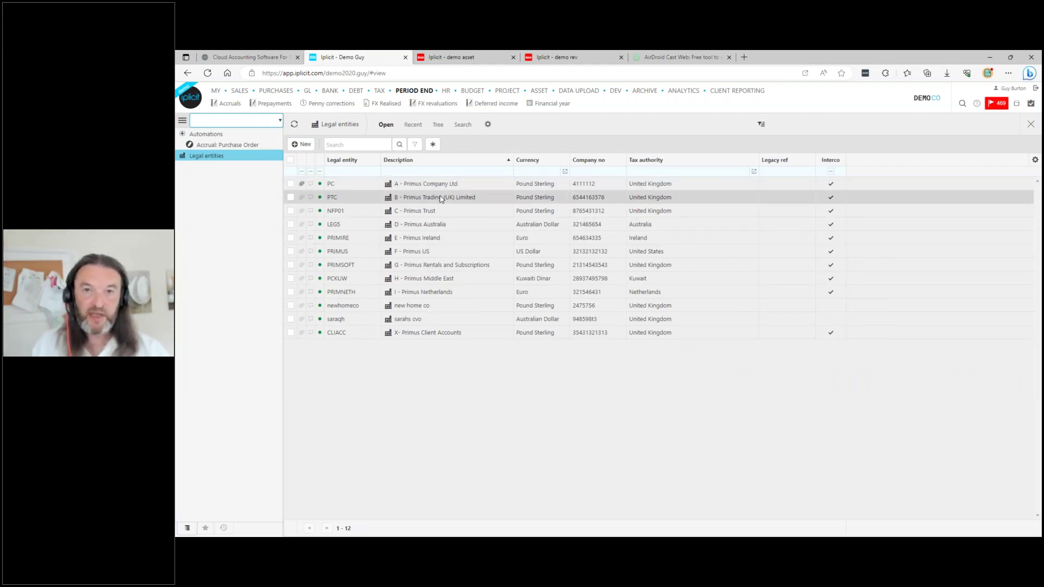
pyautogui.doubleClick(430, 184)
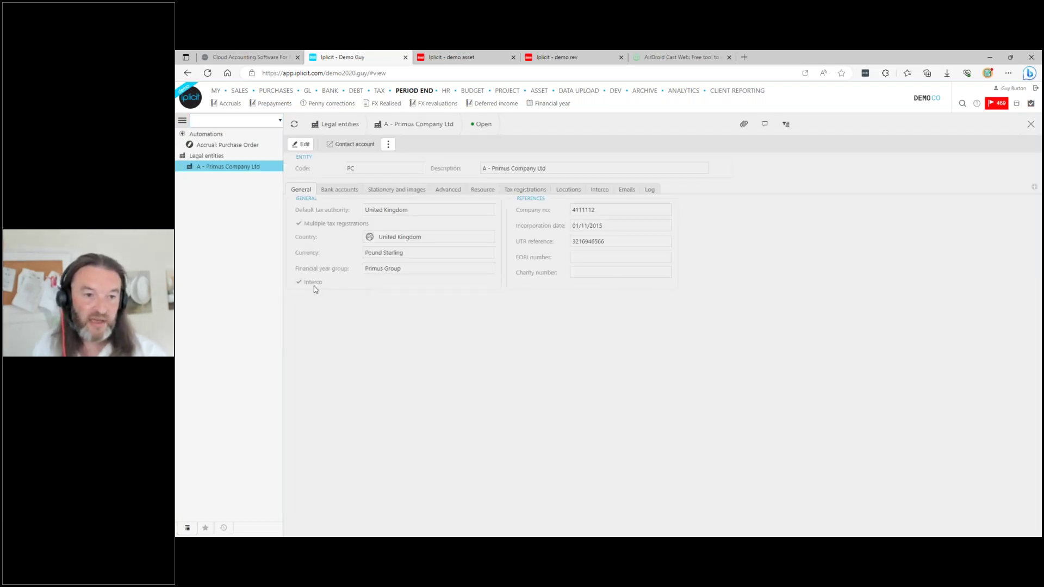
pyautogui.click(568, 190)
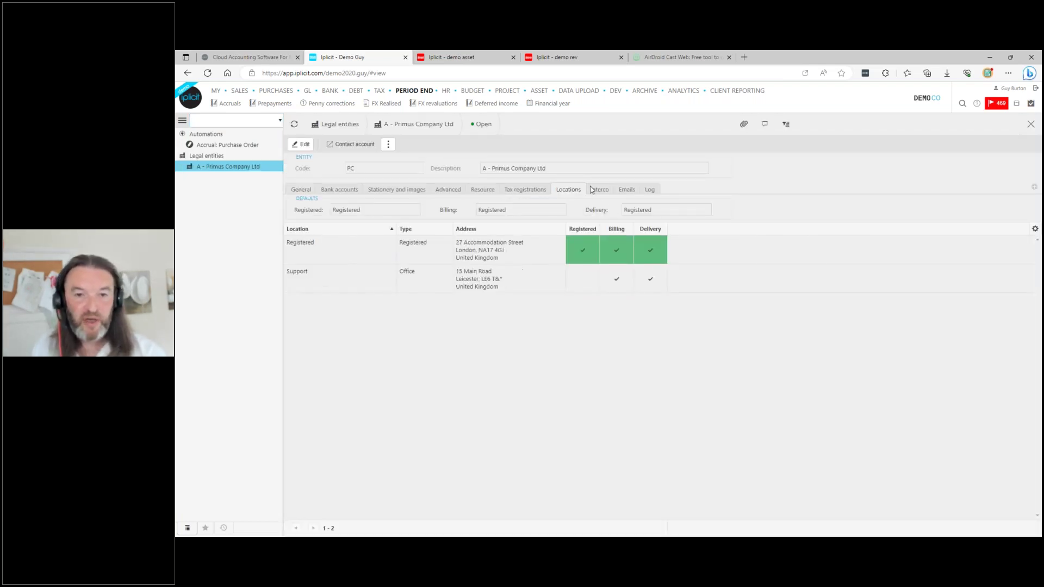
pyautogui.click(600, 189)
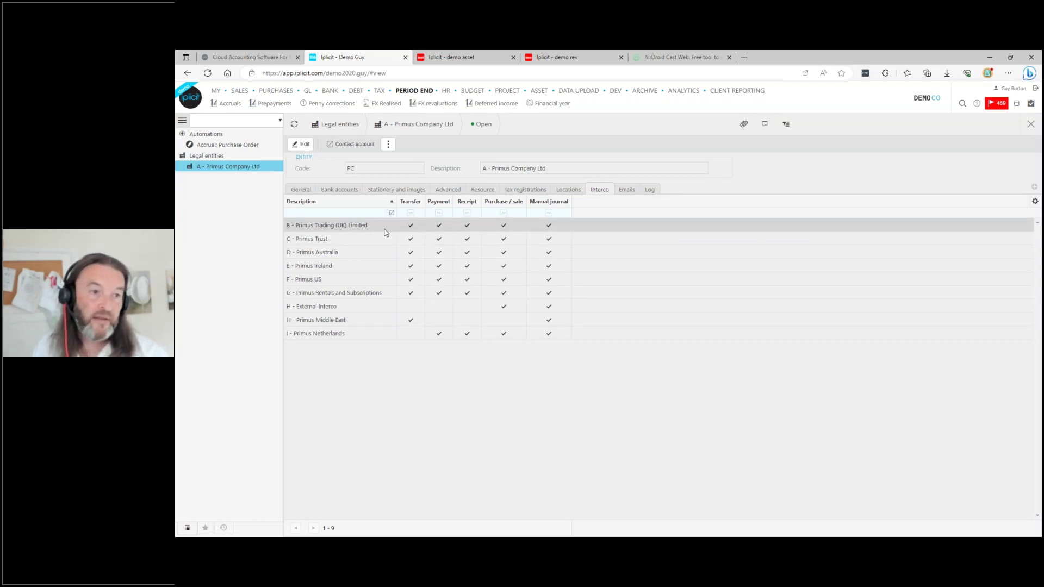
# - Revisit the automations list and go to the list of sale invoices
pyautogui.click(206, 134)
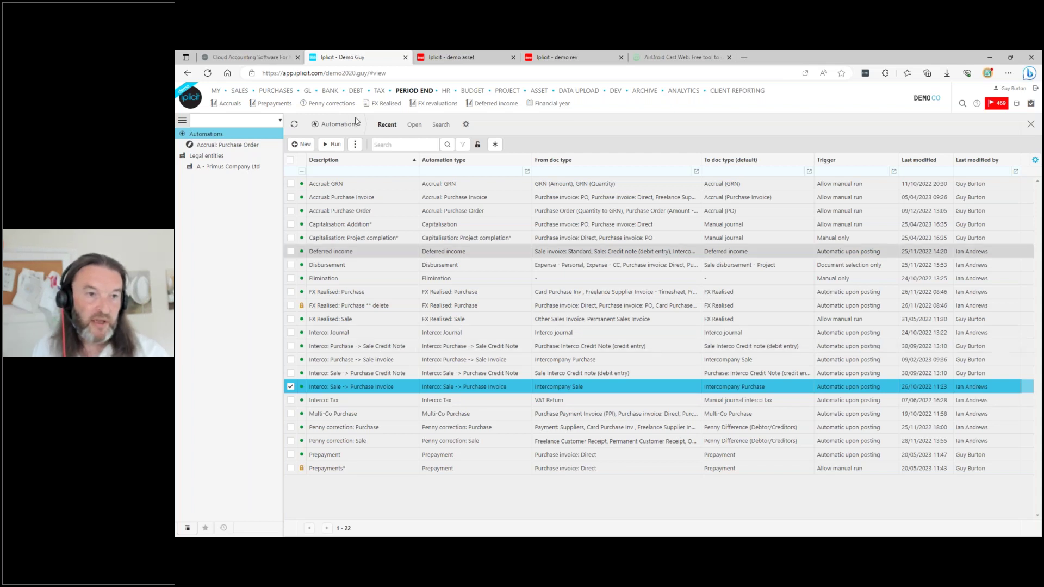
pyautogui.moveTo(242, 93)
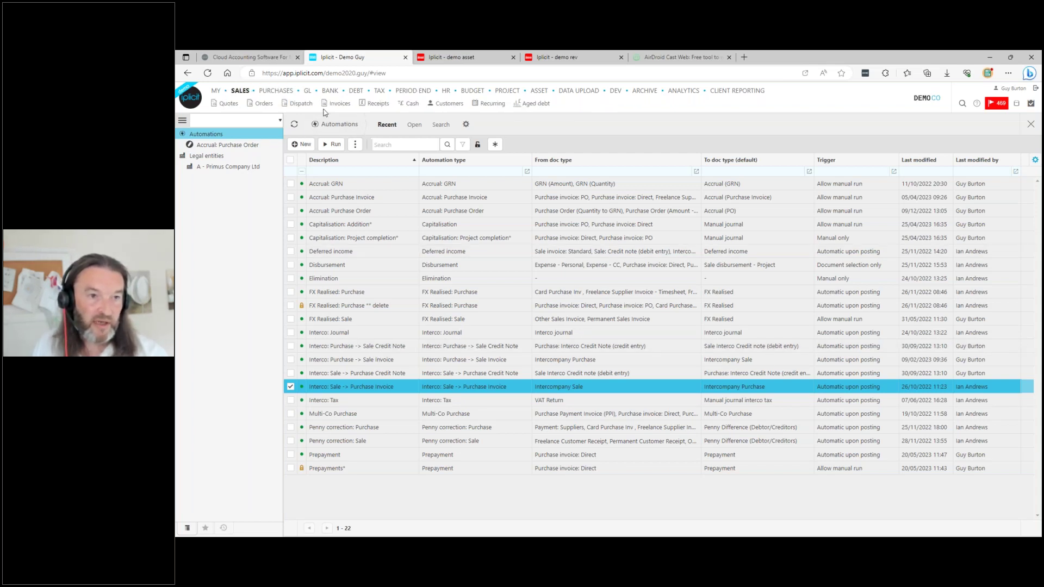
pyautogui.click(339, 104)
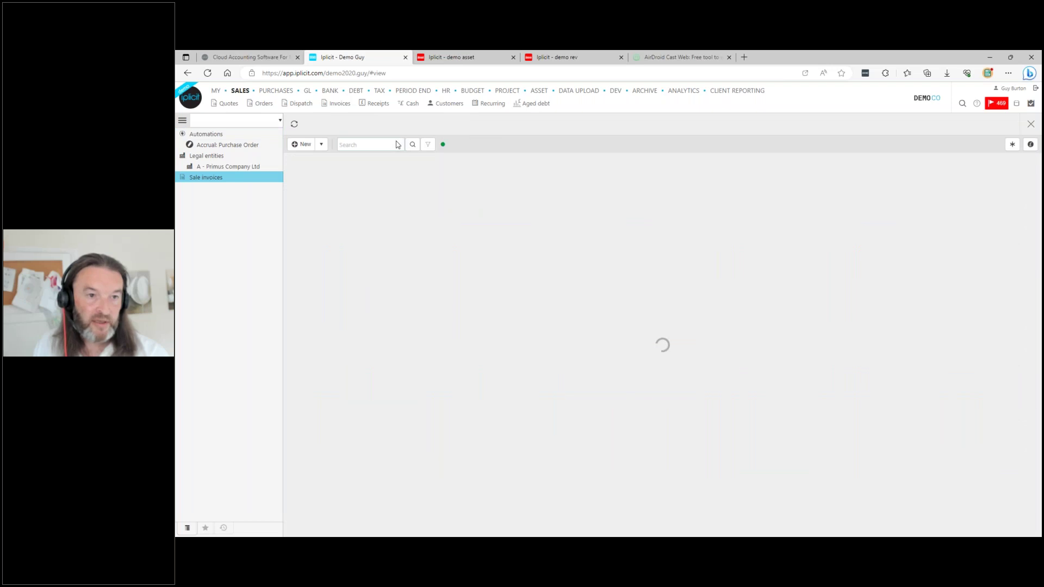
pyautogui.click(322, 144)
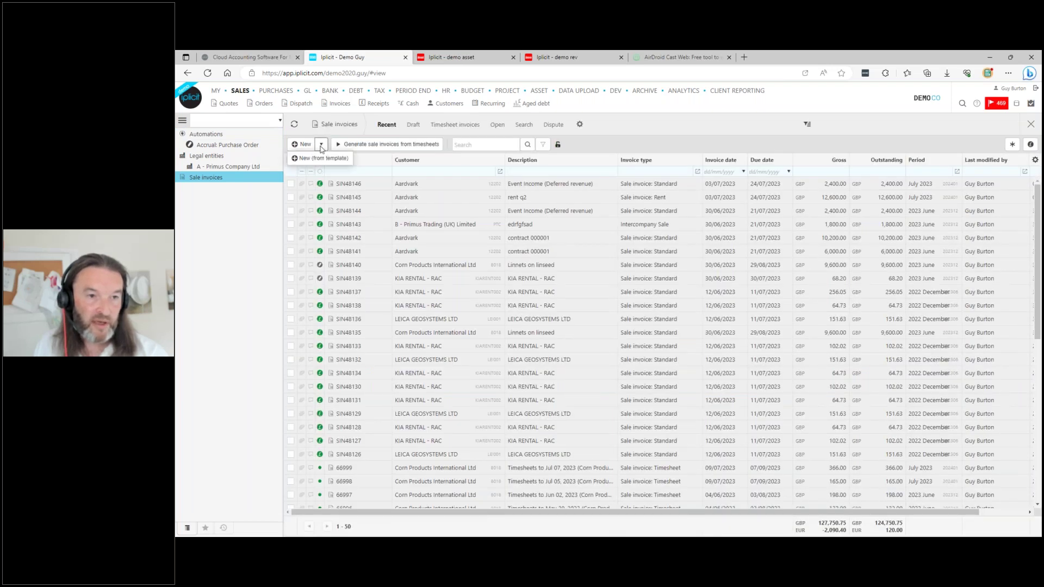
pyautogui.click(301, 144)
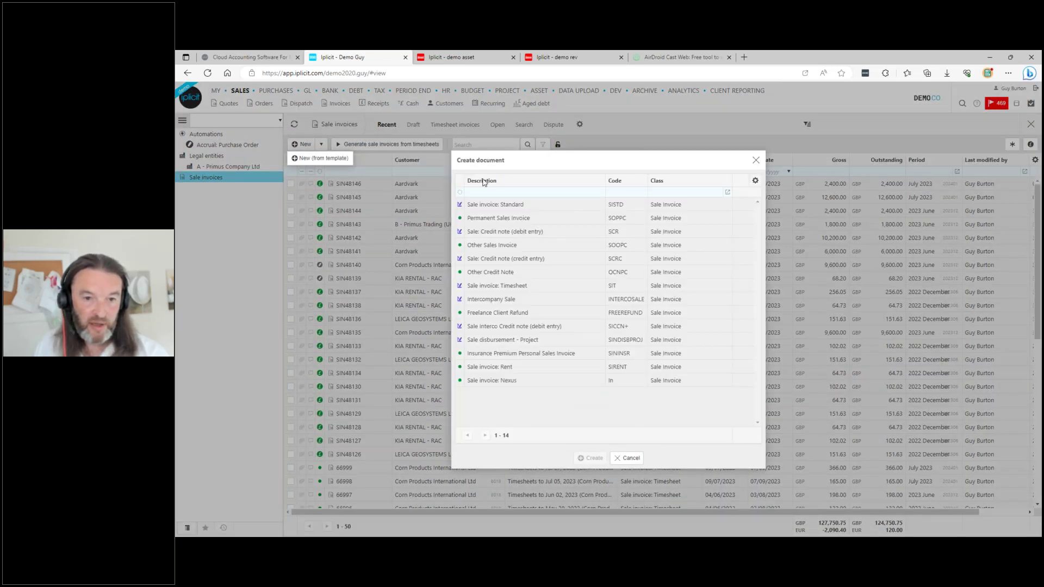
pyautogui.click(756, 160)
# - Create a new sale invoice from the Intercompany - Main to Ireland template
pyautogui.click(321, 144)
pyautogui.click(312, 158)
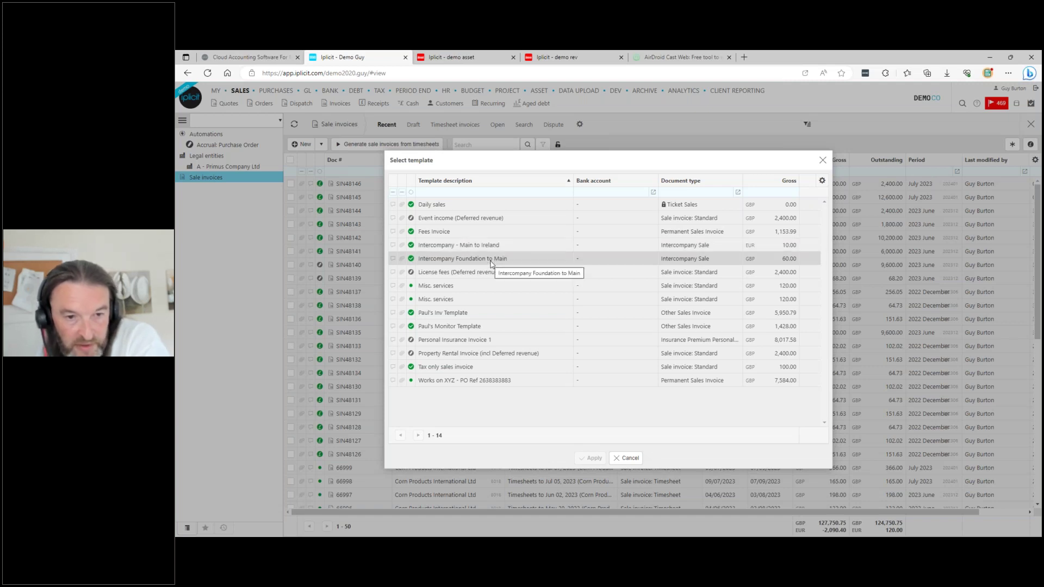
pyautogui.click(490, 261)
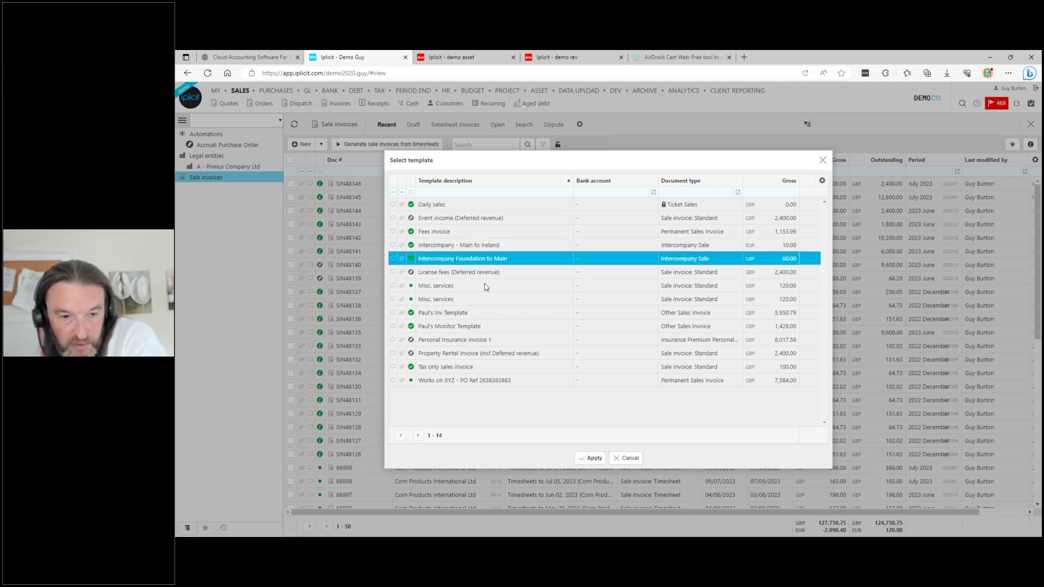
pyautogui.click(473, 245)
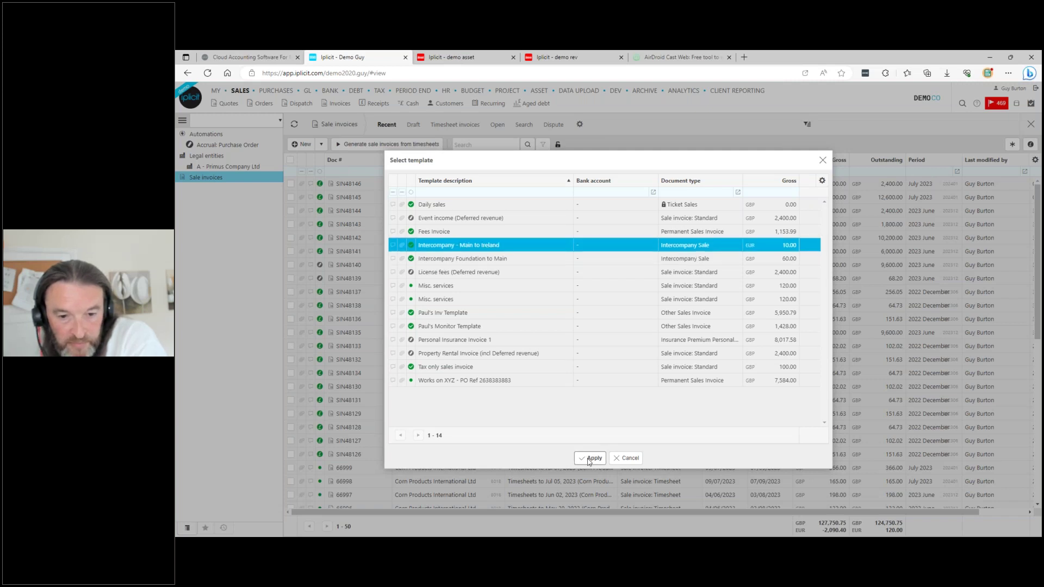
pyautogui.click(591, 458)
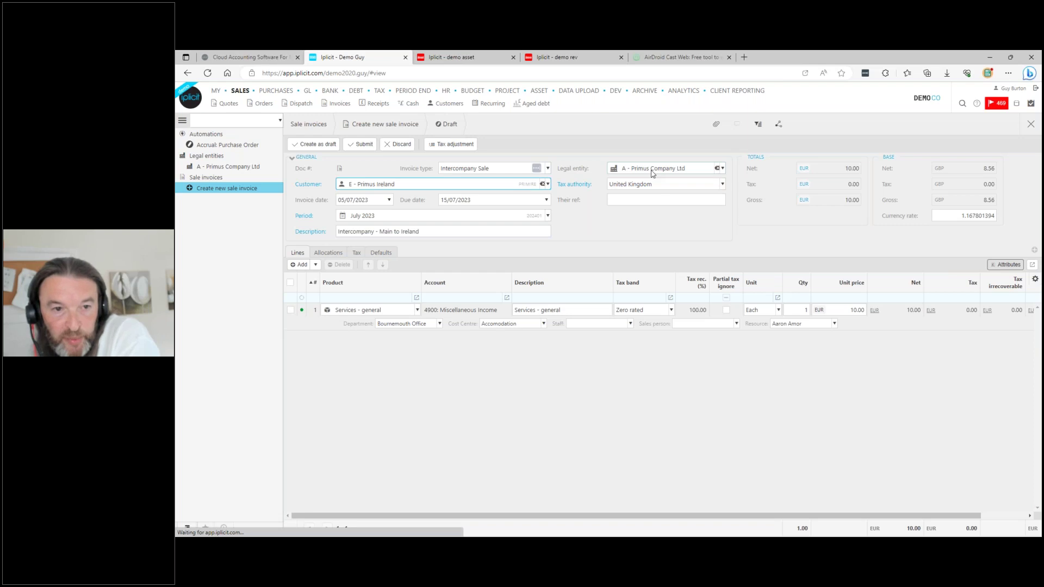
# - Set the sale invoice's customer to B - Primus Trading (UK) Limited and submit the invoice
pyautogui.click(441, 185)
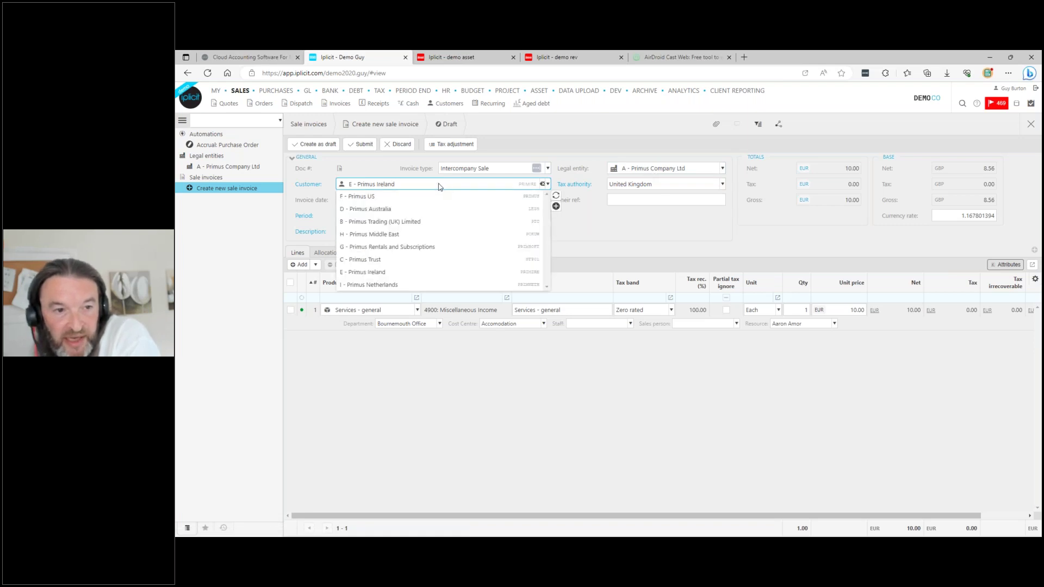
pyautogui.click(417, 222)
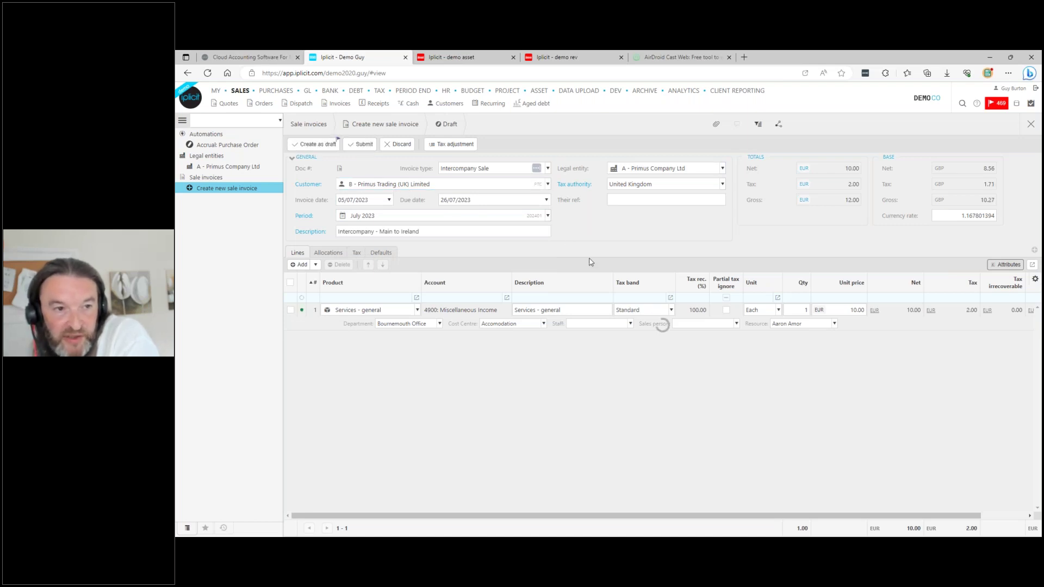
pyautogui.click(361, 144)
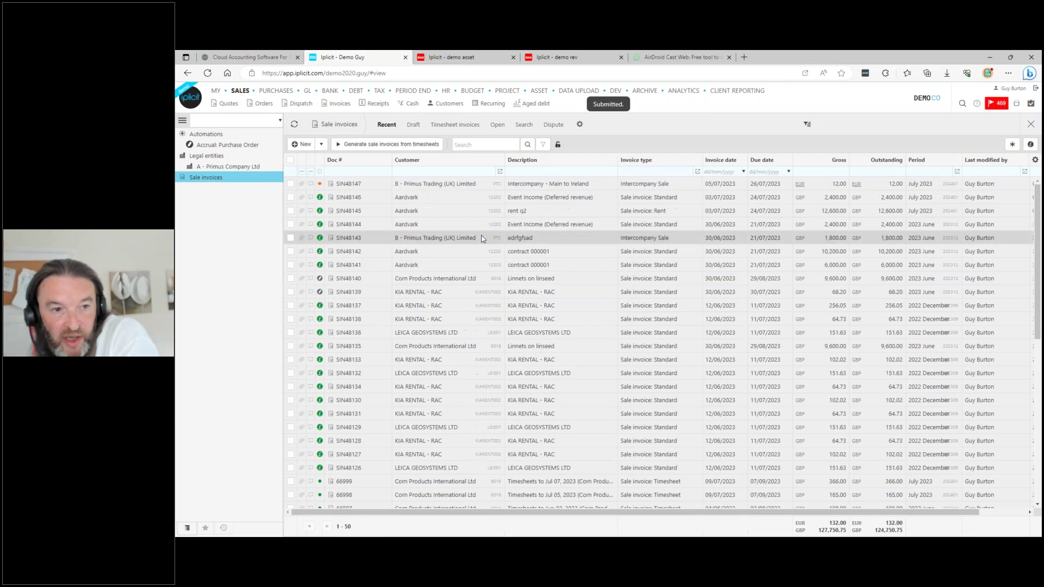
# - Open the newly submitted intercompany sale invoice and its linked intercompany purchase invoice
pyautogui.click(343, 184)
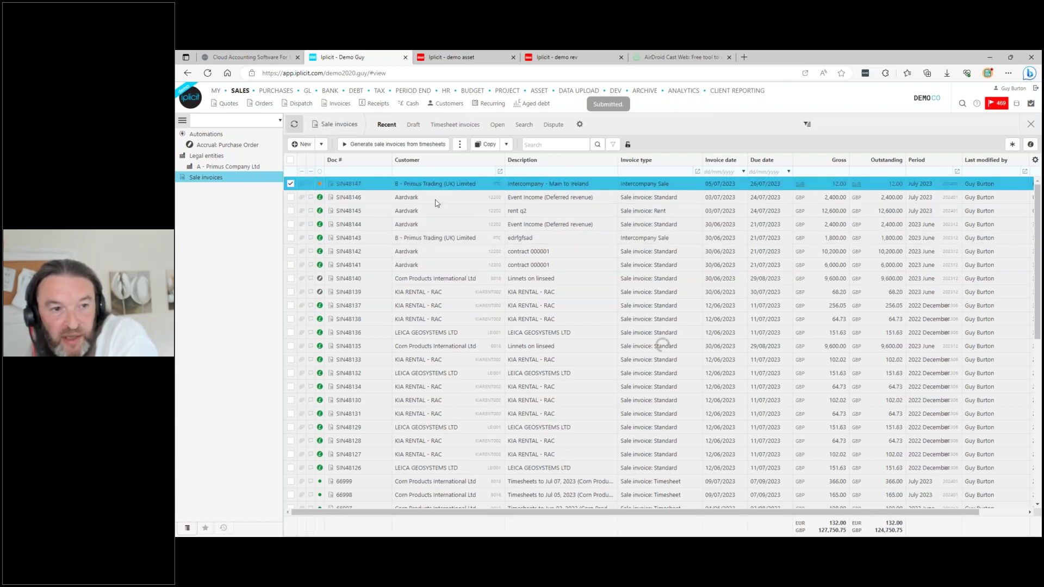
pyautogui.click(344, 185)
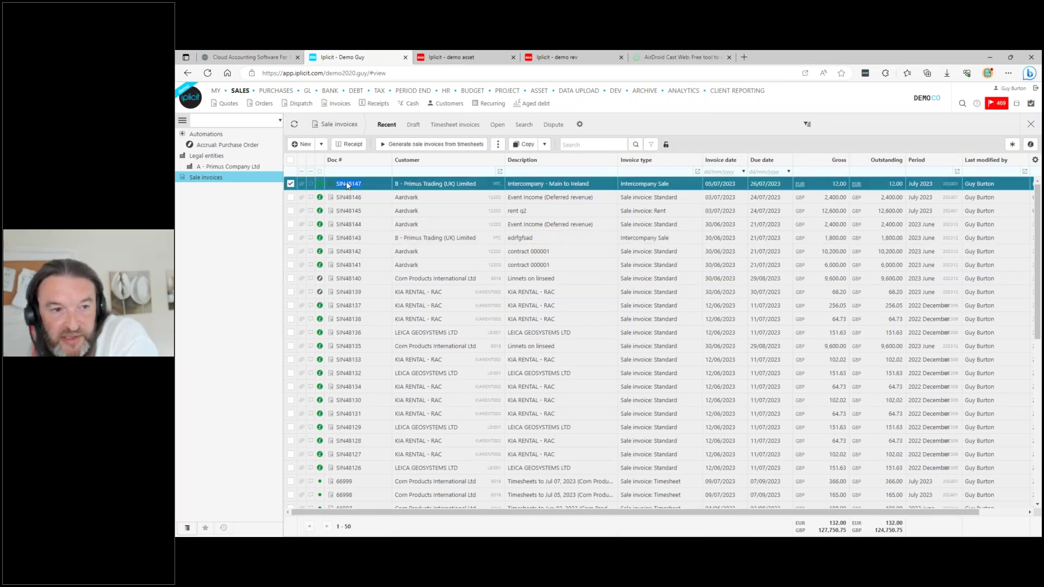
pyautogui.click(822, 124)
pyautogui.click(852, 137)
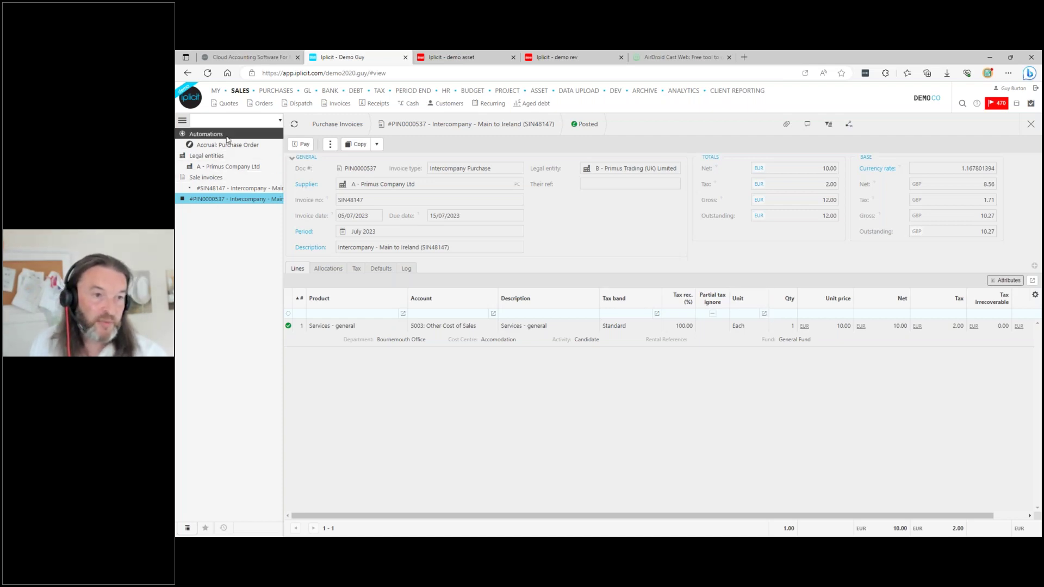
# - Revisit the automations list, and open the P/L report broken down by legal entity
pyautogui.click(228, 135)
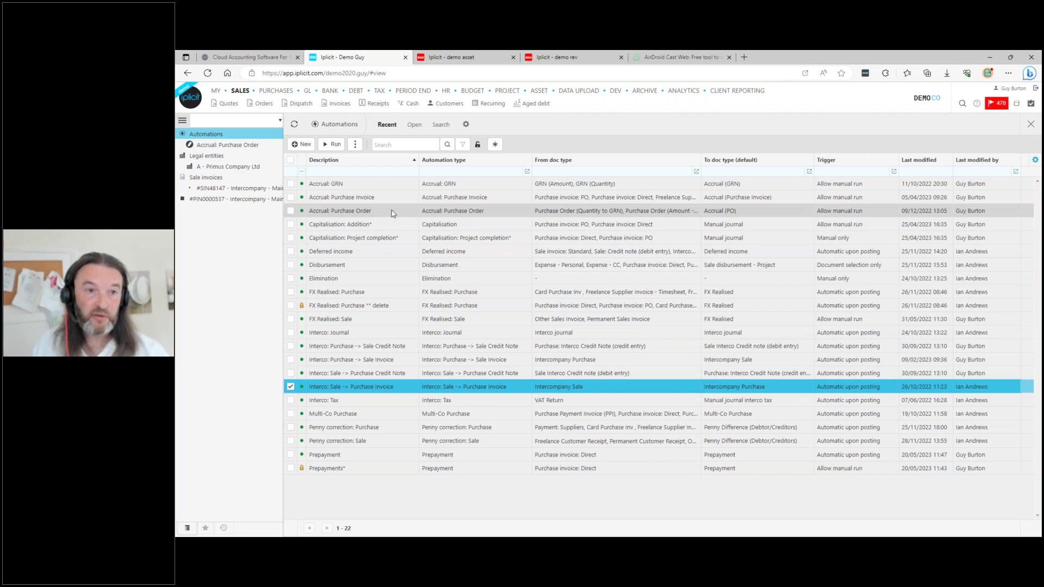
pyautogui.click(307, 91)
pyautogui.click(460, 103)
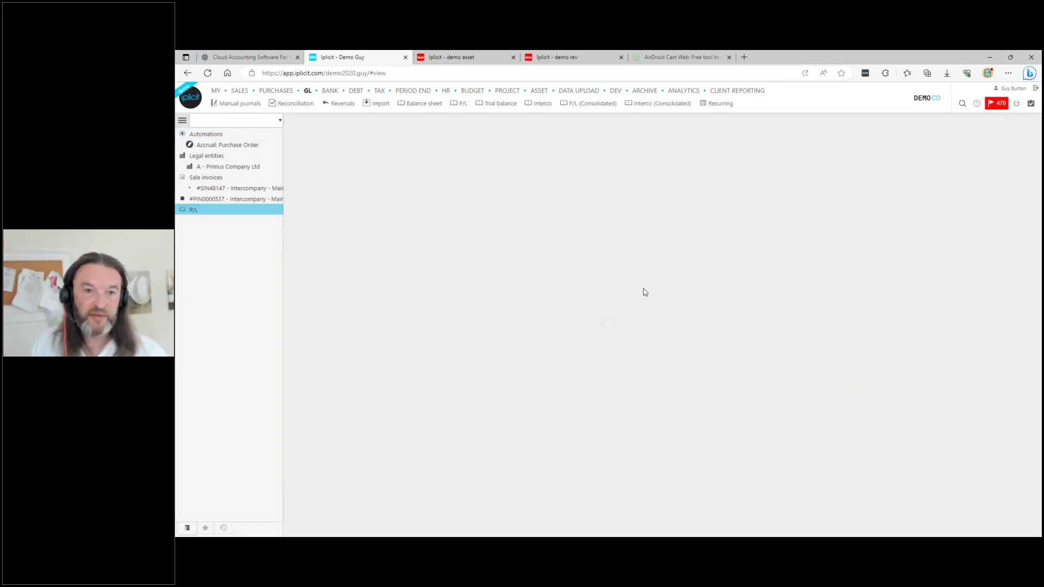
pyautogui.click(419, 126)
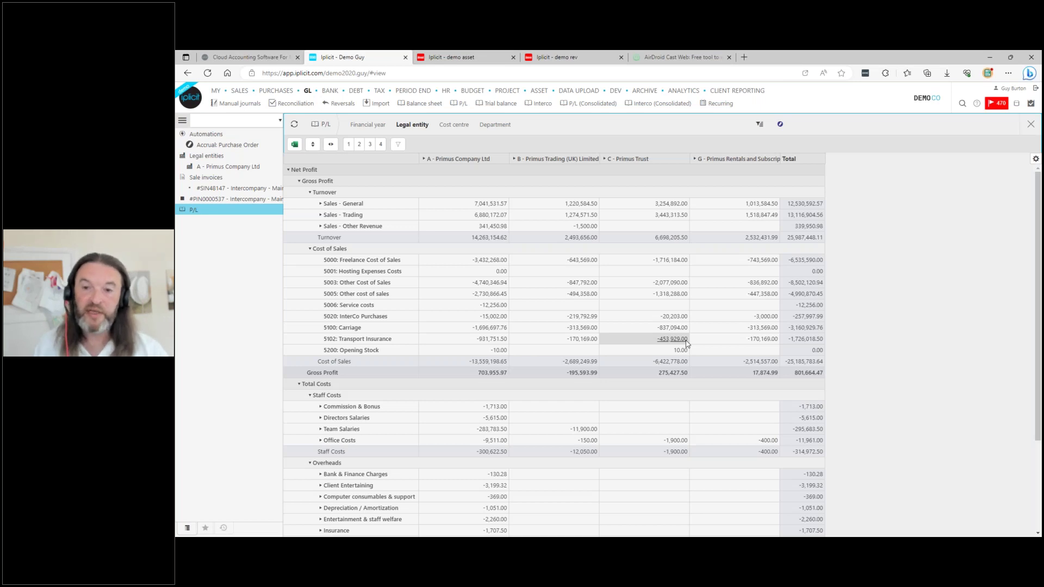
# - Drill into Sales - General for C - Primus Trust and expand that entity's 2022-2023 year into monthly periods
pyautogui.click(672, 204)
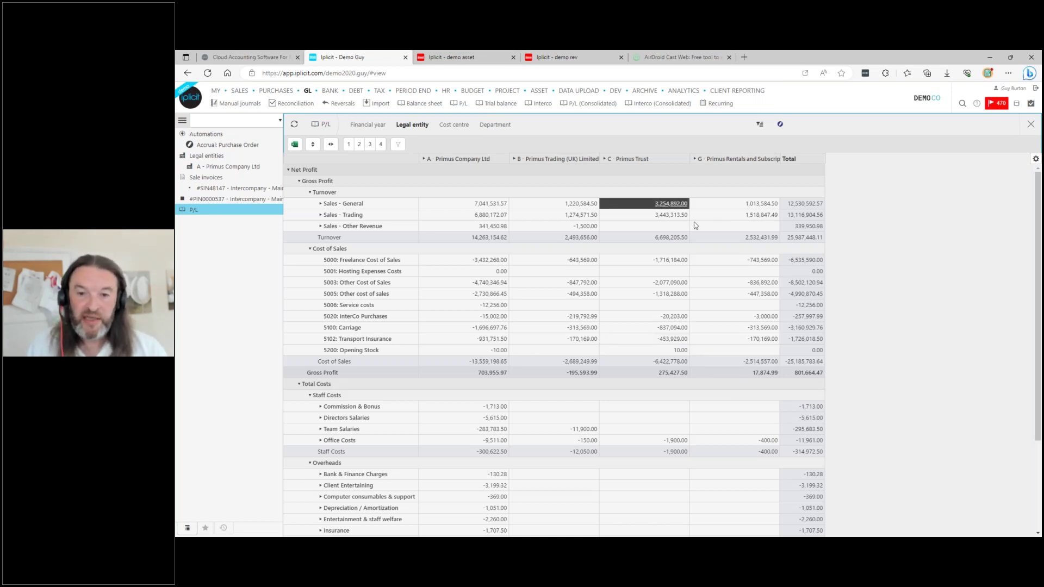
pyautogui.click(604, 159)
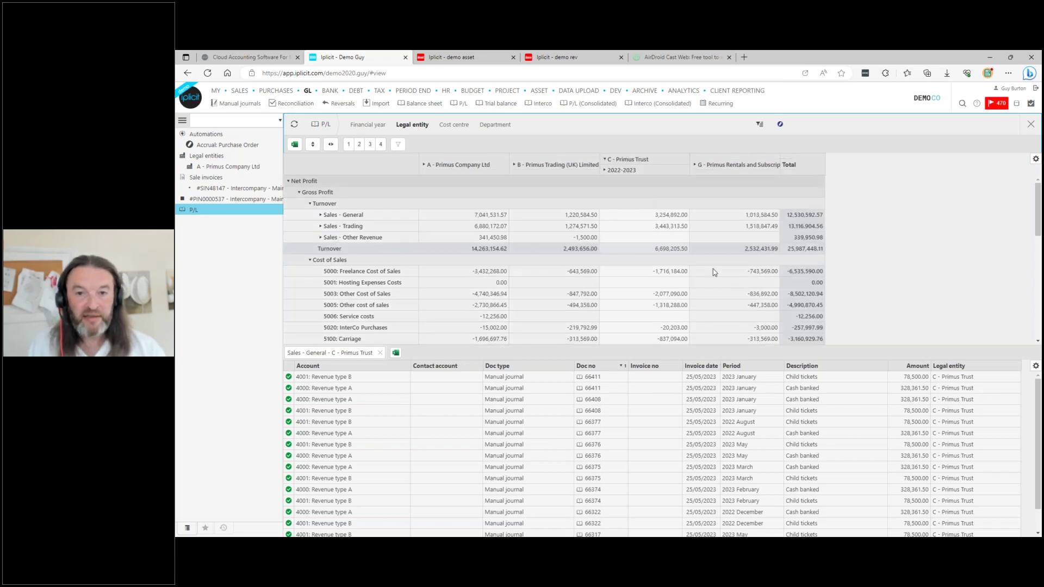
pyautogui.click(620, 171)
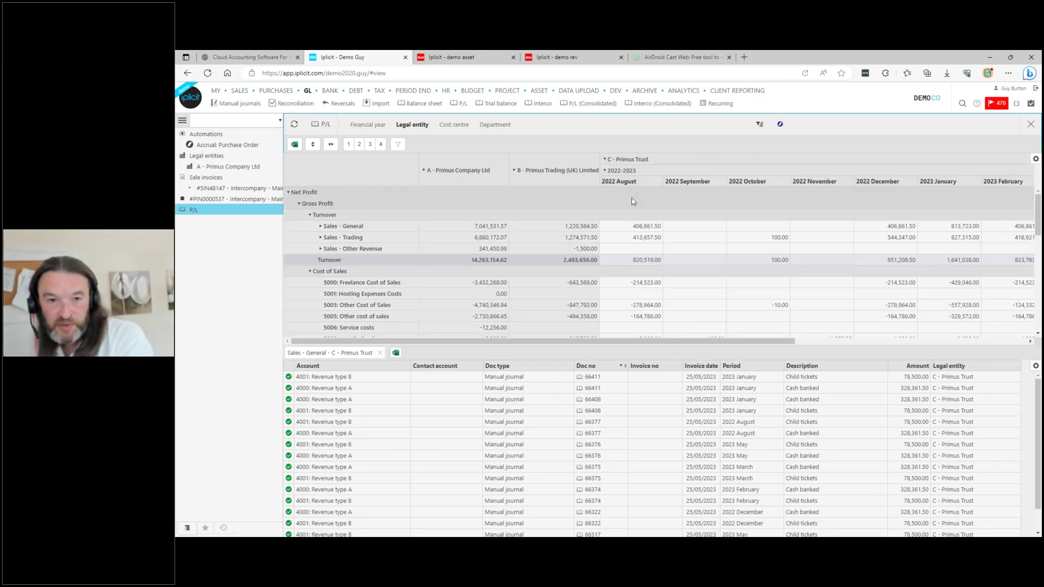
# - Open the Interco balances report and examine the account breakdown of B - Primus Trading (UK) Limited, collapsing it again
pyautogui.click(539, 103)
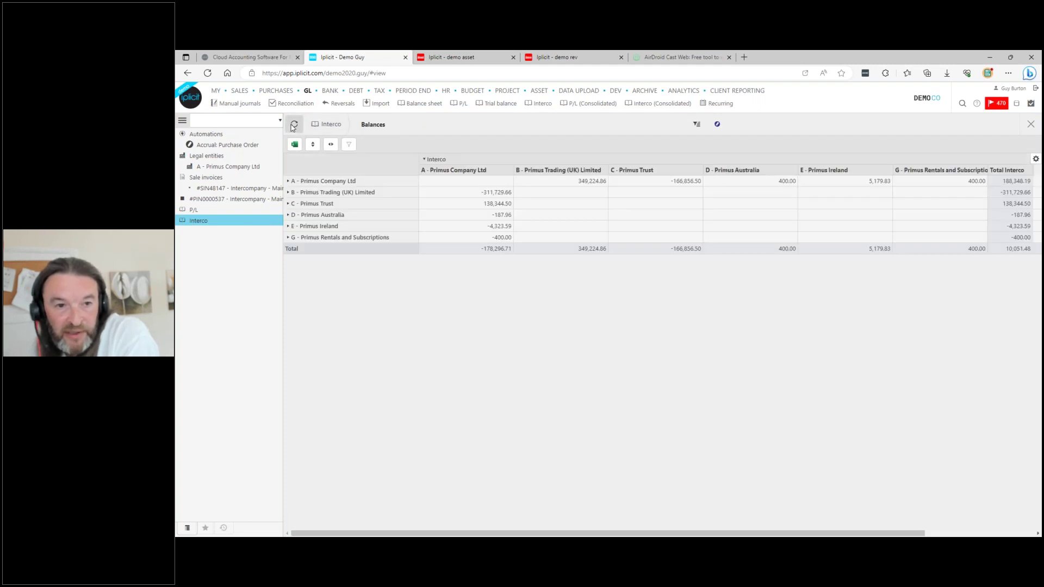
pyautogui.click(344, 203)
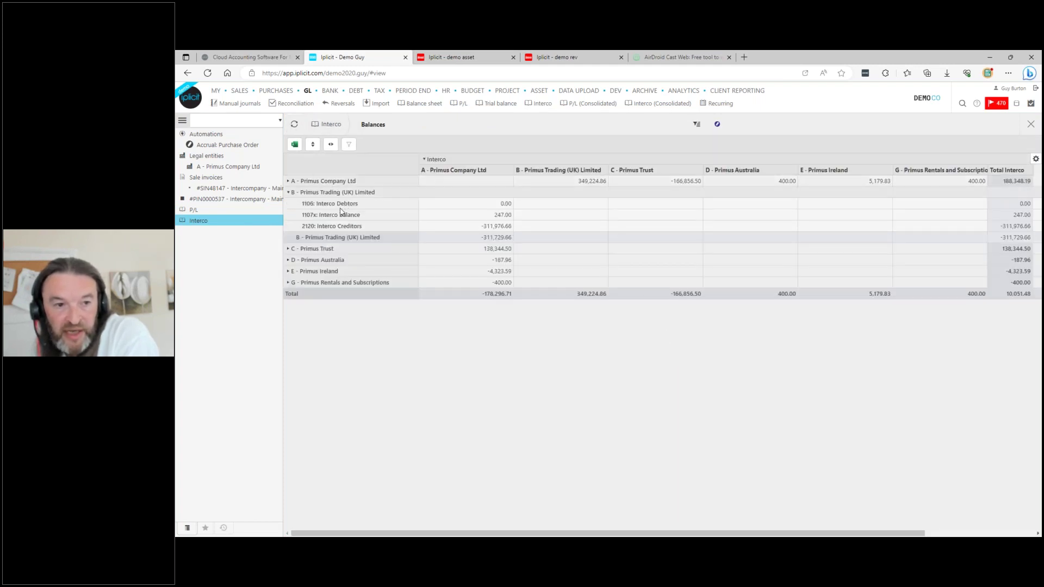
pyautogui.click(335, 194)
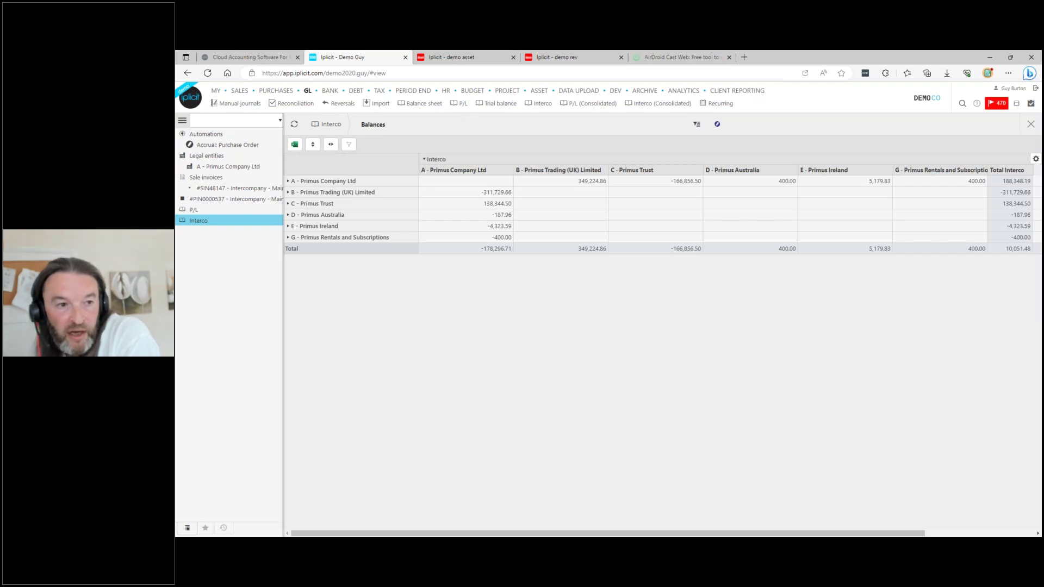
# - Return to the P/L report, close the Sales - General drill-down, and collapse the C - Primus Trust columns
pyautogui.click(274, 212)
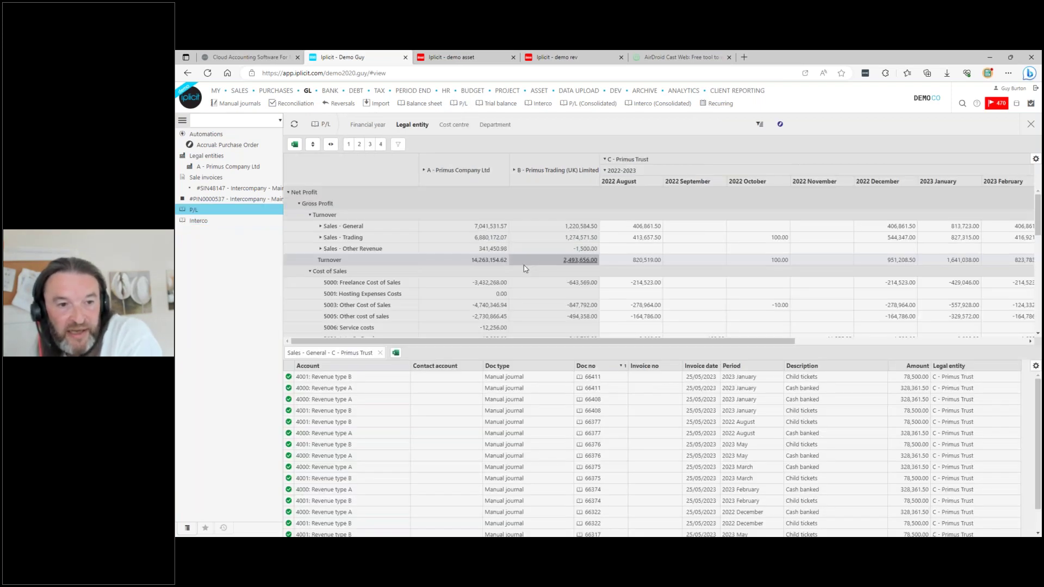
pyautogui.click(380, 352)
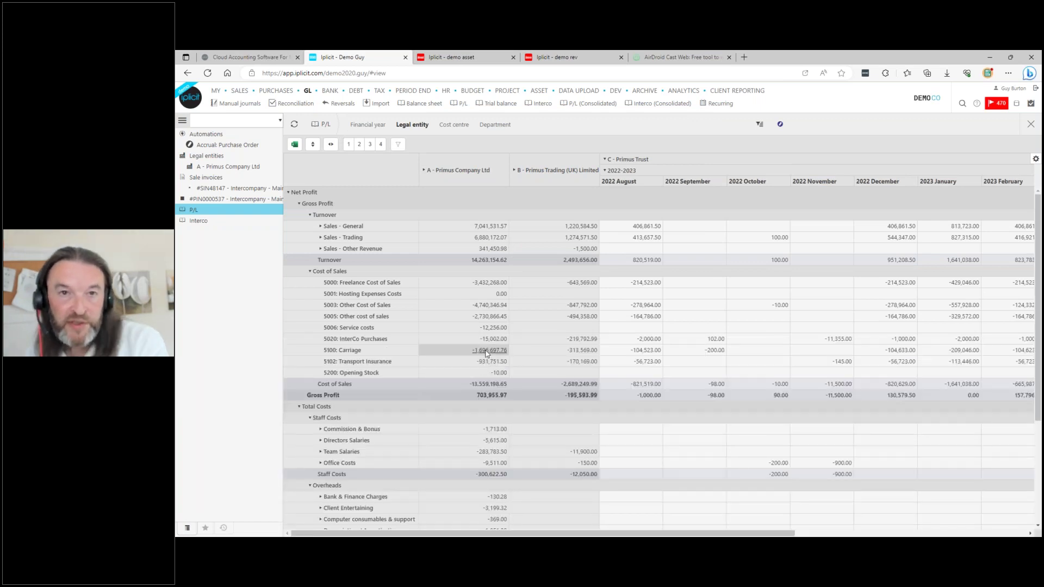
pyautogui.click(605, 160)
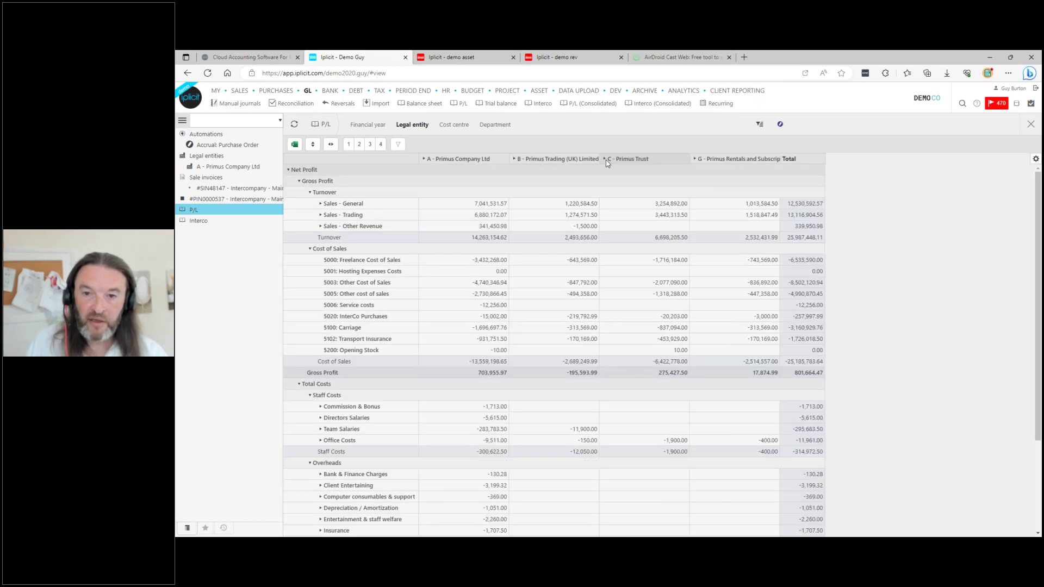
# - Show the P/L report's filters and set Elimination to Hide Eliminations, leaving the legal entity unrestricted
pyautogui.click(398, 144)
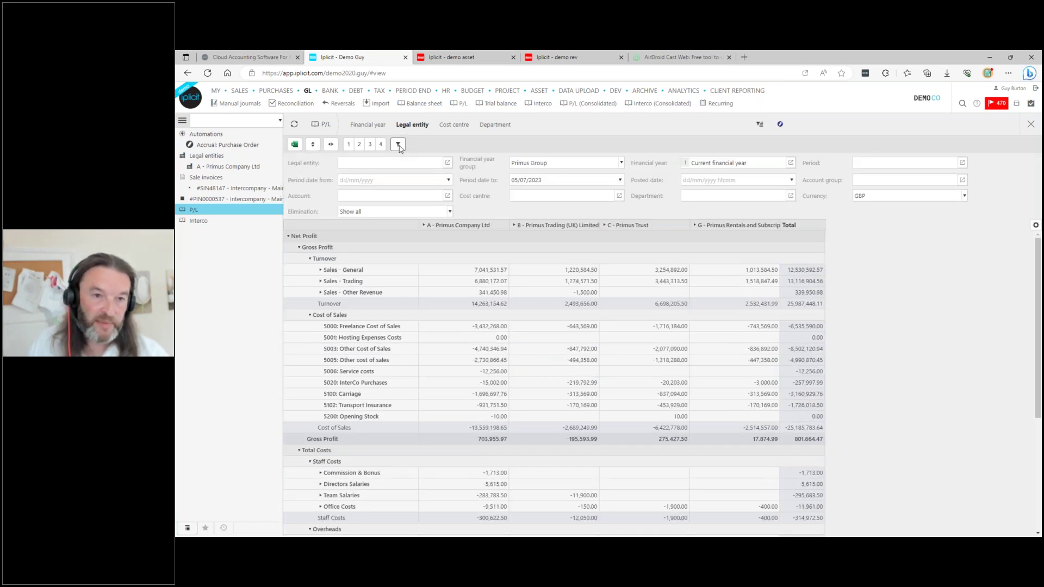
pyautogui.click(388, 163)
pyautogui.click(375, 175)
pyautogui.click(379, 189)
pyautogui.click(348, 188)
pyautogui.click(348, 175)
pyautogui.click(430, 215)
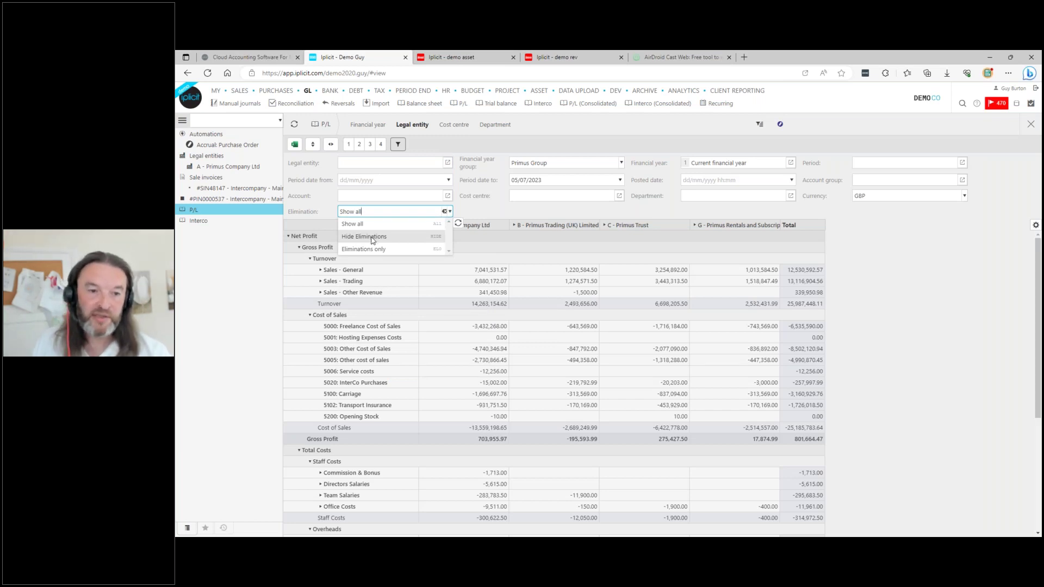
pyautogui.click(372, 241)
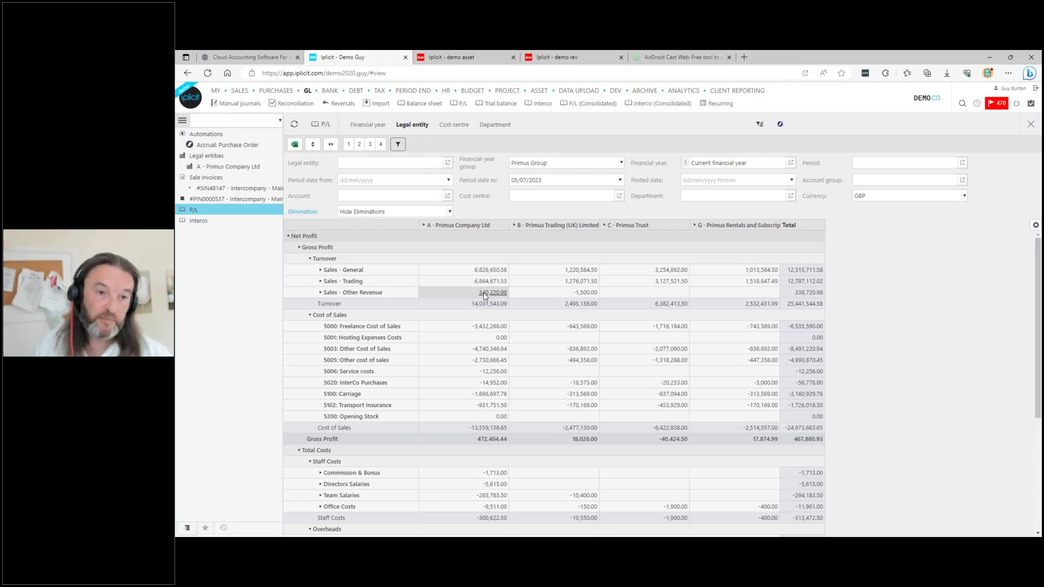
# - Switch the P/L report's elimination filter to Eliminations only and refresh the figures
pyautogui.click(407, 214)
pyautogui.click(362, 249)
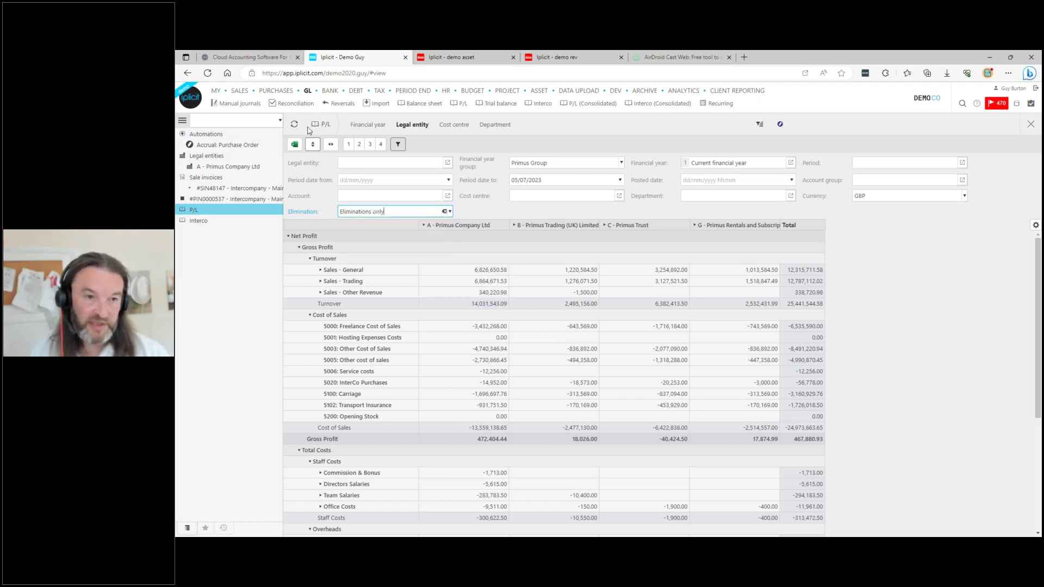
pyautogui.click(294, 124)
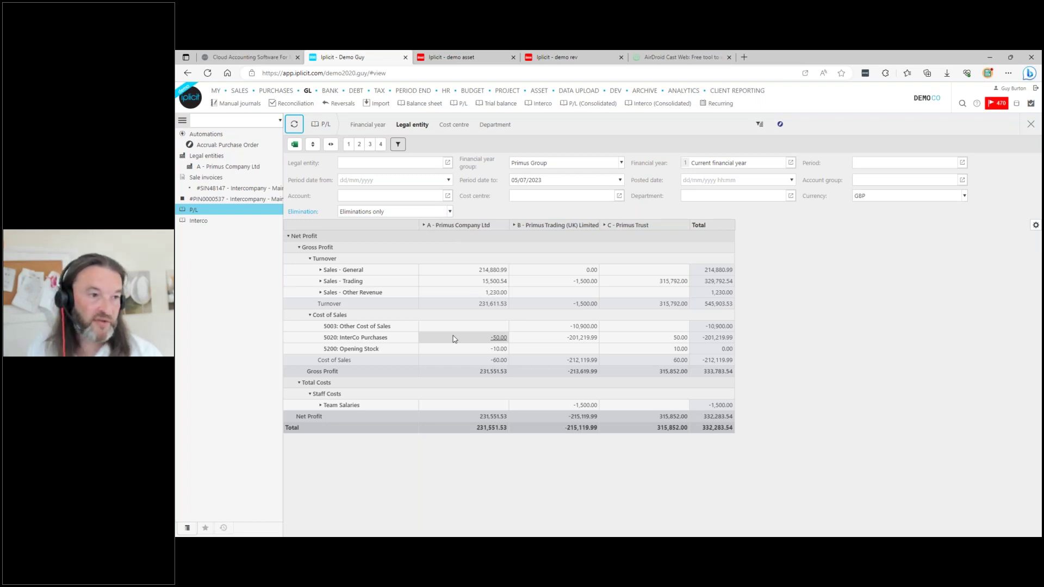
# - Search the available screens for "bank" and open Bank feeds
pyautogui.moveTo(330, 90)
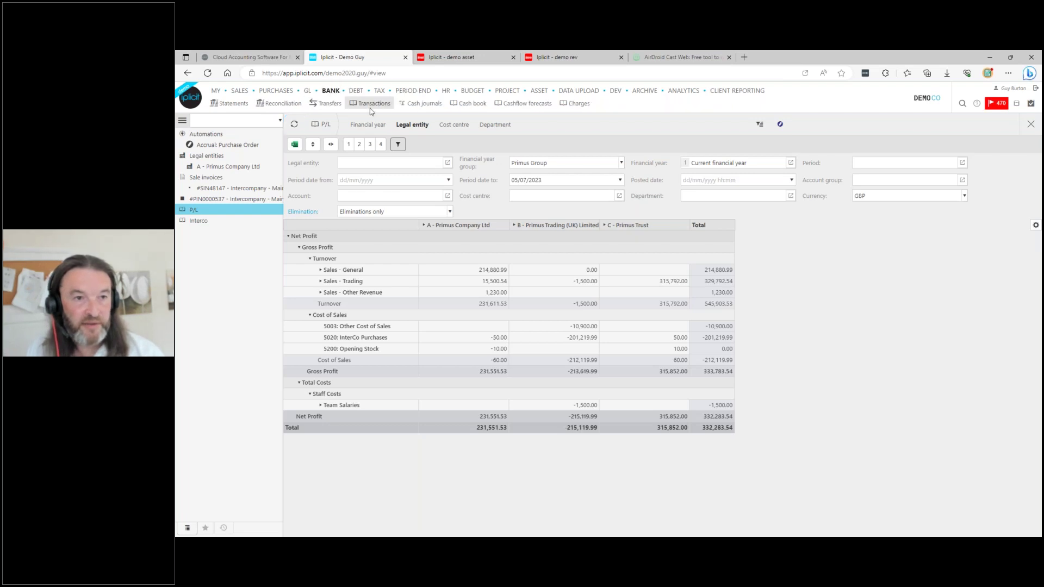
pyautogui.click(228, 121)
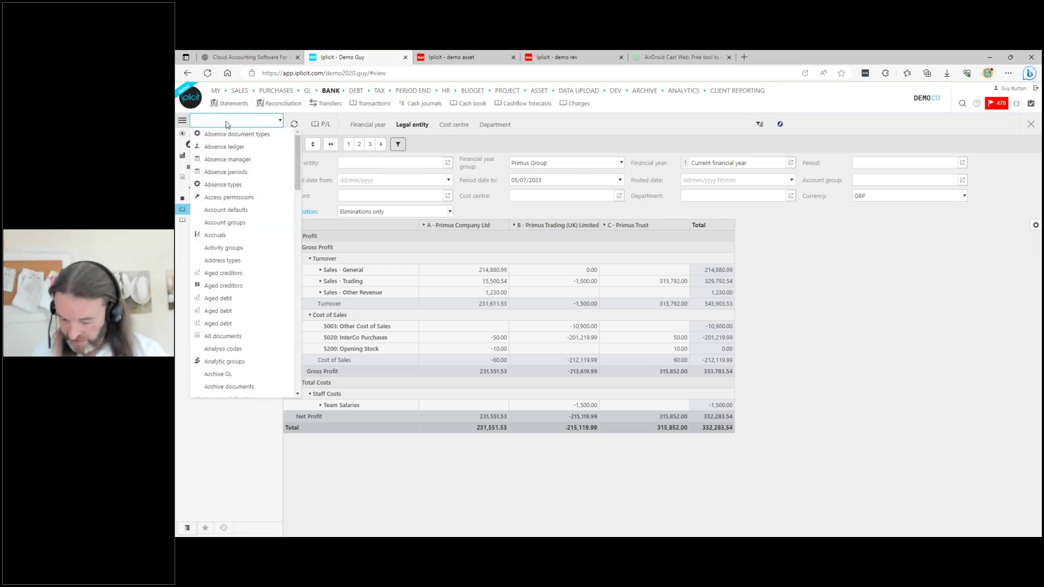
pyautogui.write('bank')
pyautogui.click(228, 147)
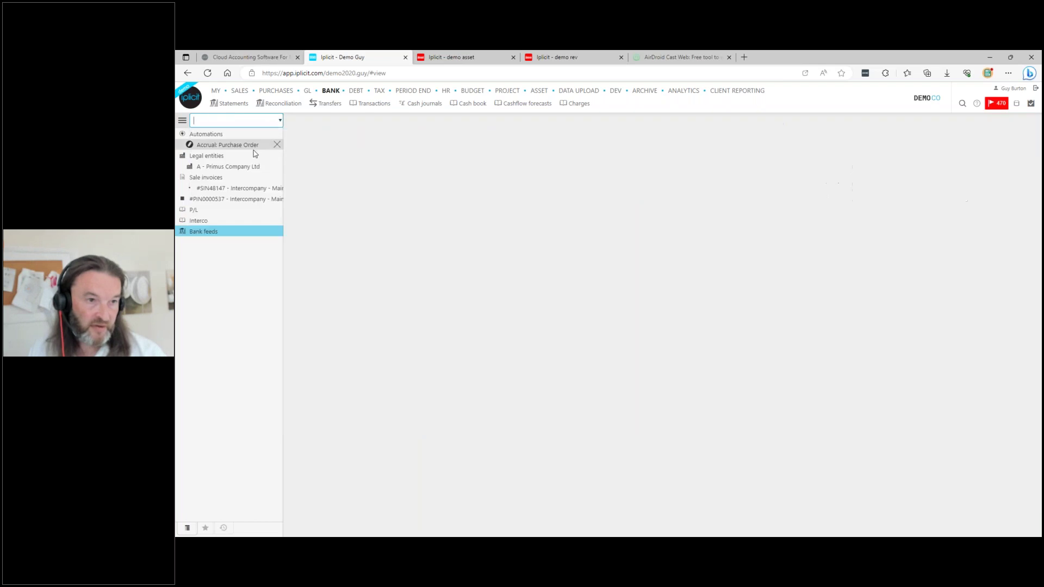
# - Start connecting a bank feed, examine the selectable institutions and countries, and close the selection without connecting
pyautogui.click(364, 144)
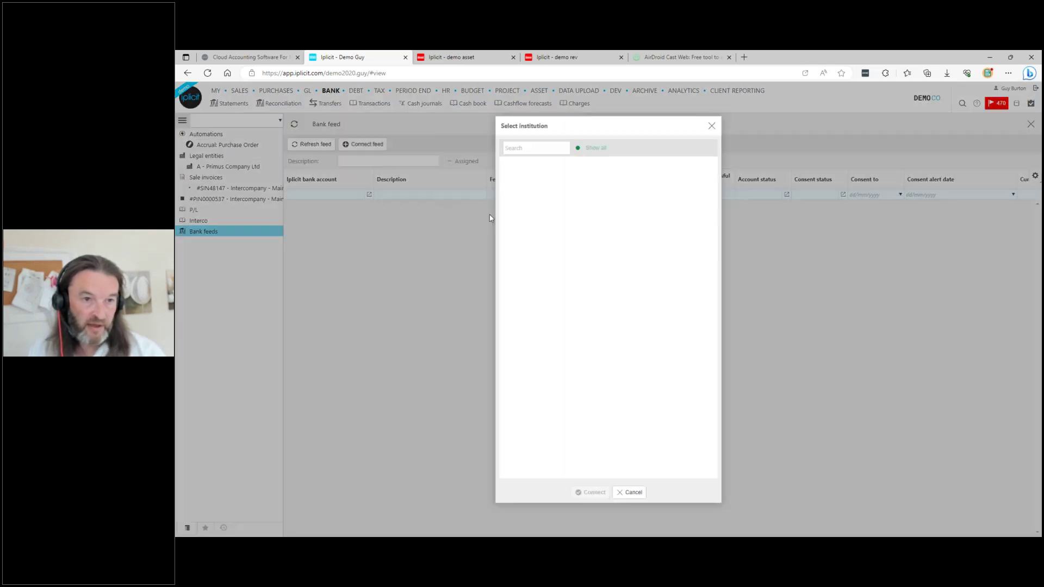
pyautogui.click(586, 219)
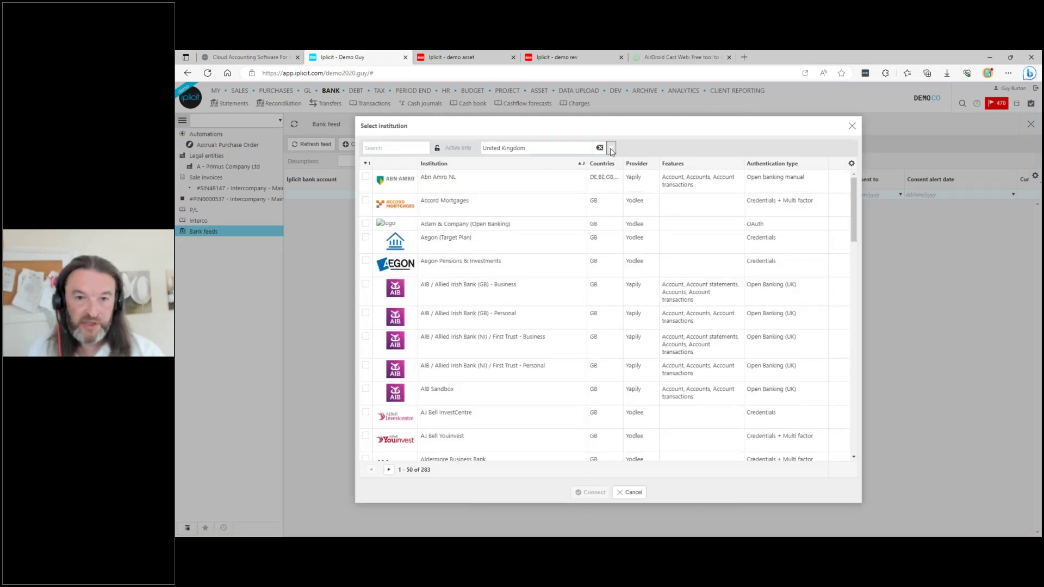
pyautogui.click(611, 148)
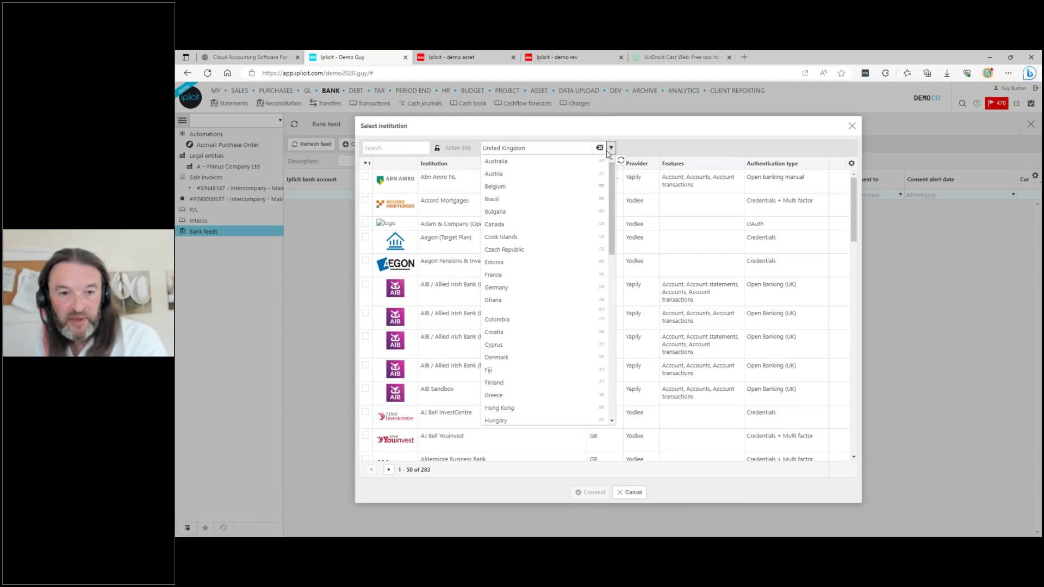
pyautogui.scroll(-5, 568, 265)
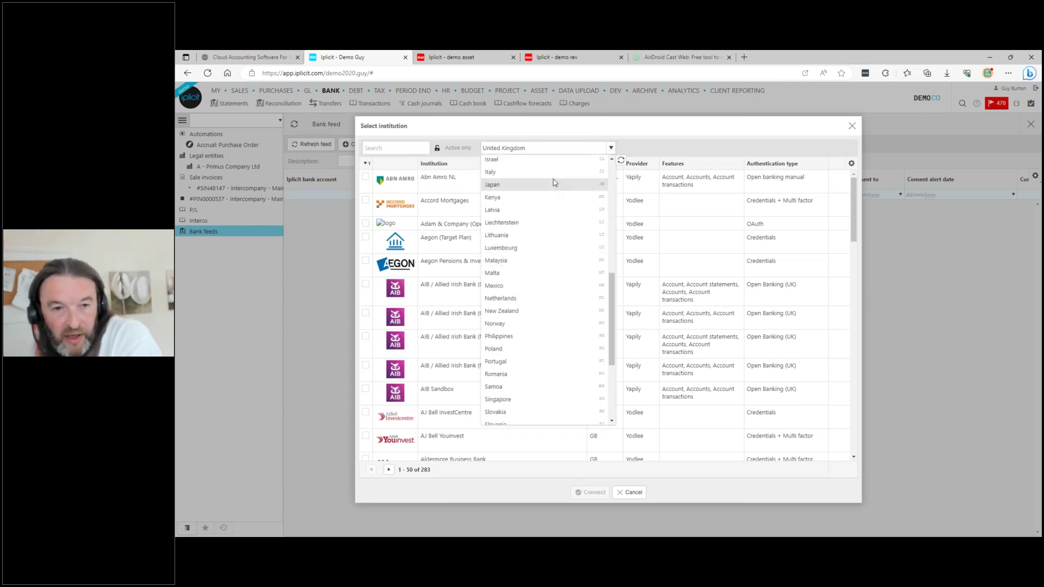
pyautogui.click(668, 131)
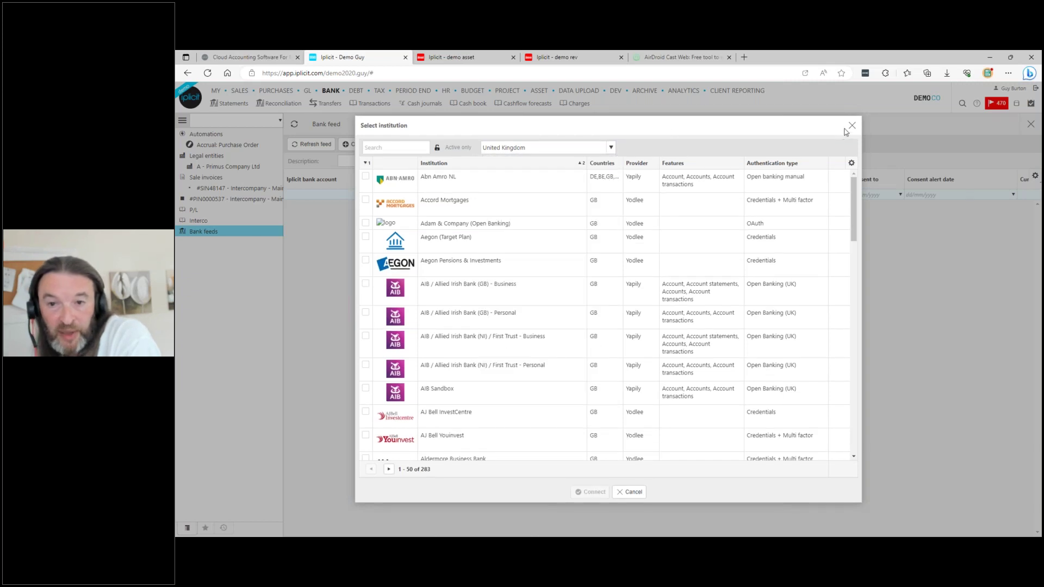
pyautogui.click(852, 126)
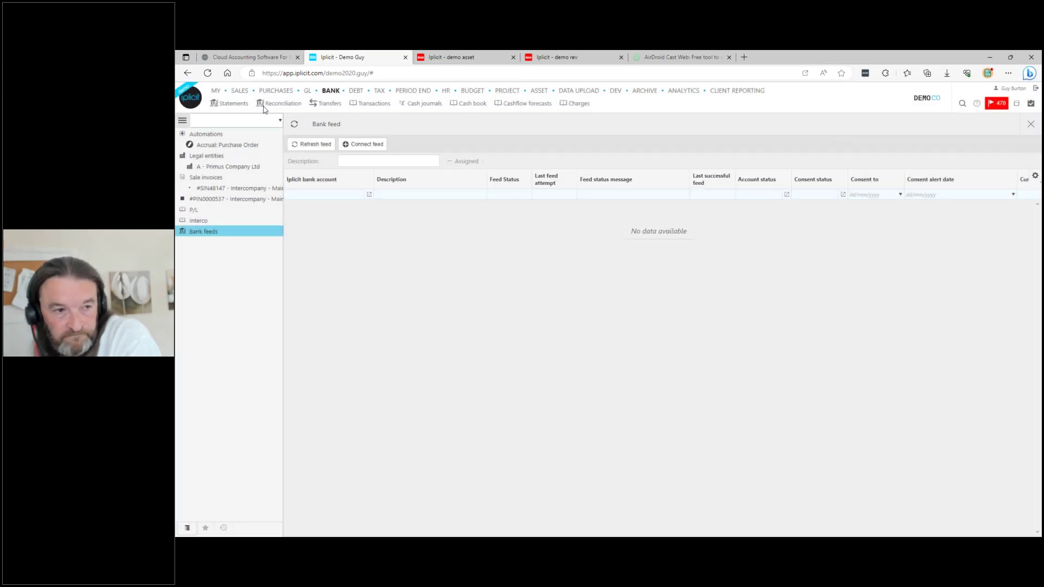
# - Open the Current Account reconciliation dated 30/11/2022 and review its unmatched and matched transactions
pyautogui.click(279, 103)
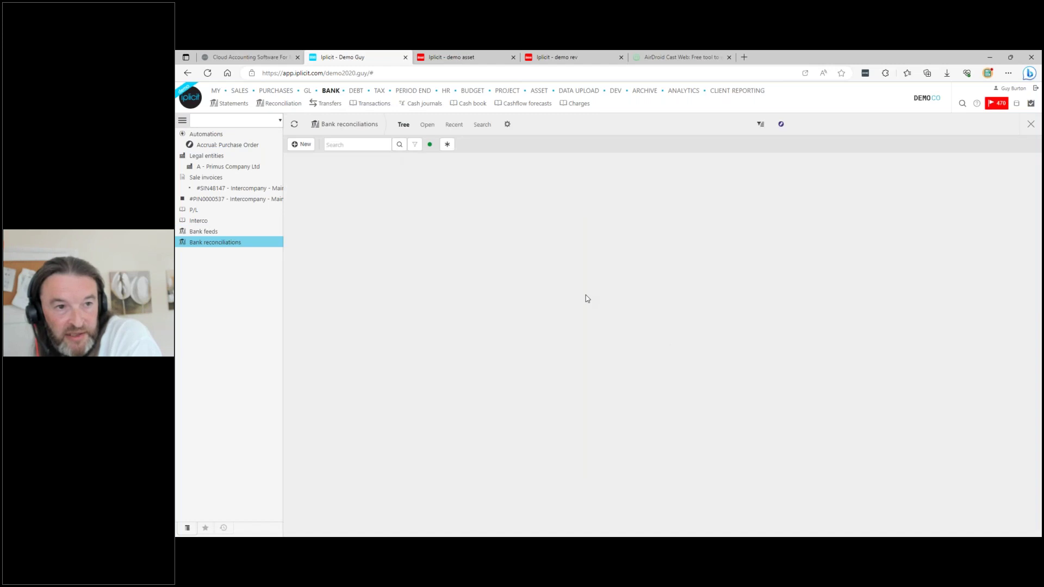
pyautogui.click(373, 196)
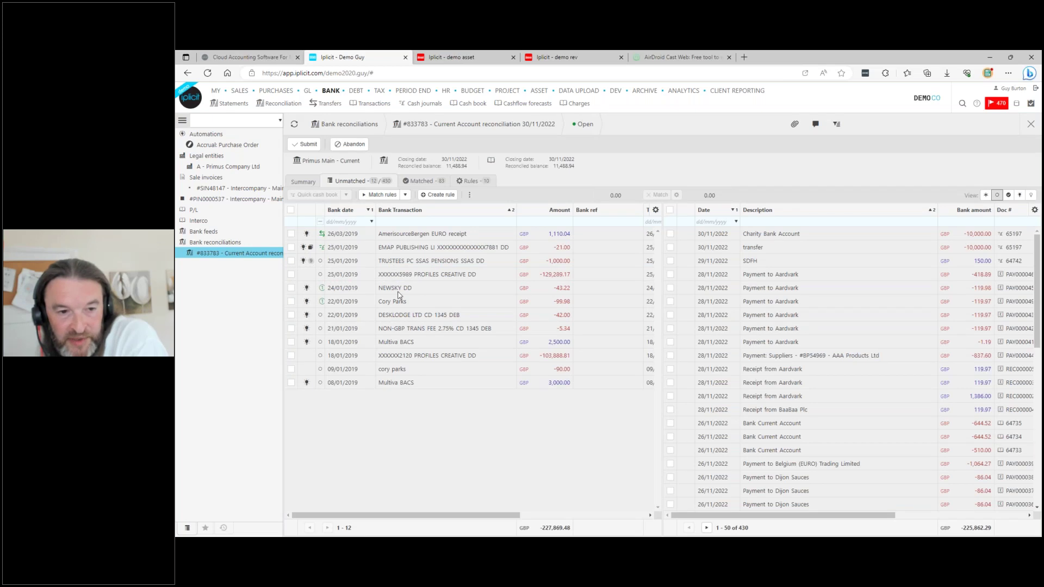
pyautogui.scroll(-5, 761, 429)
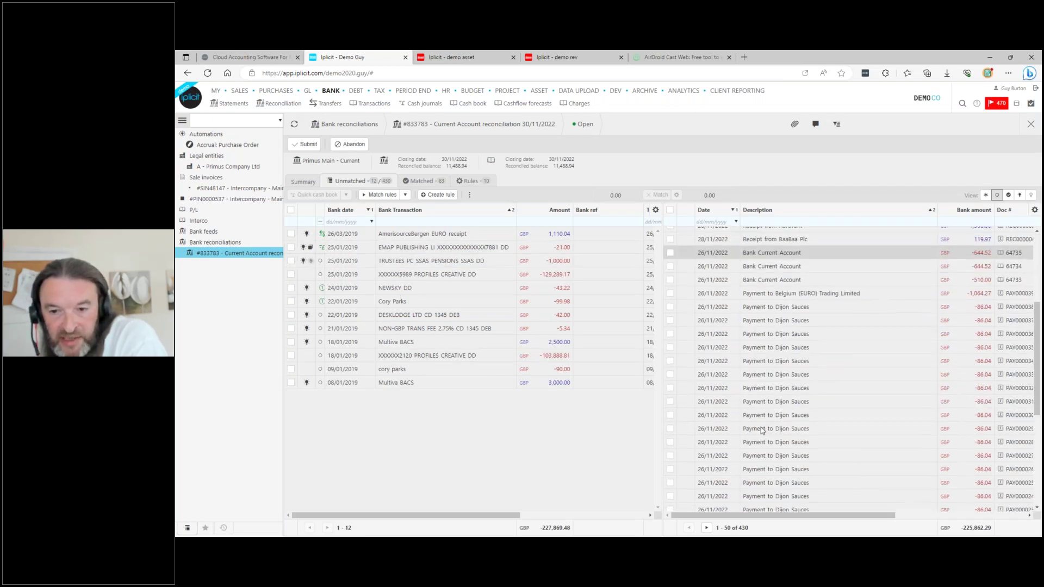
pyautogui.scroll(5, 762, 432)
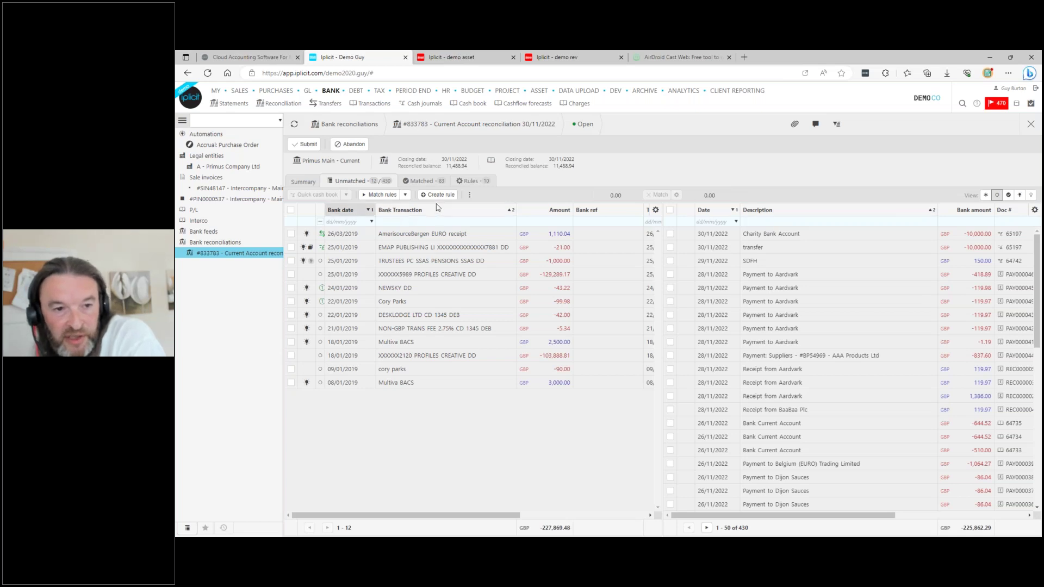
pyautogui.click(435, 183)
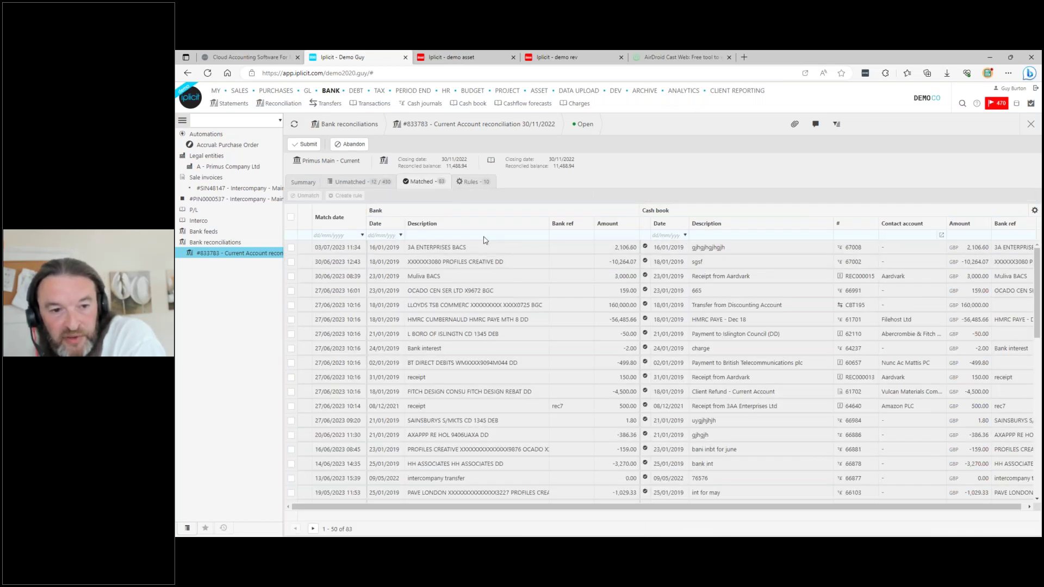
pyautogui.scroll(-4, 492, 382)
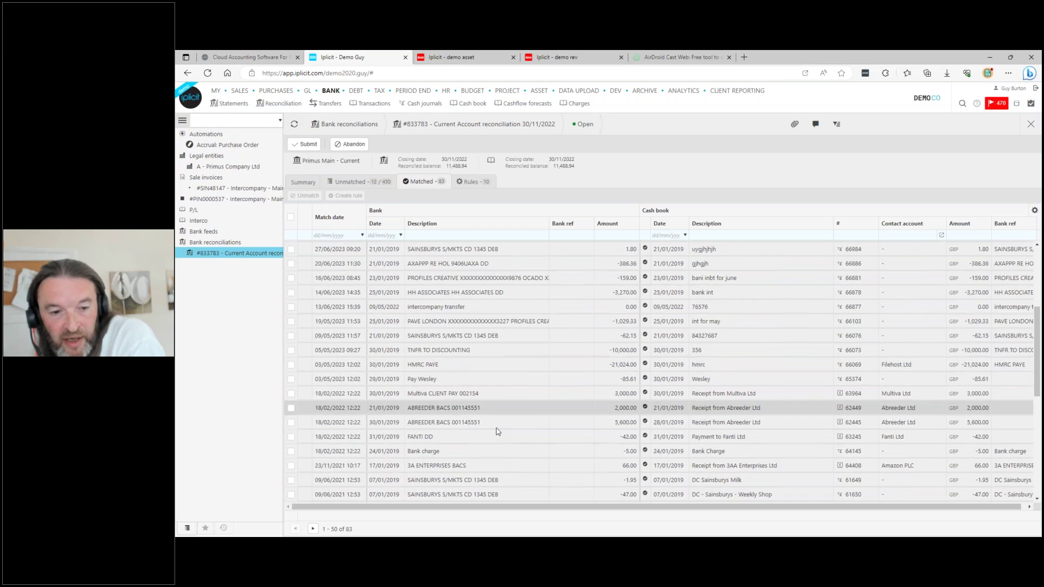
pyautogui.scroll(-3, 481, 360)
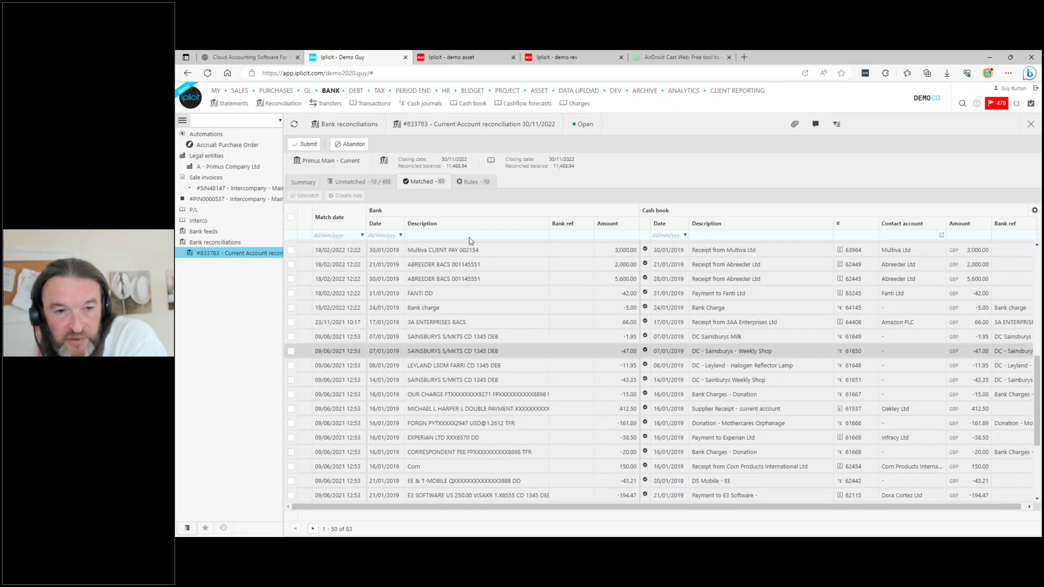
# - Open the HMRC PAYE matching rule, examine the field choices for a new Bank vs Cash book condition, and discard the edit
pyautogui.click(473, 185)
pyautogui.doubleClick(401, 275)
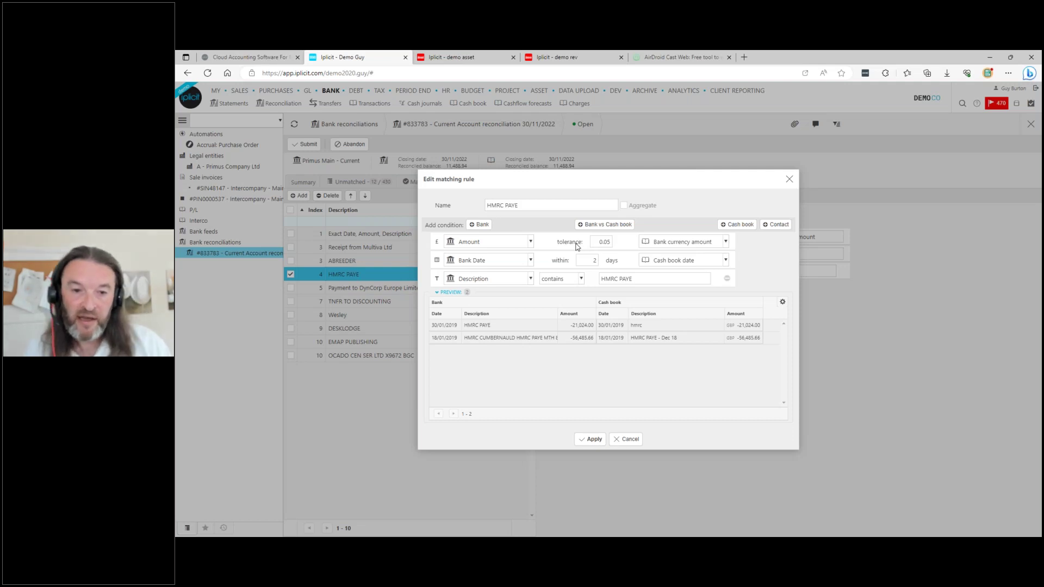
pyautogui.click(606, 224)
pyautogui.click(672, 292)
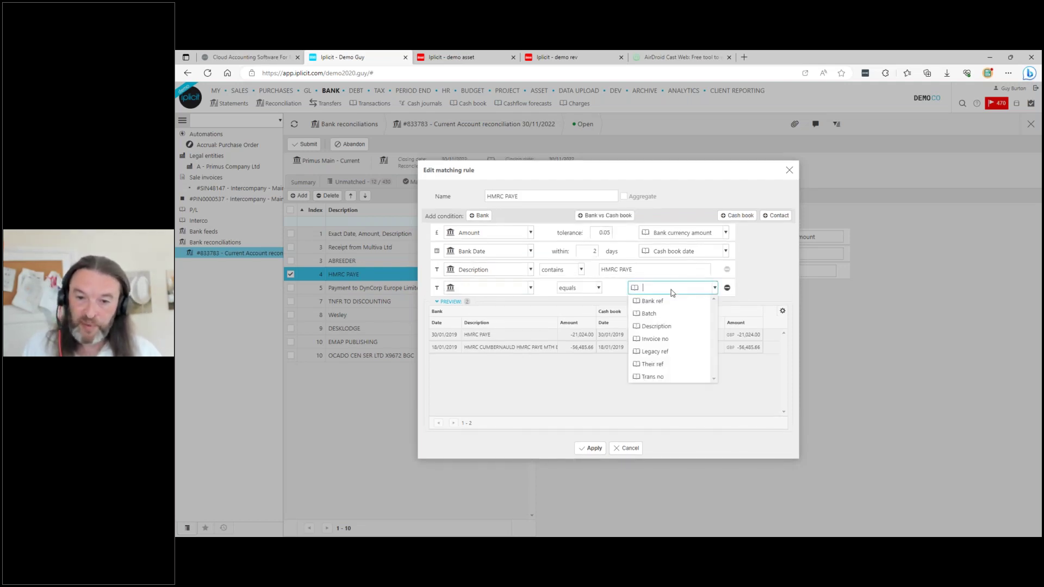
pyautogui.click(491, 288)
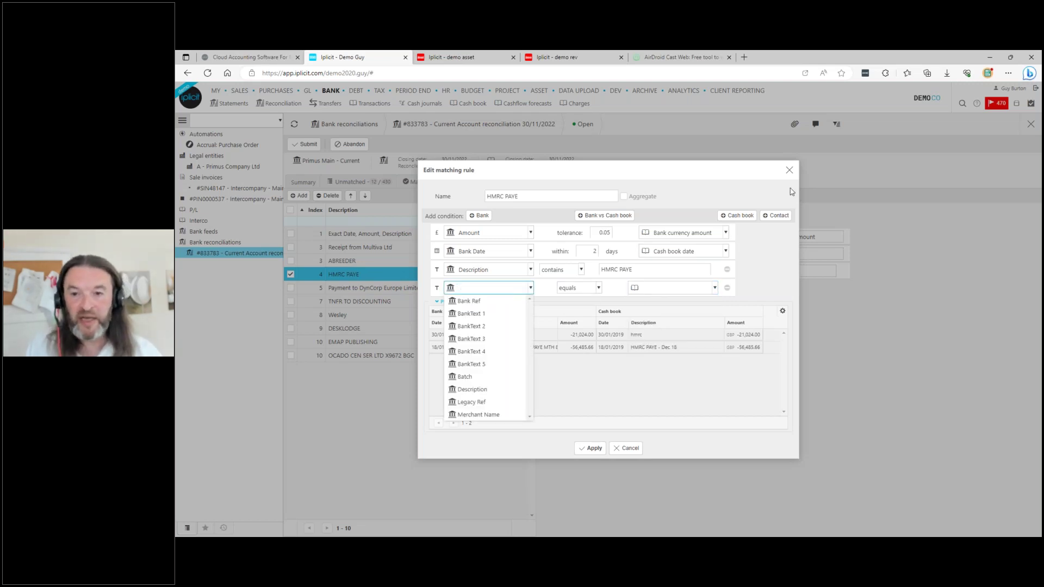
pyautogui.click(789, 170)
# - View suggested matches for the unmatched AmerisourceBergen EURO receipt and TRUSTEES PC SSAS PENSIONS transactions, starting and cancelling a quick cash book for the latter
pyautogui.click(357, 183)
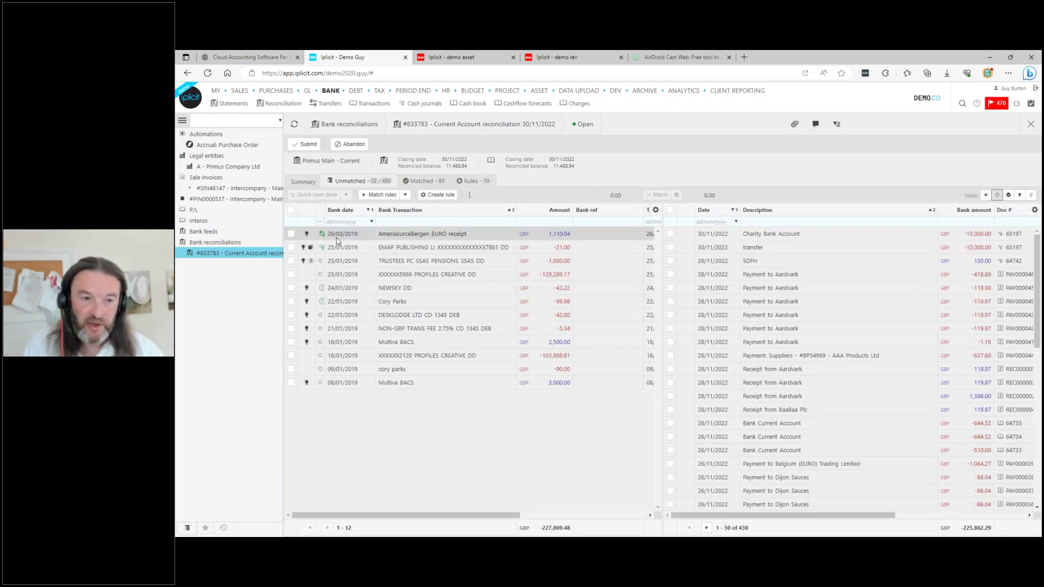
pyautogui.click(306, 235)
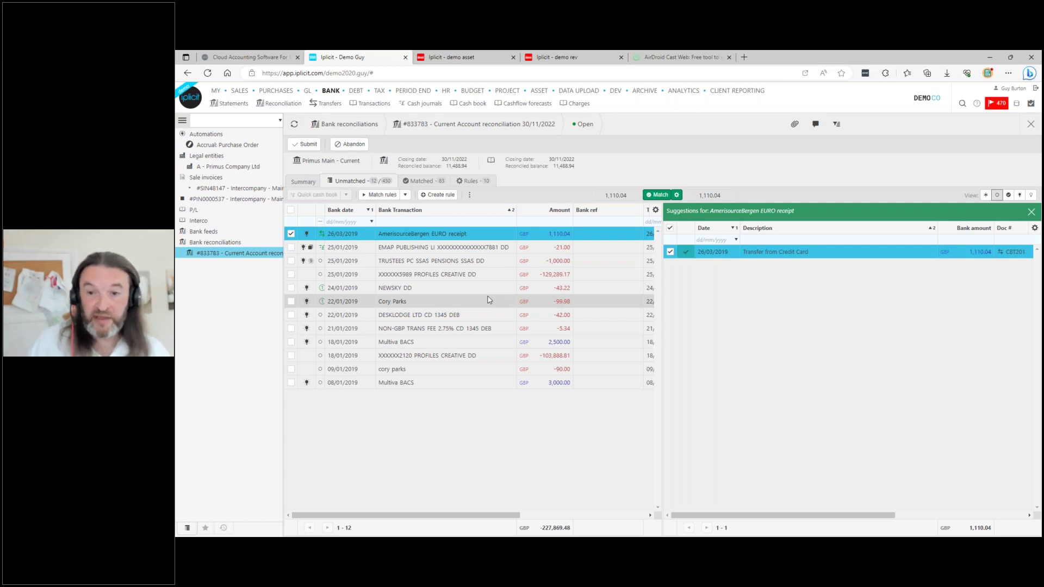
pyautogui.click(303, 262)
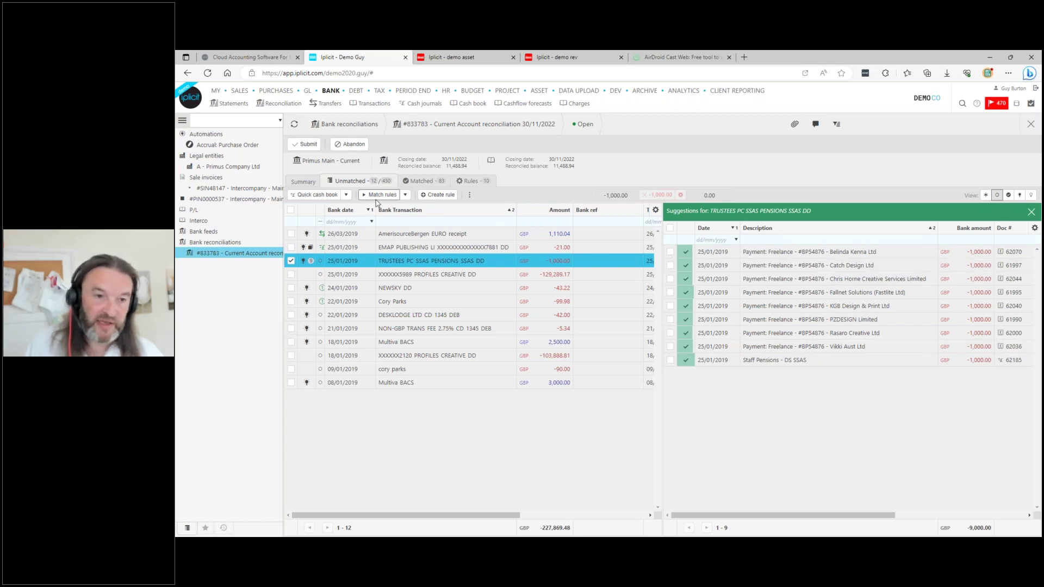
pyautogui.click(315, 195)
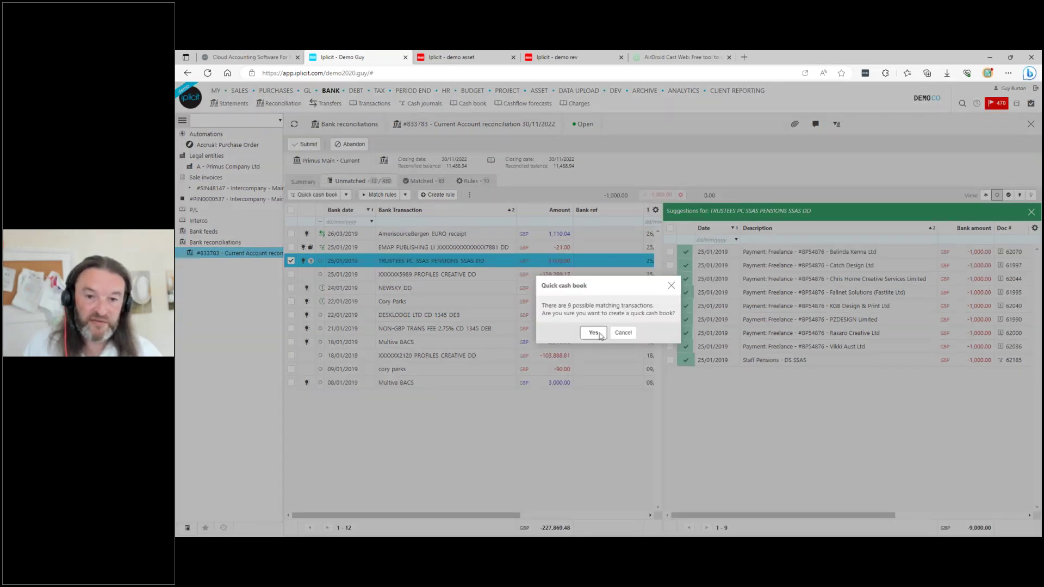
pyautogui.click(624, 333)
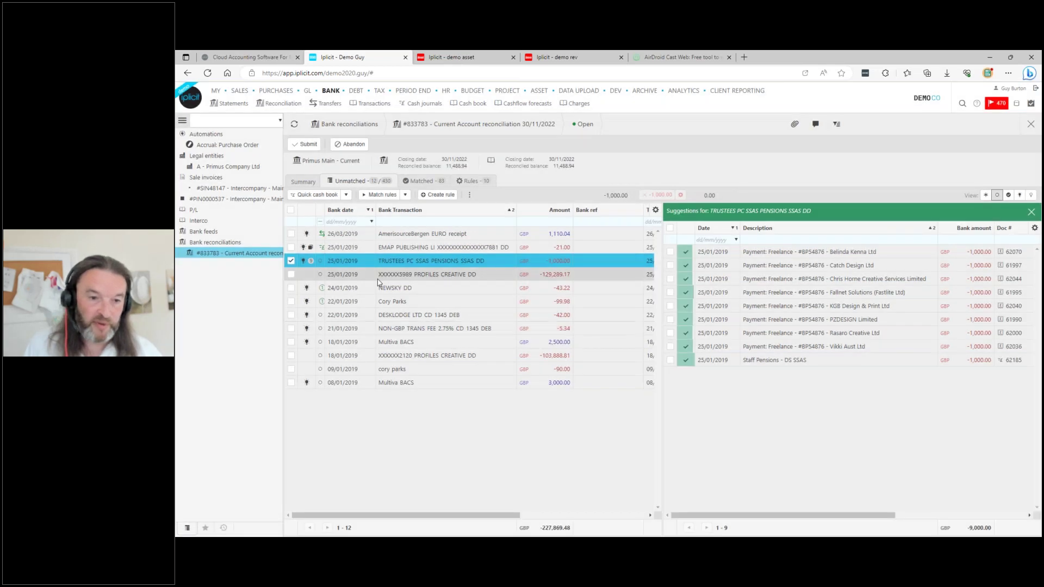
# - Select the unmatched NEWSKY DD transaction, examine the document types that can be created, and cancel the creation
pyautogui.click(397, 289)
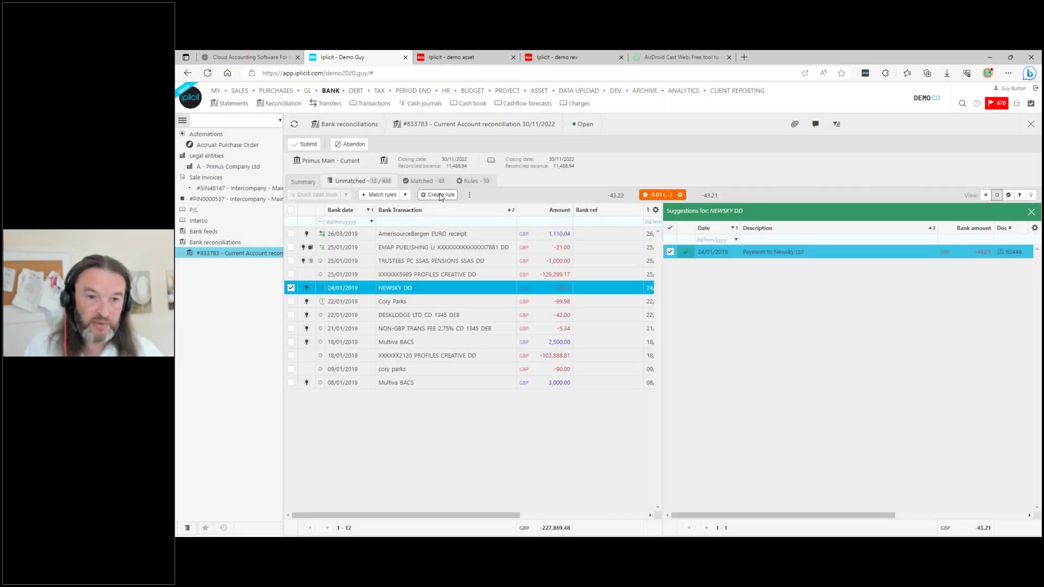
pyautogui.click(470, 194)
pyautogui.click(493, 208)
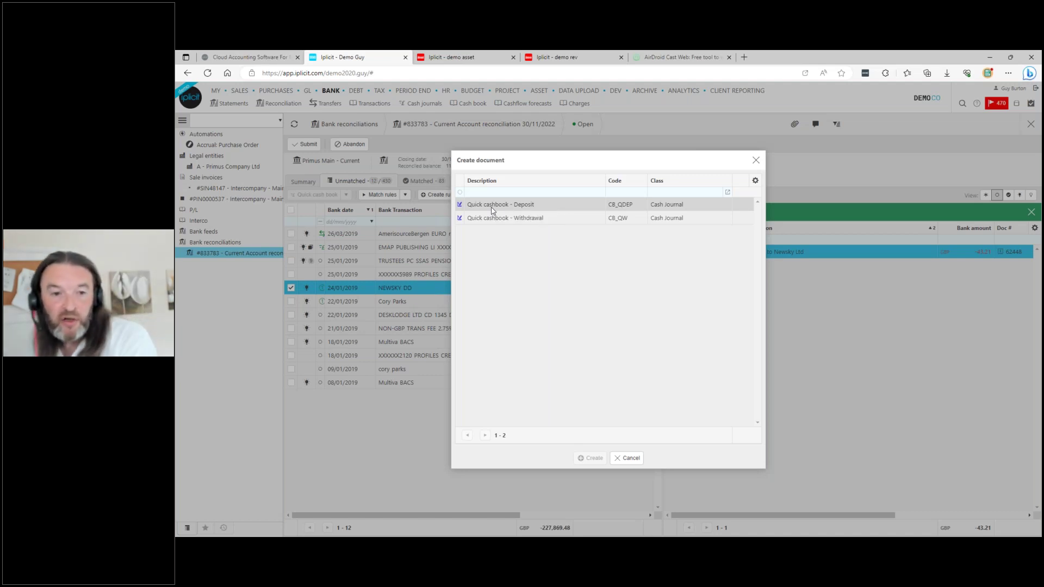
pyautogui.click(756, 160)
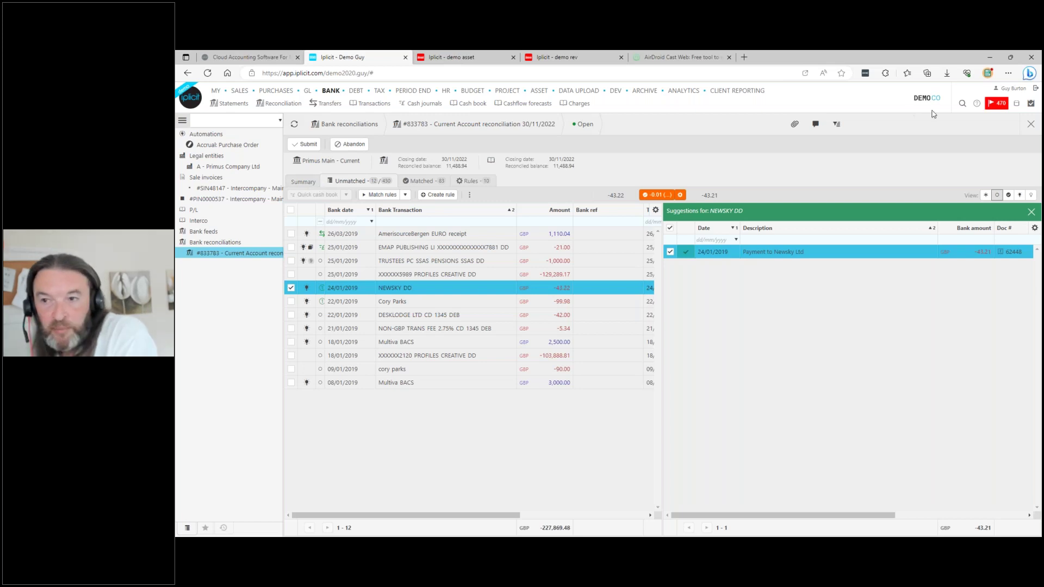
# - Close the Current Account reconciliation and the bank reconciliations list, and return to the P/L report
pyautogui.click(1031, 124)
pyautogui.click(1031, 124)
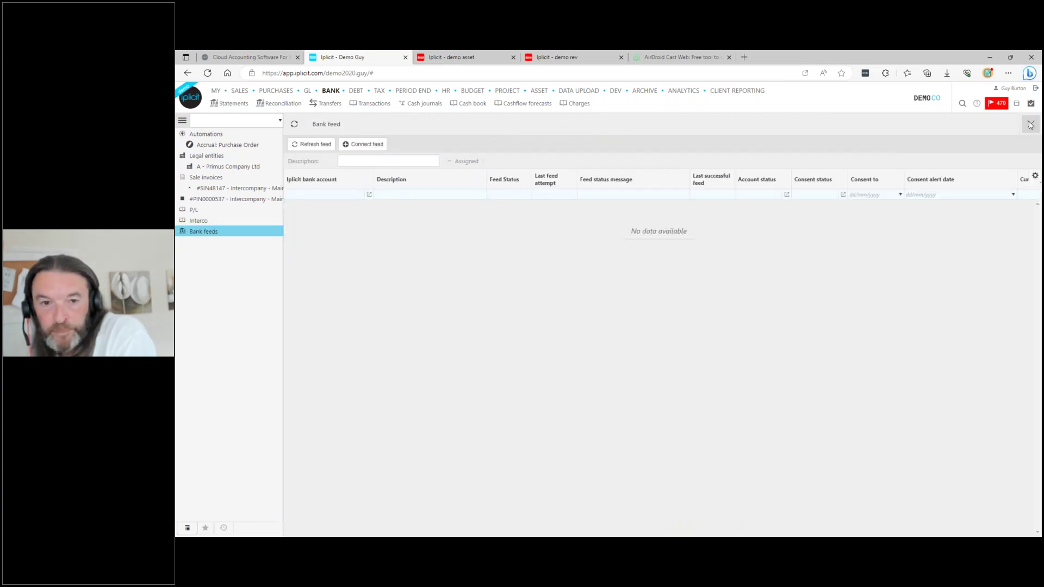
pyautogui.click(306, 92)
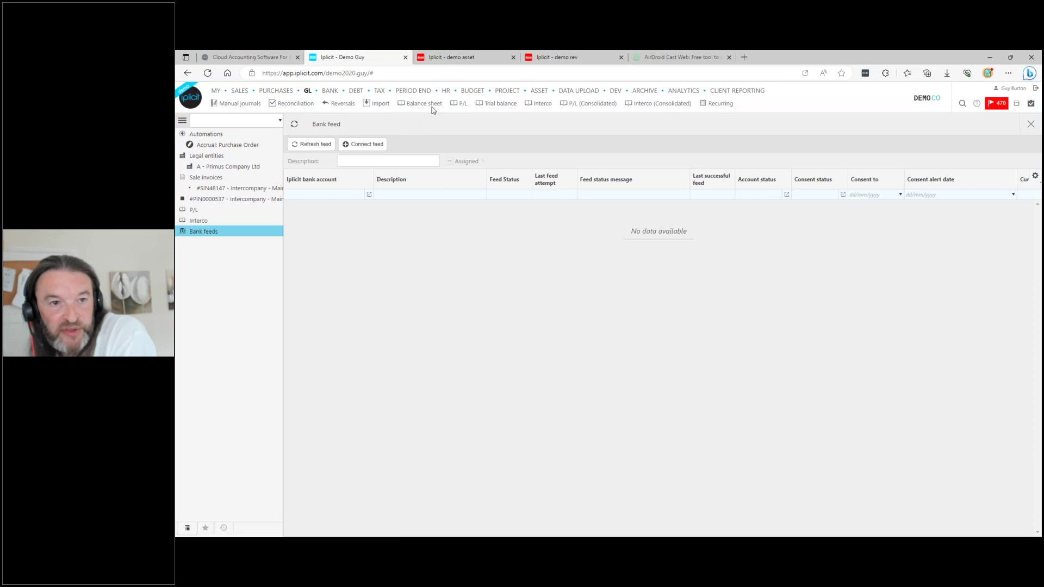
pyautogui.click(458, 105)
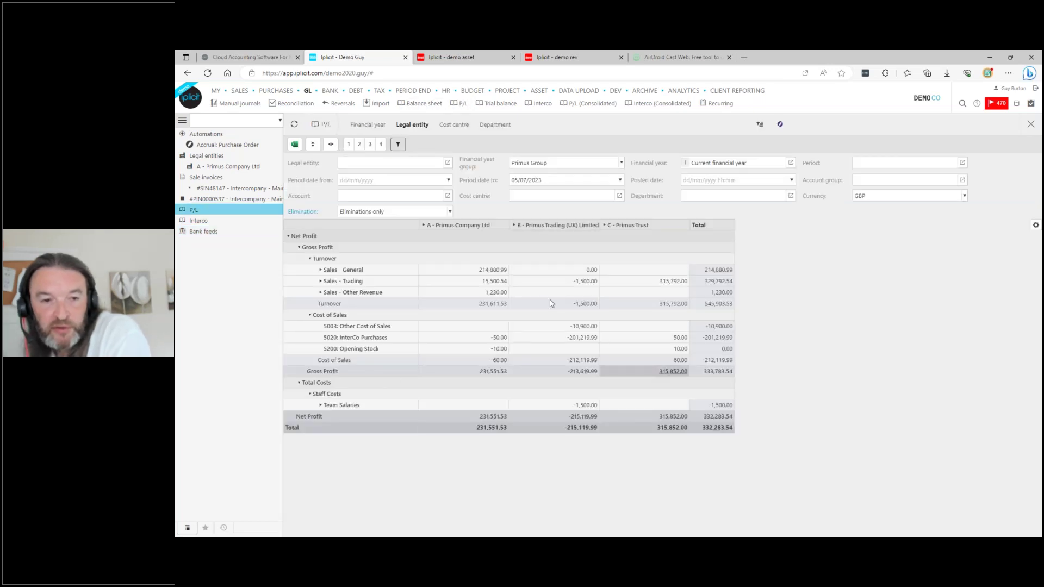
# - Open the year-to-date Budget vs actual report for the 2022 latest budget and period 2022 December
pyautogui.click(472, 91)
pyautogui.click(386, 103)
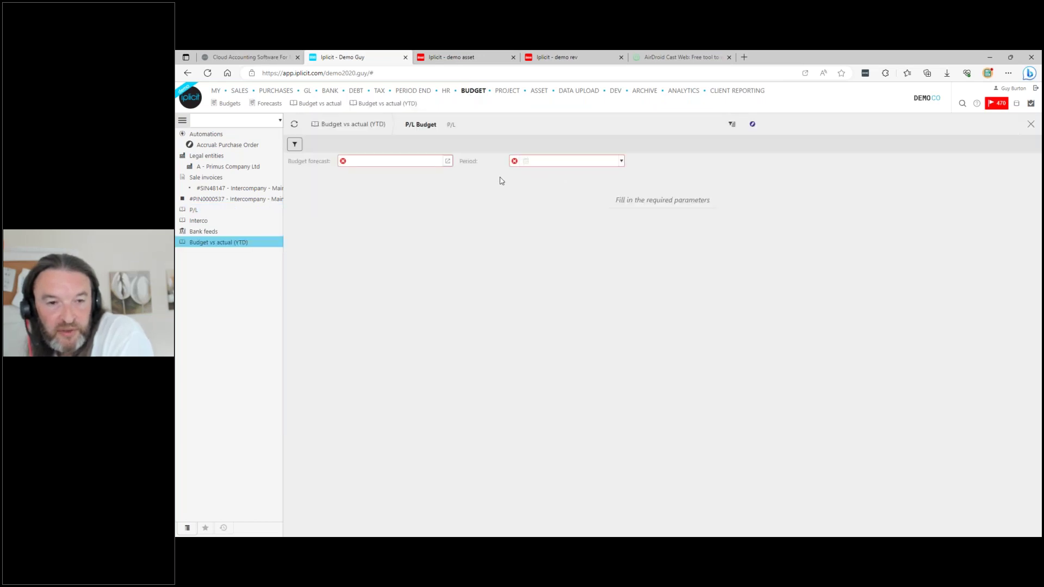
pyautogui.click(413, 163)
pyautogui.click(402, 274)
pyautogui.click(548, 164)
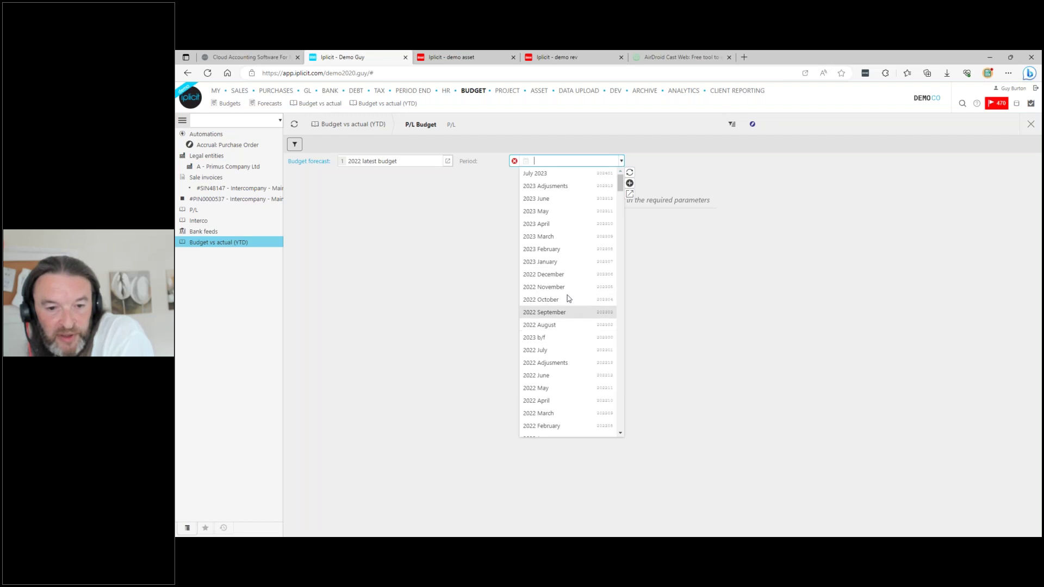
pyautogui.click(566, 277)
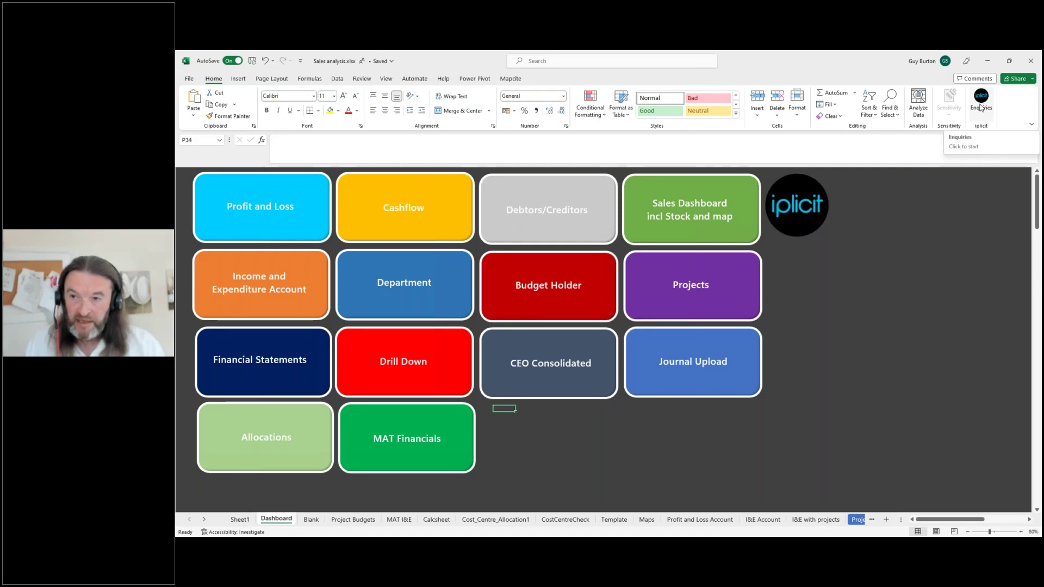
# - Open the iplicit Enquiries add-in in the Sales analysis workbook in Excel
pyautogui.click(981, 106)
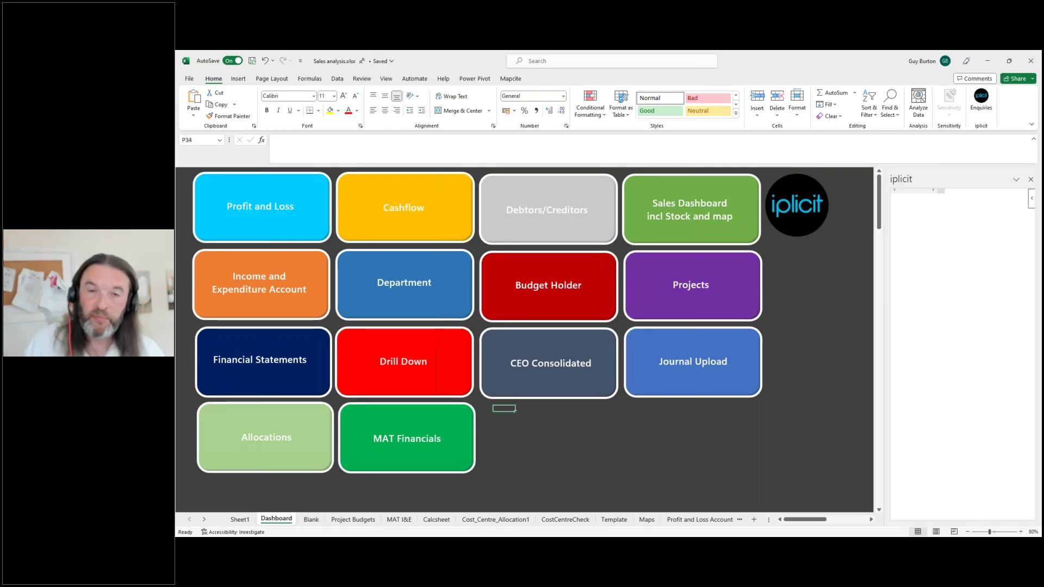
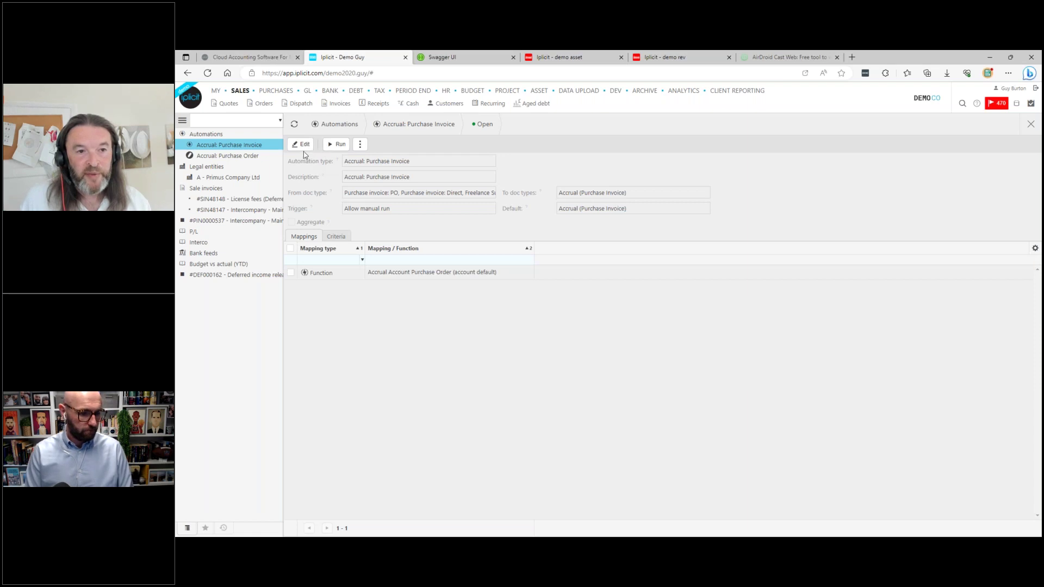
# - Edit and save the Accrual: Purchase Invoice automation without changes, check its lock option, examine its mappings and accrual criteria, and close it
pyautogui.click(301, 145)
pyautogui.click(302, 144)
pyautogui.click(360, 145)
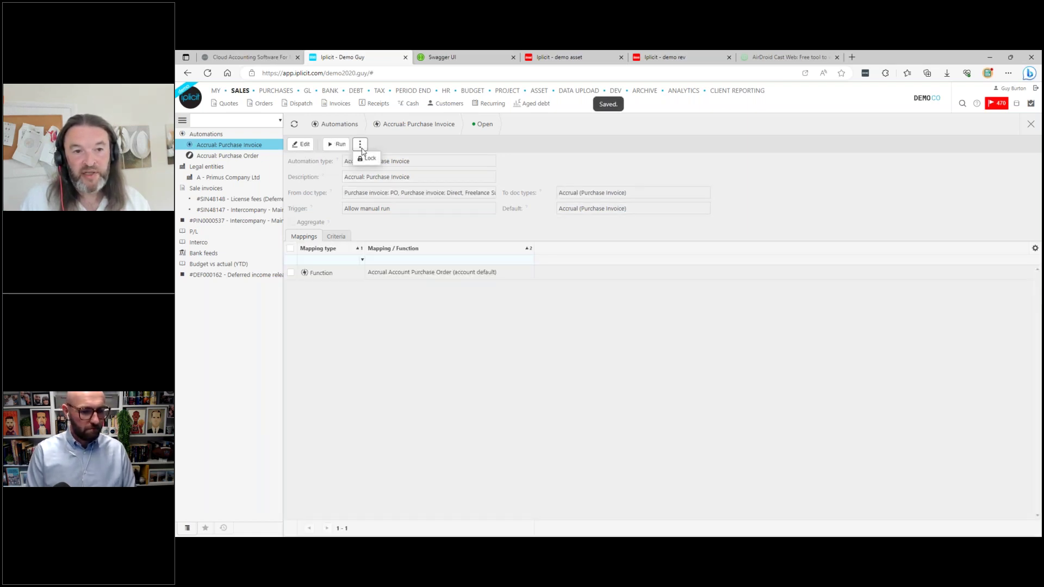
pyautogui.click(367, 158)
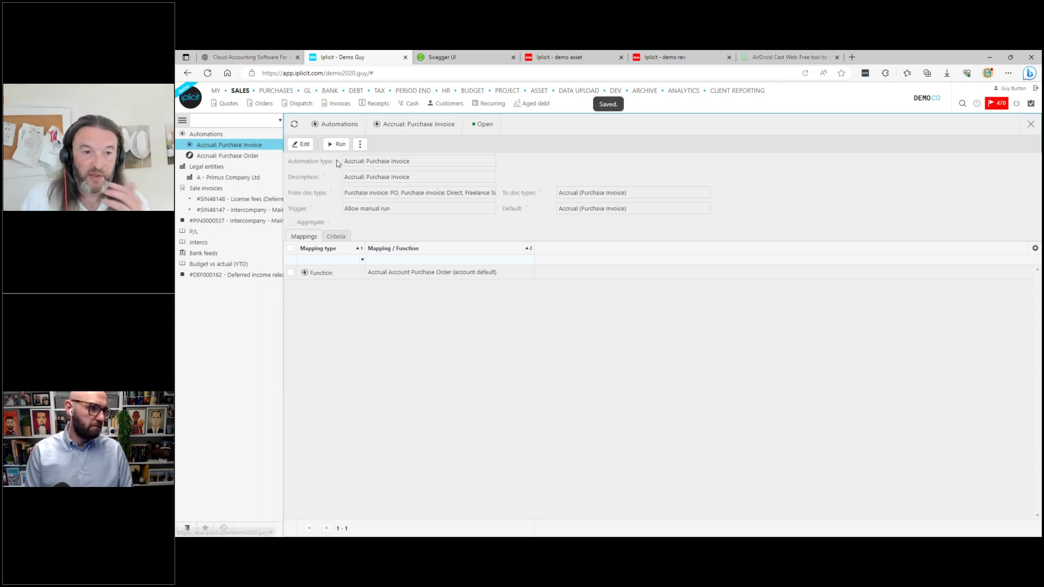
pyautogui.click(301, 144)
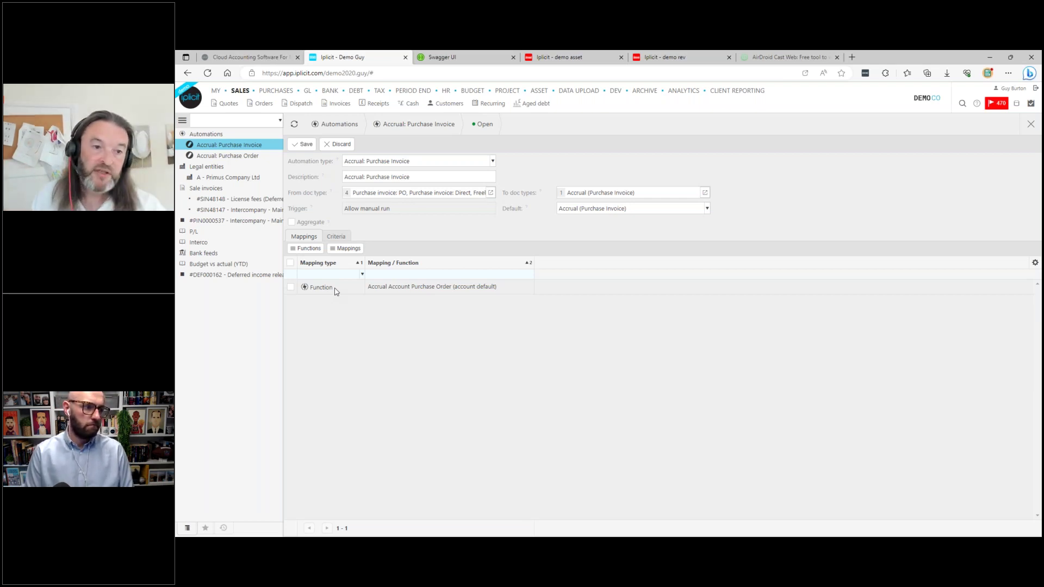
pyautogui.click(336, 236)
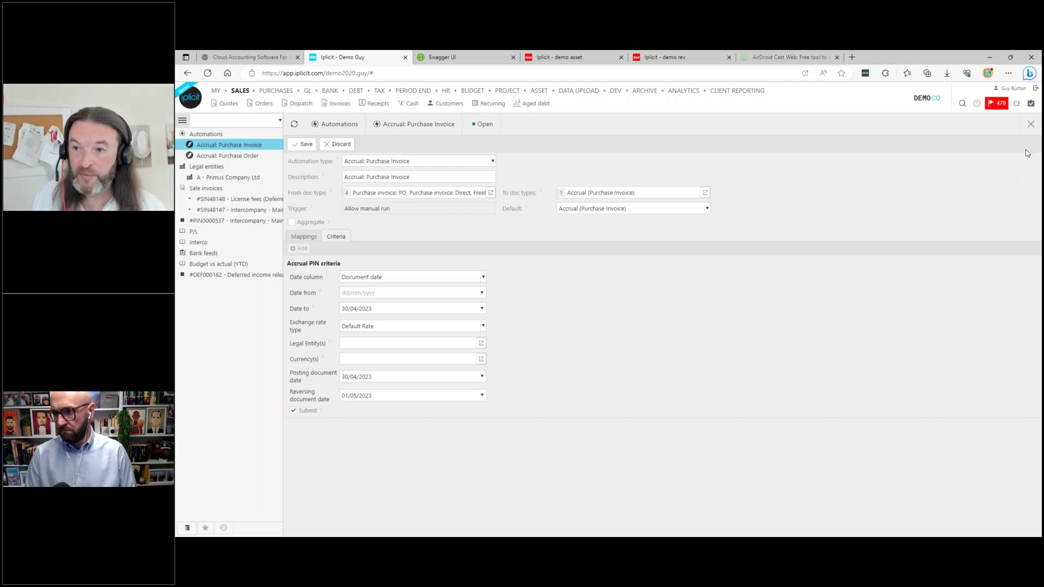
pyautogui.click(1036, 126)
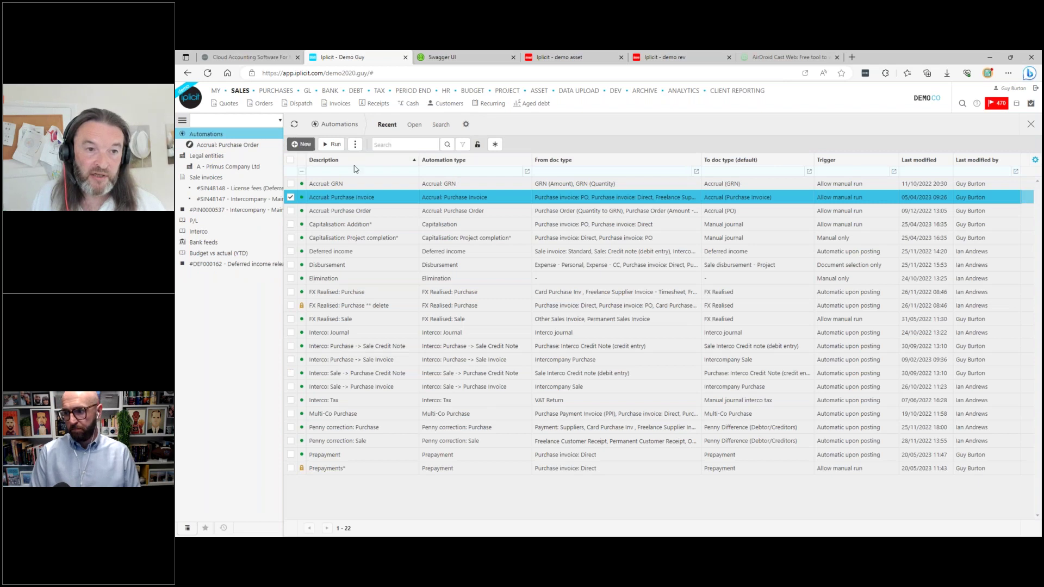
# - Start a new Accrual: Purchase Order automation from Purchase Order (Quantity to GRN) to the Accrual (PO) document type
pyautogui.click(302, 144)
pyautogui.click(389, 162)
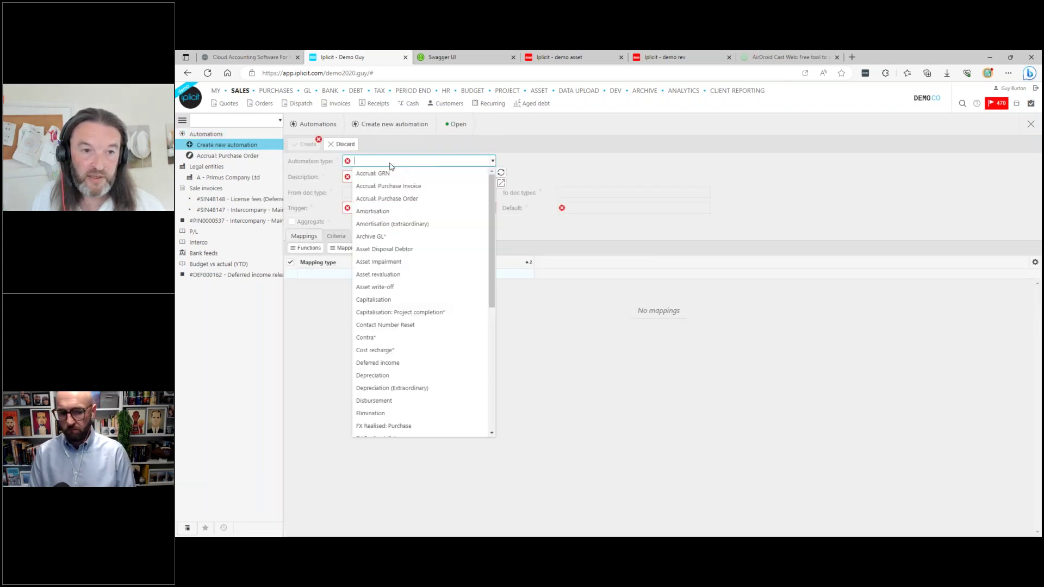
pyautogui.click(390, 199)
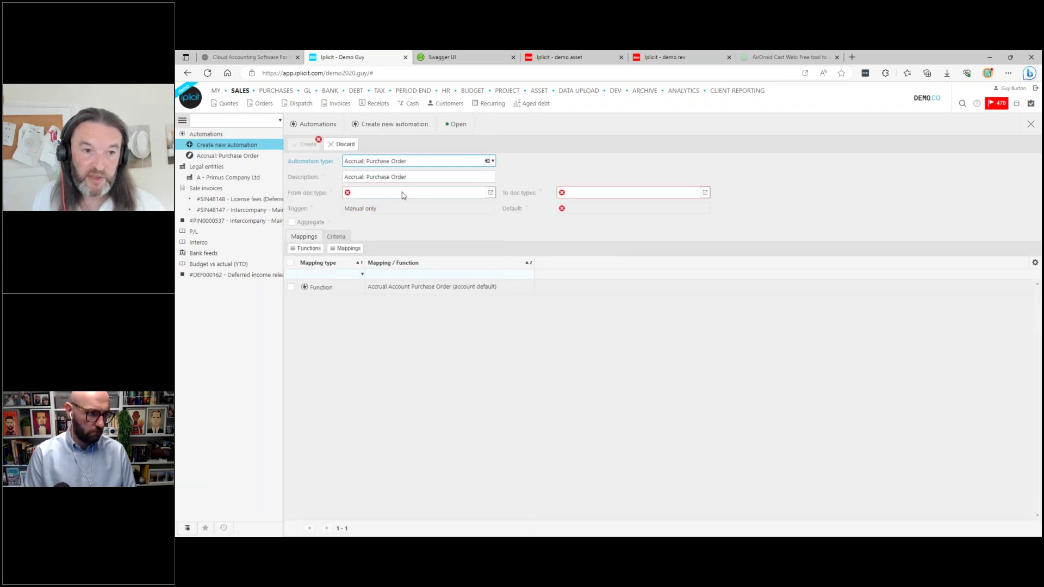
pyautogui.click(406, 194)
pyautogui.click(425, 206)
pyautogui.click(613, 195)
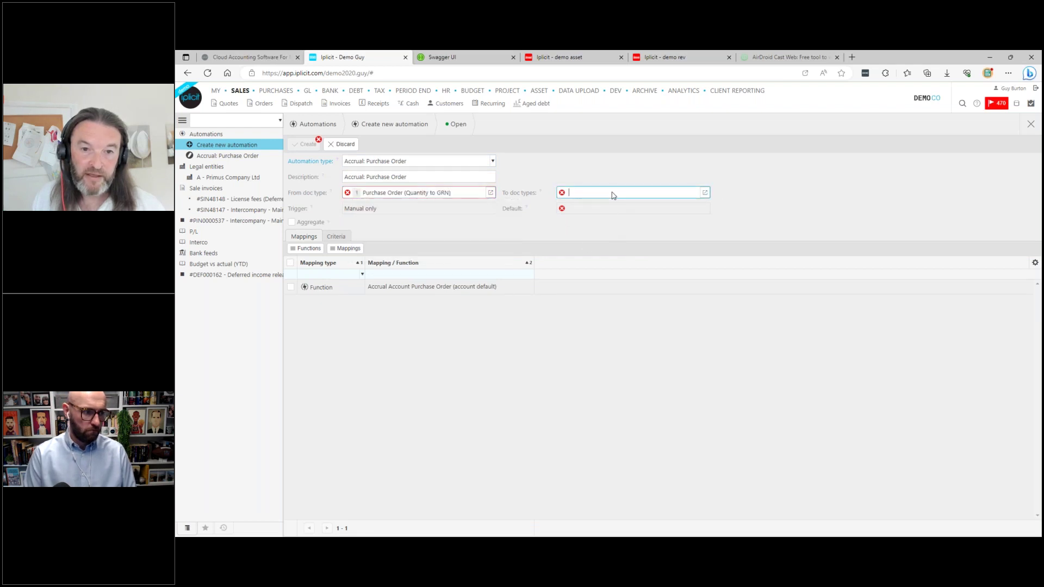
pyautogui.click(605, 207)
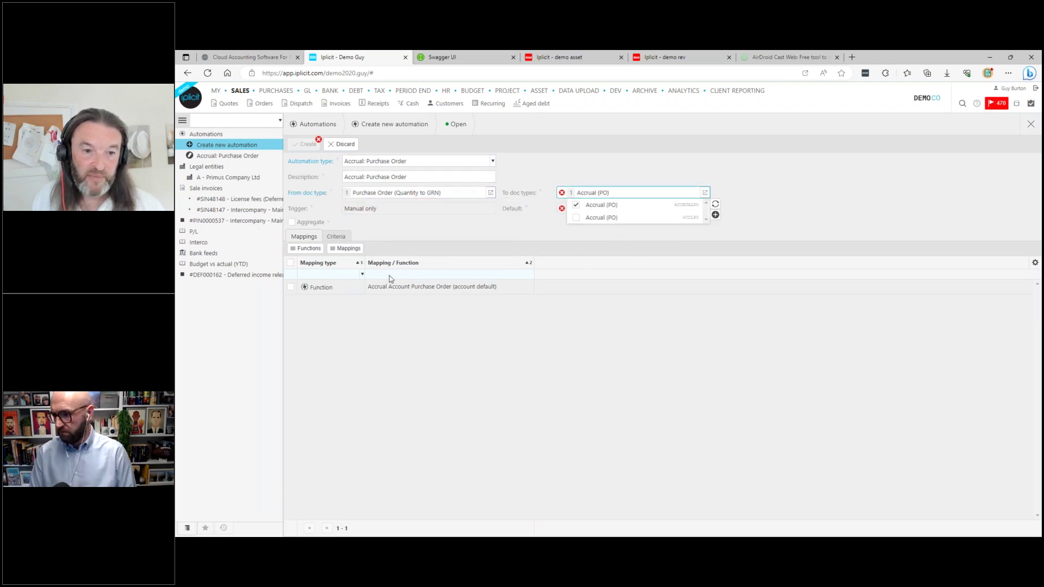
# - View the new automation's accrual criteria, set its default document type to Accrual (PO), and try to create it
pyautogui.click(336, 236)
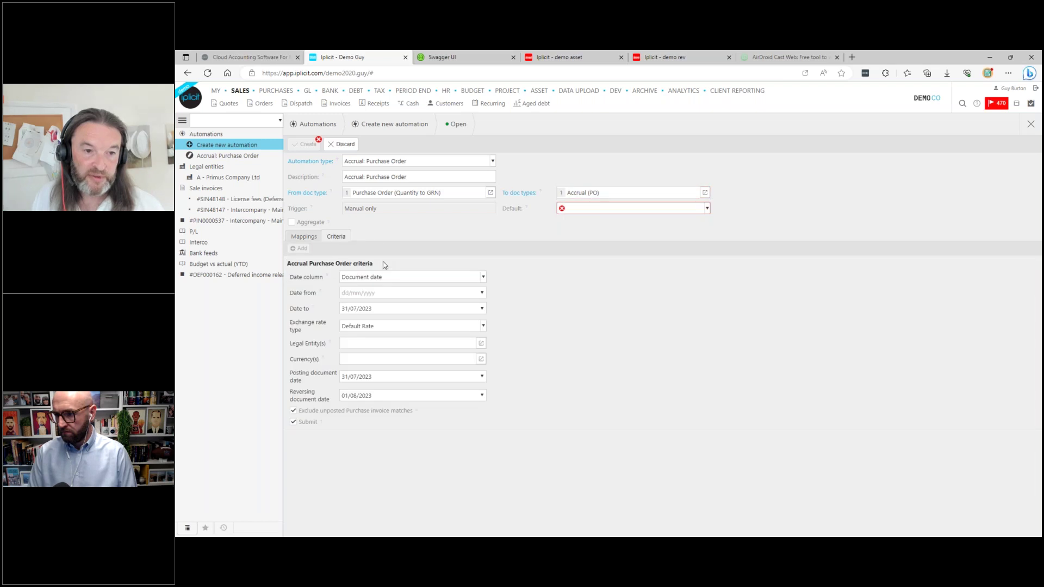
pyautogui.click(619, 210)
pyautogui.click(593, 222)
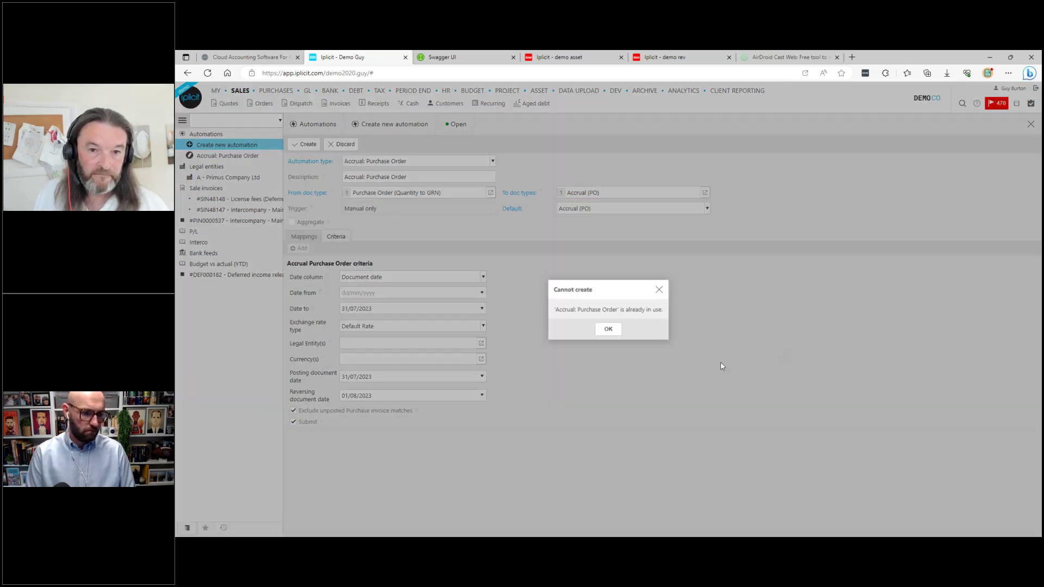
pyautogui.click(599, 330)
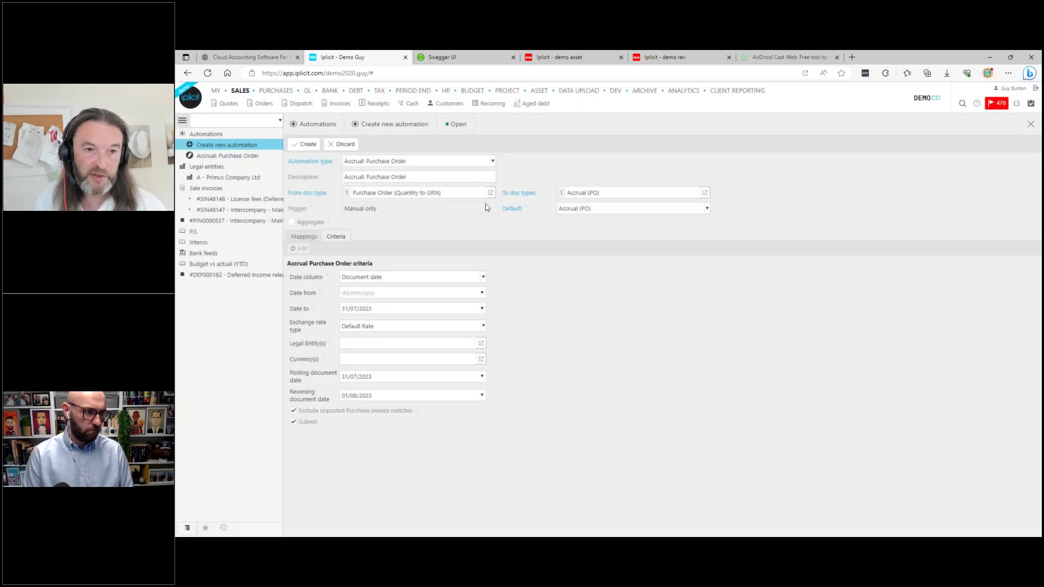
# - Change the new automation's description to Accrual: Purchase Order1 and discard the new automation
pyautogui.click(441, 163)
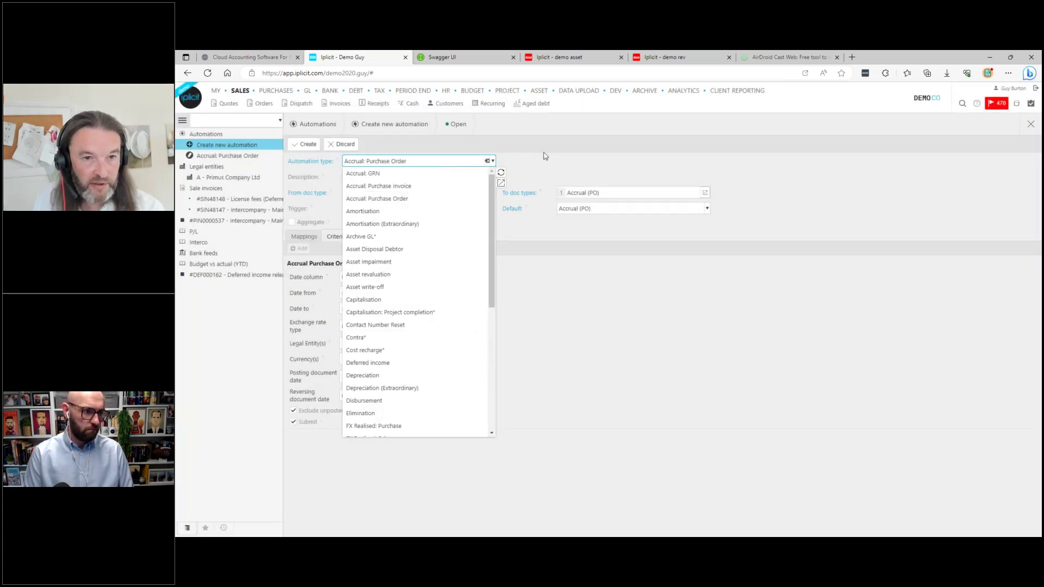
pyautogui.click(457, 177)
pyautogui.write('1')
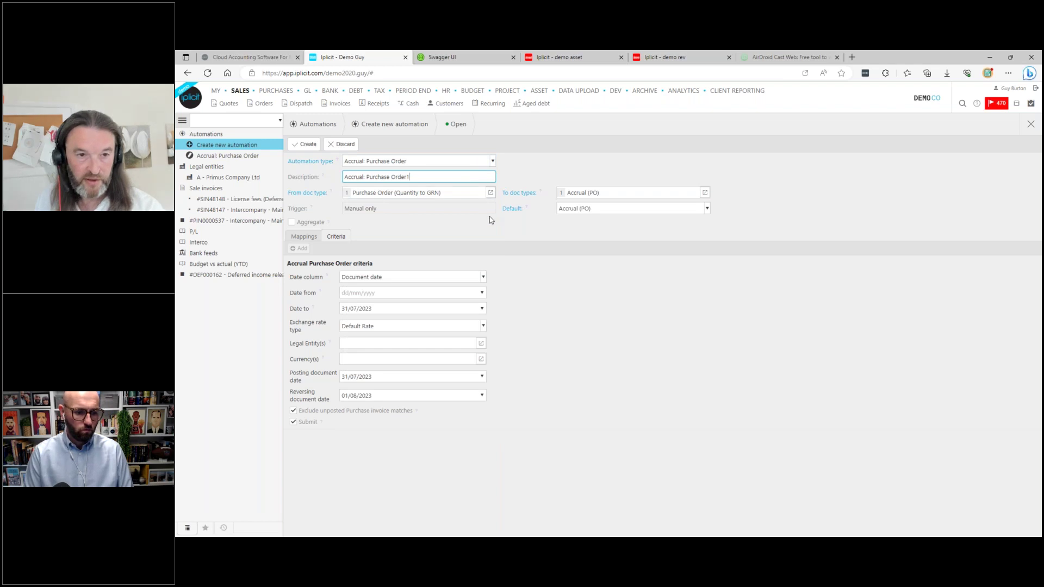
pyautogui.click(318, 144)
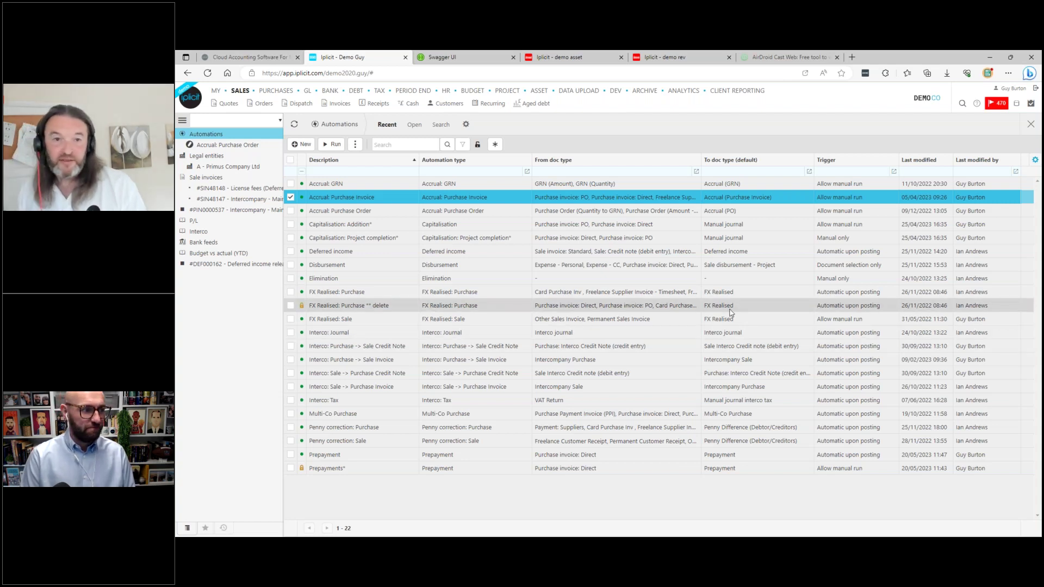
pyautogui.click(255, 122)
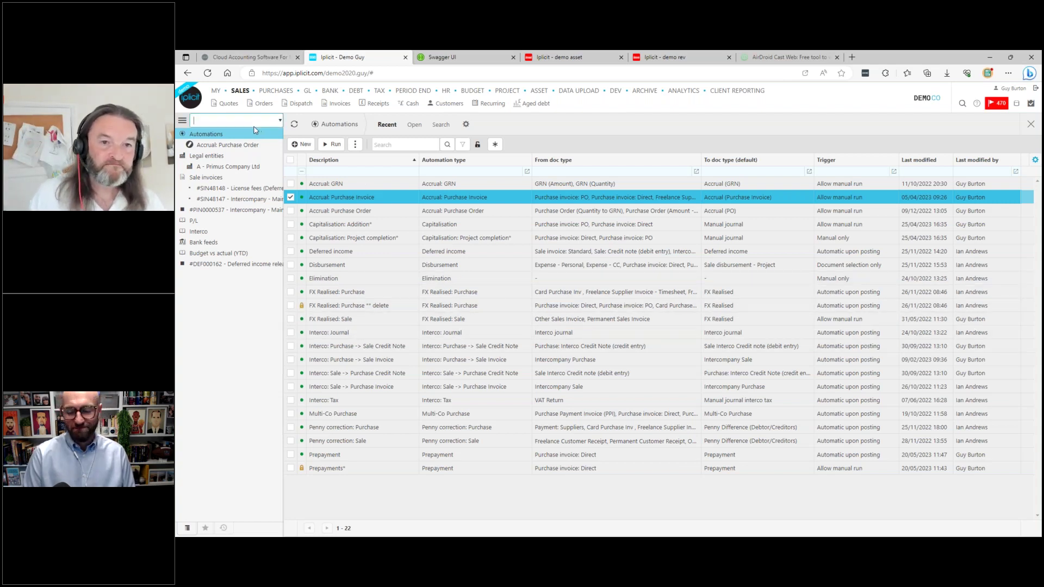
pyautogui.click(409, 92)
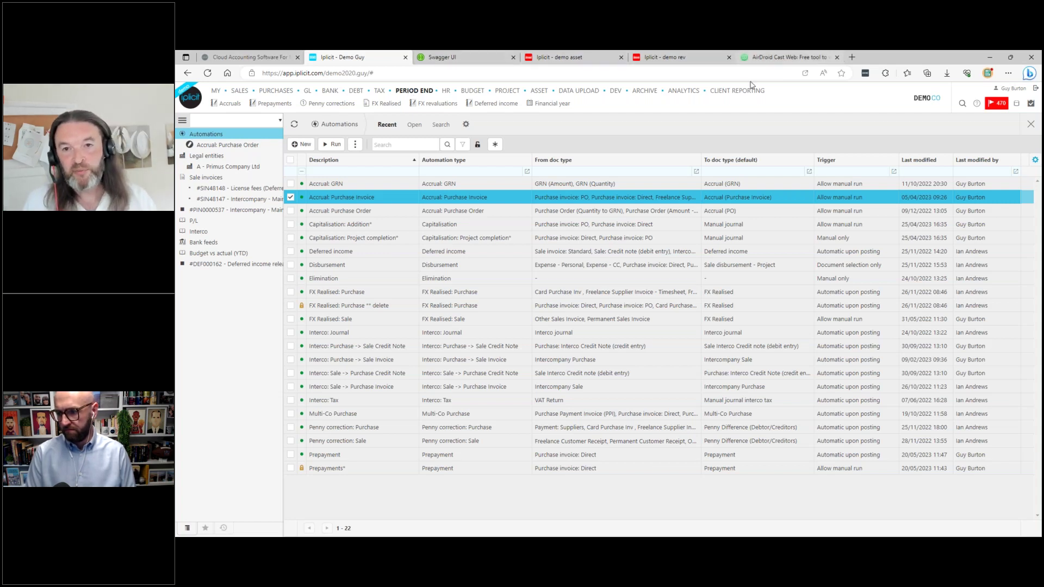
# - Search the analytics reports for "aged", open the Aged creditors report in the Purchase group, and run it
pyautogui.click(684, 91)
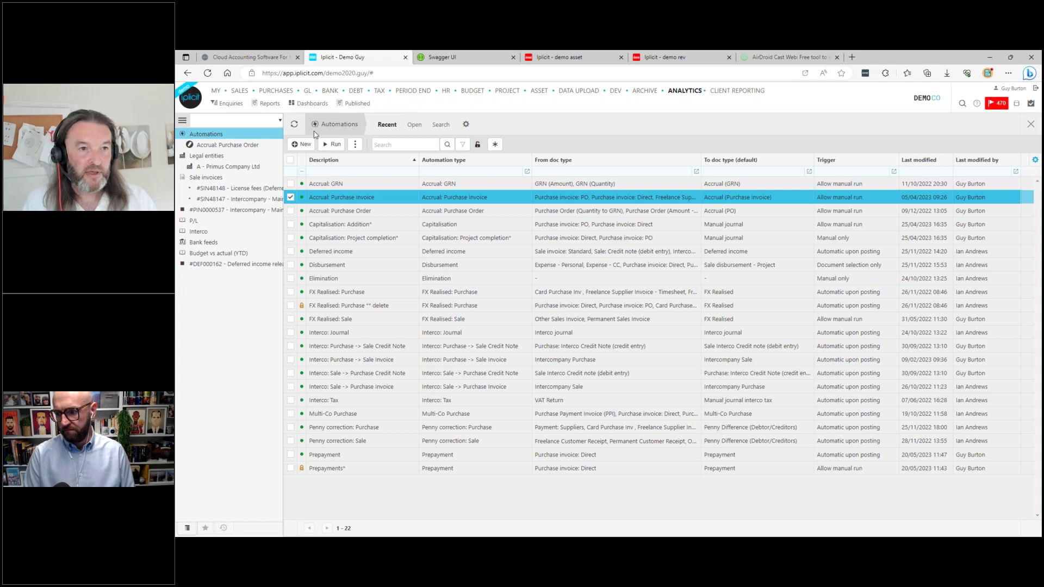
pyautogui.click(267, 103)
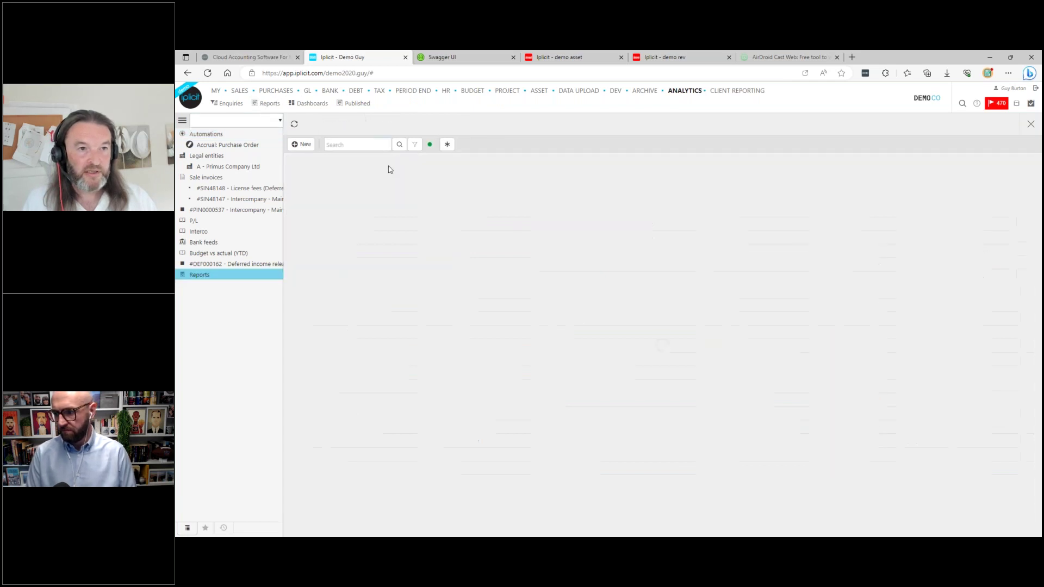
pyautogui.click(353, 146)
pyautogui.write('aged')
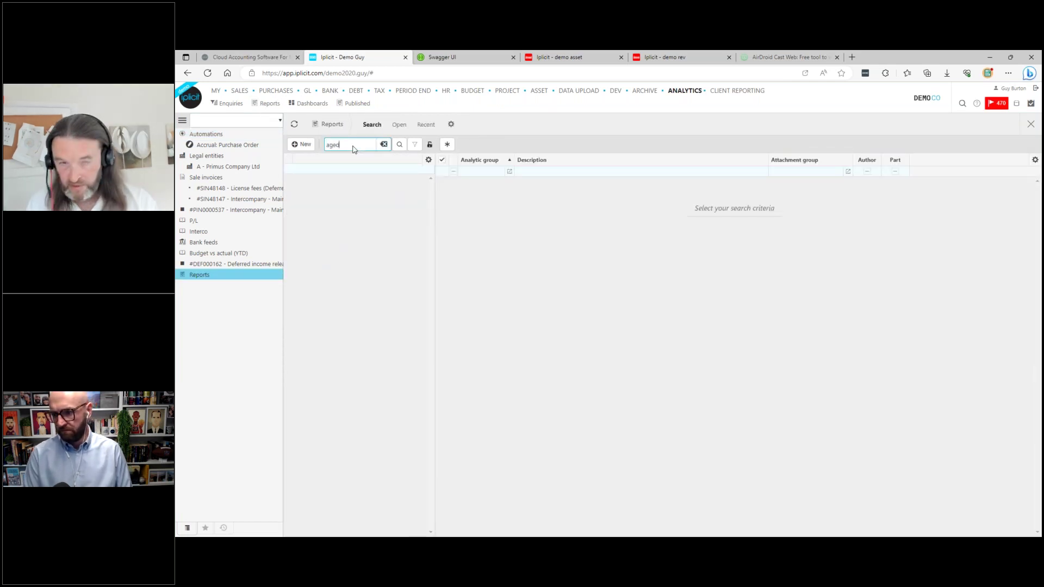
pyautogui.doubleClick(535, 200)
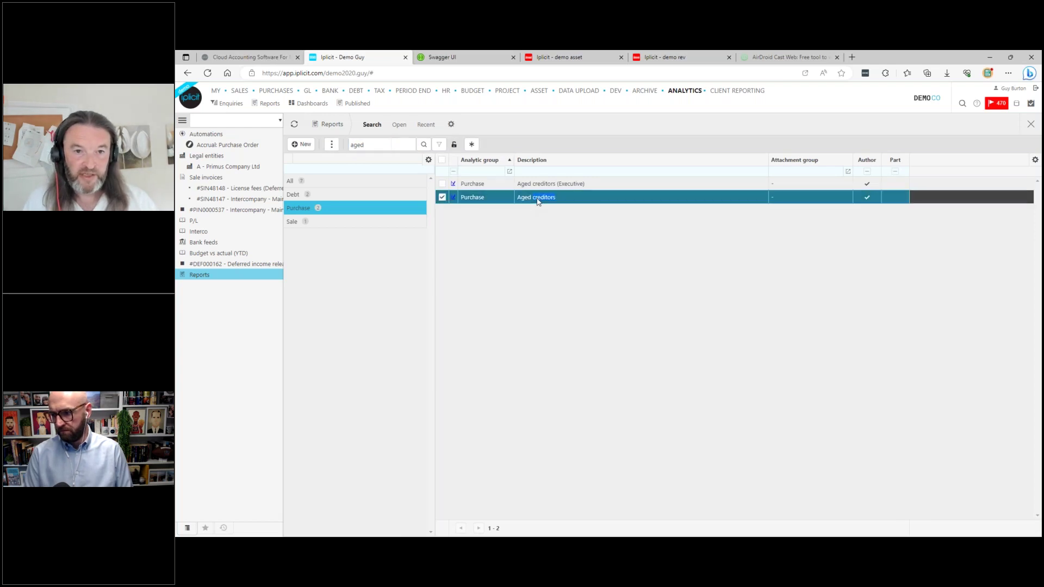
pyautogui.click(294, 125)
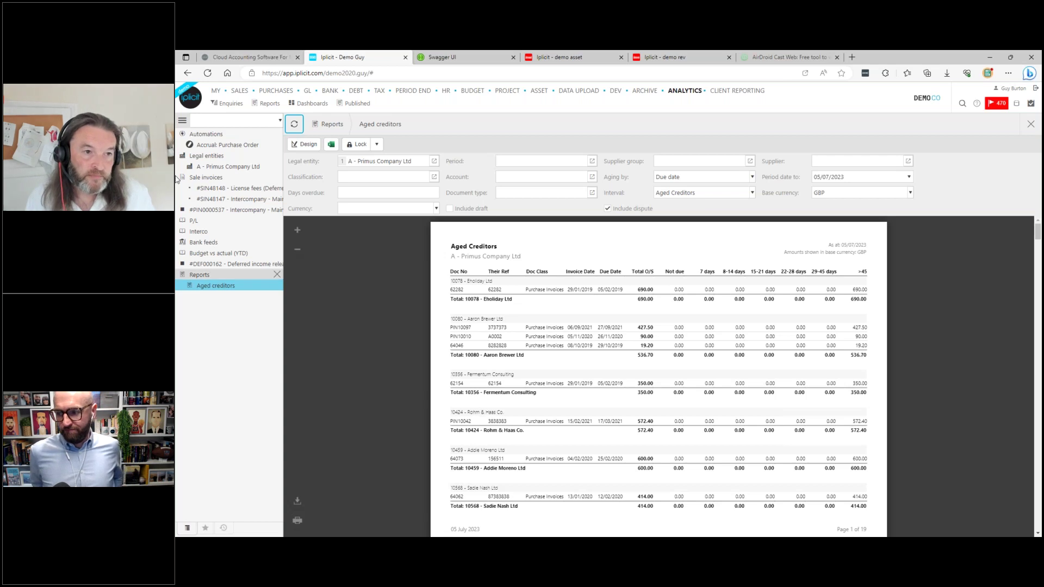
# - Find and open the Document imports list
pyautogui.click(212, 121)
pyautogui.write('impo')
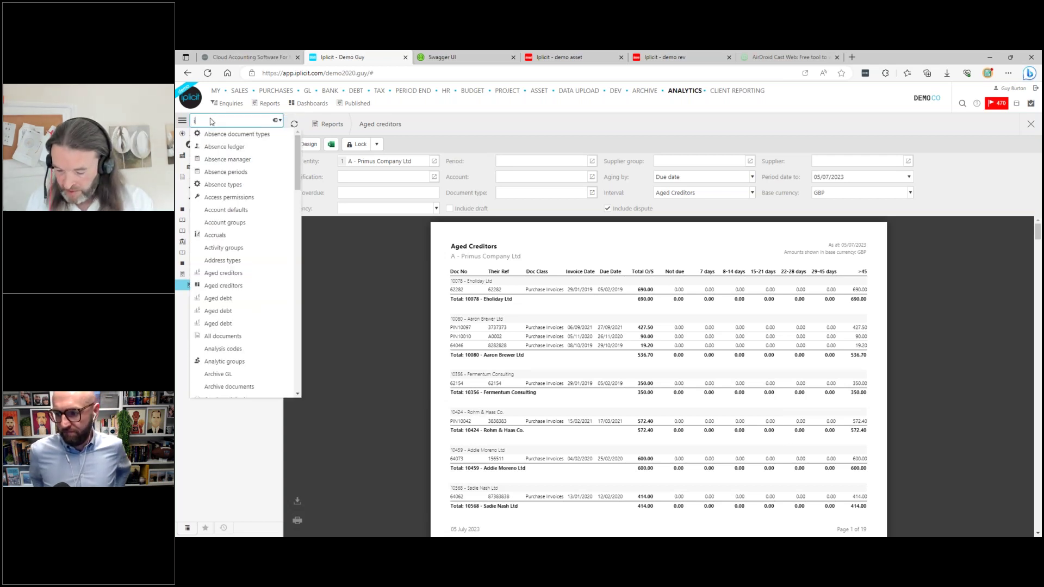
pyautogui.click(228, 134)
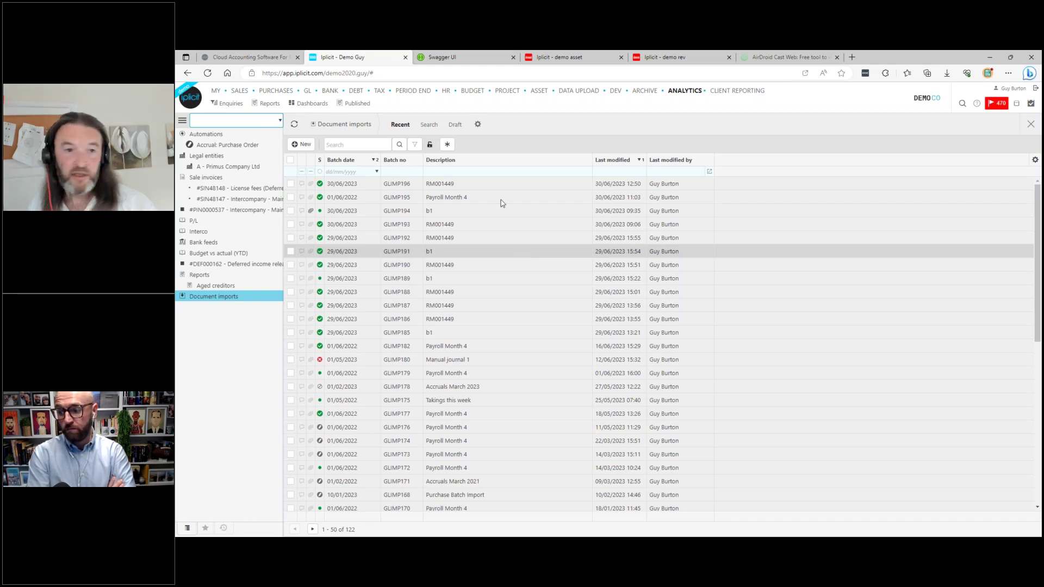
# - Open the general ledger P/L report, present it by financial year, and set its elimination option to Show all
pyautogui.click(308, 91)
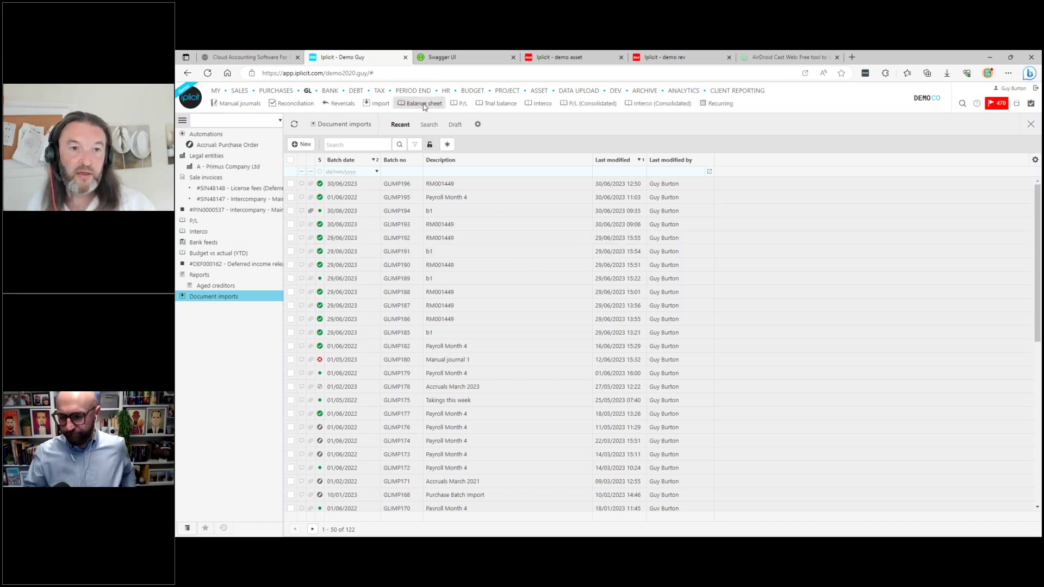
pyautogui.click(463, 104)
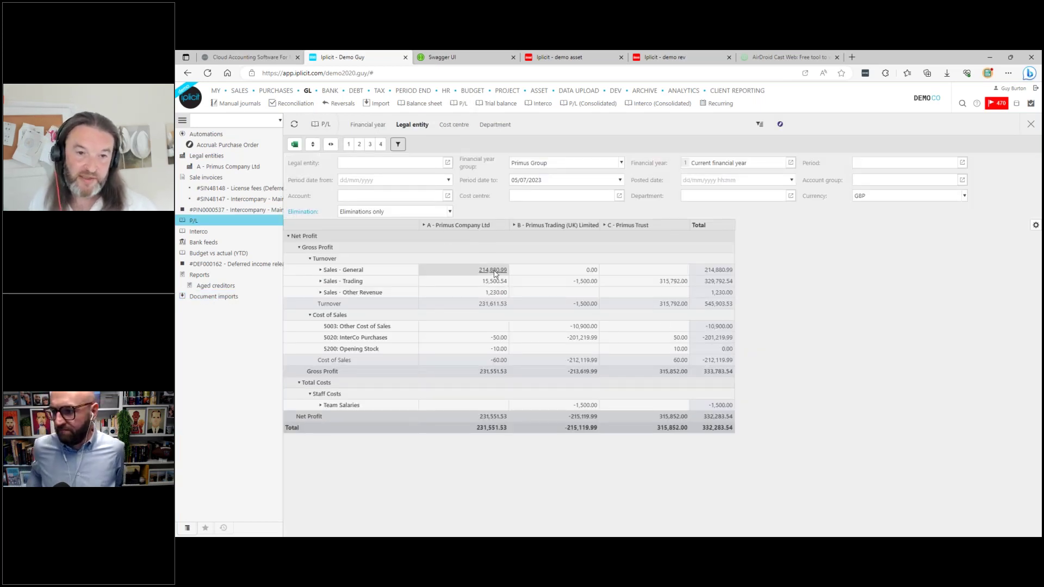
pyautogui.click(368, 125)
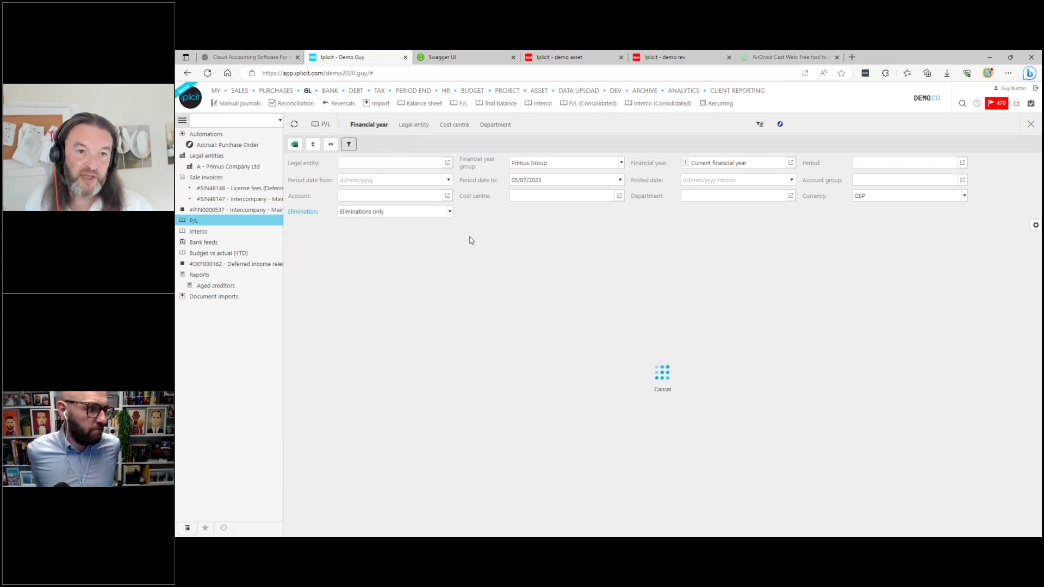
pyautogui.click(386, 212)
pyautogui.click(383, 225)
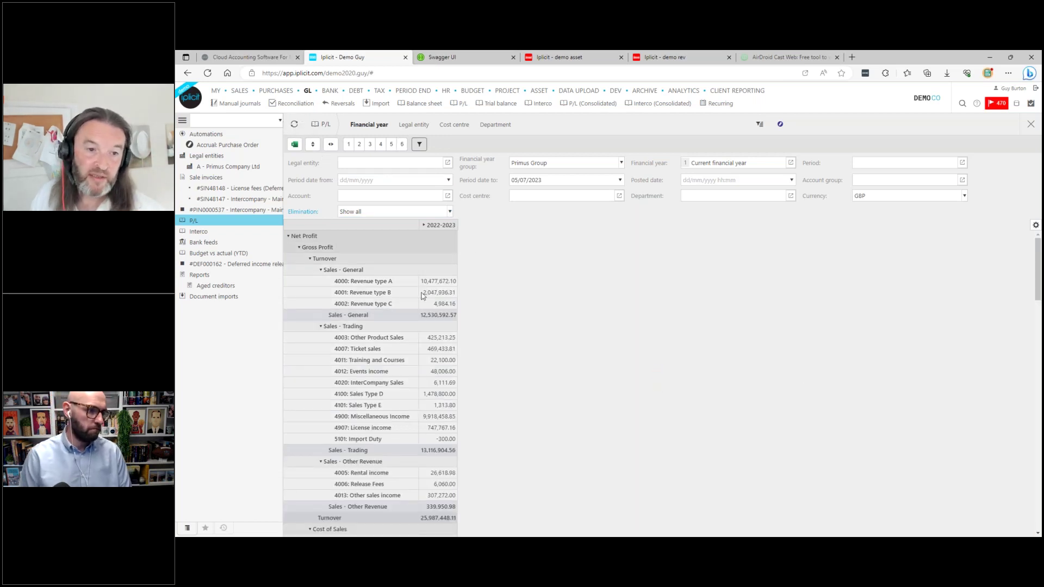
# - Open account 4000: Revenue type A from the P/L report and view its chart of account rule
pyautogui.click(367, 284)
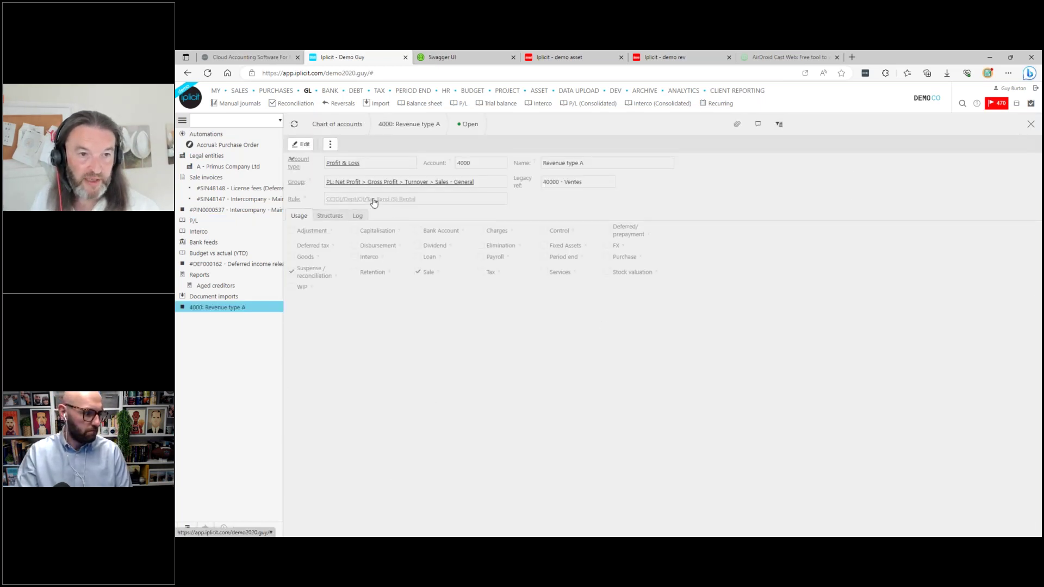
pyautogui.click(373, 200)
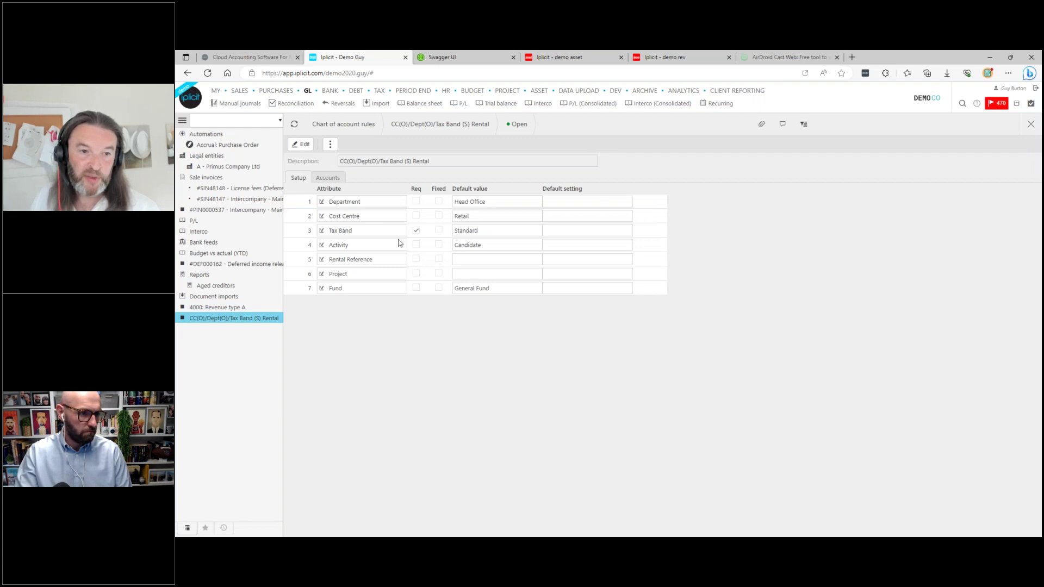
# - Edit the chart of account rule and add the Asset Type, Continent and Country attributes to it
pyautogui.click(301, 144)
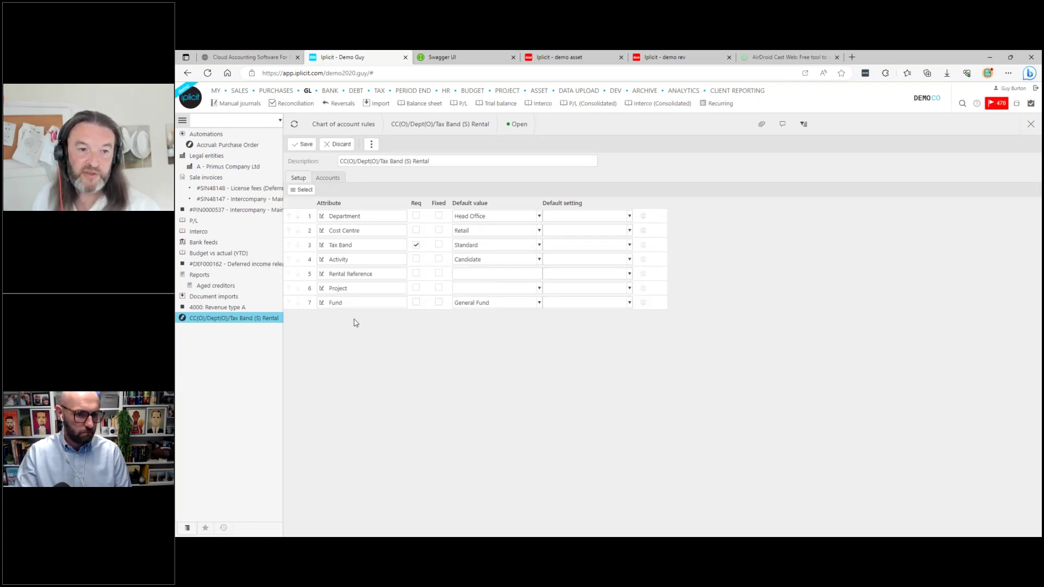
pyautogui.click(303, 190)
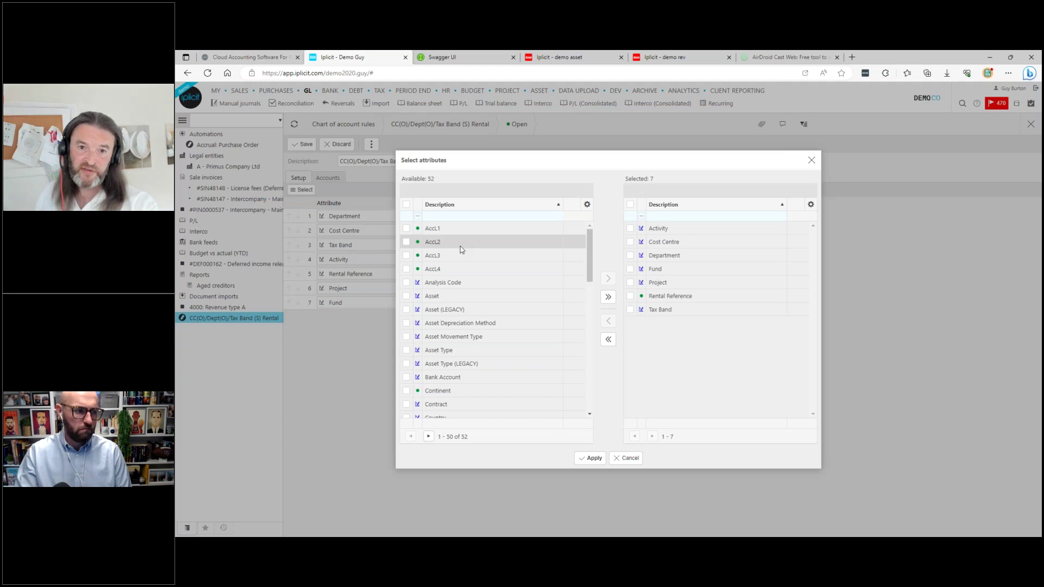
pyautogui.doubleClick(452, 351)
pyautogui.doubleClick(457, 378)
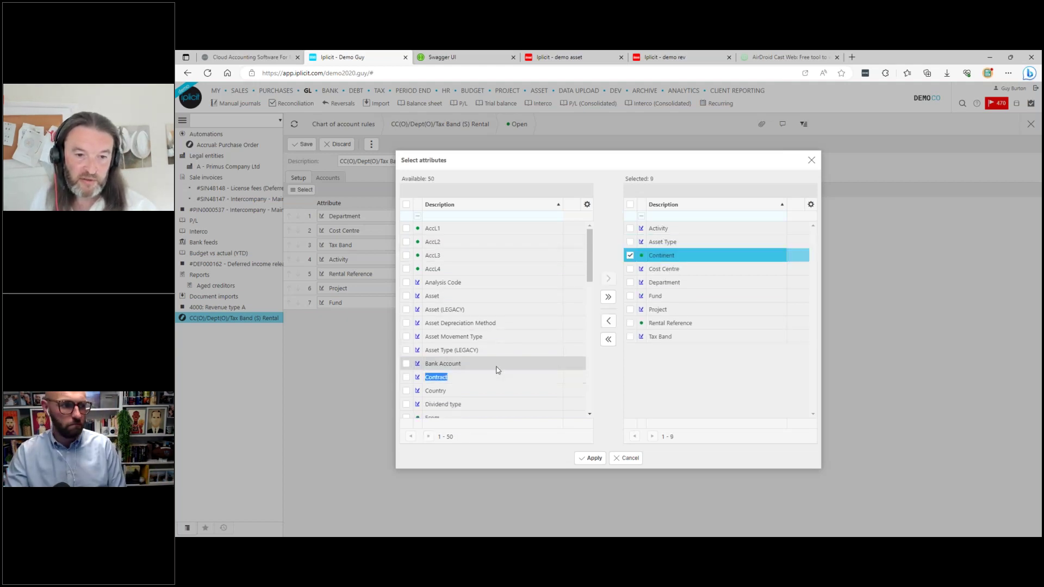
pyautogui.doubleClick(473, 393)
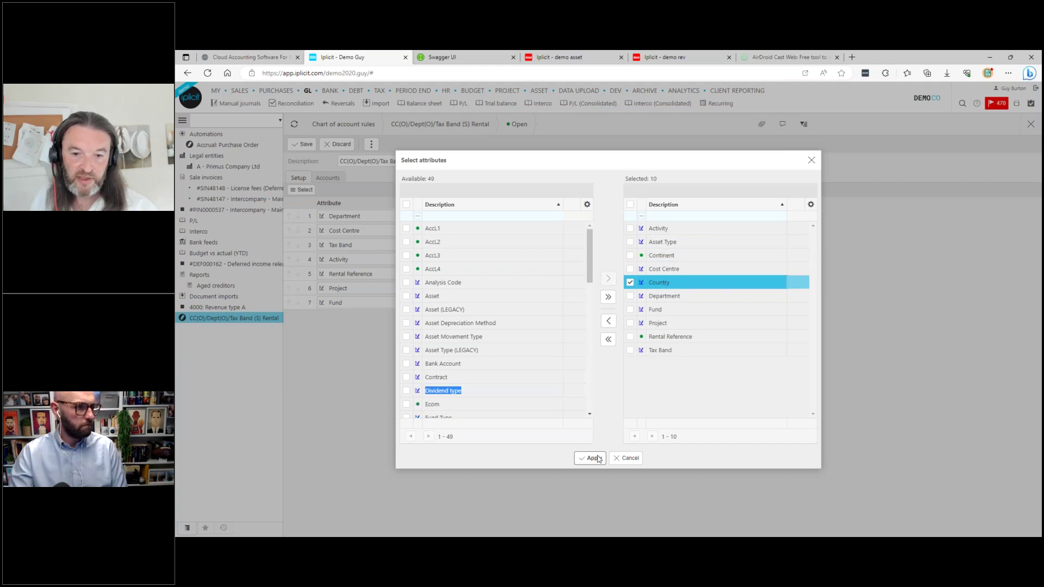
pyautogui.press('Return')
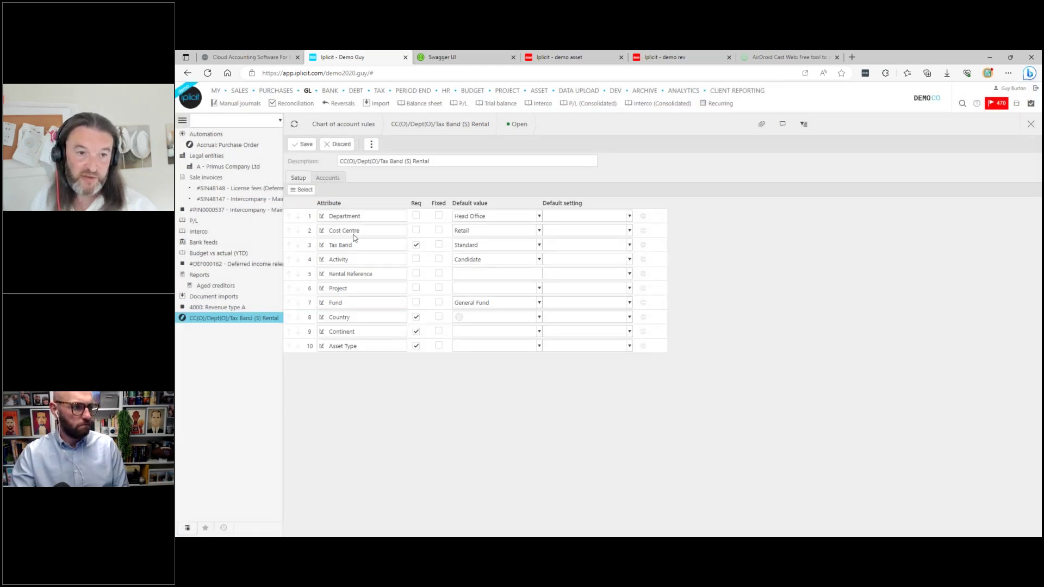
# - Review the accounts that use the rule and the default value options for its Continent, Project and other attributes
pyautogui.click(328, 179)
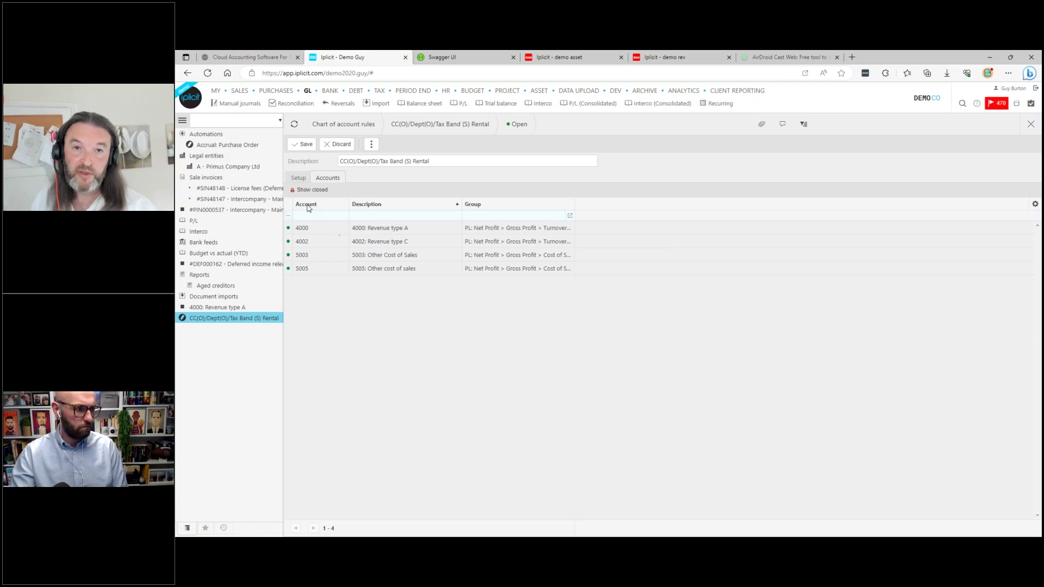
pyautogui.click(299, 178)
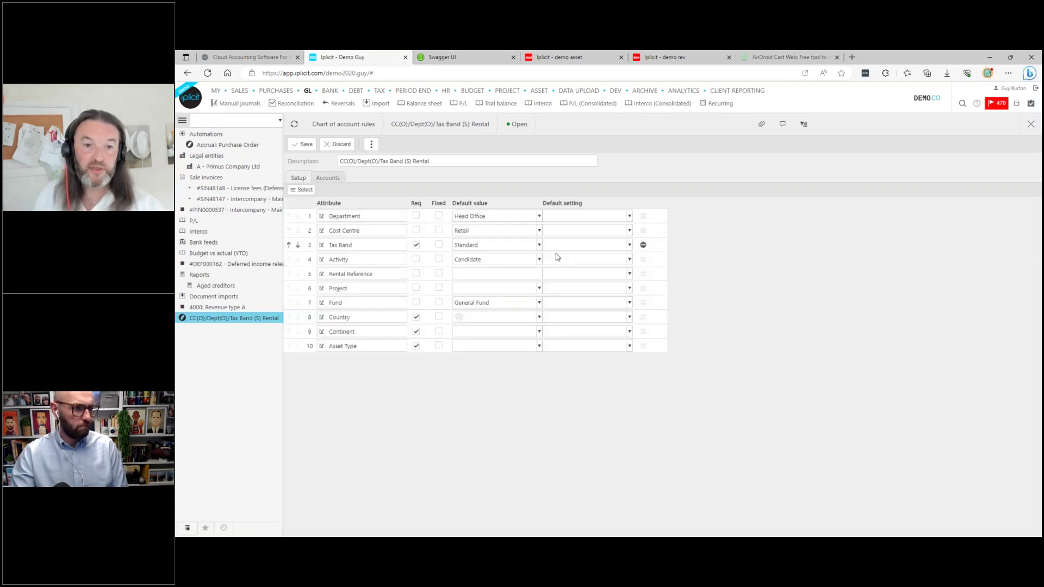
pyautogui.click(515, 334)
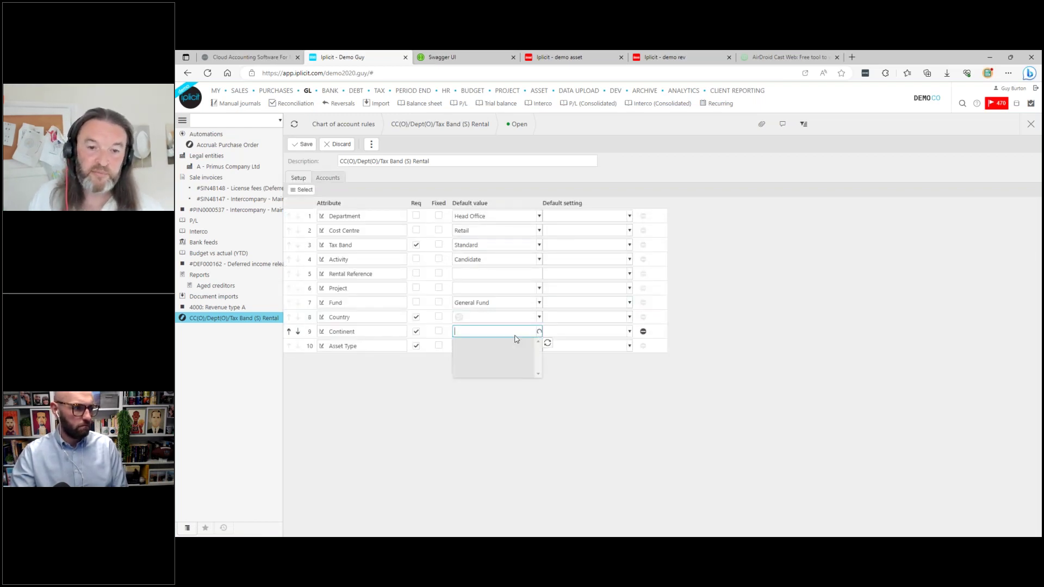
pyautogui.click(504, 290)
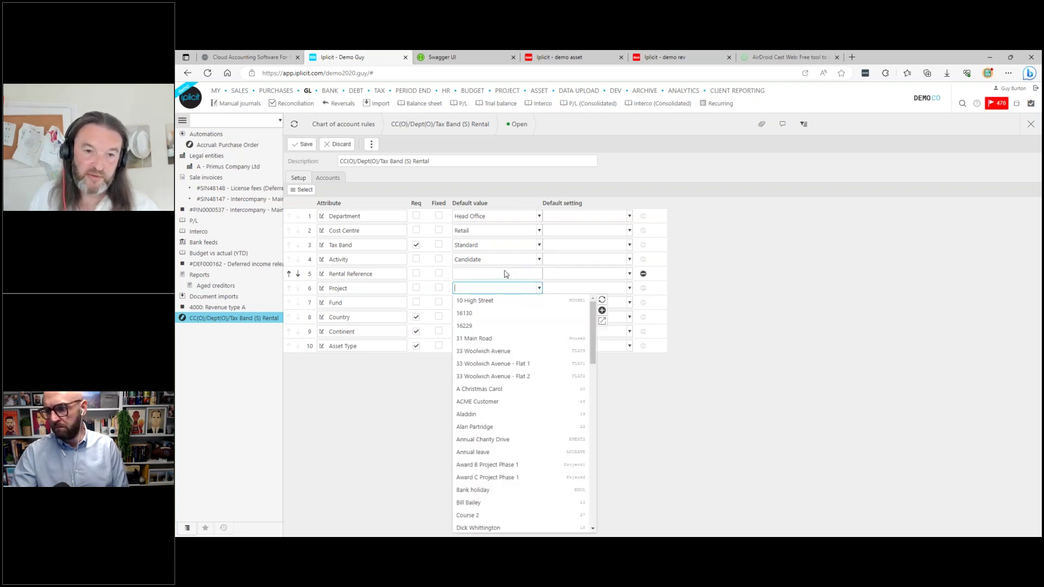
pyautogui.click(507, 275)
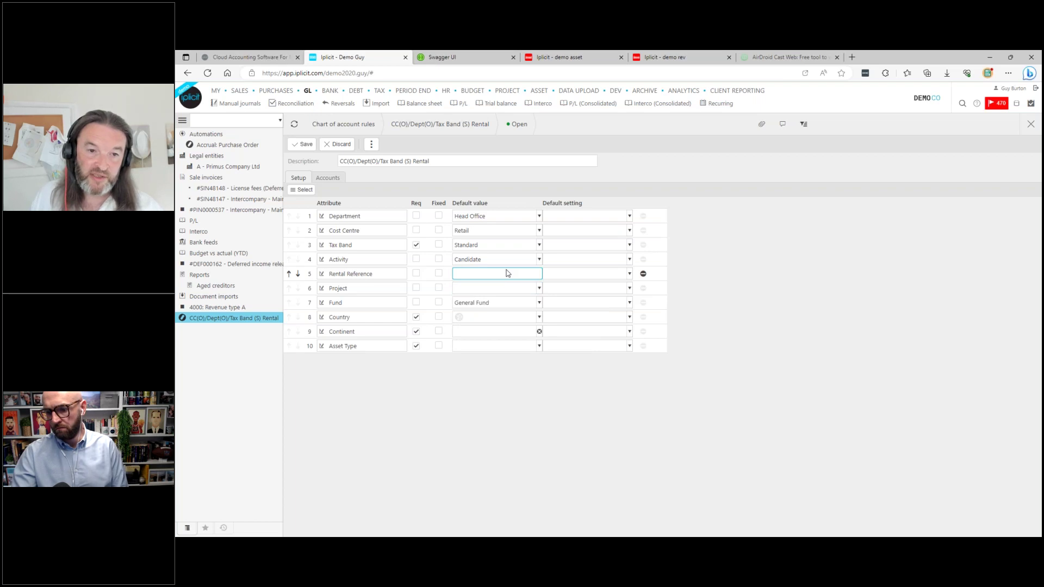
pyautogui.click(508, 260)
pyautogui.click(731, 222)
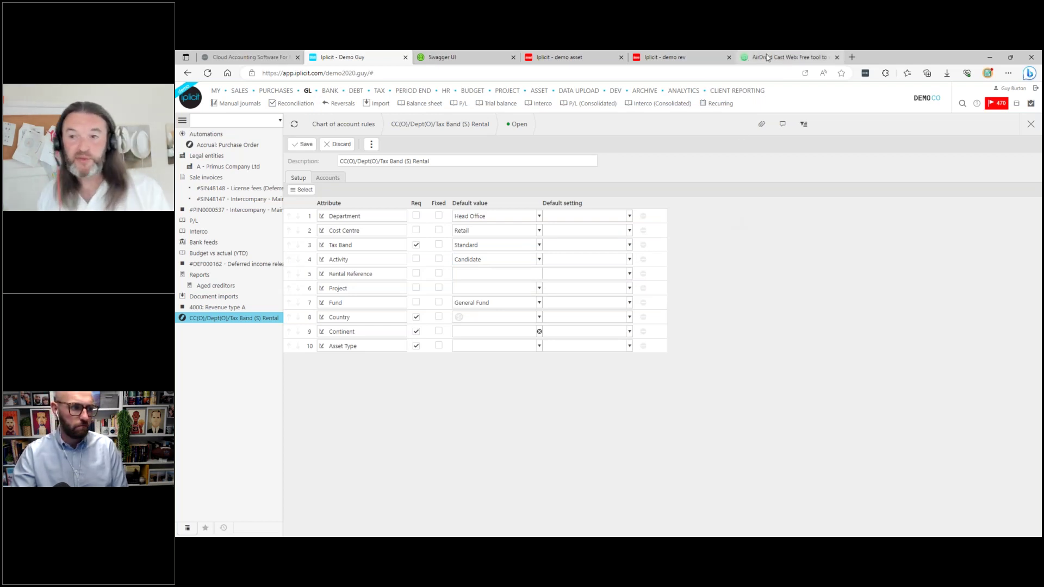
# - Close the chart of account rule without saving changes, and close the 4000: Revenue type A account
pyautogui.click(1031, 124)
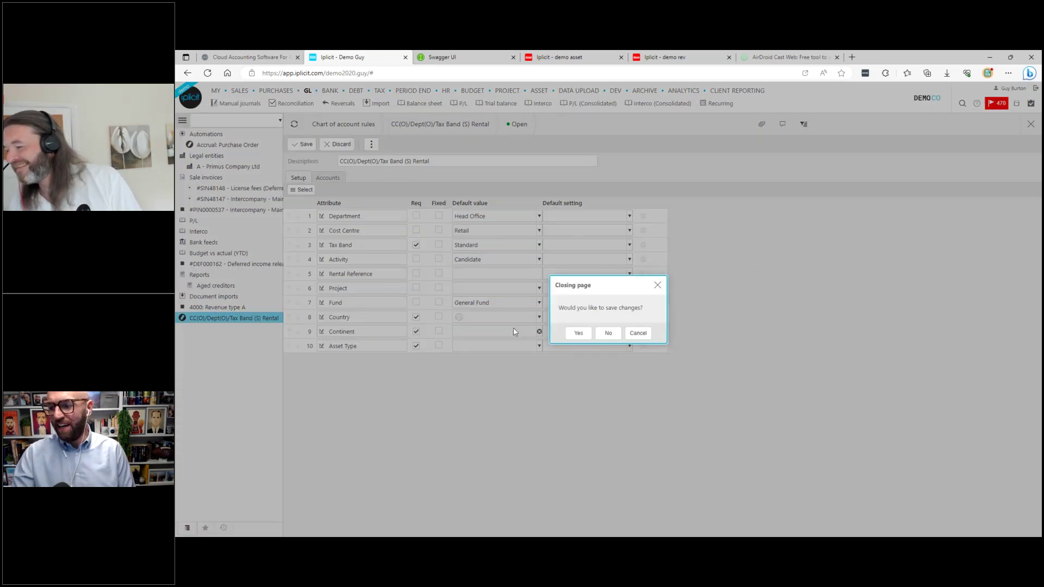
pyautogui.click(609, 334)
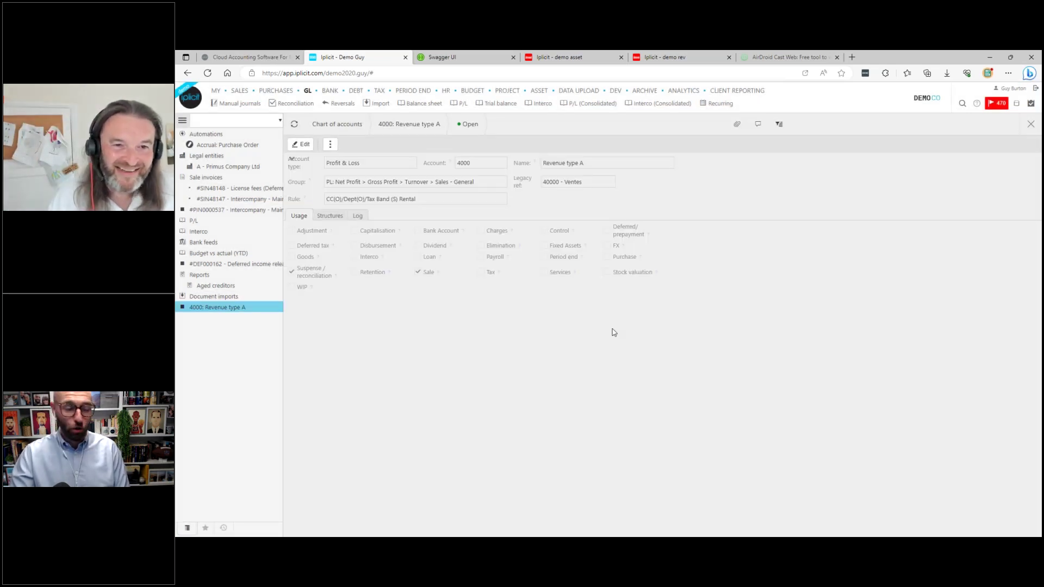
pyautogui.click(1031, 124)
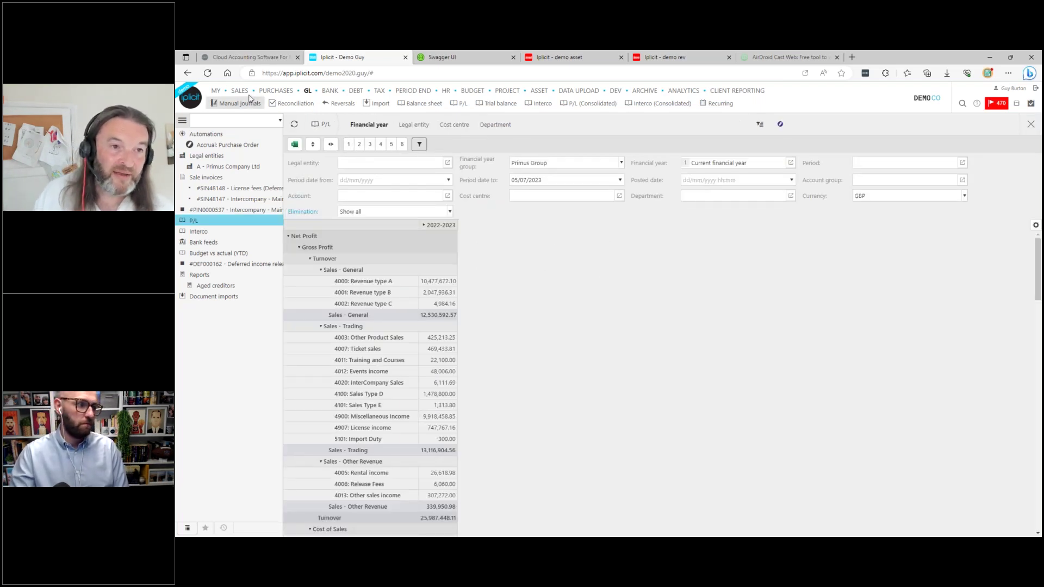
# - Open sale invoice SIN48148 for deferred licence fees and view its log history
pyautogui.moveTo(244, 92)
pyautogui.click(338, 103)
pyautogui.doubleClick(464, 186)
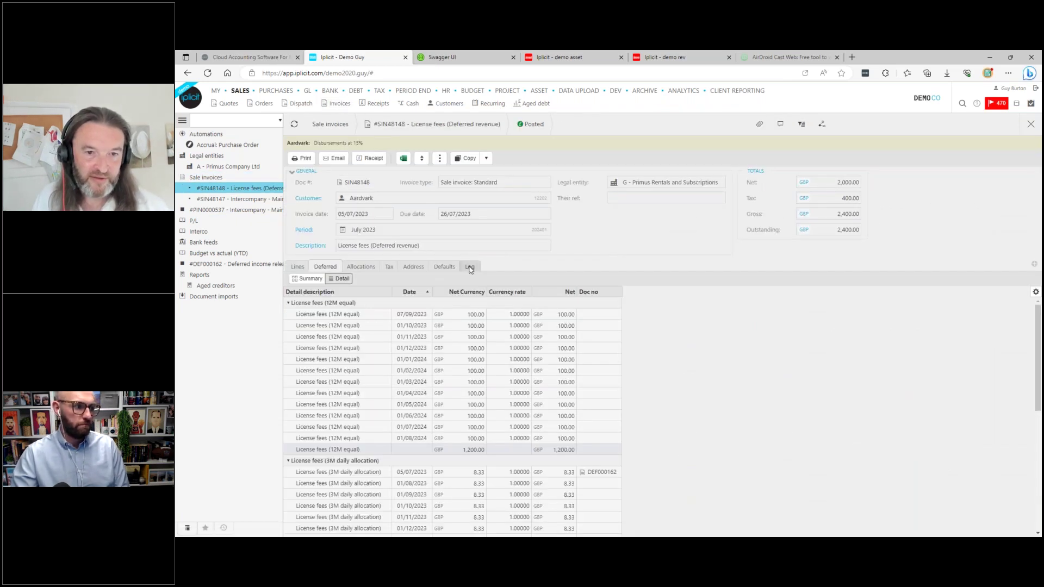
pyautogui.click(470, 267)
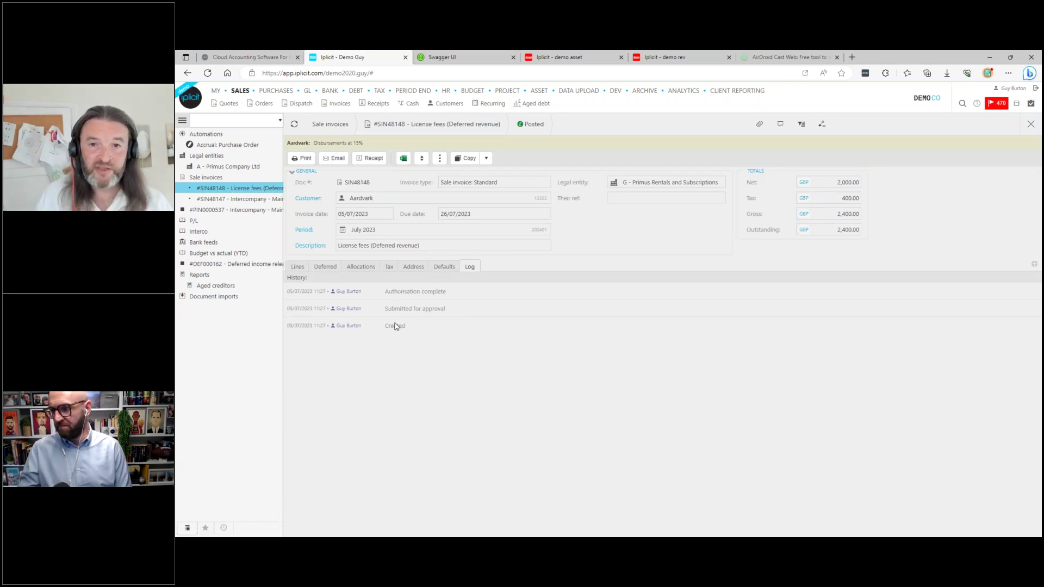
# - Search the pages for "user", open User accounts, and open the first user's record to view its permissions
pyautogui.click(216, 123)
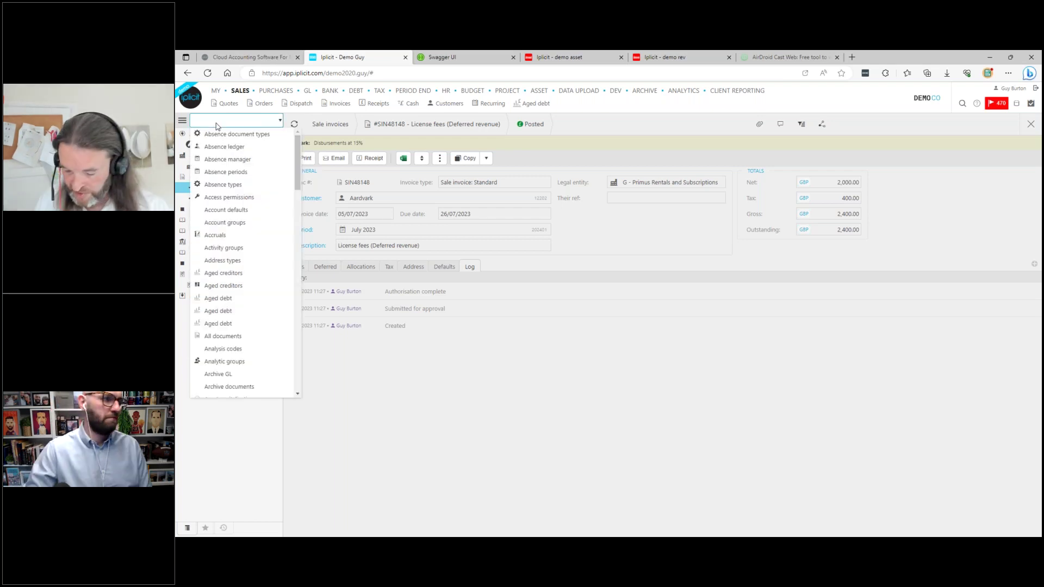
pyautogui.write('user')
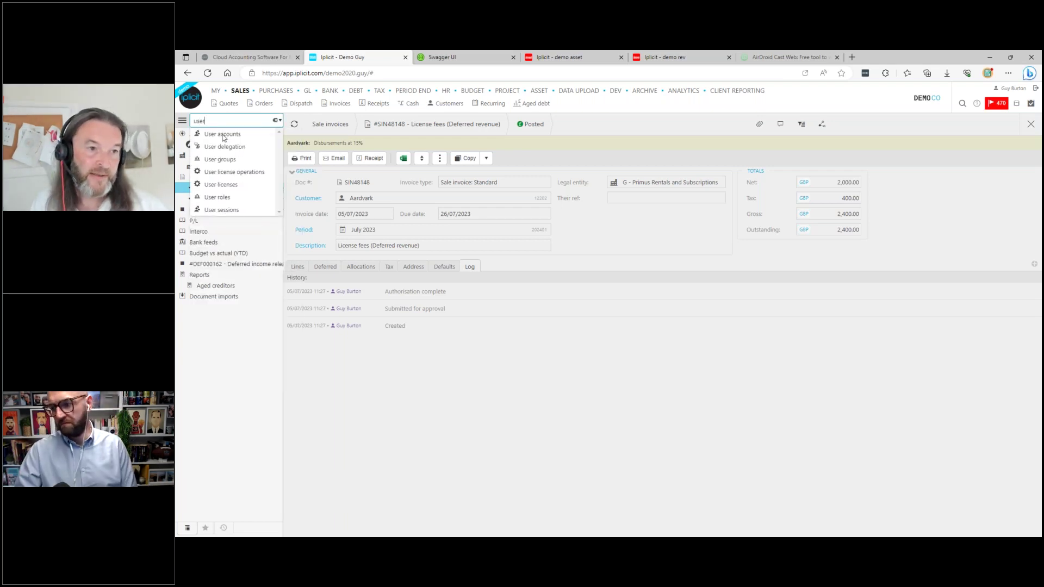
pyautogui.click(220, 134)
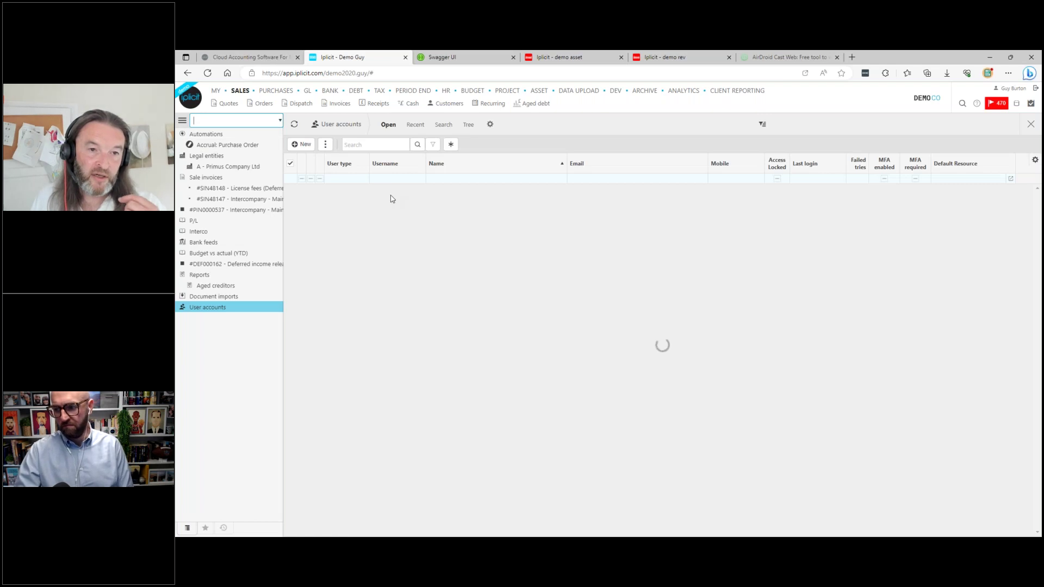
pyautogui.doubleClick(391, 192)
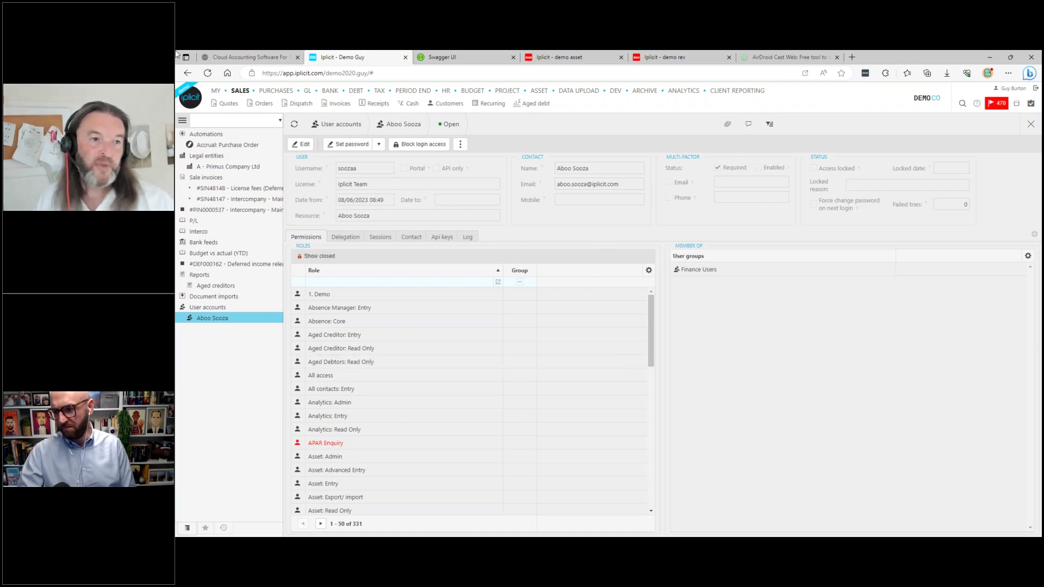
# - Search the pages for "work", open Authorisation workflows, and open revision 30 of the Purchase Invoices and Purchase Orders workflow
pyautogui.click(225, 121)
pyautogui.write('work')
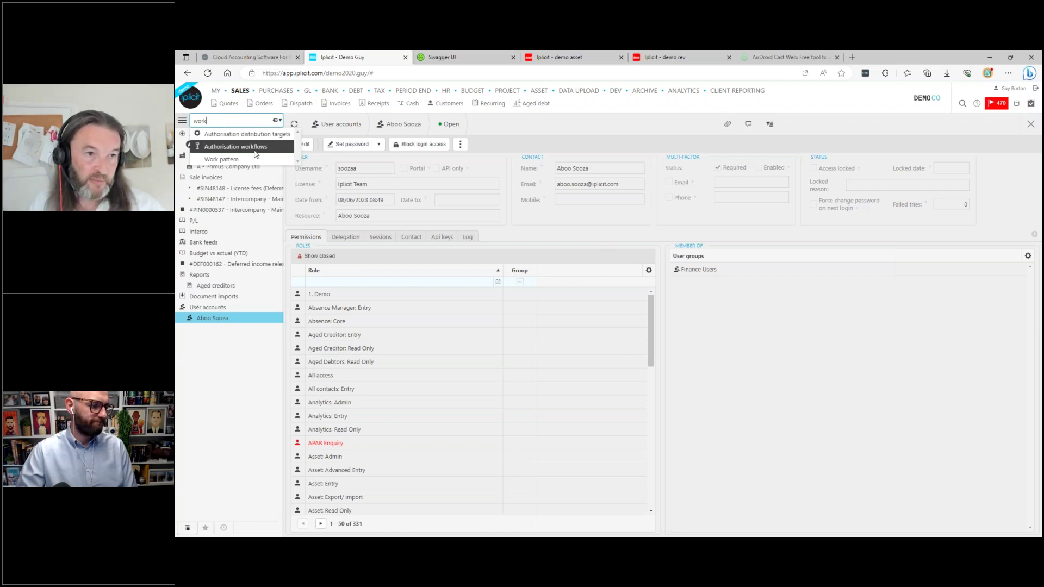
pyautogui.click(235, 147)
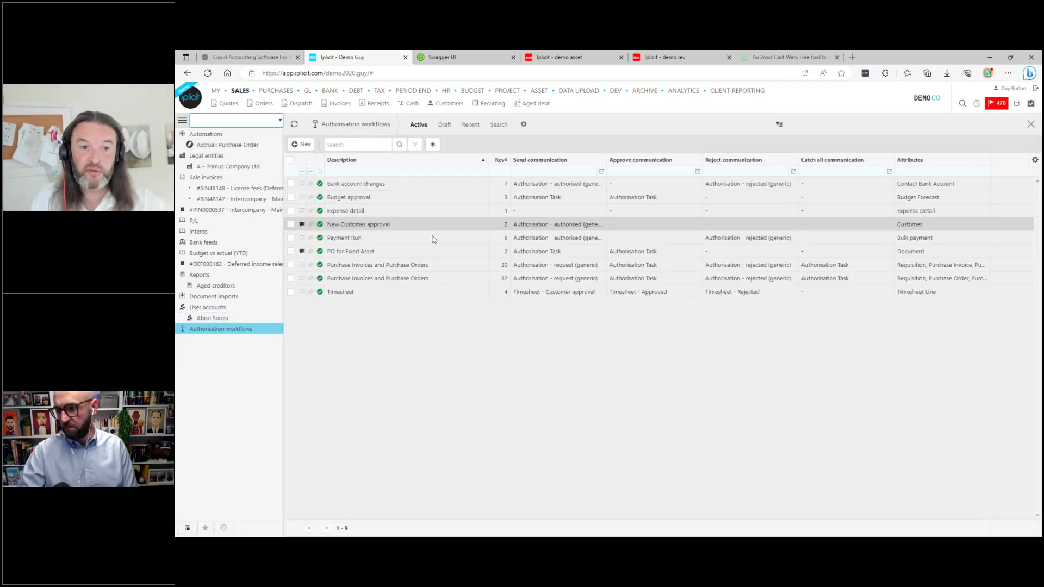
pyautogui.doubleClick(427, 266)
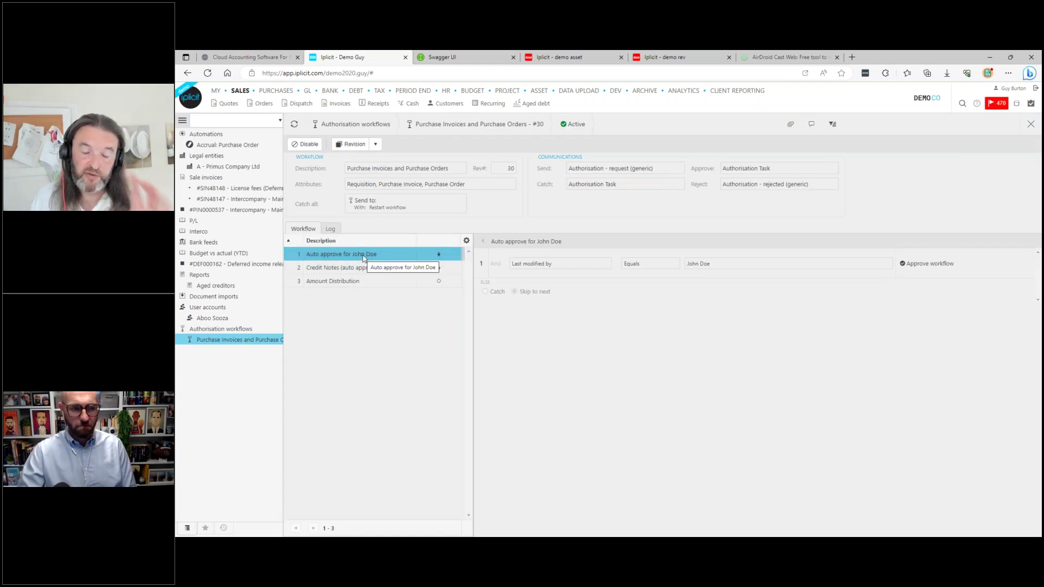
# - Review the conditions of the Credit Notes (auto approve) and Amount Distribution workflow steps
pyautogui.click(361, 268)
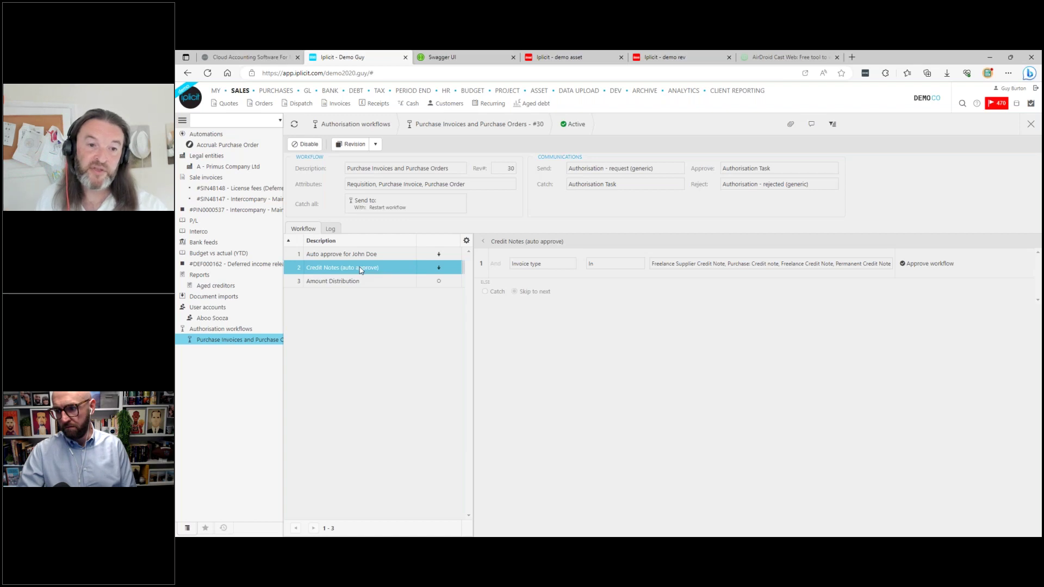
pyautogui.click(361, 270)
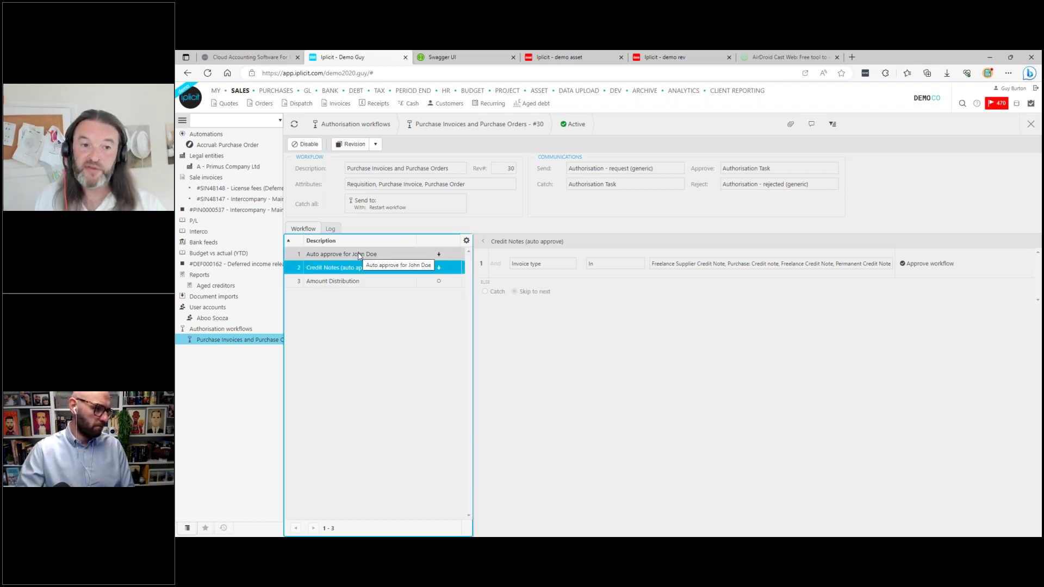
pyautogui.click(340, 282)
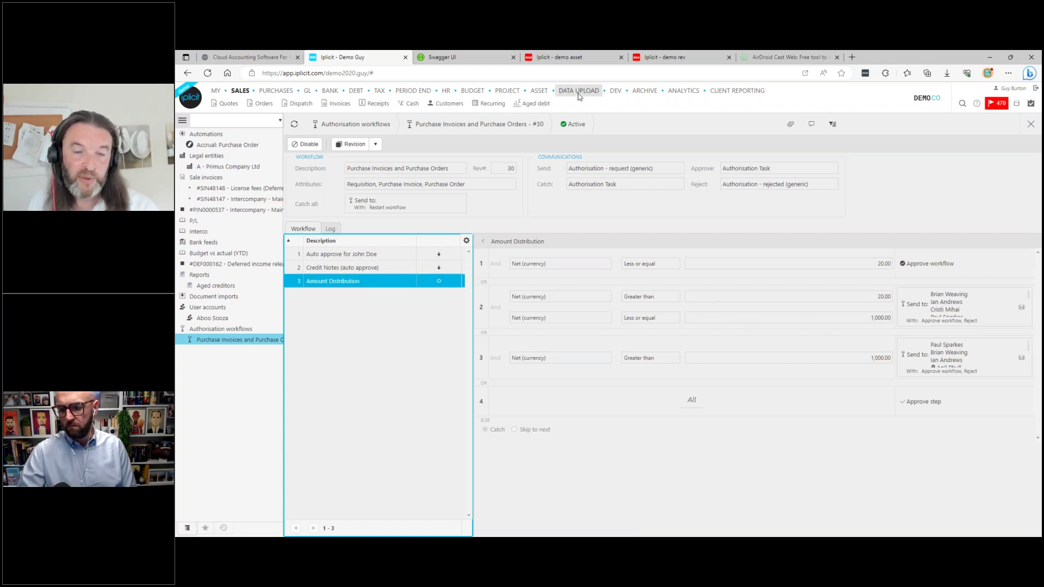
# - Search the analytics enquiries for "frau" and open the Audit: Counter Fraud enquiry
pyautogui.click(684, 91)
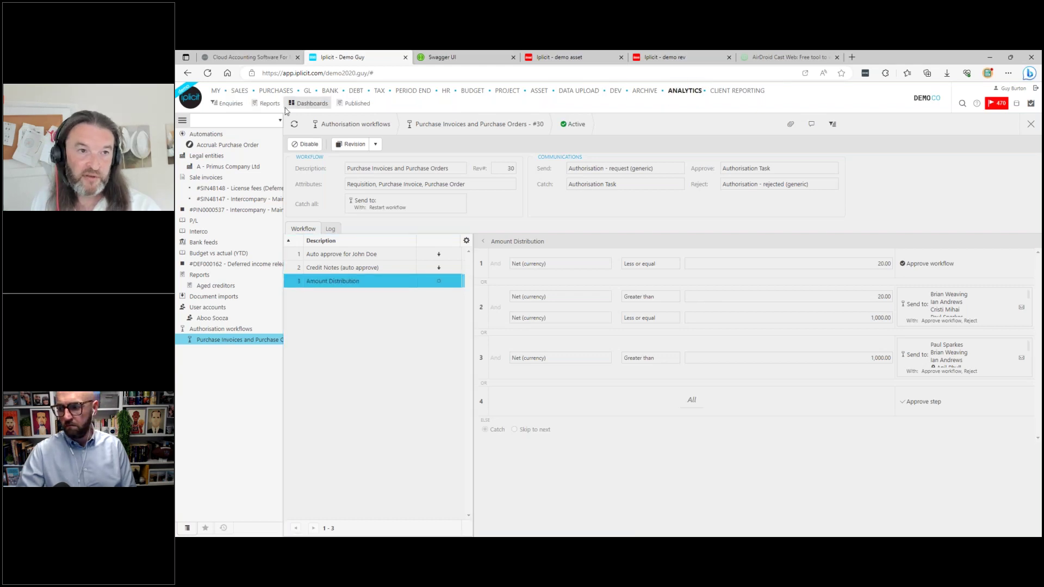
pyautogui.click(227, 103)
pyautogui.click(359, 146)
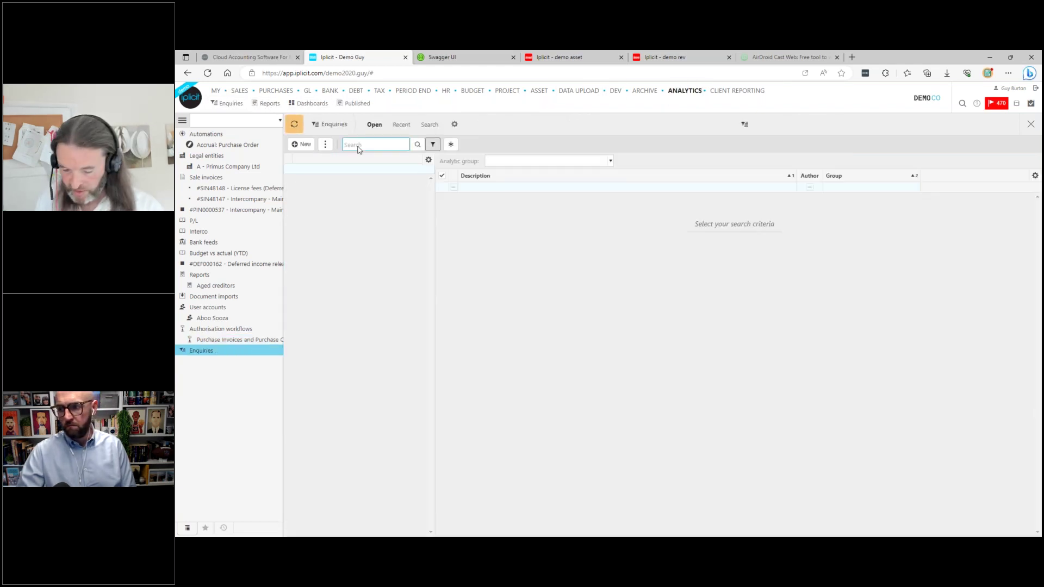
pyautogui.write('a')
pyautogui.press('BackSpace')
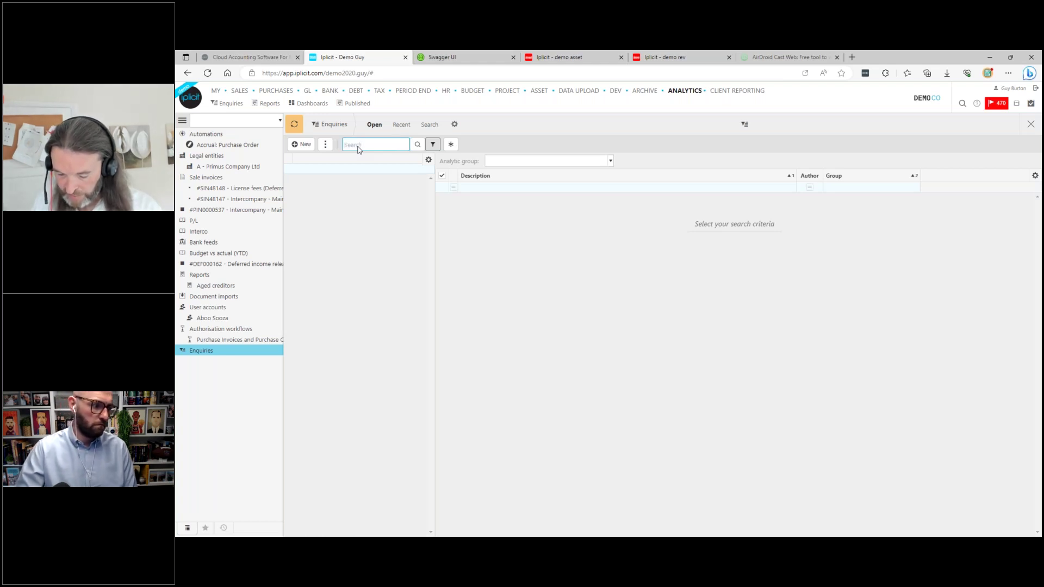
pyautogui.write('frau')
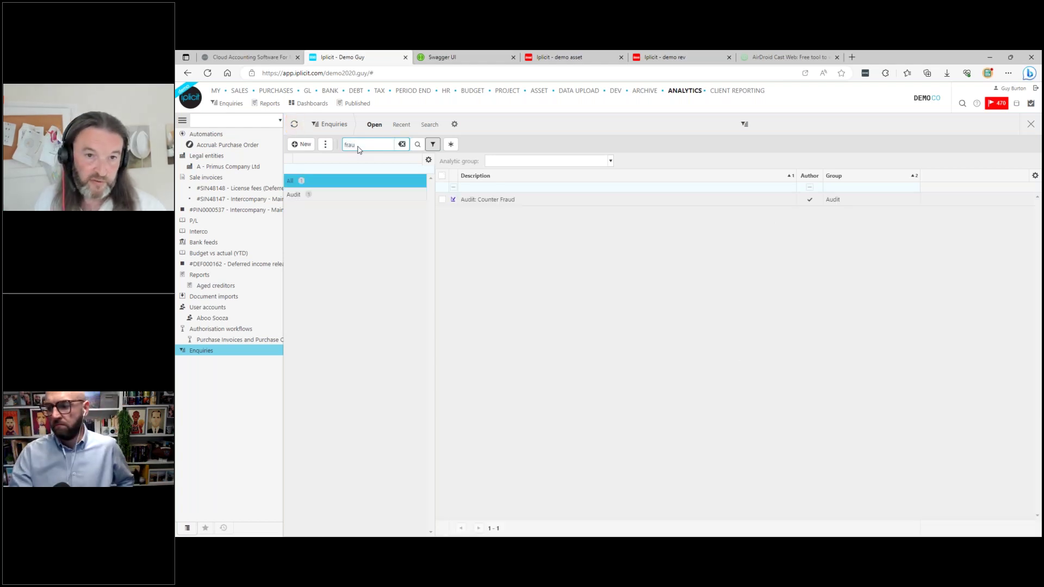
pyautogui.doubleClick(488, 199)
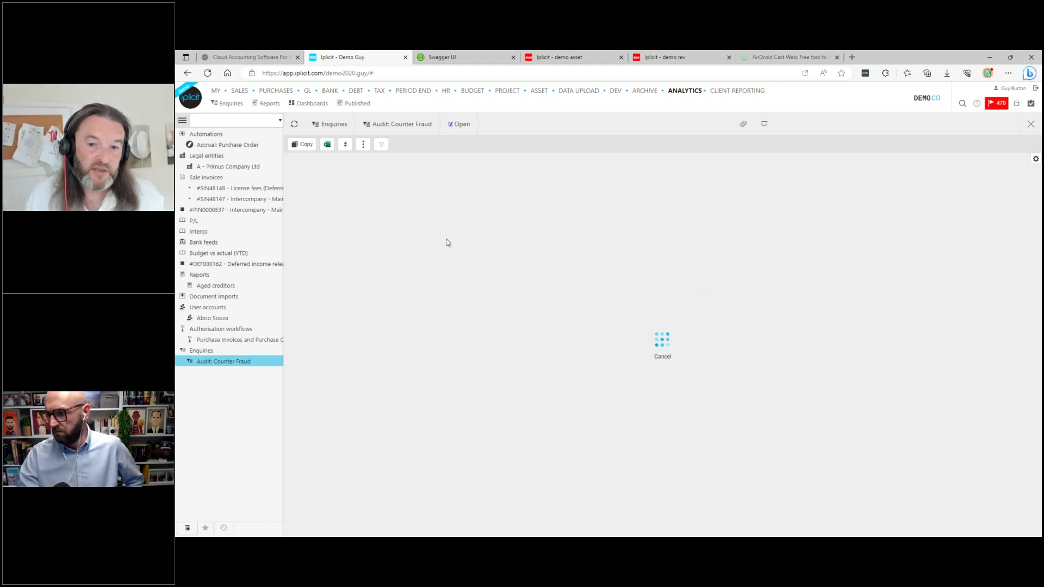
# - Expand the Same Bank account No. against multiple Suppliers group in the Counter Fraud enquiry results
pyautogui.click(352, 180)
pyautogui.click(349, 181)
pyautogui.click(347, 184)
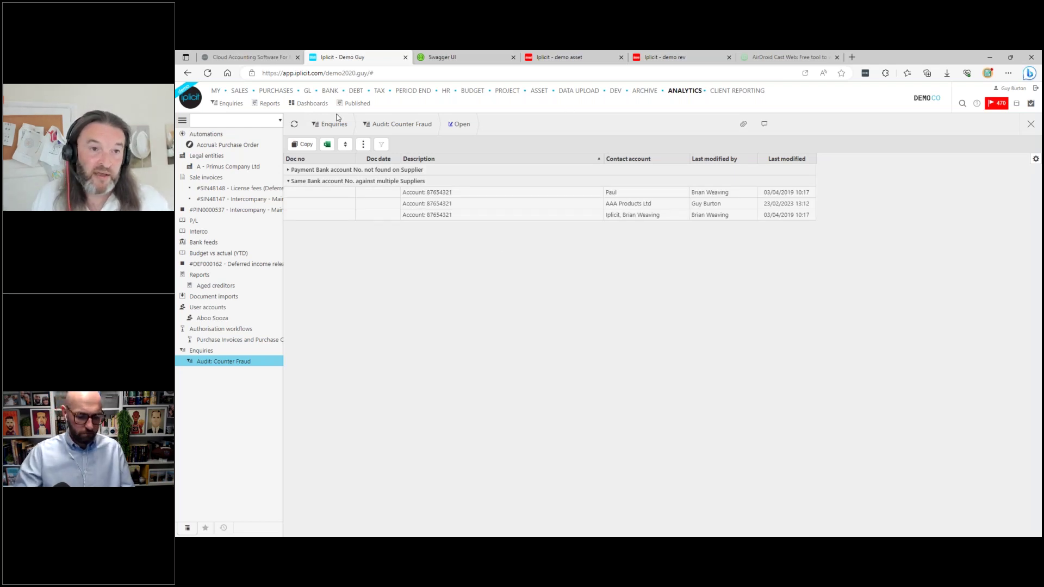
# - Return to the enquiries list and search it for "bank"
pyautogui.click(224, 104)
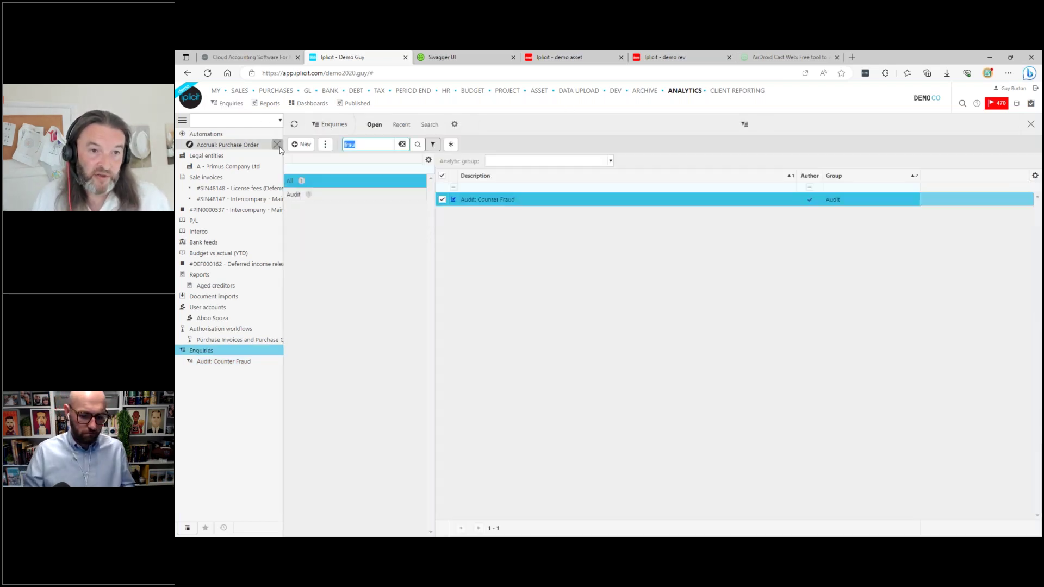
pyautogui.write('bank')
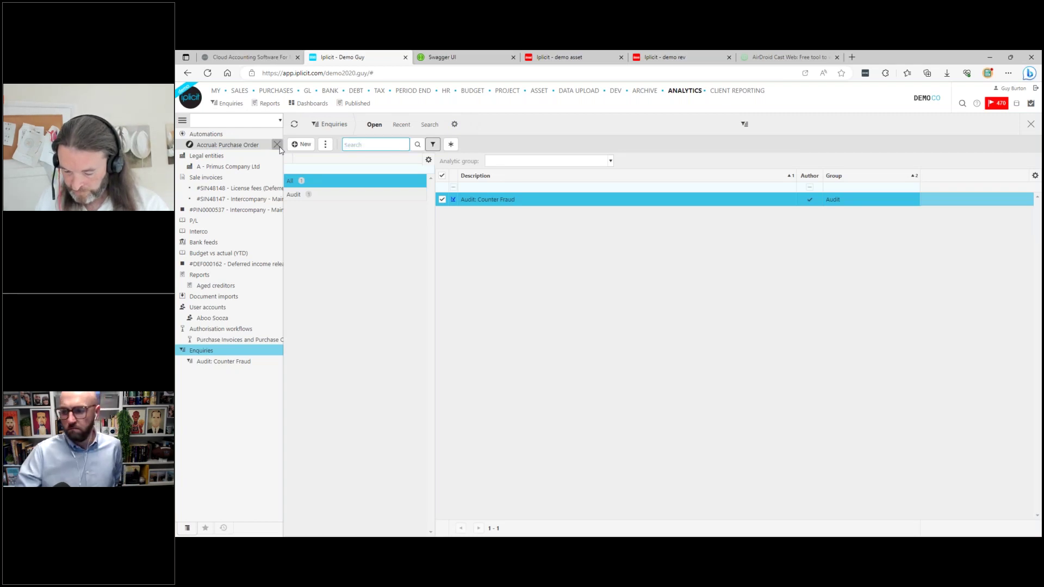
pyautogui.press('Return')
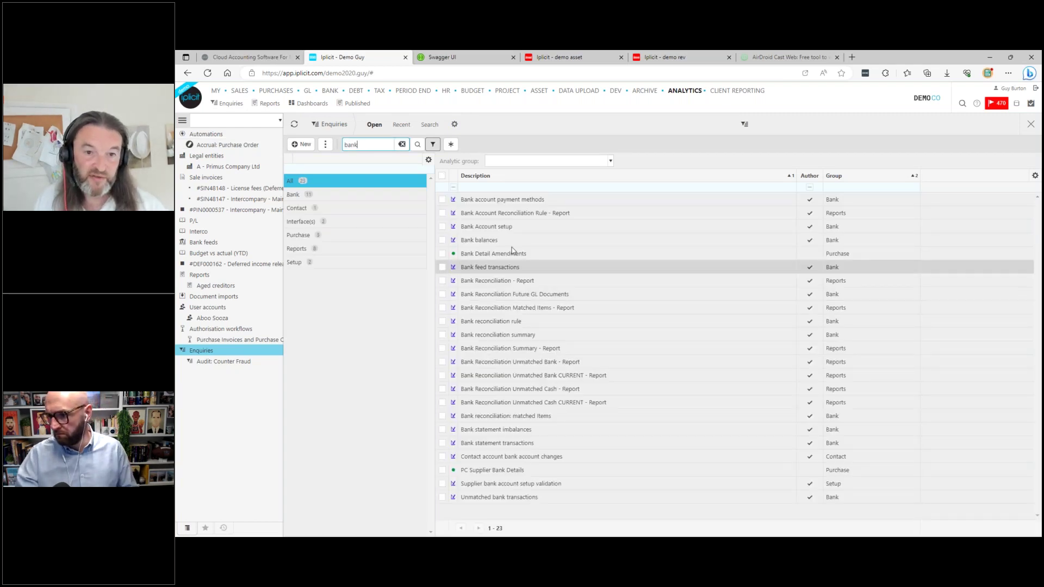
# - Open the Bank Detail Amendments enquiry and run it to list the supplier and contact bank account changes
pyautogui.doubleClick(512, 253)
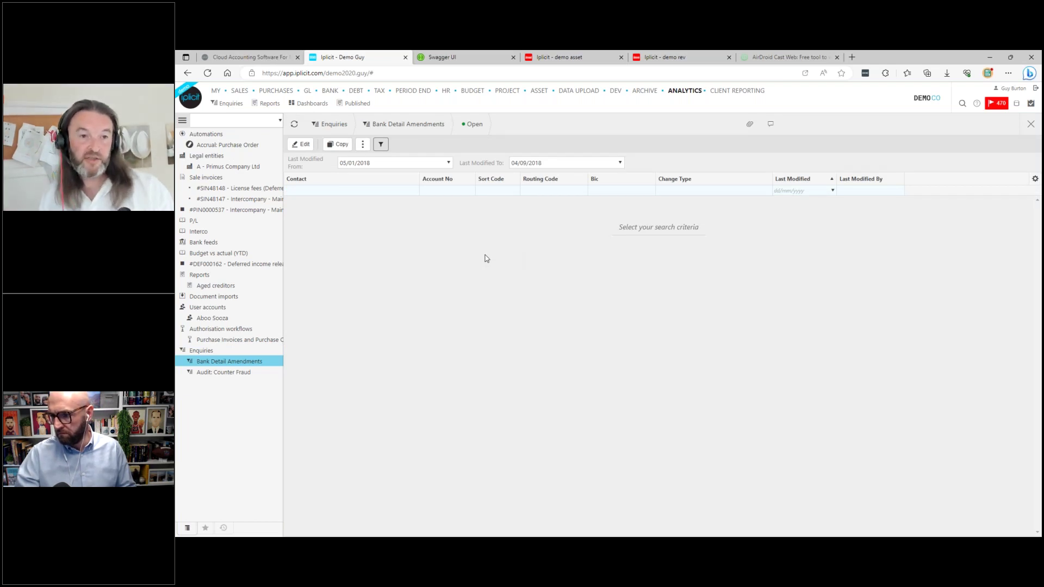
pyautogui.click(294, 124)
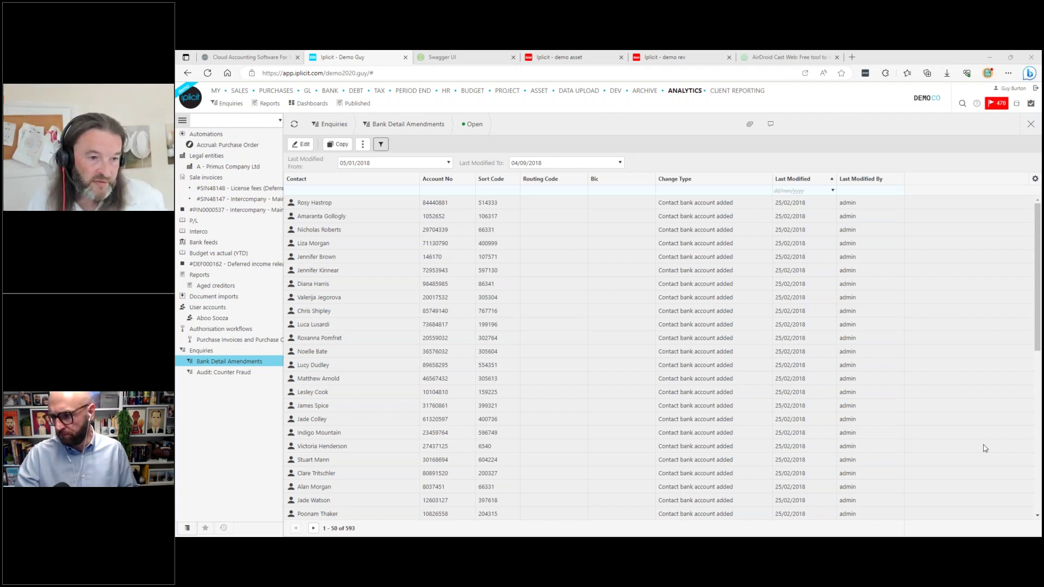
# - Search the enquiries list for "aud", open the Trial Balance (Audit) enquiry and display its transaction detail
pyautogui.click(330, 124)
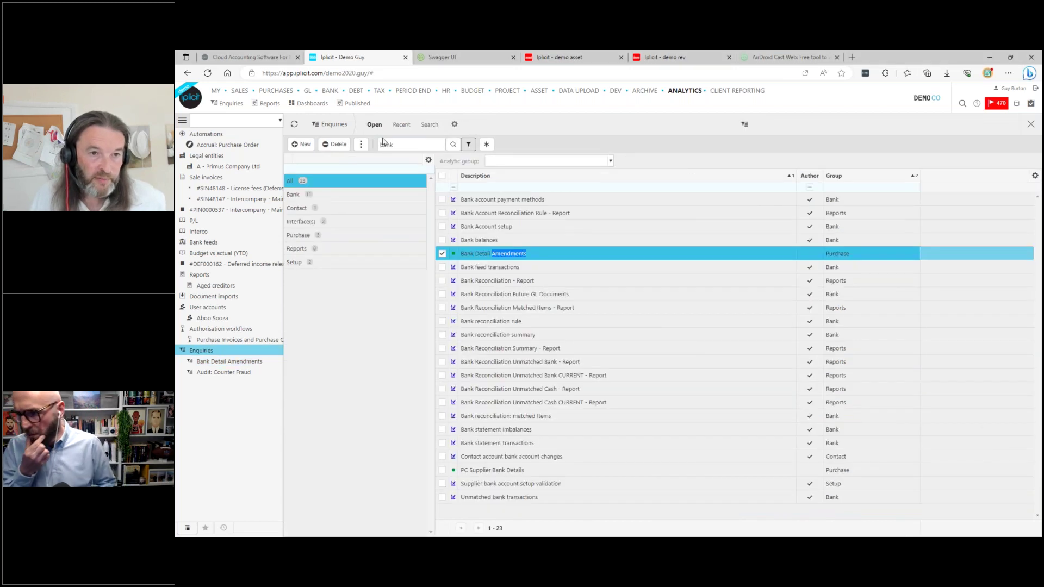
pyautogui.write('aud')
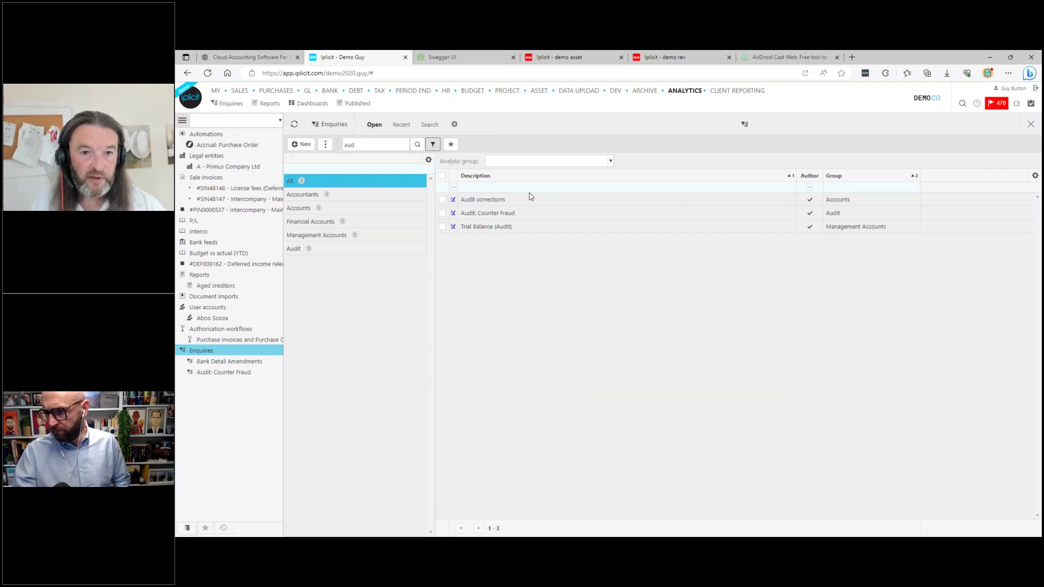
pyautogui.doubleClick(506, 229)
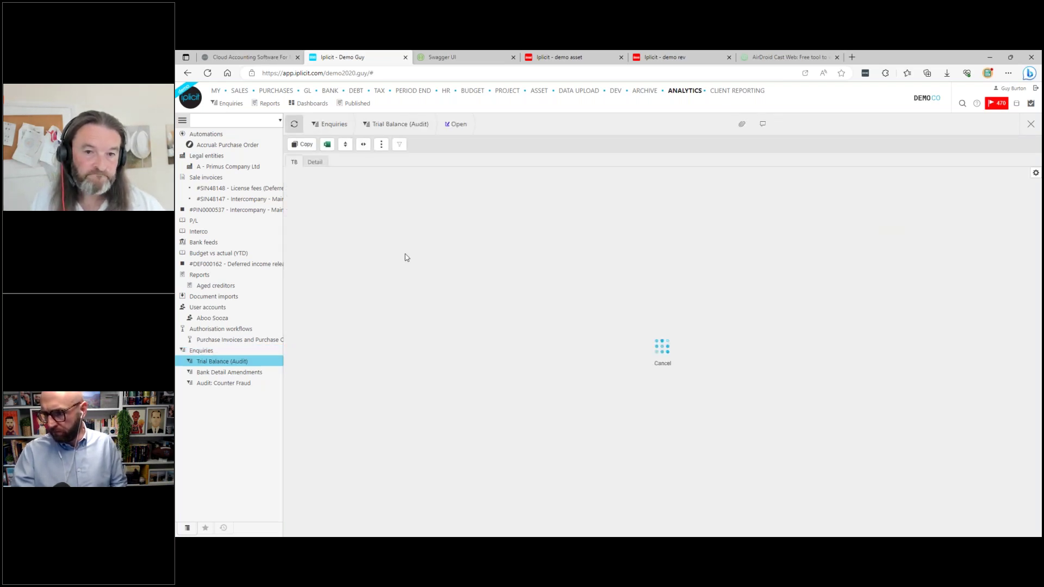
pyautogui.click(315, 161)
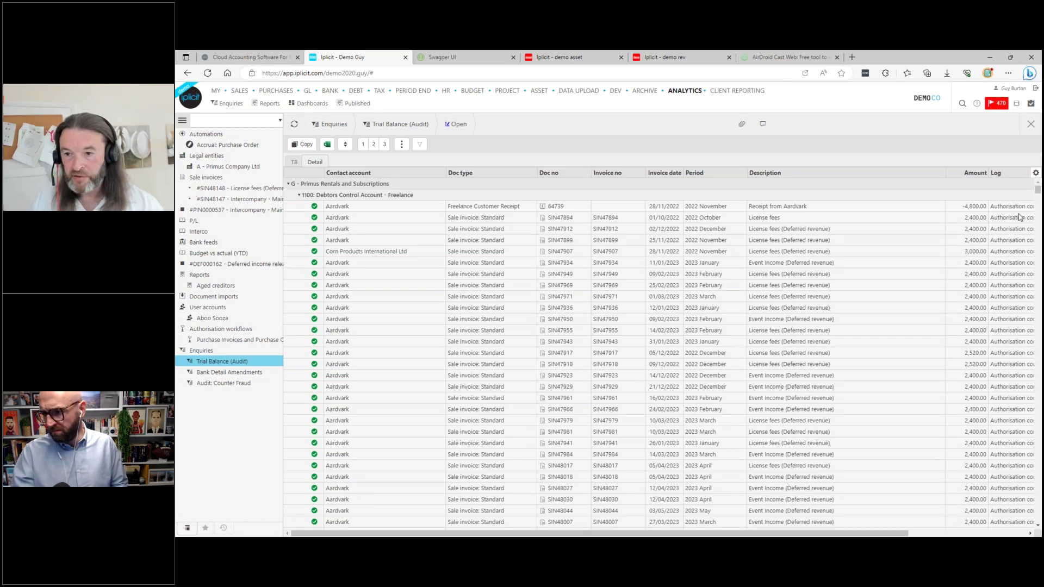
pyautogui.moveTo(729, 533)
pyautogui.mouseDown()
pyautogui.moveTo(846, 533)
pyautogui.moveTo(728, 533)
pyautogui.mouseUp()
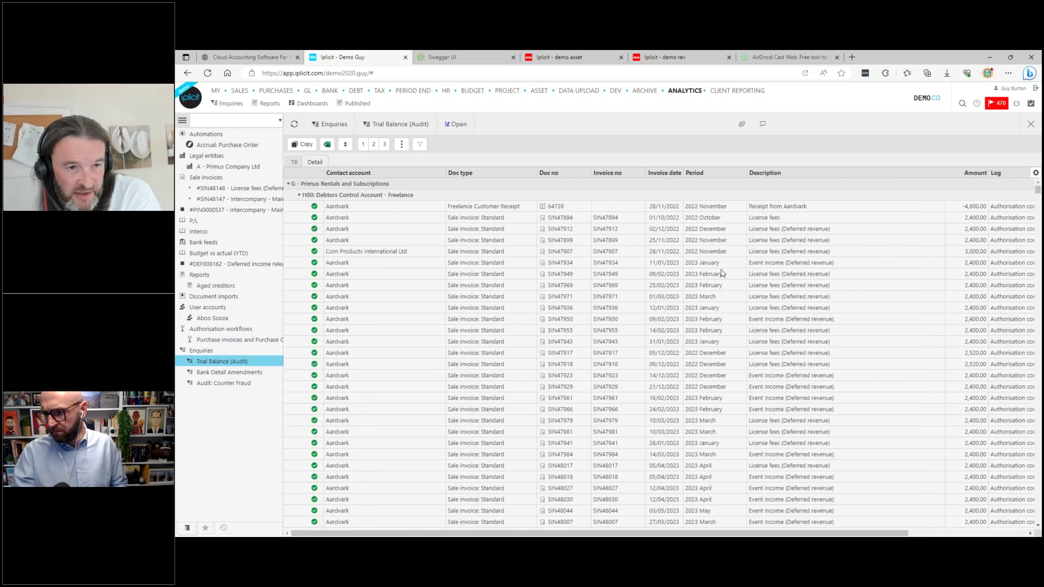
# - Drill from the trial balance detail into sale invoice SIN47894 and view its log history
pyautogui.keyDown('ctrl'); pyautogui.click(543, 219); pyautogui.keyUp('ctrl')
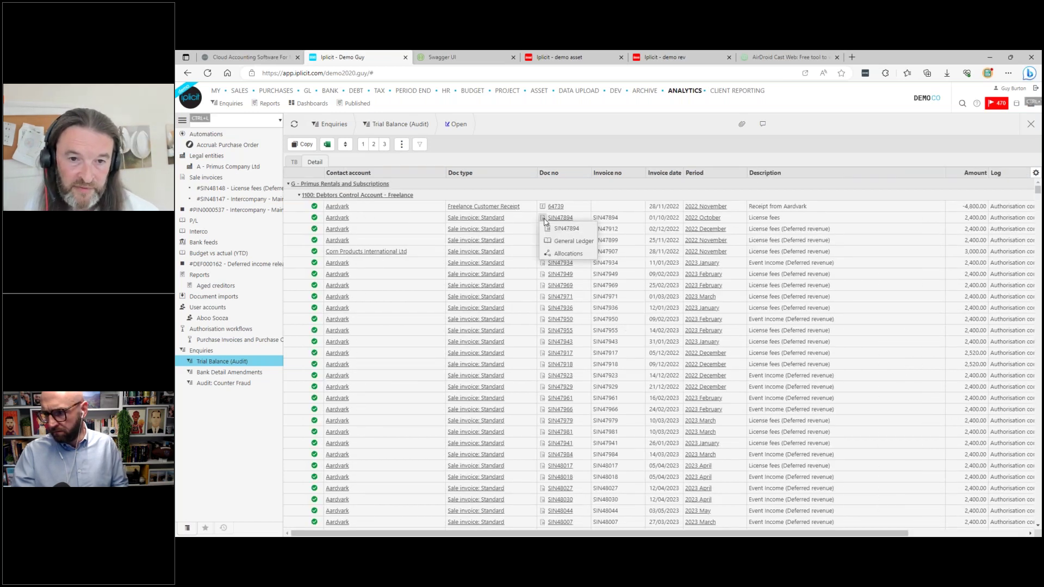
pyautogui.click(560, 229)
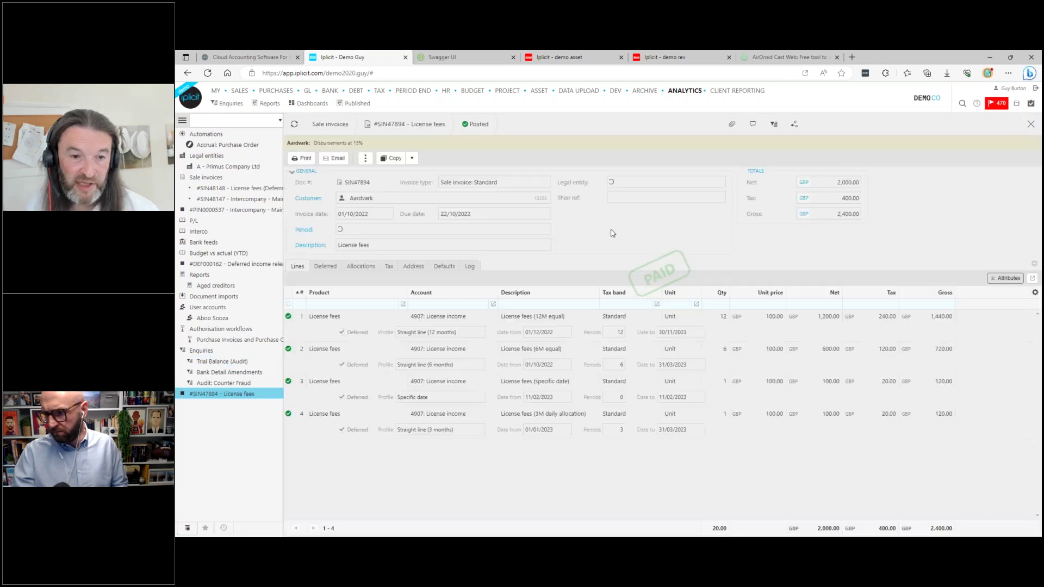
pyautogui.click(469, 267)
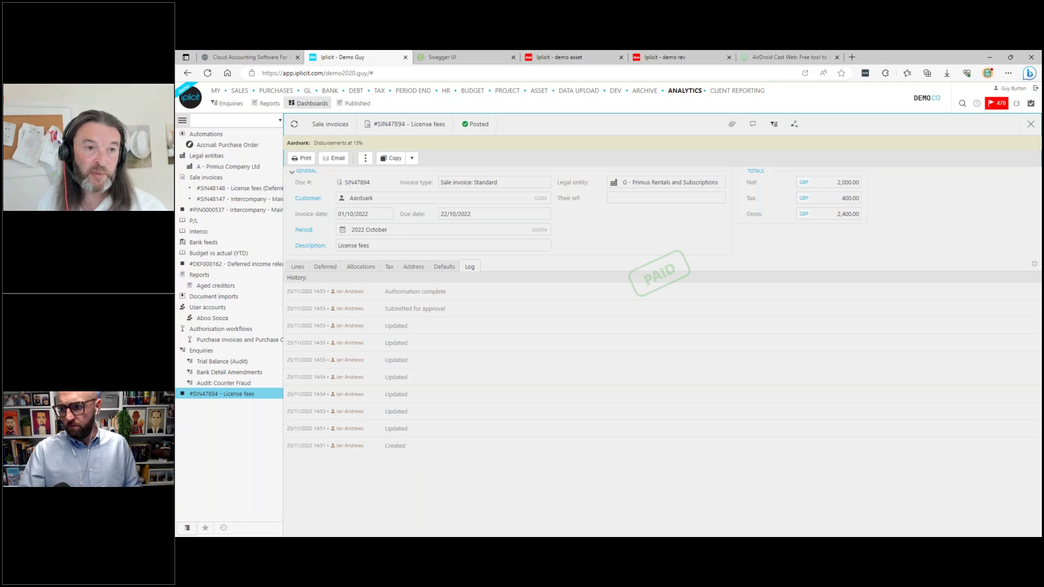
# - Open the AAA Products Ltd record in the purchasing suppliers list and view its log history
pyautogui.click(277, 91)
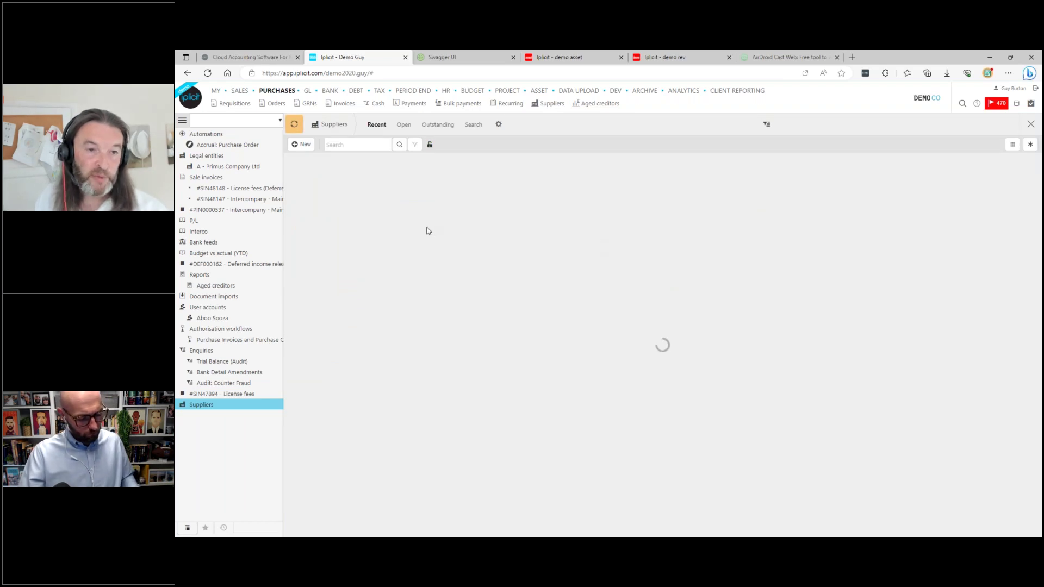
pyautogui.doubleClick(448, 253)
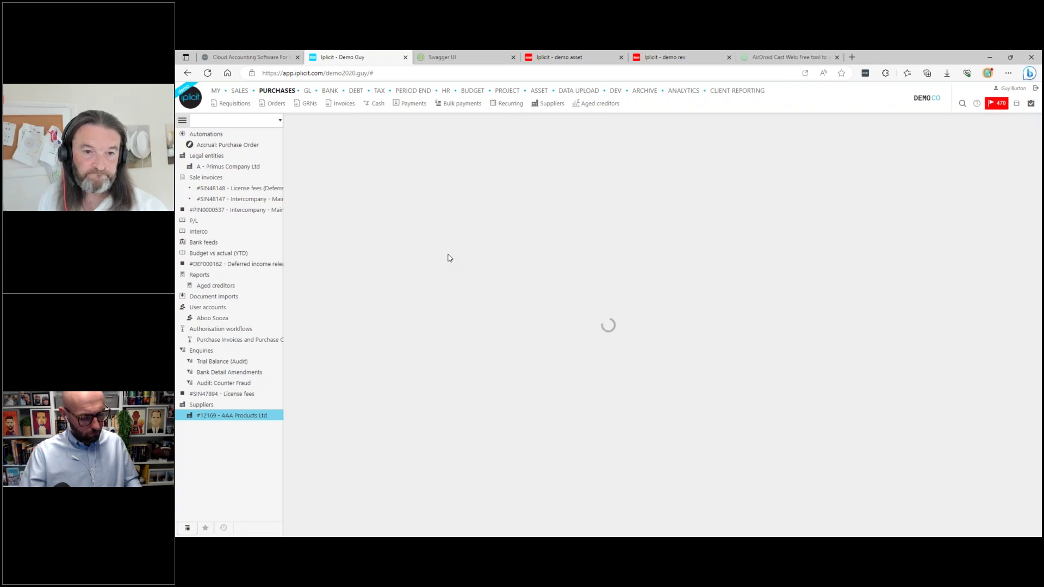
pyautogui.click(623, 195)
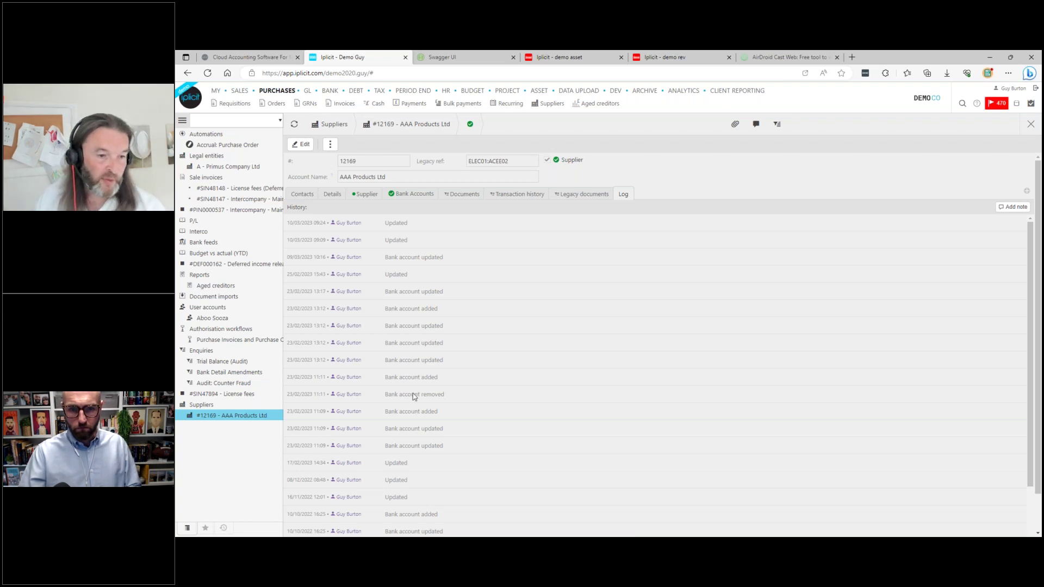
# - Return to the Audit: Counter Fraud enquiry and expand the Payment Bank account No. not found on Supplier group
pyautogui.click(250, 383)
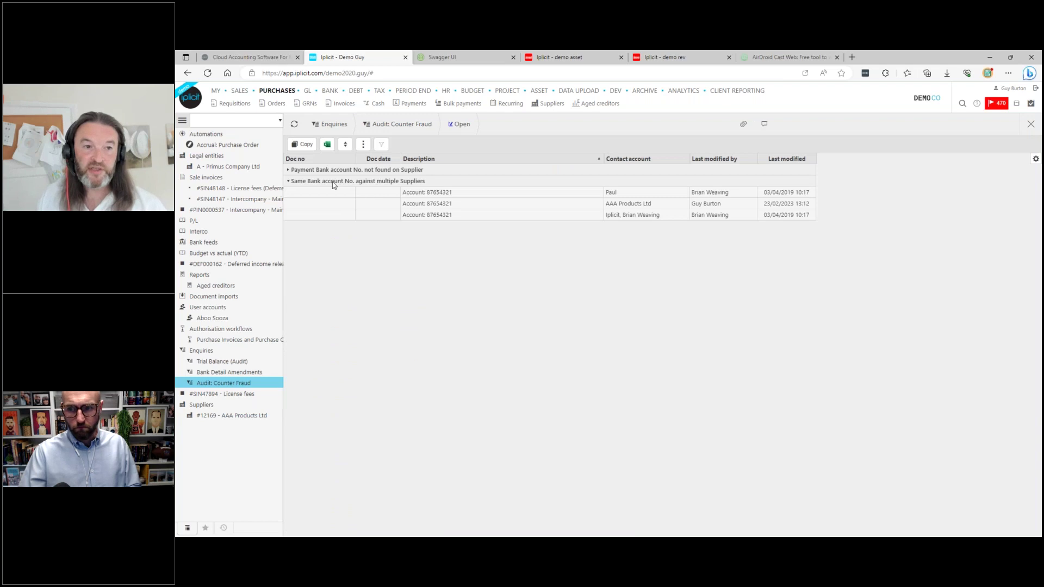
pyautogui.click(319, 171)
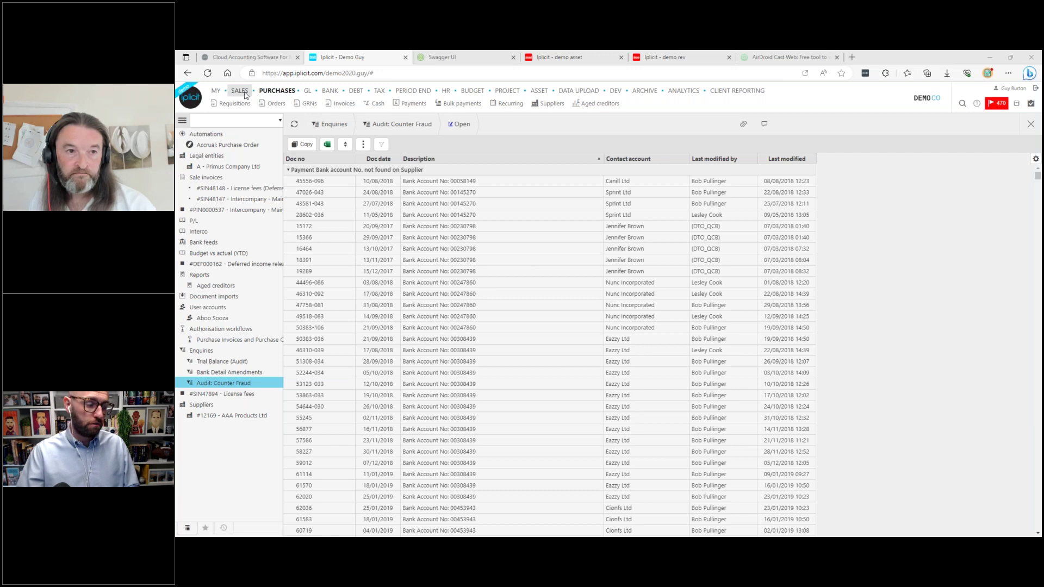
# - Open the general ledger P/L report by financial year
pyautogui.click(307, 92)
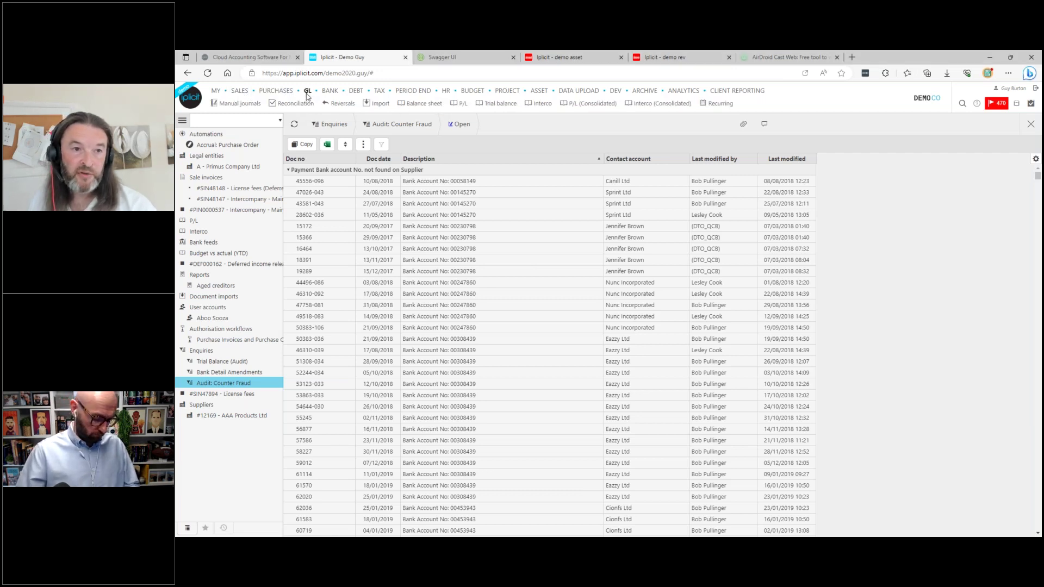
pyautogui.click(458, 104)
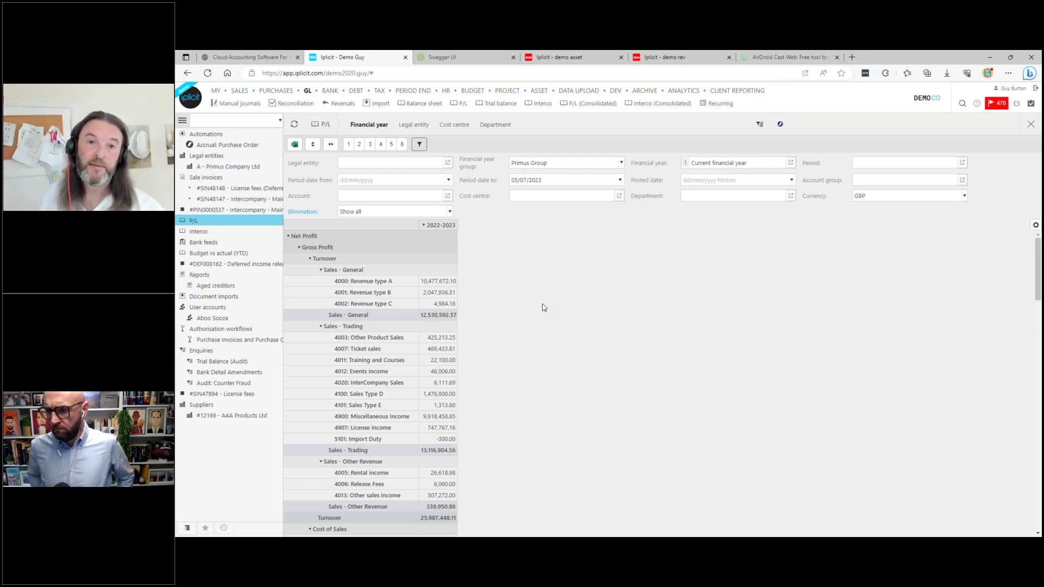
# - List the recent VAT returns and open the Oct-Dec 2022 return for Primus Group UK
pyautogui.click(380, 90)
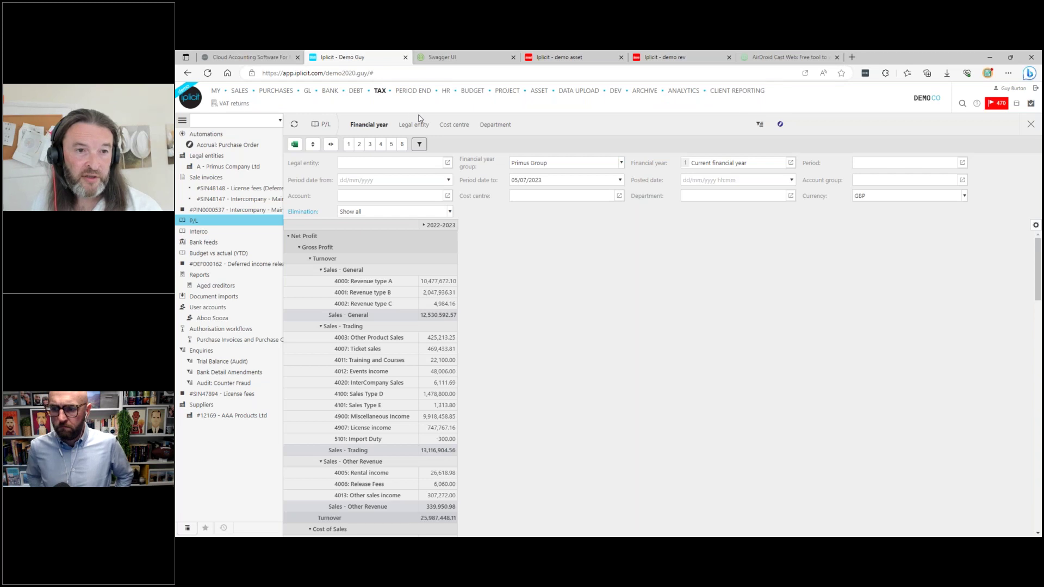
pyautogui.click(233, 104)
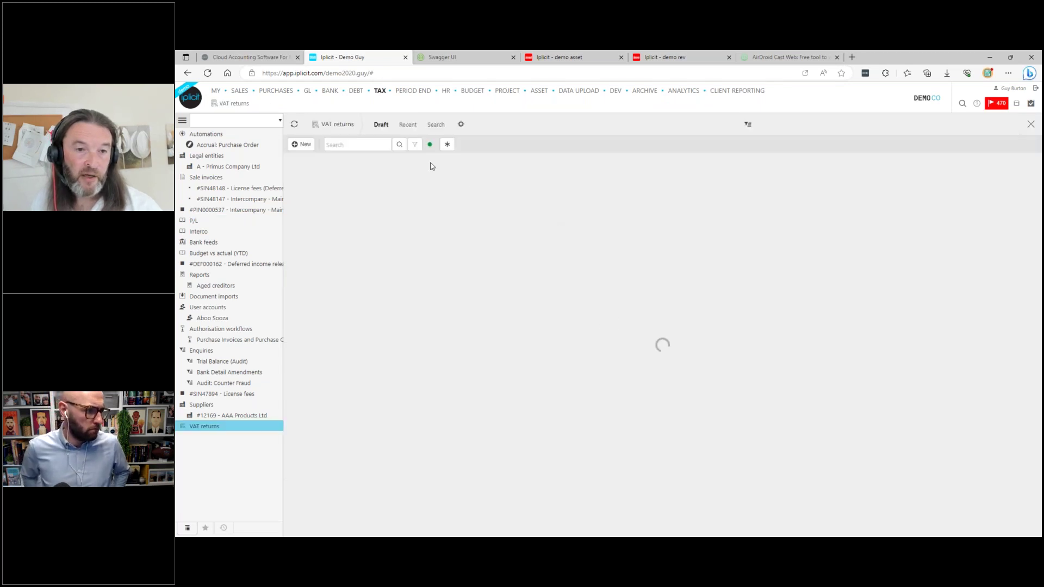
pyautogui.click(408, 124)
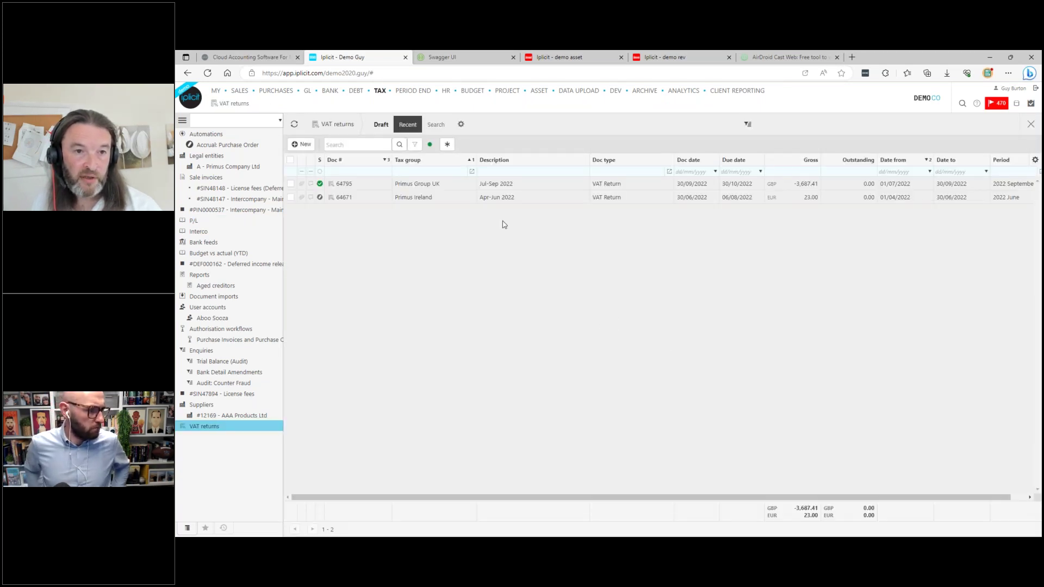
pyautogui.doubleClick(427, 185)
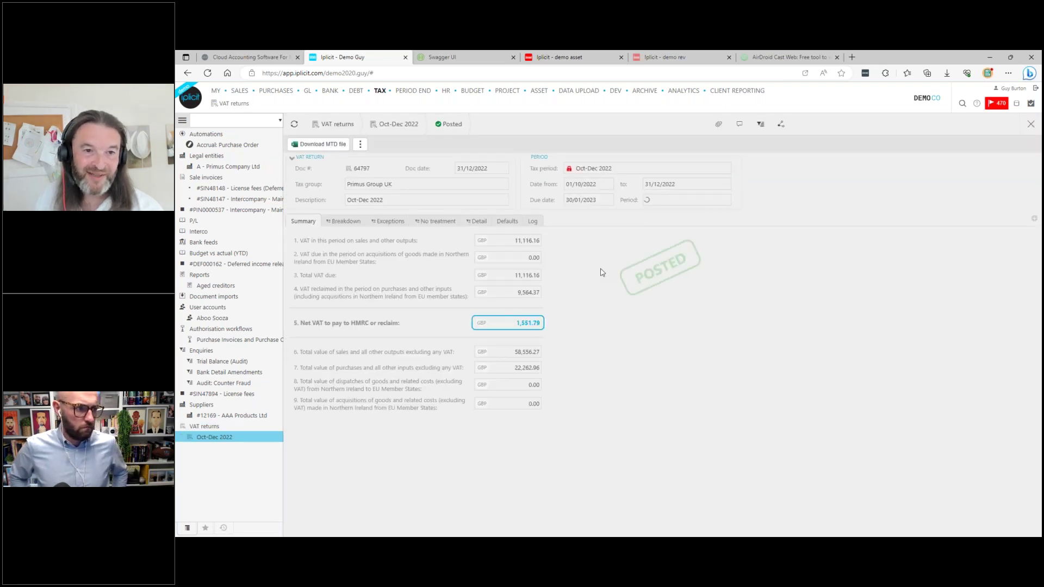
# - Break the VAT return figures down by adding Legal entity as the first column field, and expand the companies to Oct-Dec 2022
pyautogui.click(344, 221)
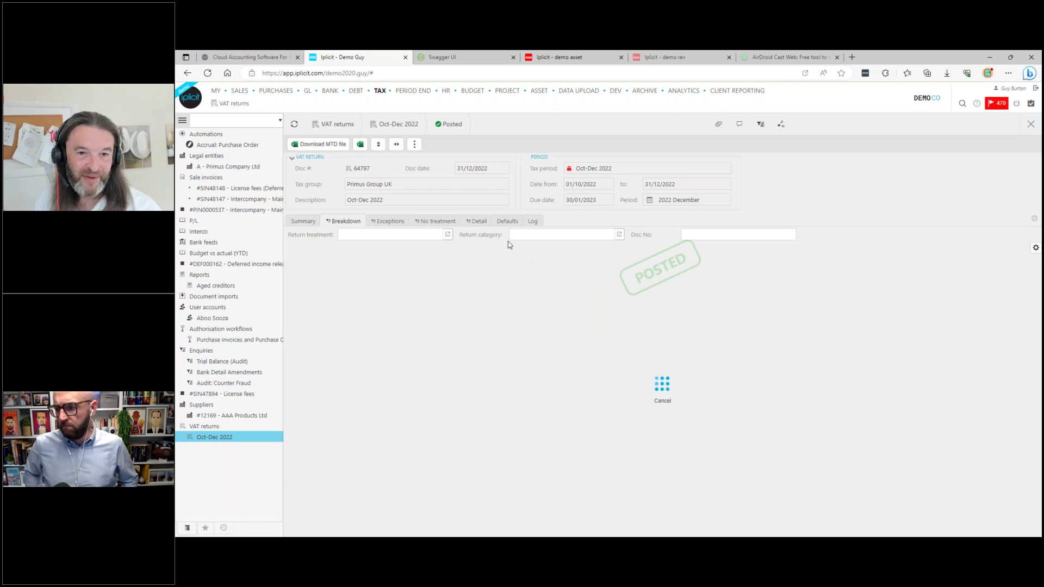
pyautogui.click(445, 248)
pyautogui.click(1036, 248)
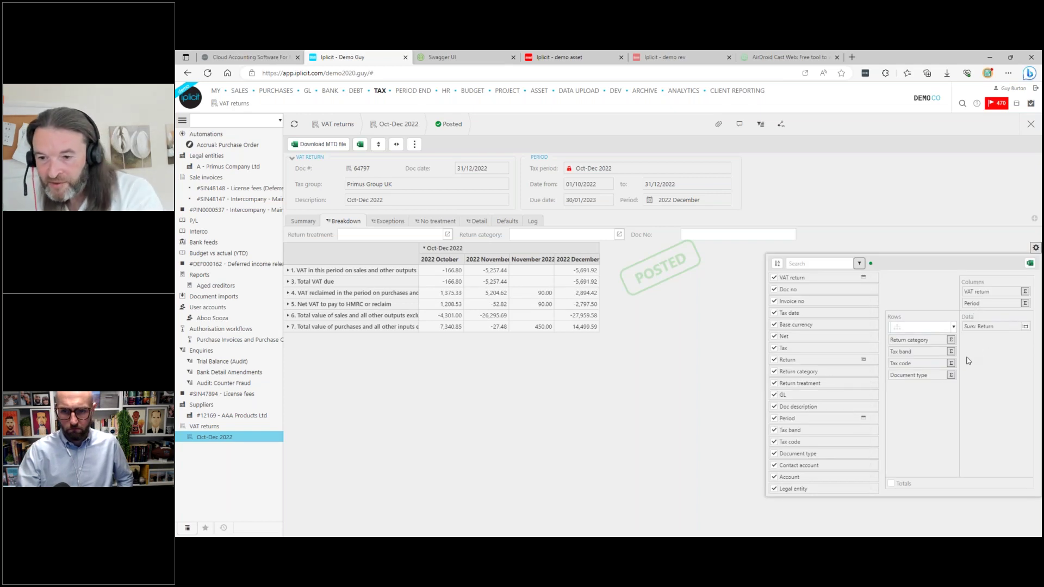
pyautogui.moveTo(799, 491); pyautogui.dragTo(985, 290)
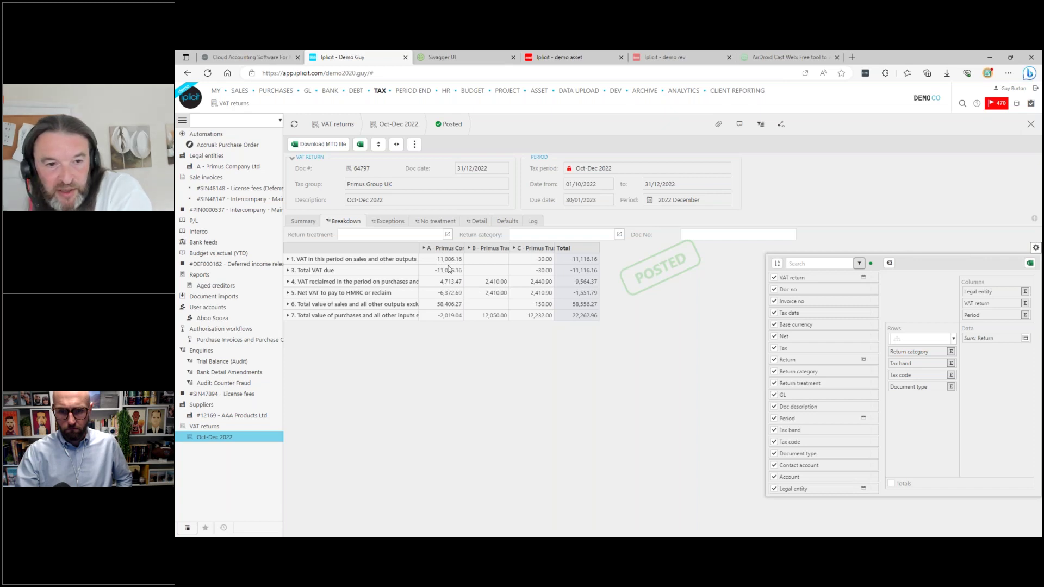
pyautogui.click(480, 249)
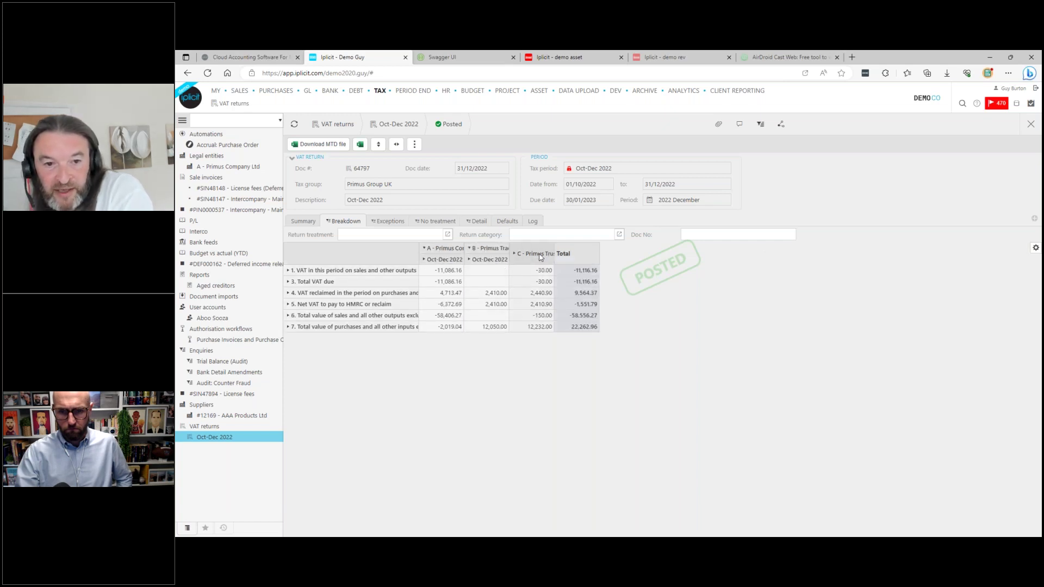
pyautogui.click(540, 254)
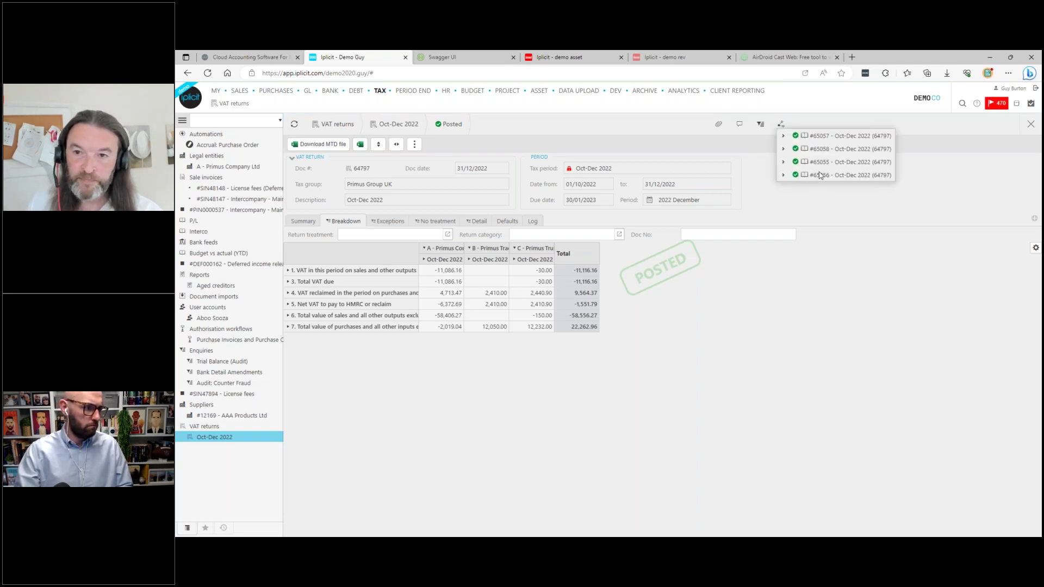
# - Open journal 65058 linked to the VAT return, check the Manual Journals user guide page and close the guide
pyautogui.click(827, 150)
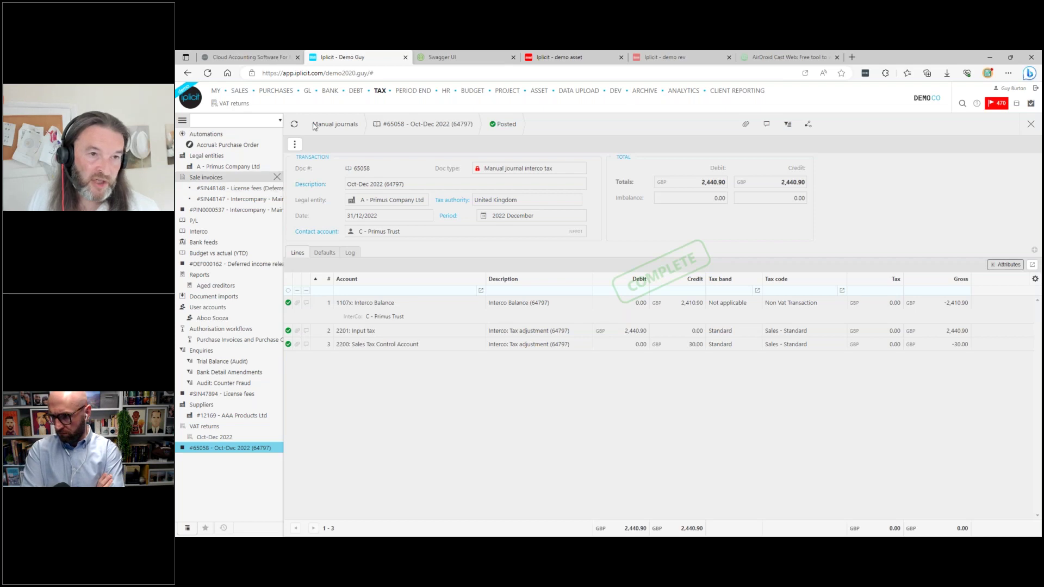
pyautogui.click(977, 104)
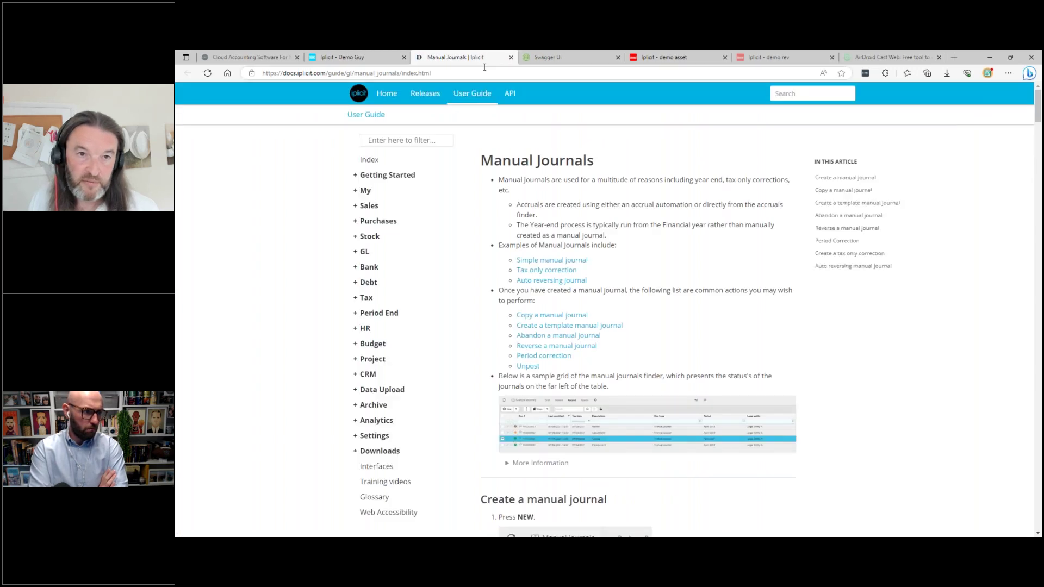
pyautogui.click(511, 57)
# - Run a global document search for 10127 and open purchase invoice PIN10127 from AAA Products Ltd
pyautogui.click(963, 104)
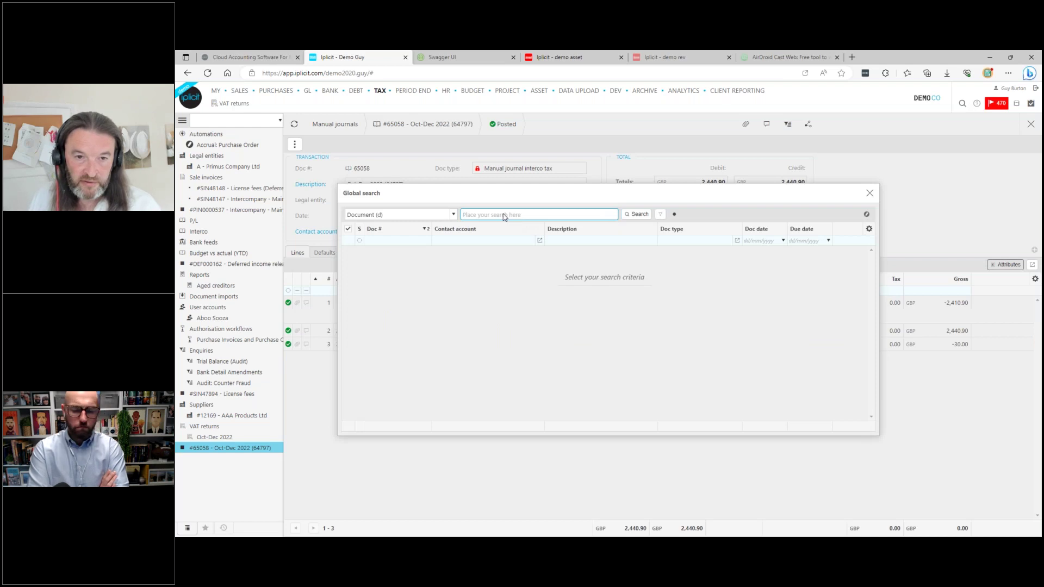
pyautogui.write('10127')
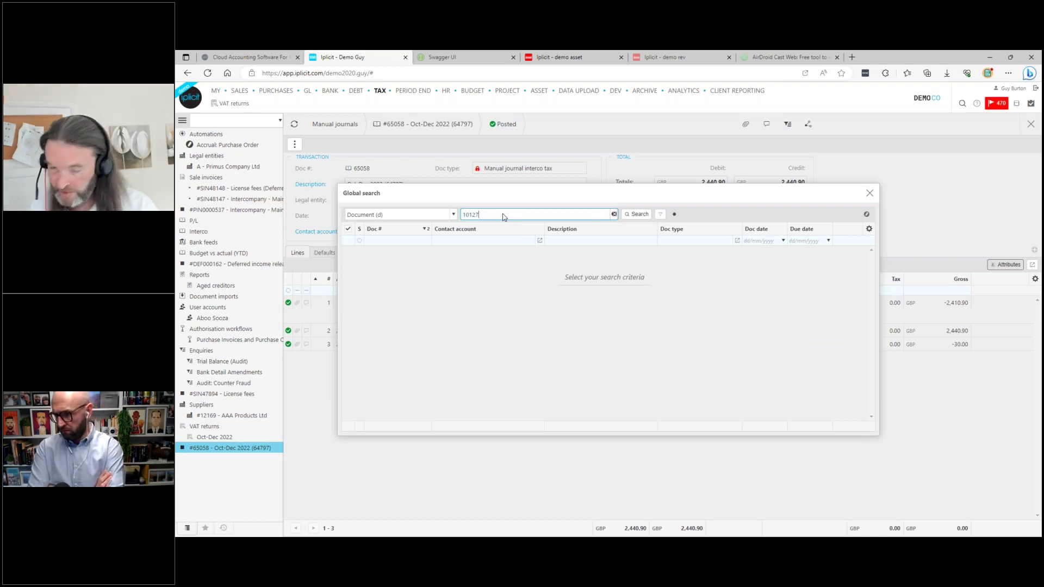
pyautogui.press('Return')
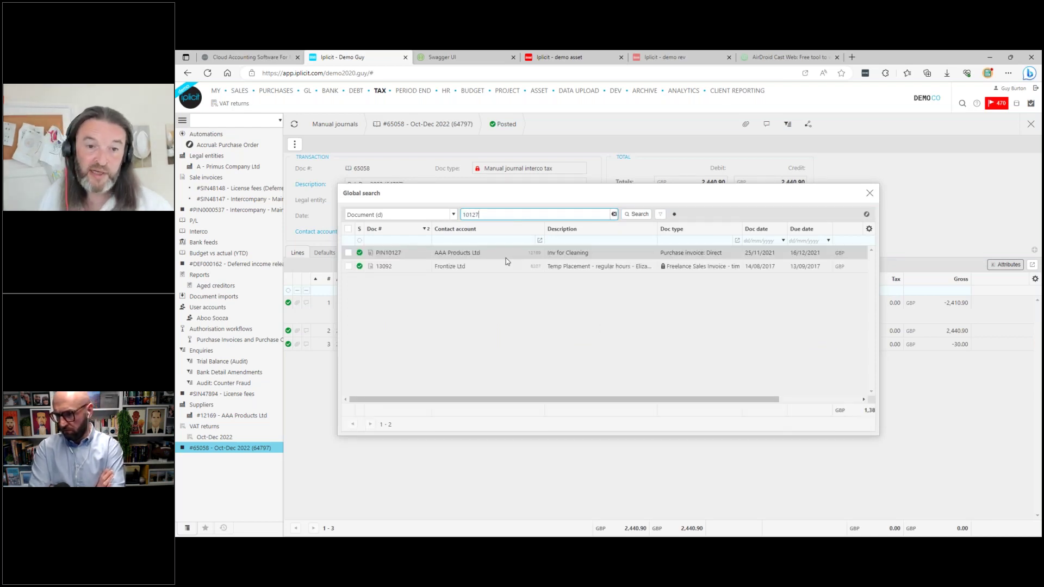
pyautogui.doubleClick(391, 253)
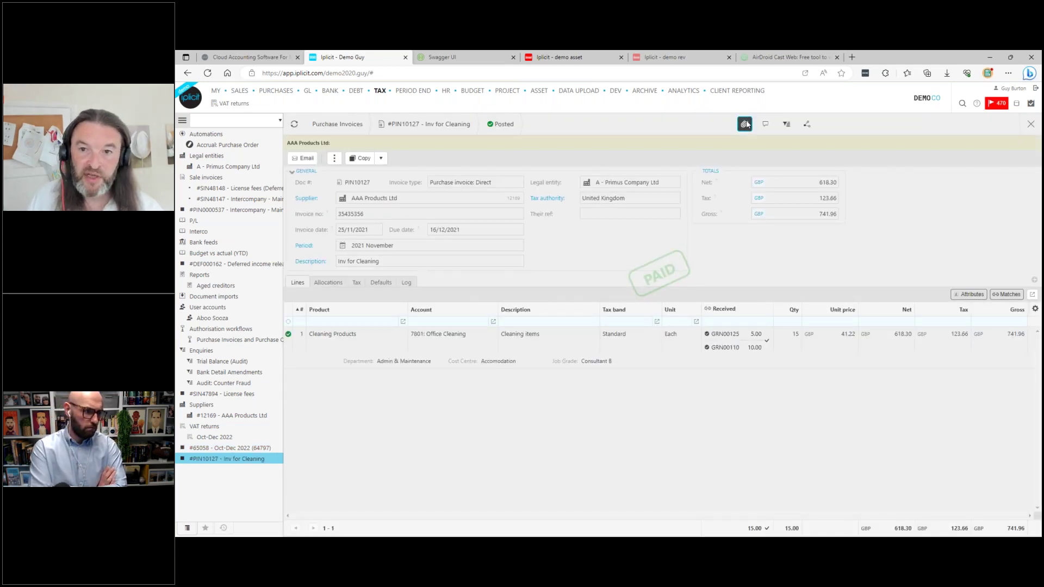
# - Preview the Delivery Note Example.jpg file attached to the purchase invoice
pyautogui.click(745, 124)
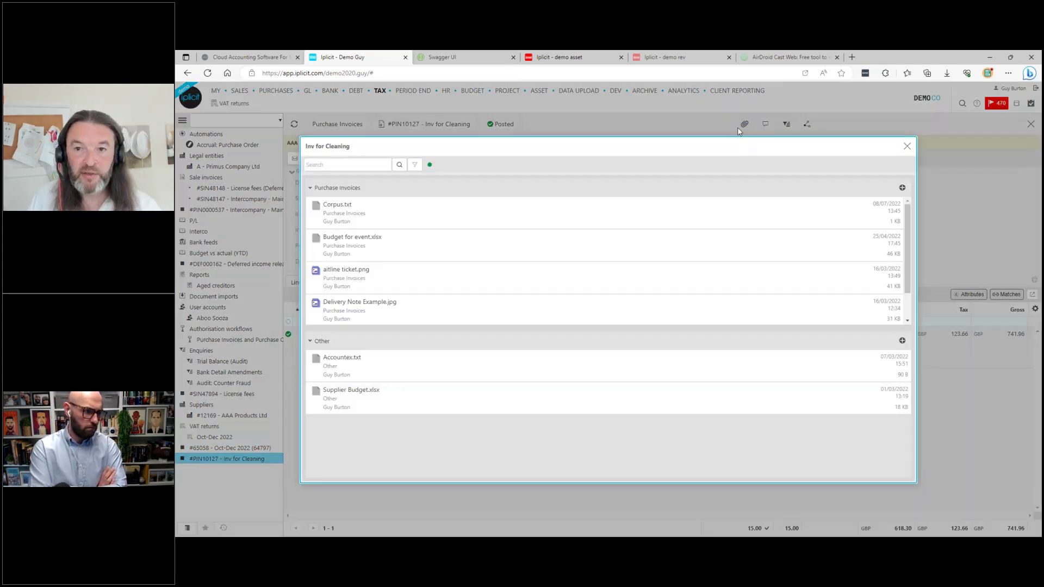
pyautogui.click(361, 306)
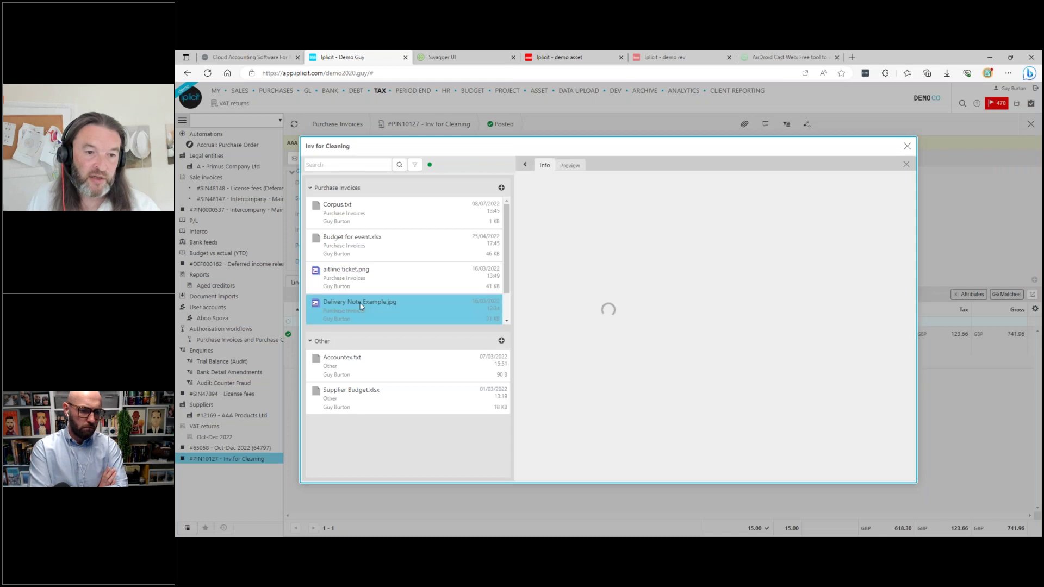
pyautogui.click(576, 165)
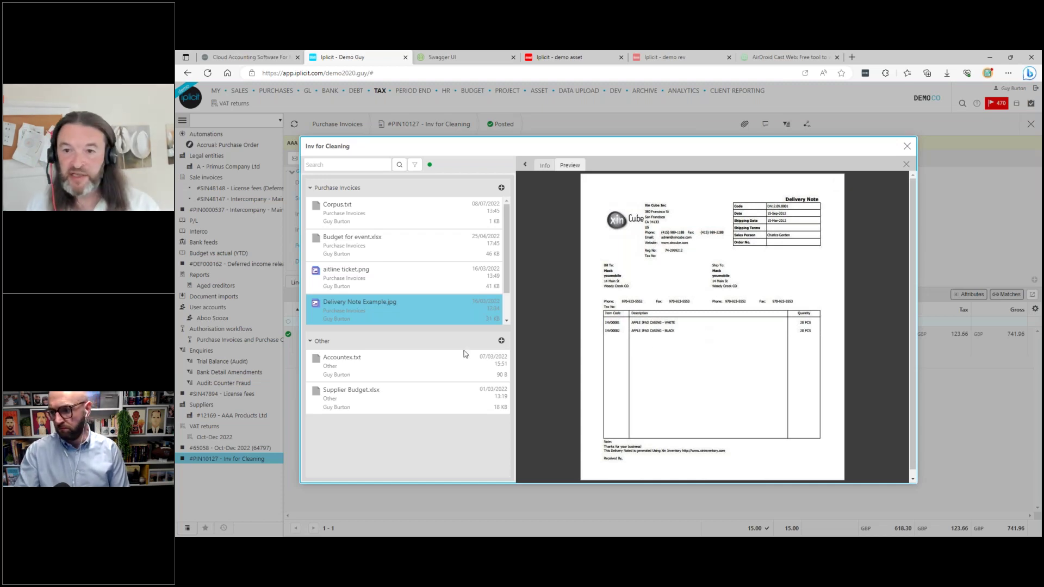
# - Close the attachment viewer, open the Exchange rate types list and select the Company rate entry
pyautogui.click(907, 147)
pyautogui.click(212, 124)
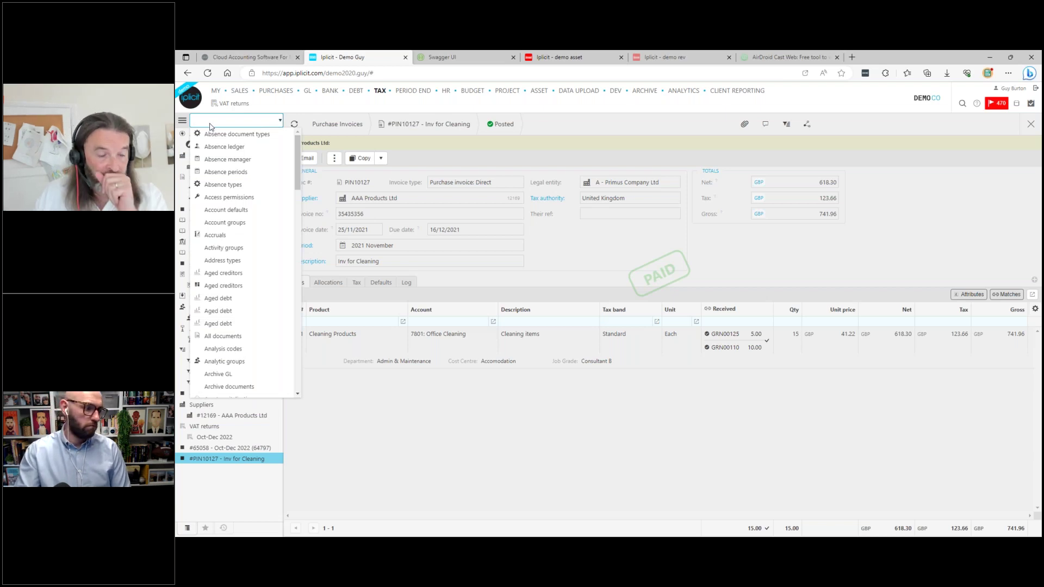
pyautogui.write('exch')
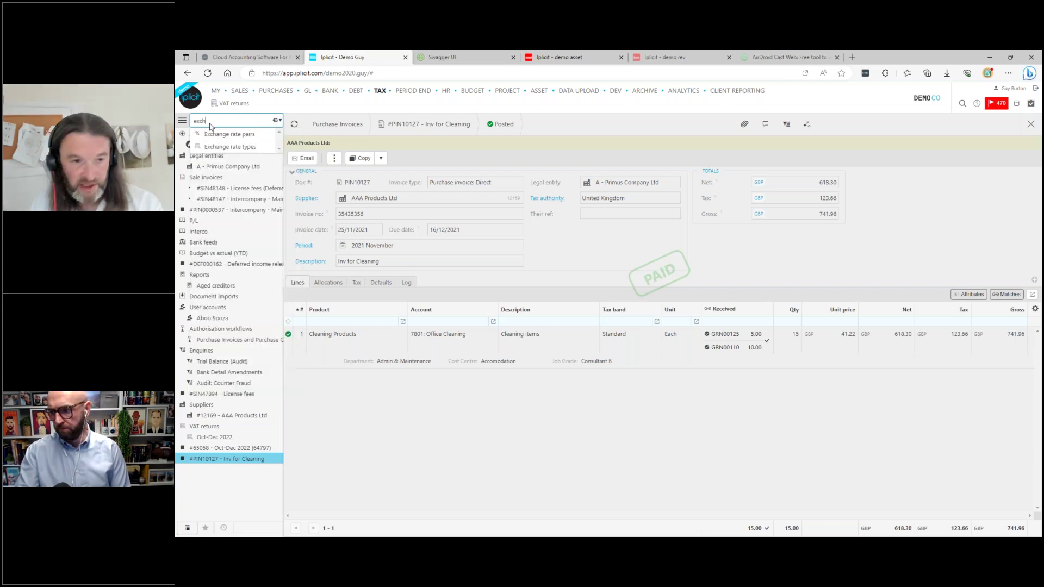
pyautogui.click(235, 148)
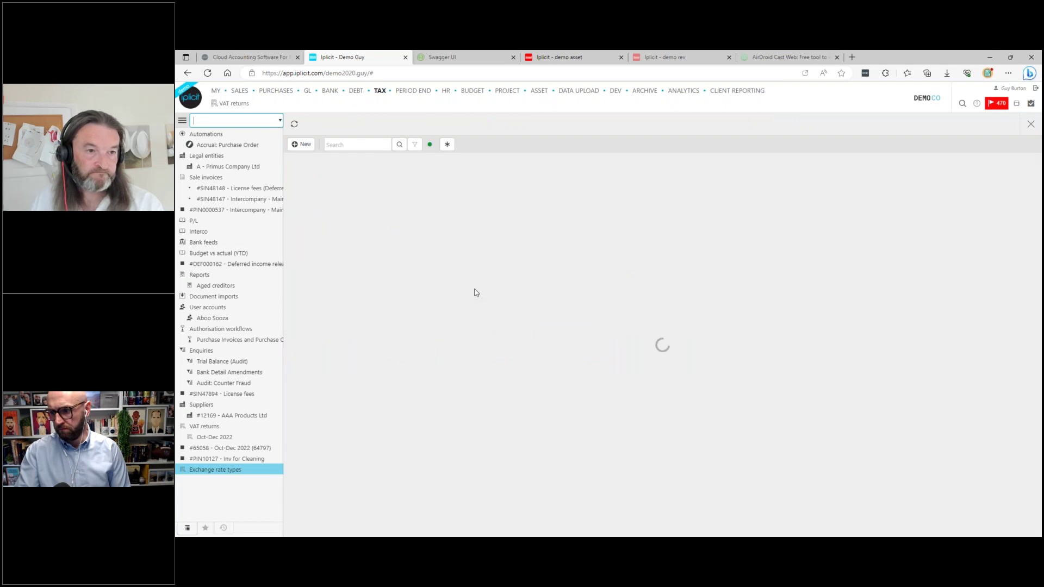
pyautogui.click(399, 198)
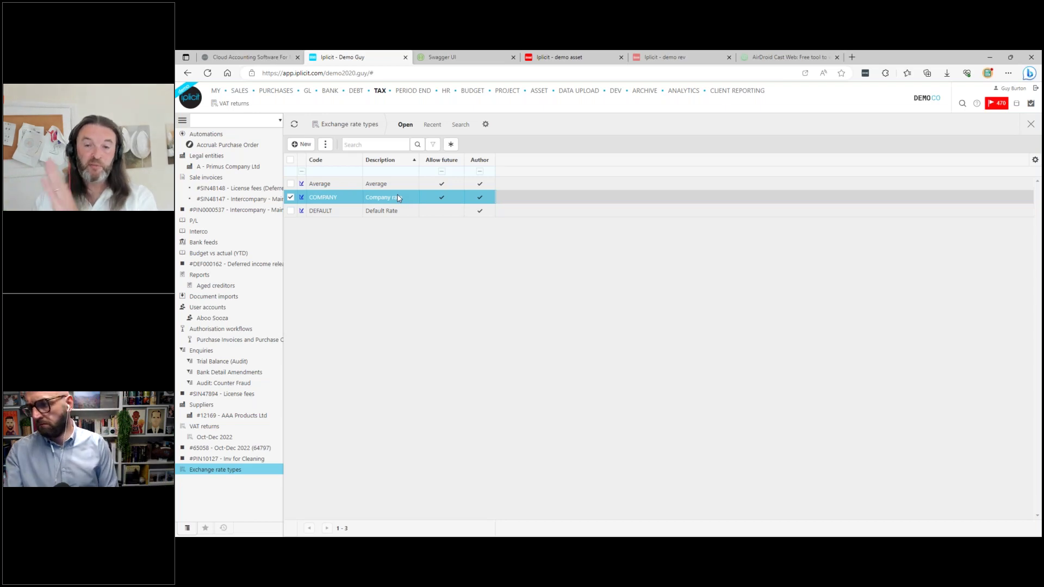
# - Go to the iplicit website's login page, choose the demo multi account, fill in the account password and log in
pyautogui.hotkey('ctrl', '1')
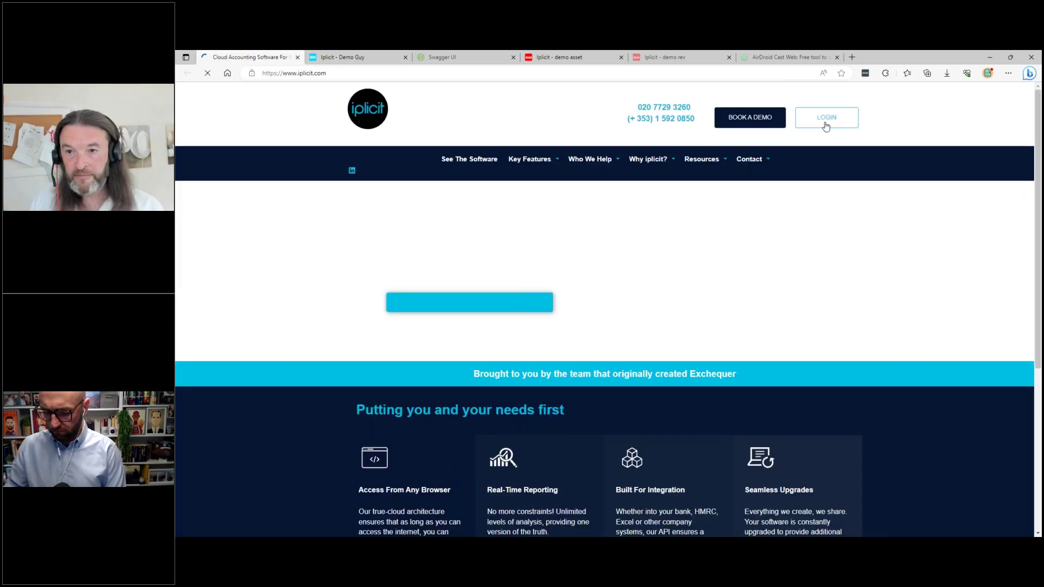
pyautogui.click(826, 118)
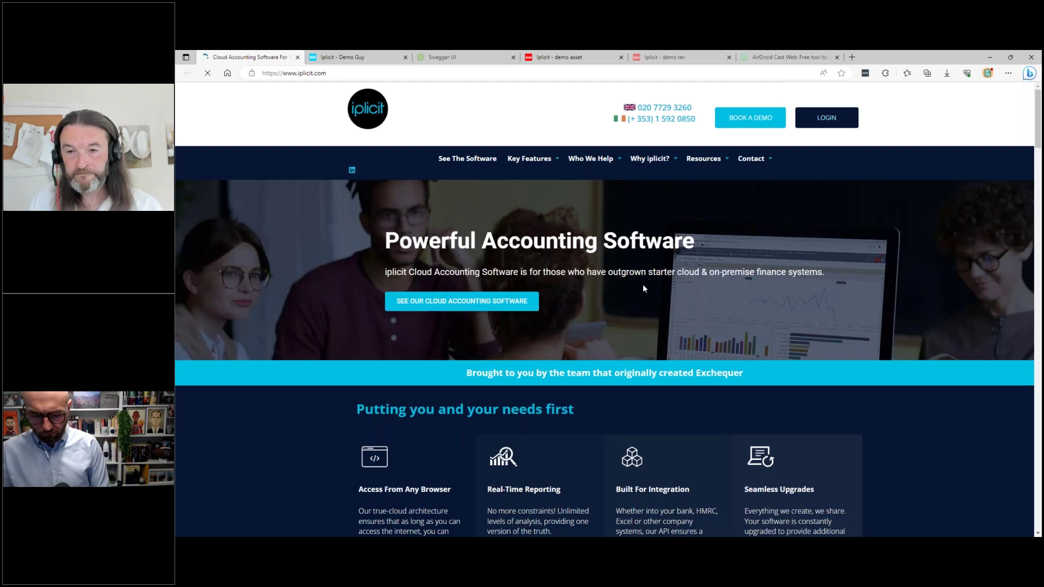
pyautogui.scroll(-1, 608, 290)
pyautogui.scroll(-3, 608, 290)
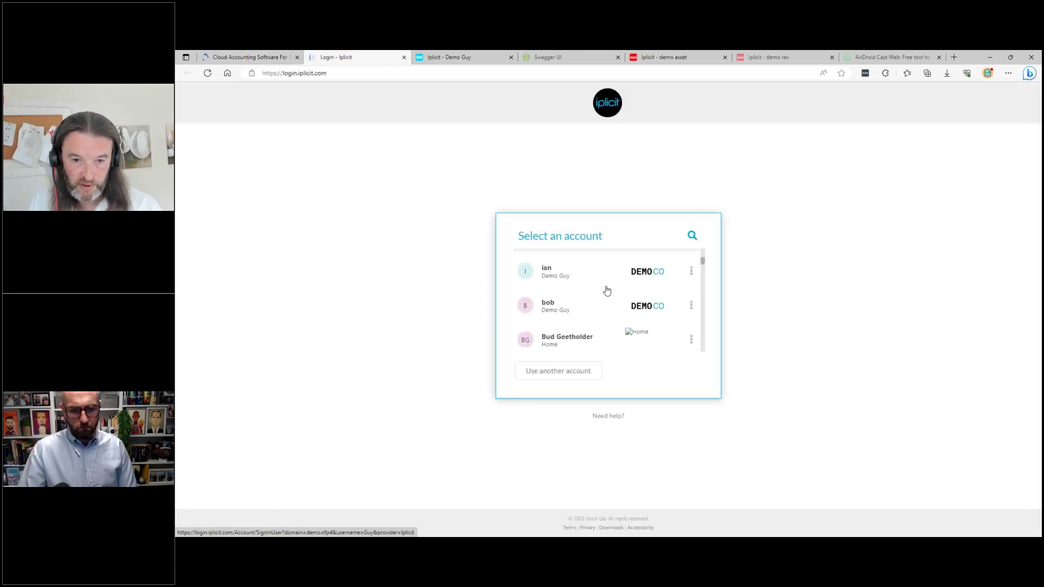
pyautogui.scroll(-3, 607, 290)
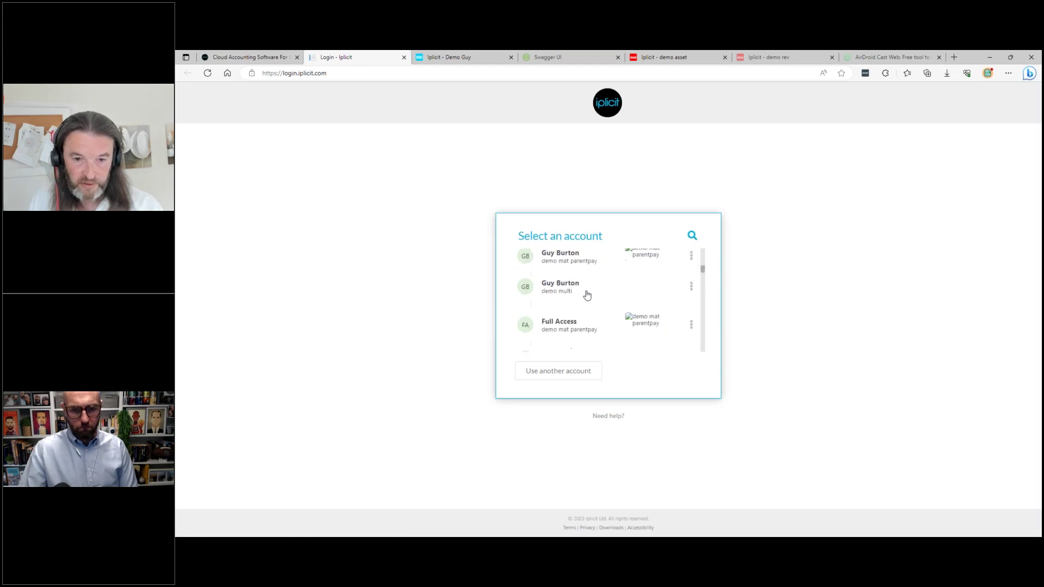
pyautogui.click(557, 289)
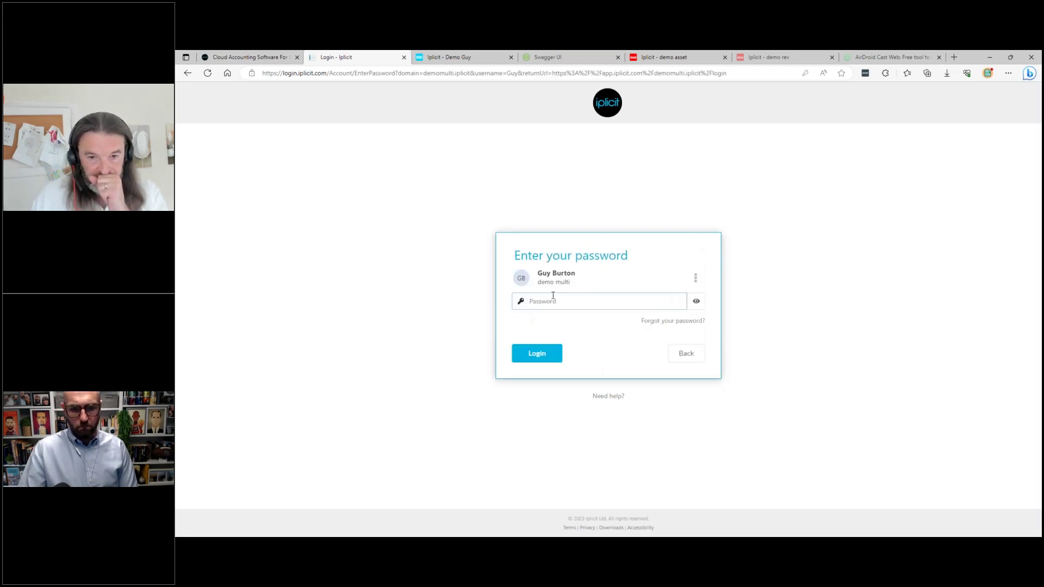
pyautogui.click(553, 297)
pyautogui.click(543, 333)
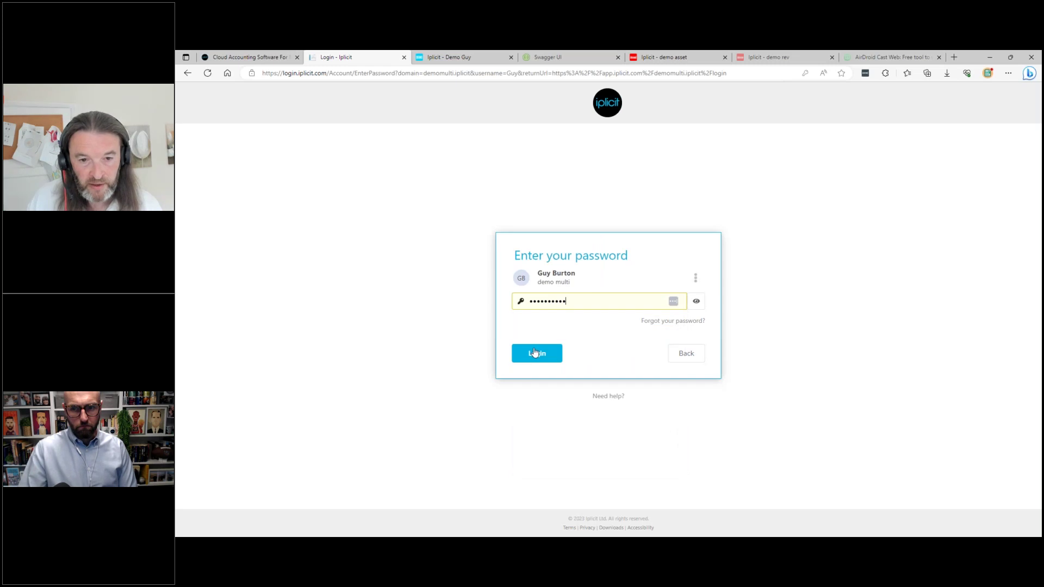
pyautogui.click(535, 353)
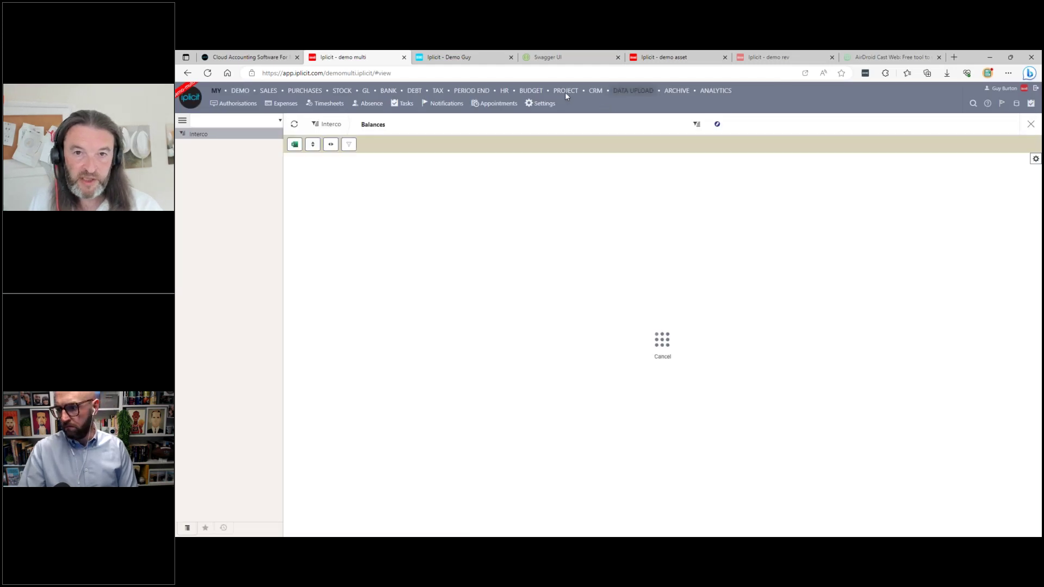
# - Open the Trial balance (Local & consolidation) enquiry from the favourites and load its figures
pyautogui.click(205, 529)
pyautogui.click(217, 180)
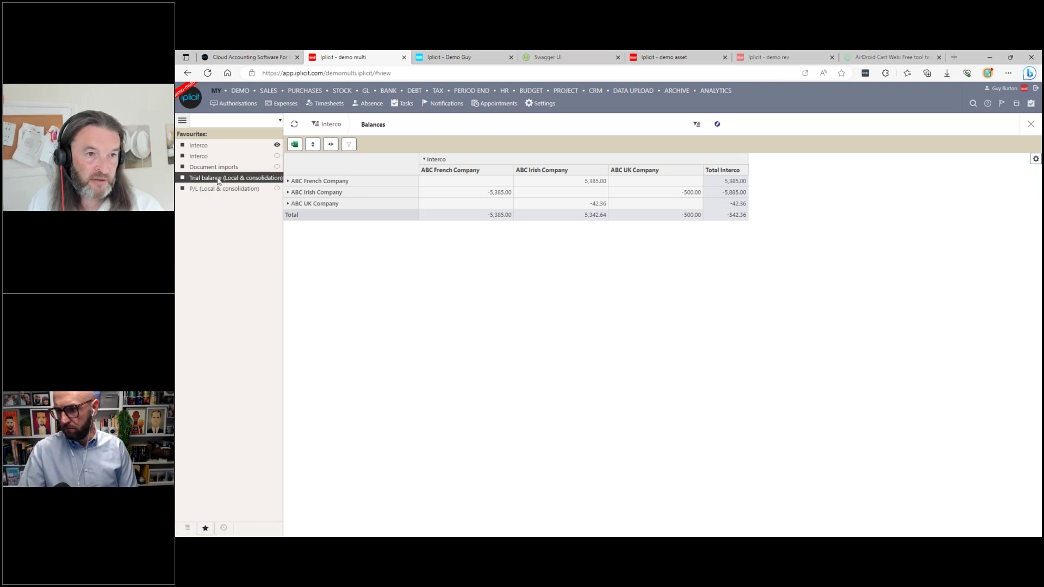
pyautogui.click(294, 124)
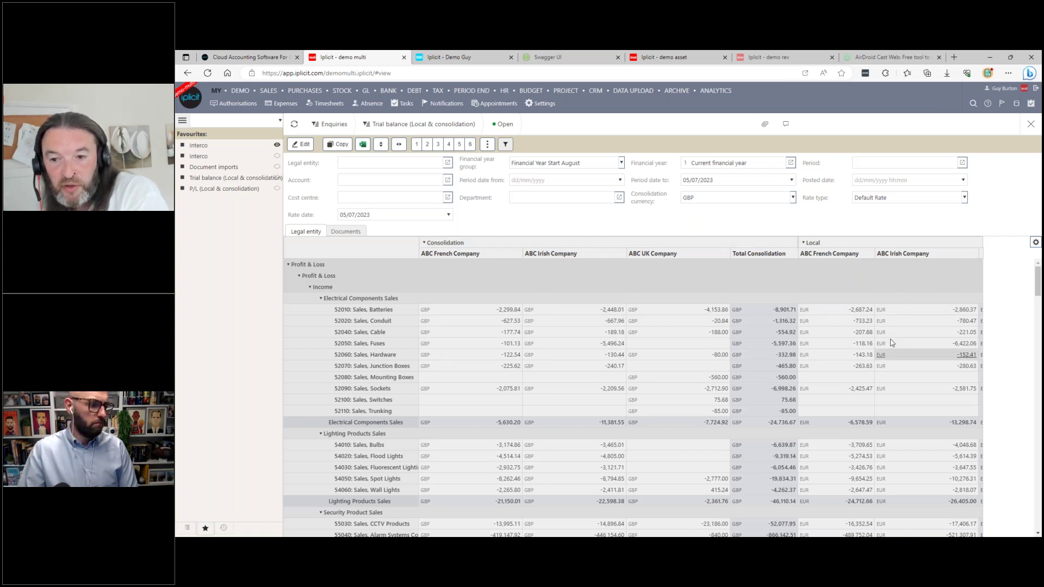
# - Set the trial balance's rate type to Company rate and refresh the consolidated figures
pyautogui.click(911, 199)
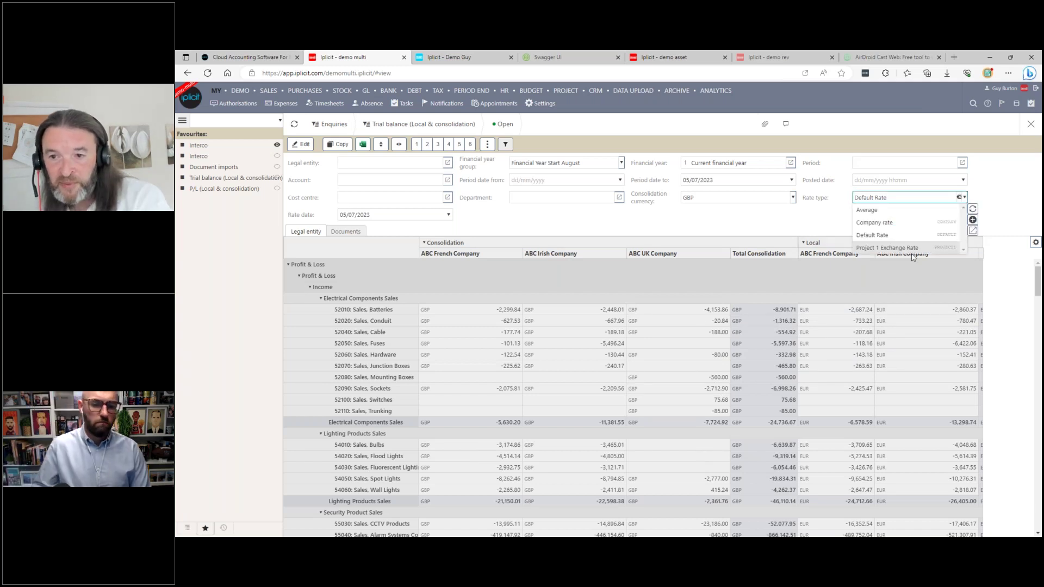
pyautogui.click(897, 225)
pyautogui.click(296, 126)
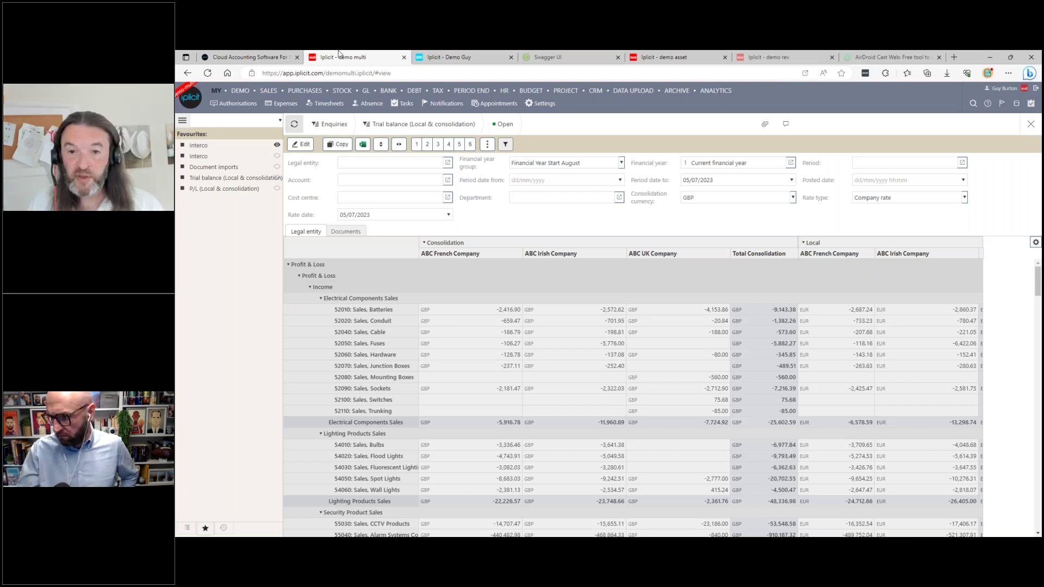
# - Set the consolidation currency to US Dollar and refresh the trial balance
pyautogui.click(708, 198)
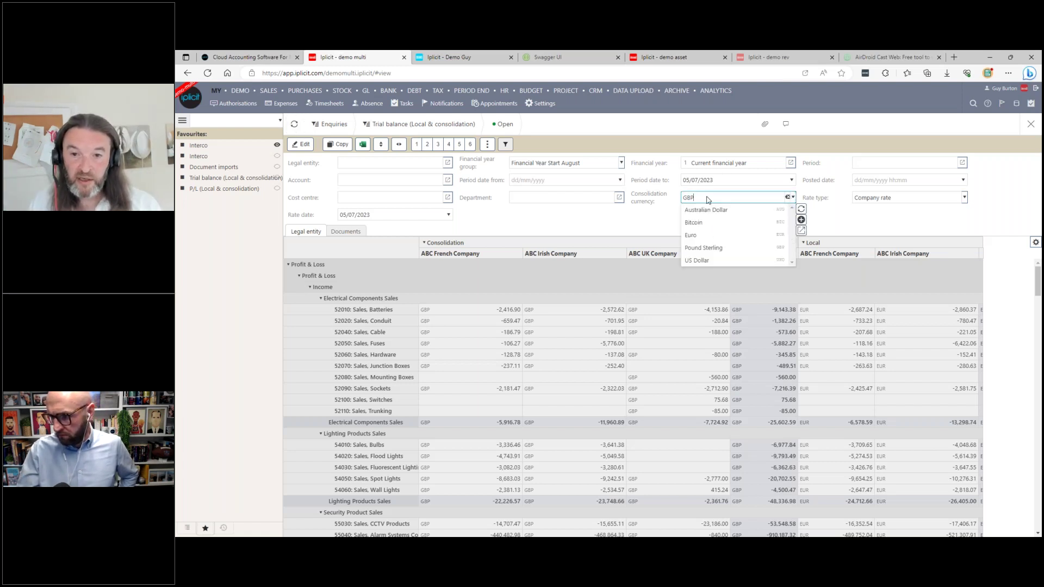
pyautogui.click(700, 258)
pyautogui.click(294, 124)
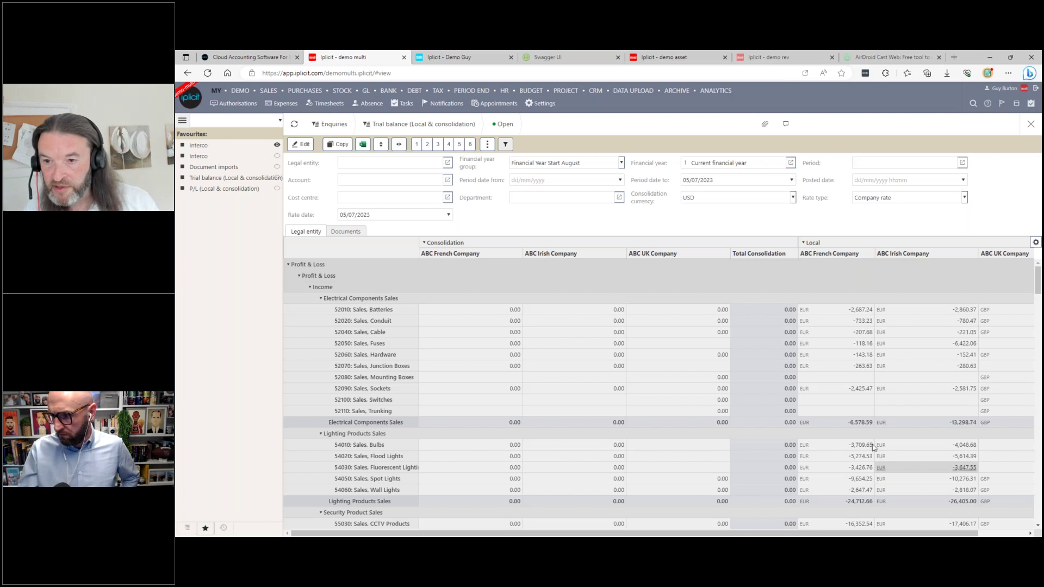
# - Rerun the US Dollar consolidation with the Average rate type, and switch the rate type to Default Rate
pyautogui.click(965, 198)
pyautogui.click(875, 211)
pyautogui.click(295, 124)
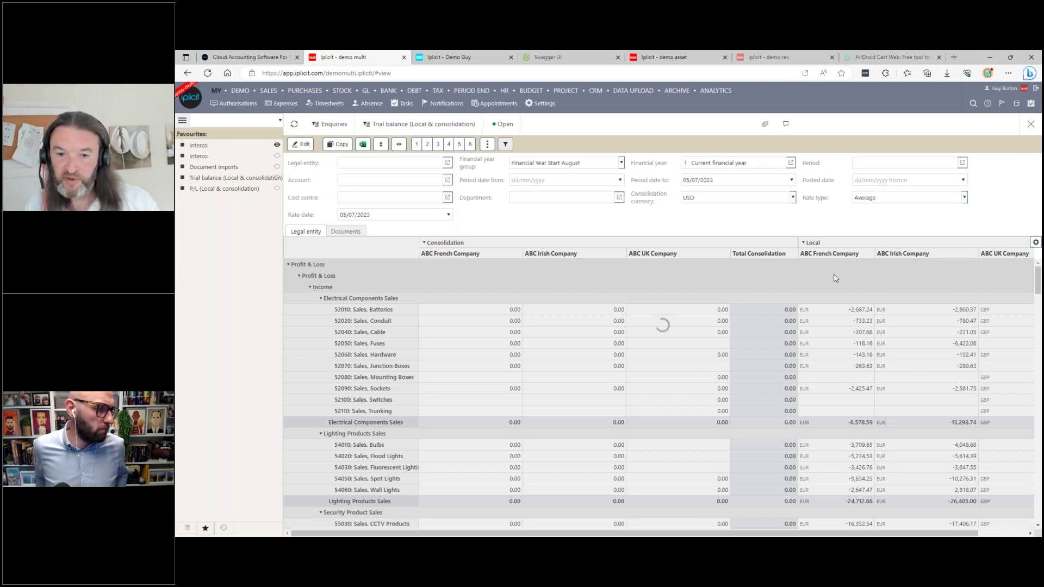
pyautogui.click(881, 198)
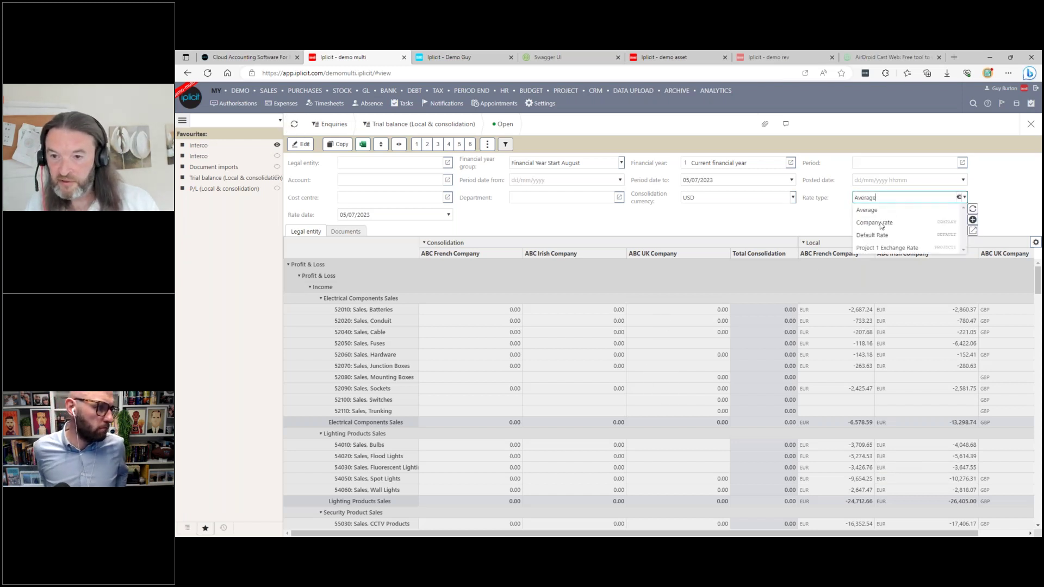
pyautogui.click(856, 239)
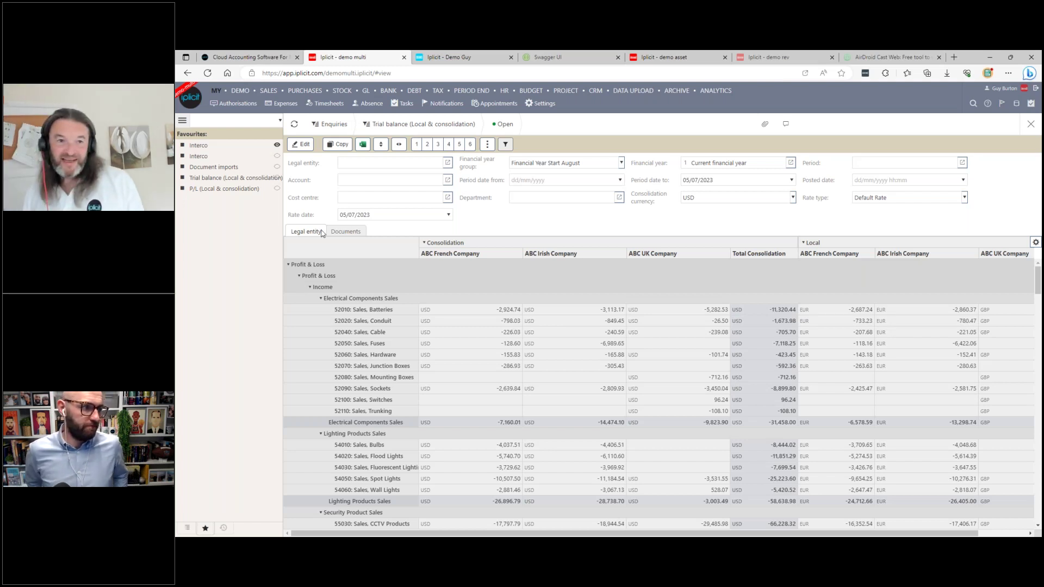
# - Switch to the Demo Guy environment, open the general ledger P/L report and hide its filter fields
pyautogui.click(472, 57)
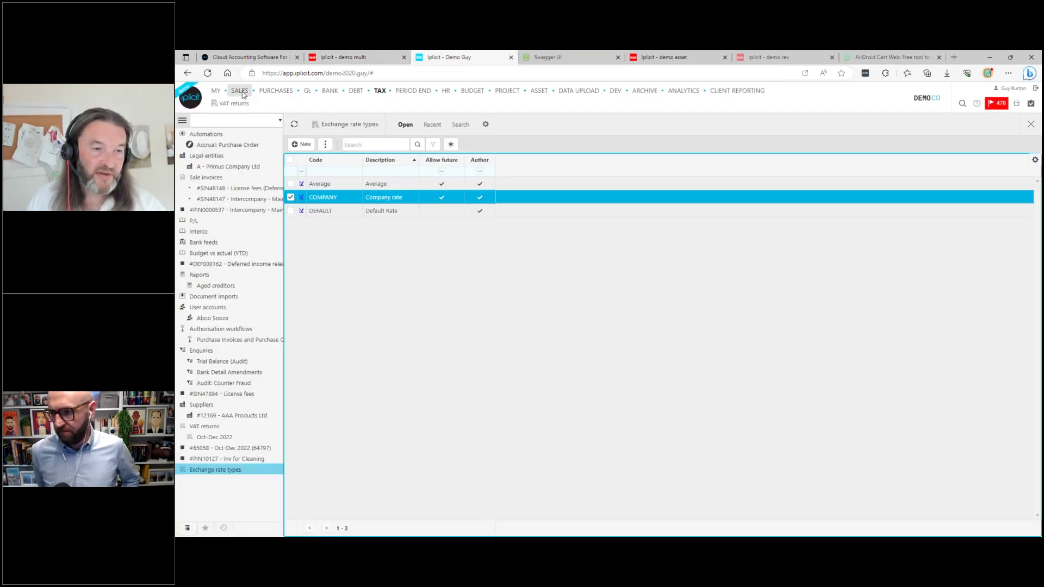
pyautogui.click(307, 93)
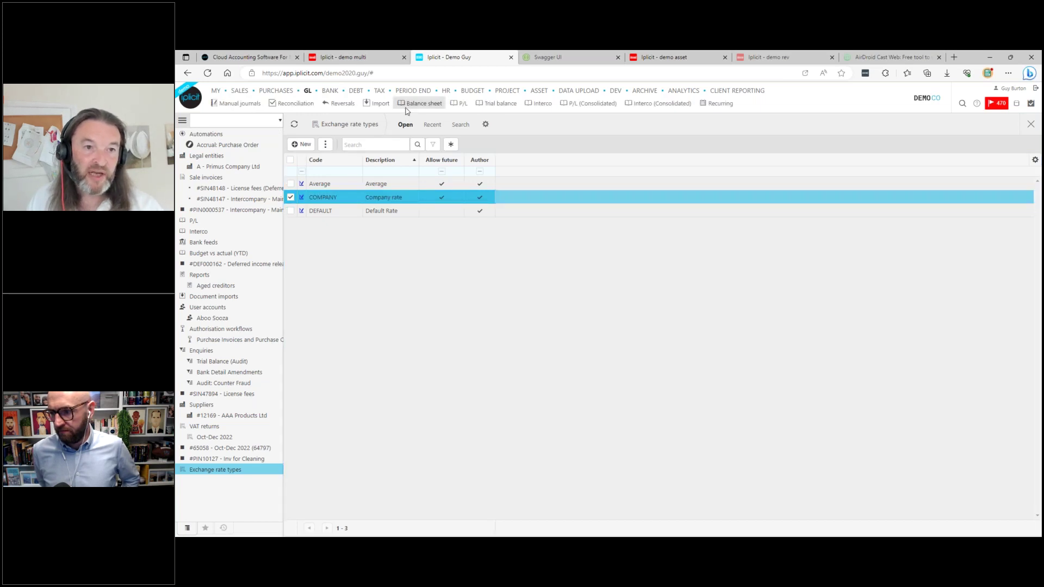
pyautogui.click(459, 105)
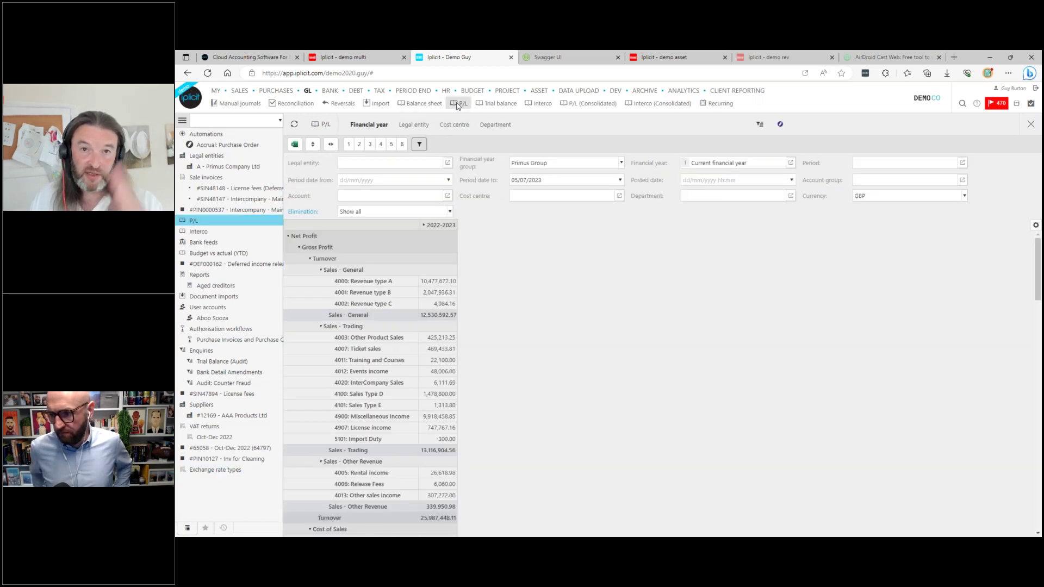
pyautogui.click(420, 144)
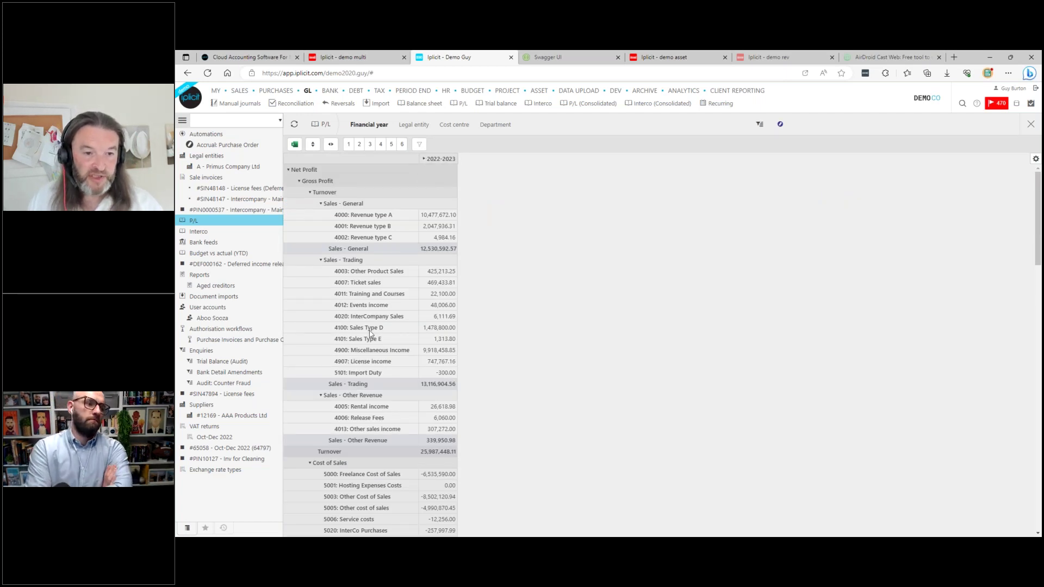
# - Collapse the P/L rows to levels 3 and 4, summarise them at level 2 and expand them to level 4 again
pyautogui.click(369, 144)
pyautogui.click(379, 145)
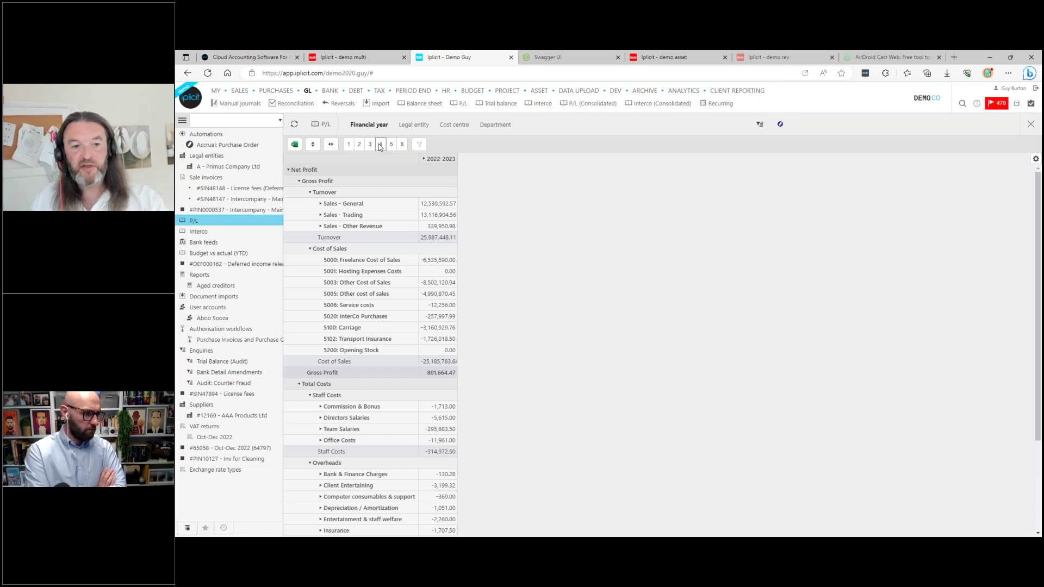
pyautogui.click(360, 144)
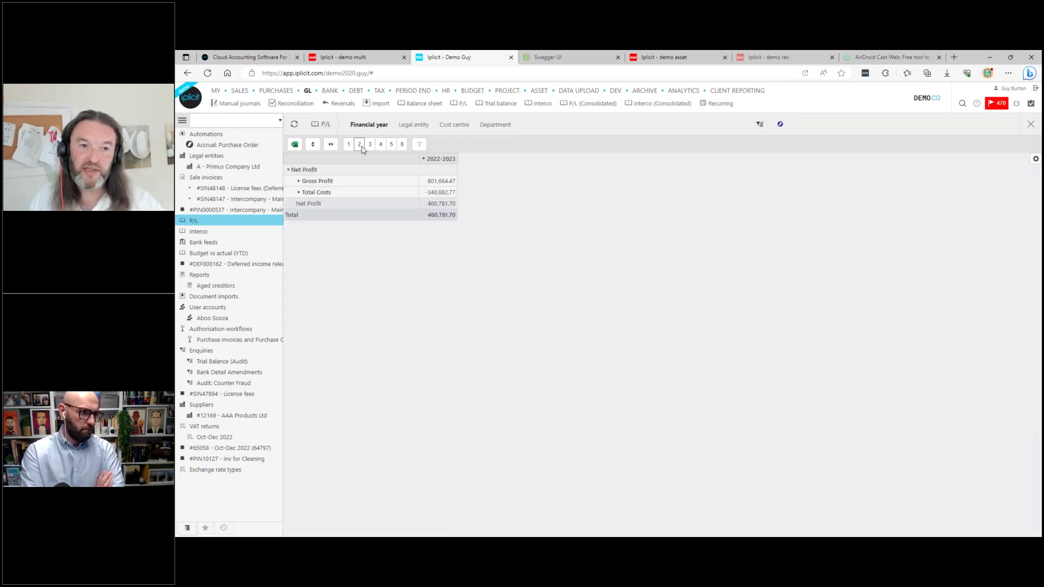
pyautogui.click(381, 144)
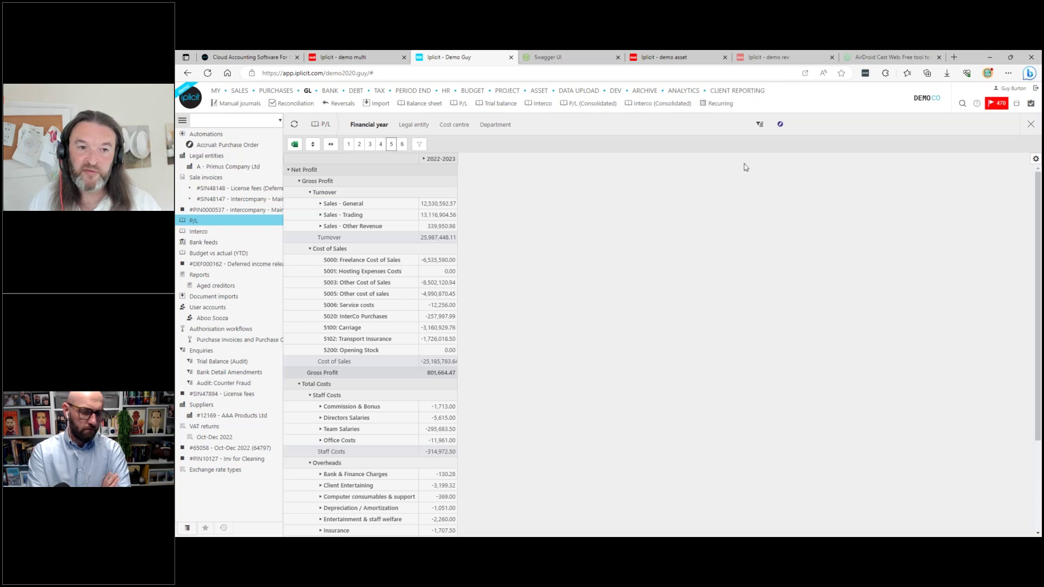
# - Change the P/L row structure to US GAAP Income Statement and show the rows at level 1, then level 2
pyautogui.click(1036, 159)
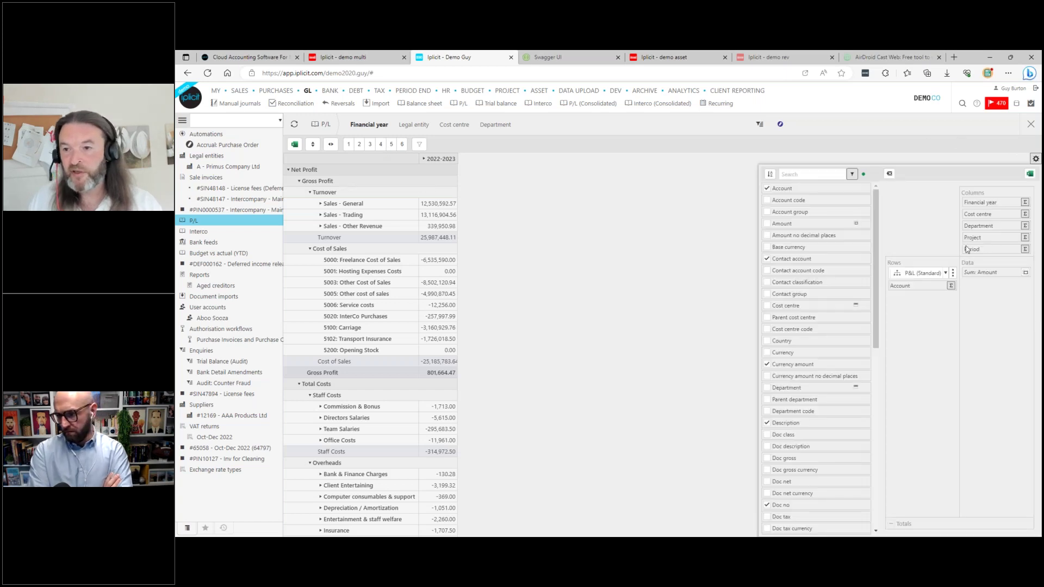
pyautogui.click(946, 273)
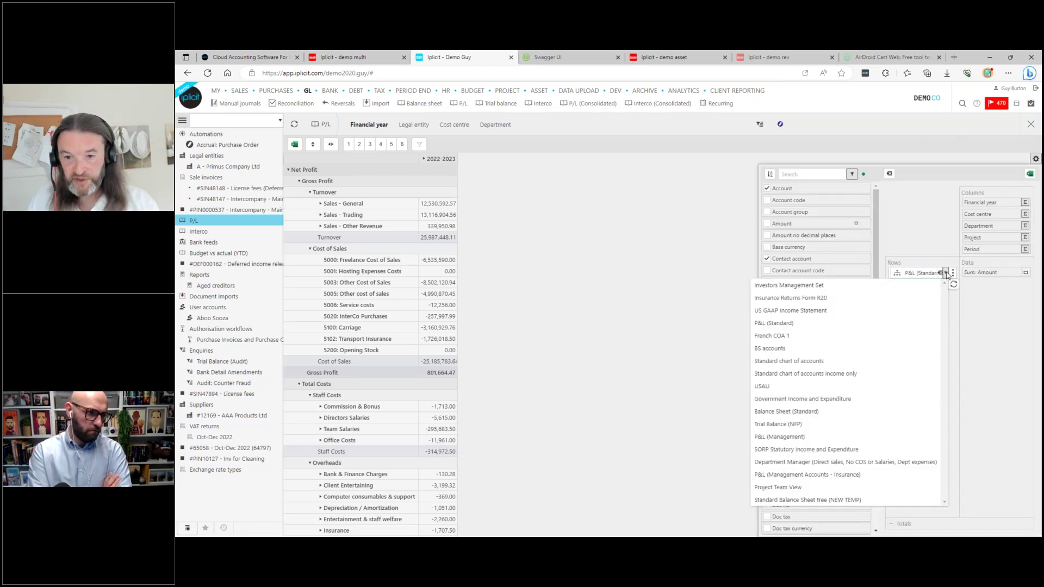
pyautogui.click(789, 312)
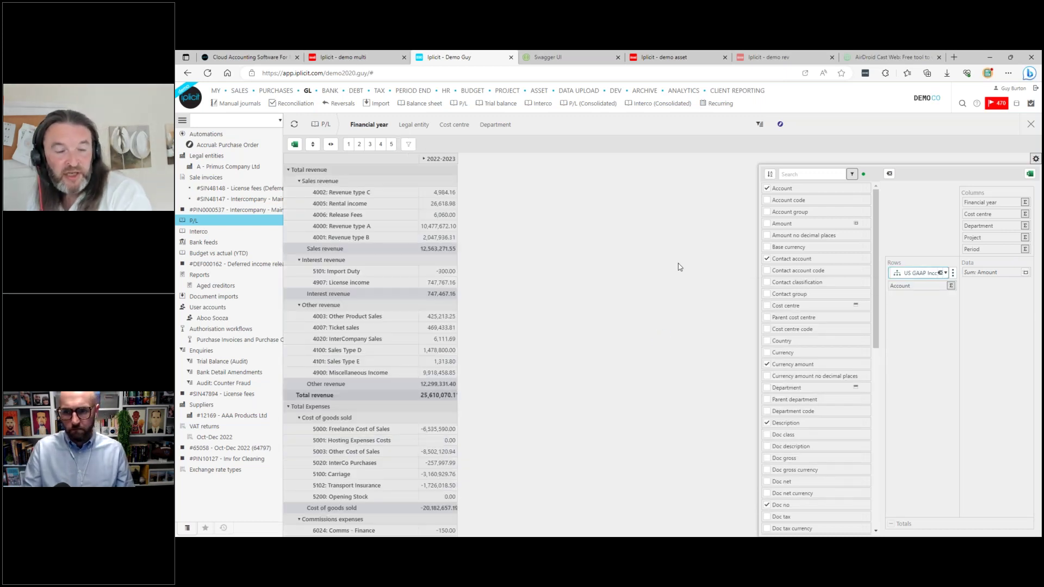
pyautogui.click(349, 144)
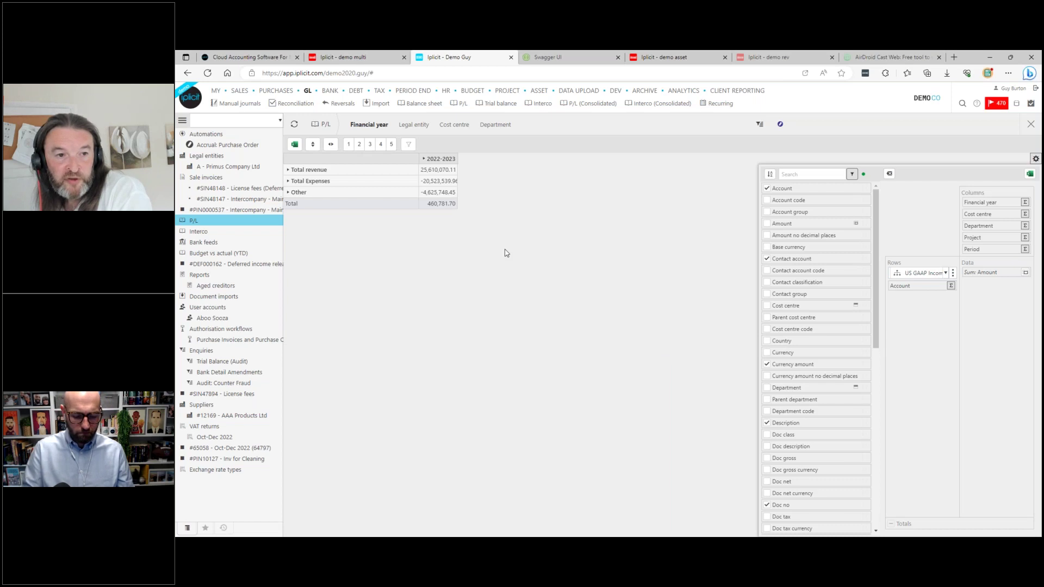
pyautogui.click(359, 144)
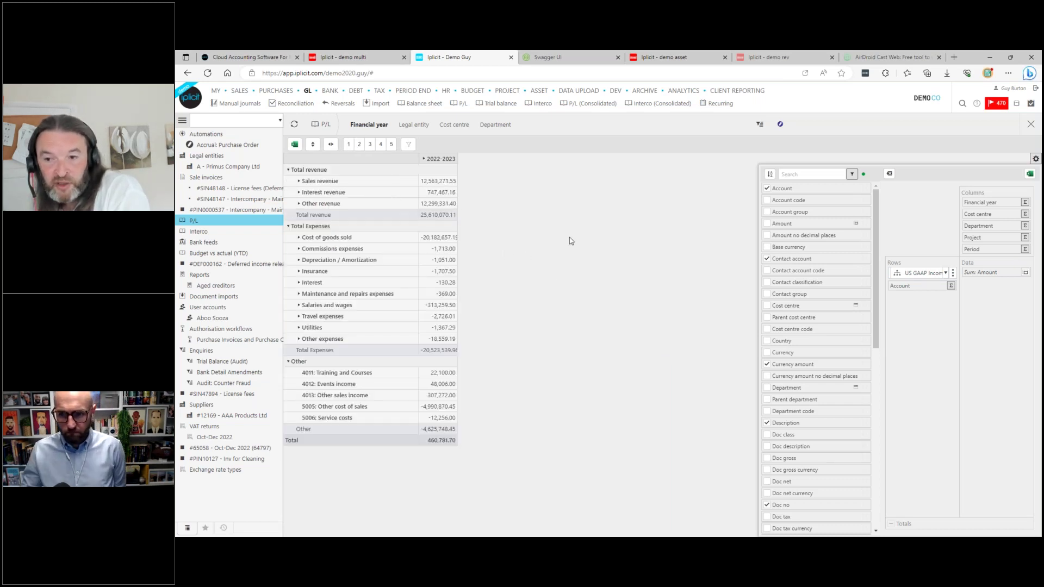
# - Change the P/L row structure to French COA 1, show the rows at level 3 and close the layout settings
pyautogui.click(947, 275)
pyautogui.click(794, 336)
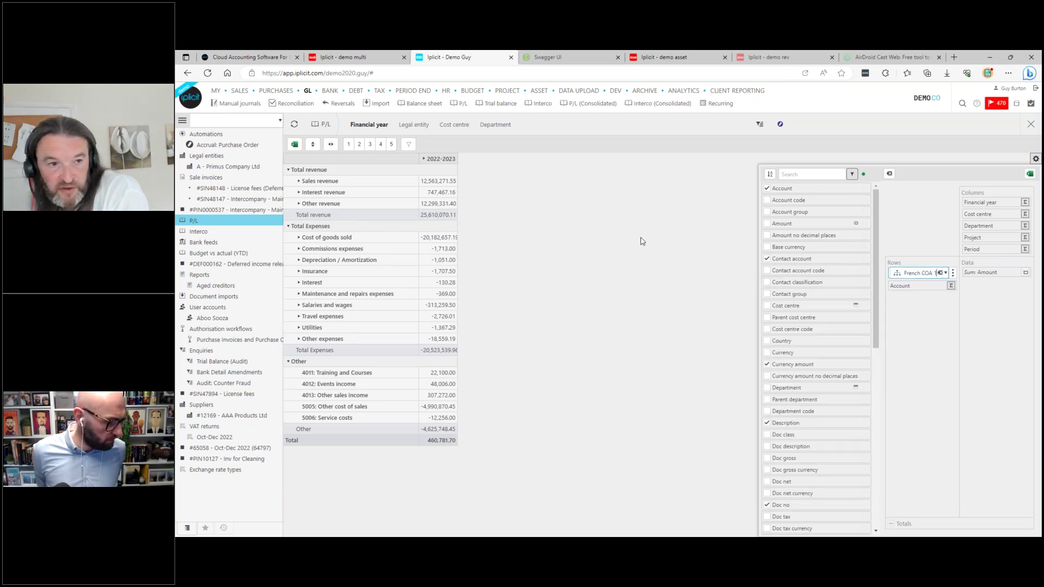
pyautogui.click(370, 144)
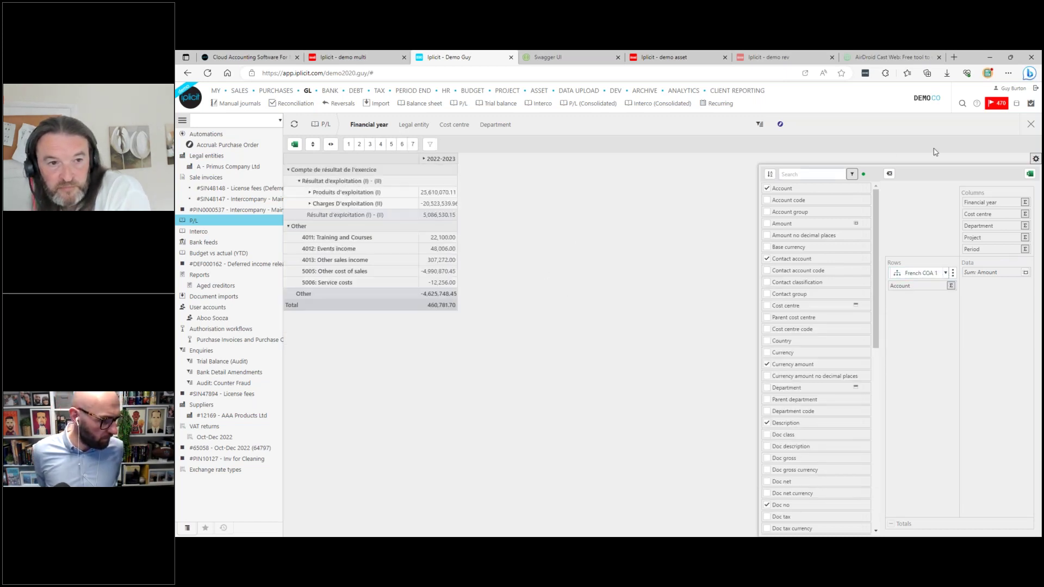
pyautogui.click(1035, 159)
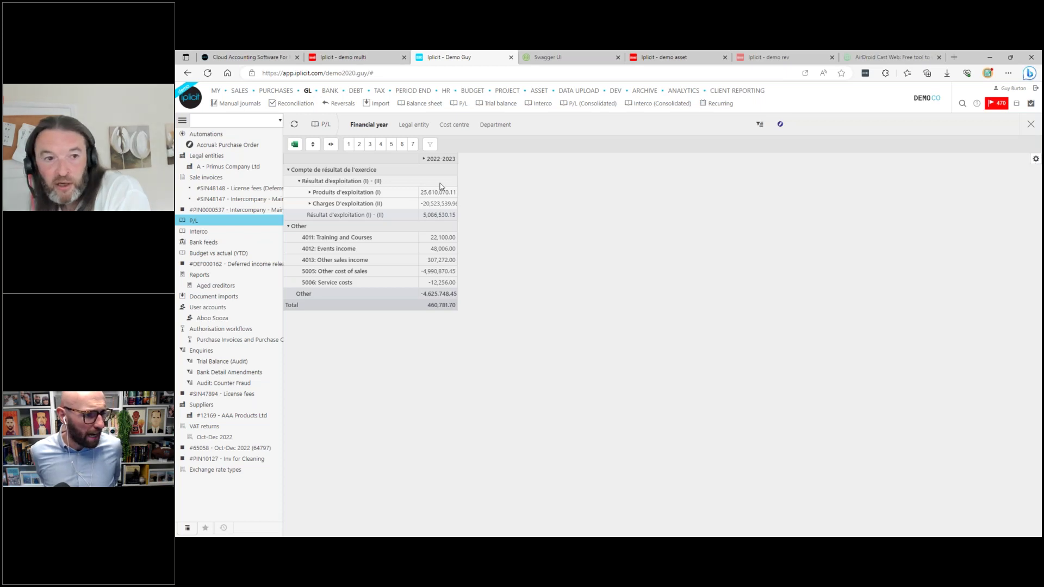
# - Expand the P/L's Produits d'exploitation and Charges D'exploitation groups, and open Achats de marchandises down to its individual accounts
pyautogui.click(340, 215)
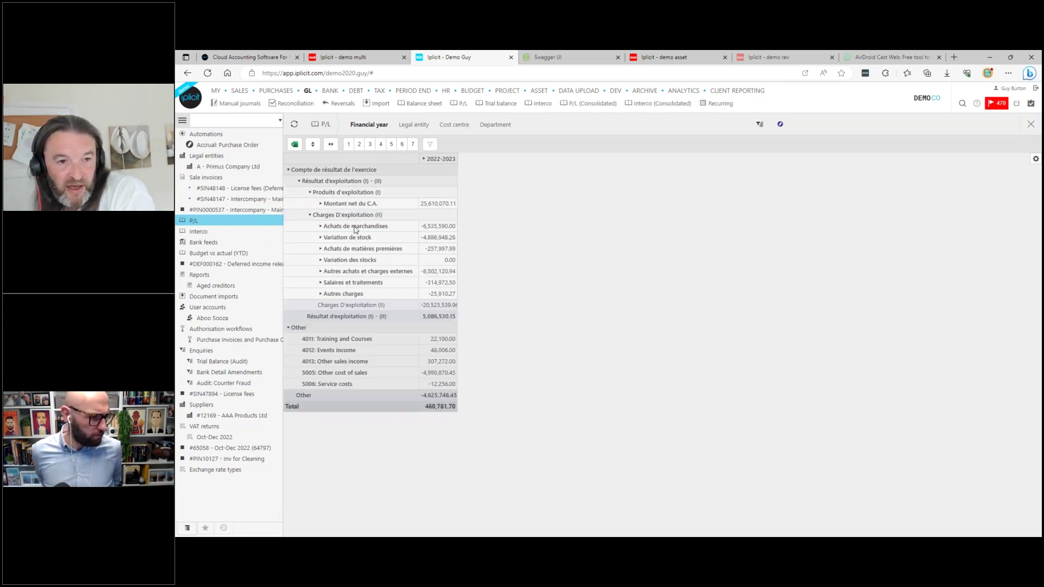
pyautogui.click(357, 227)
# - Open the Dynamic Account Structures list and highlight the IFRS Basic and Department for Education (DFE) Academies 2022/23 structures
pyautogui.click(228, 123)
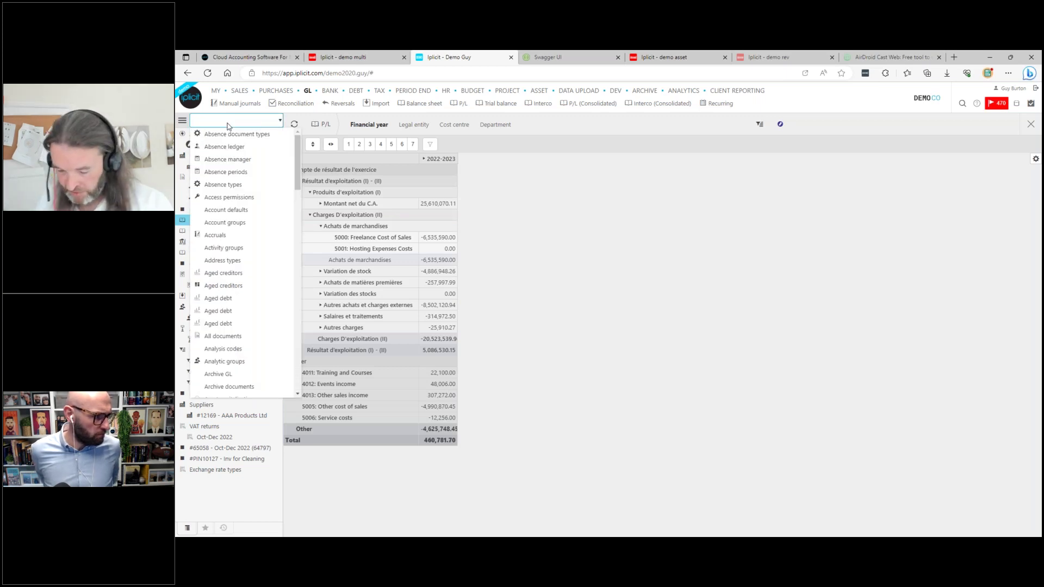
pyautogui.write('dyna')
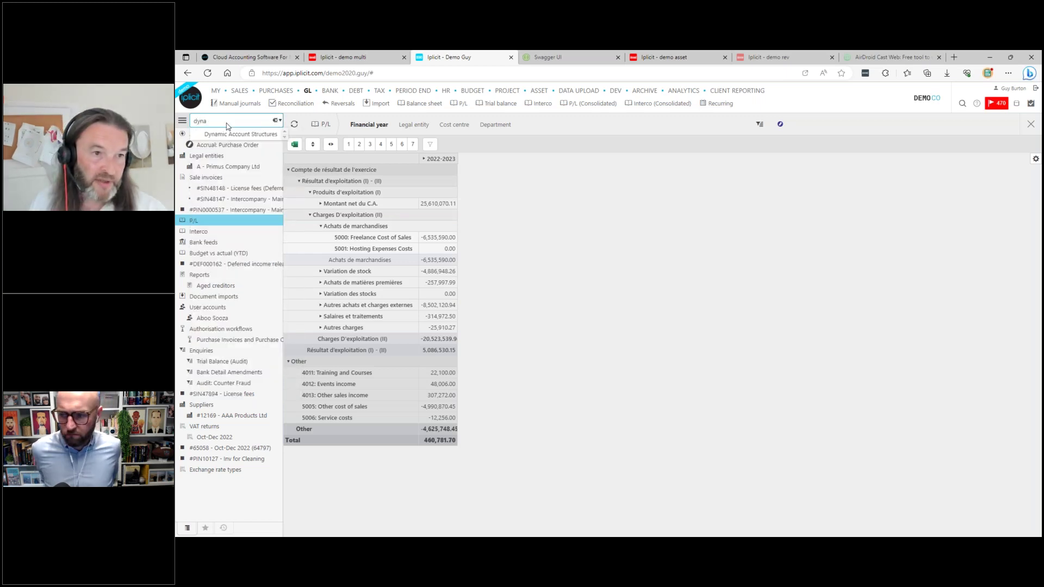
pyautogui.click(239, 134)
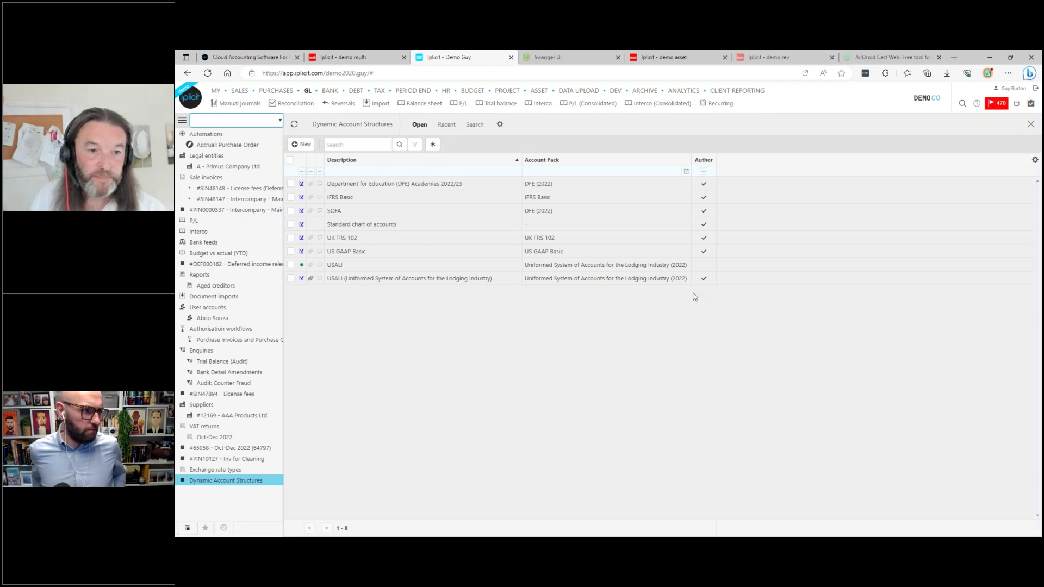
pyautogui.click(361, 257)
pyautogui.click(359, 198)
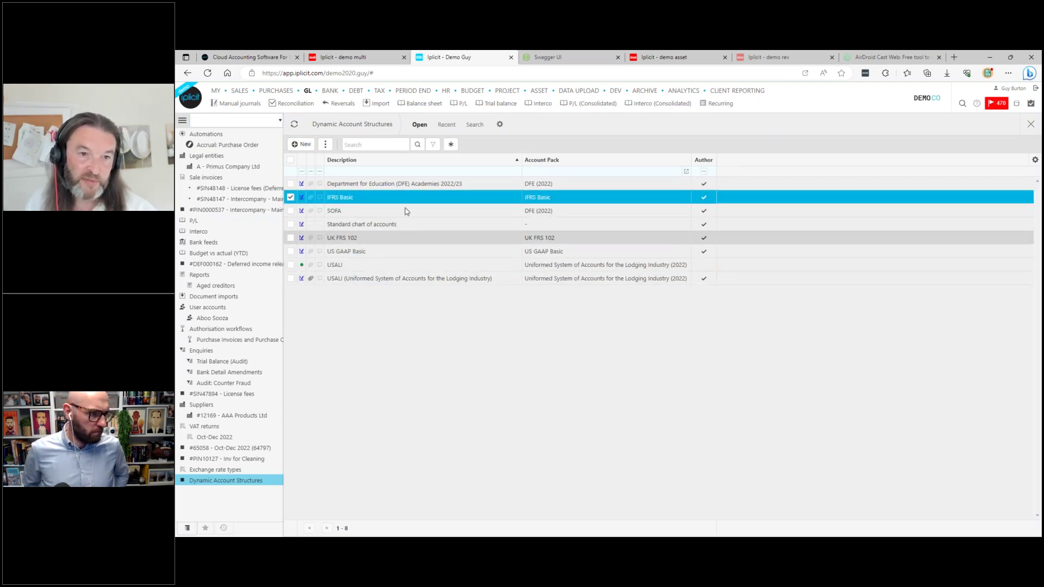
pyautogui.click(397, 184)
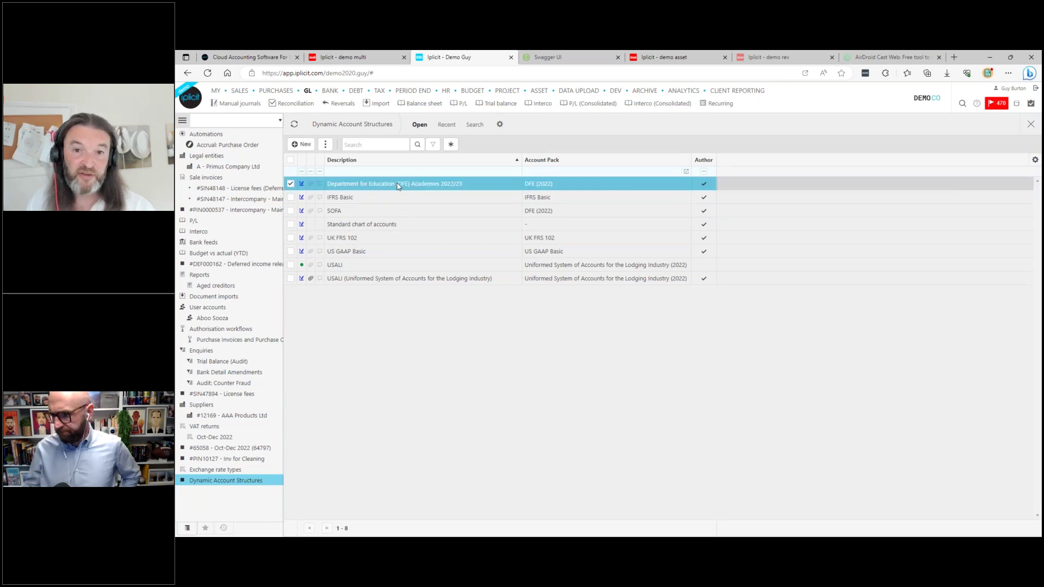
# - Open the USALI (Uniformed System of Accounts for the Lodging Industry) structure and show its 2022 account pack mapping
pyautogui.click(380, 266)
pyautogui.click(448, 280)
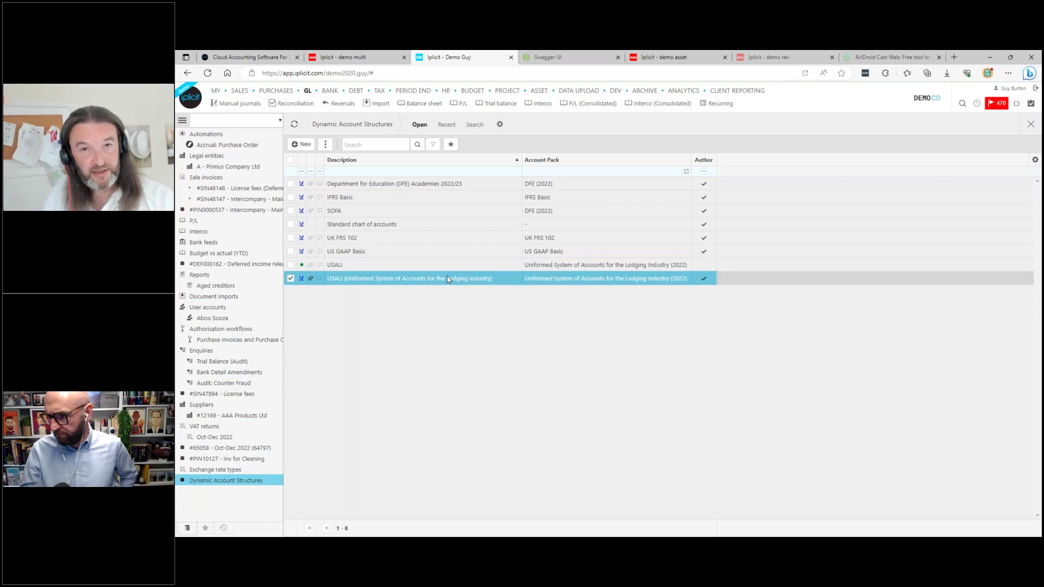
pyautogui.doubleClick(448, 279)
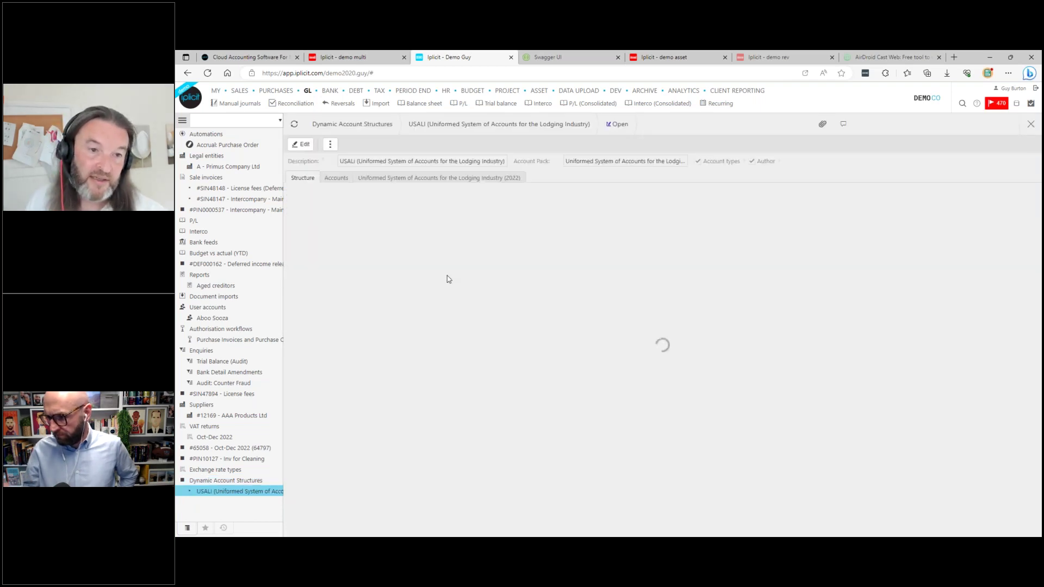
pyautogui.click(413, 178)
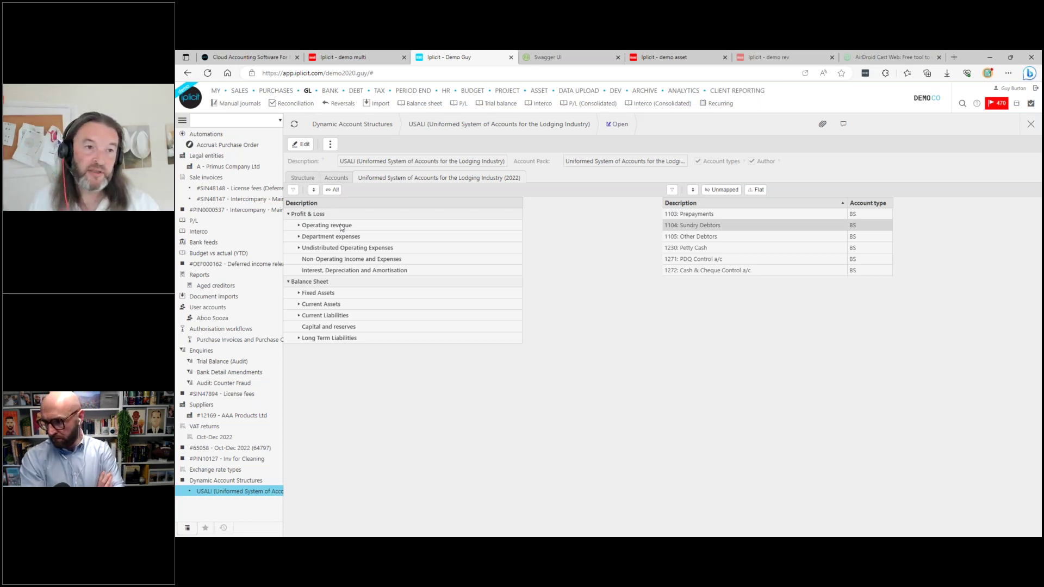
# - Open the form for creating a new legal entity and view the available currencies without choosing one
pyautogui.click(213, 119)
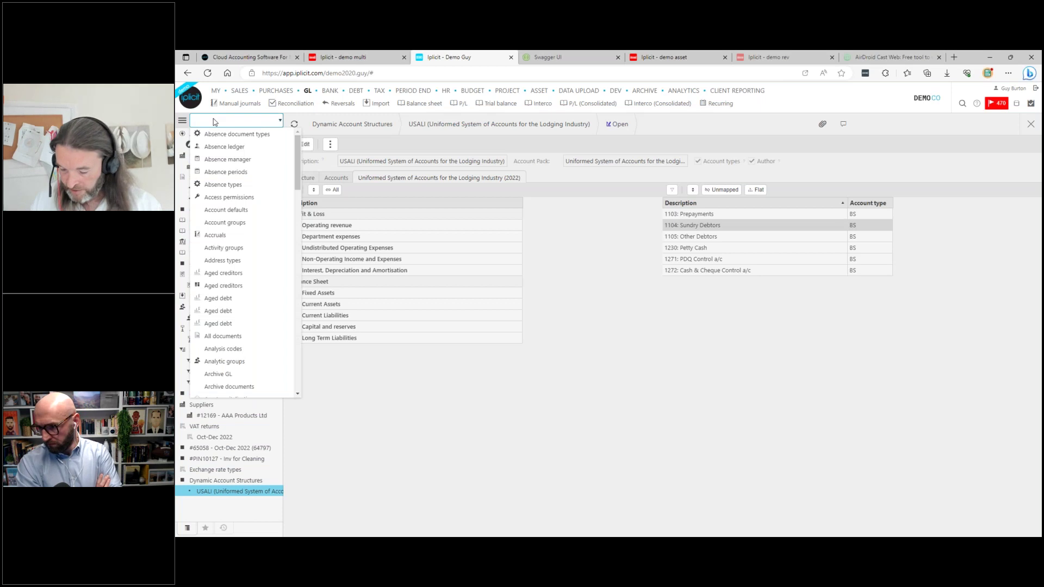
pyautogui.write('lega')
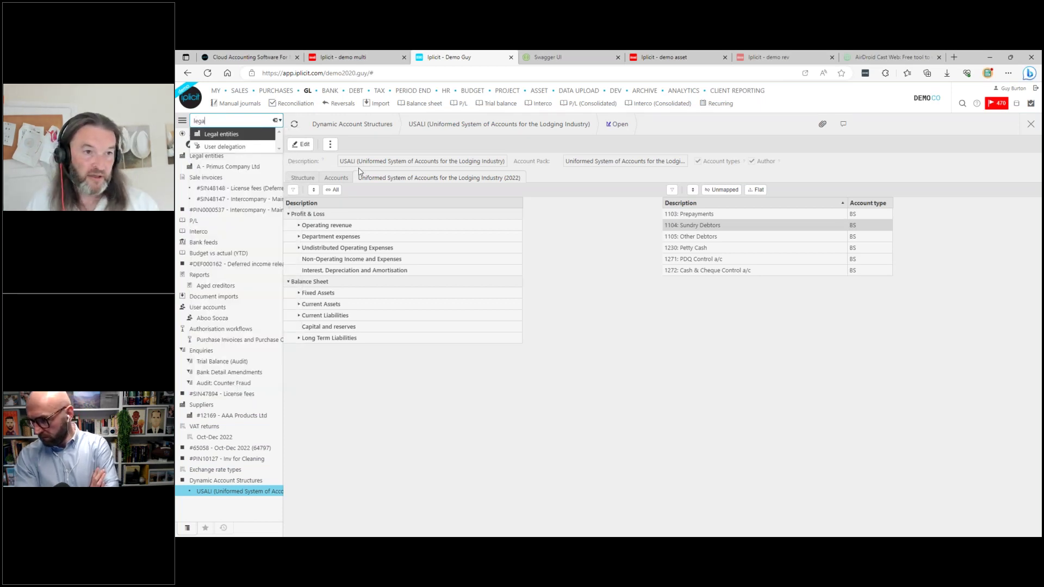
pyautogui.press('Return')
pyautogui.press('Return')
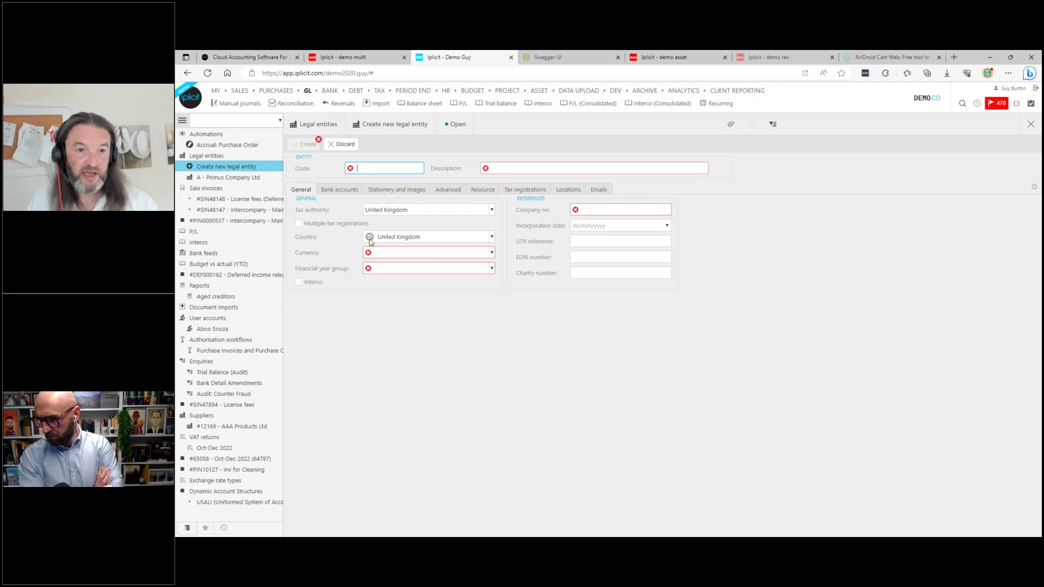
pyautogui.click(416, 252)
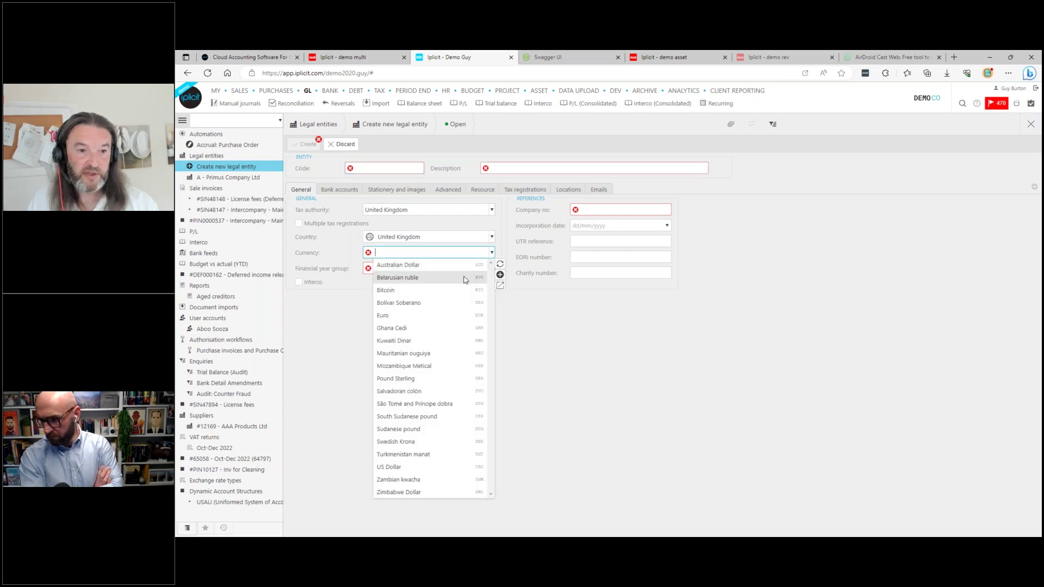
pyautogui.click(553, 332)
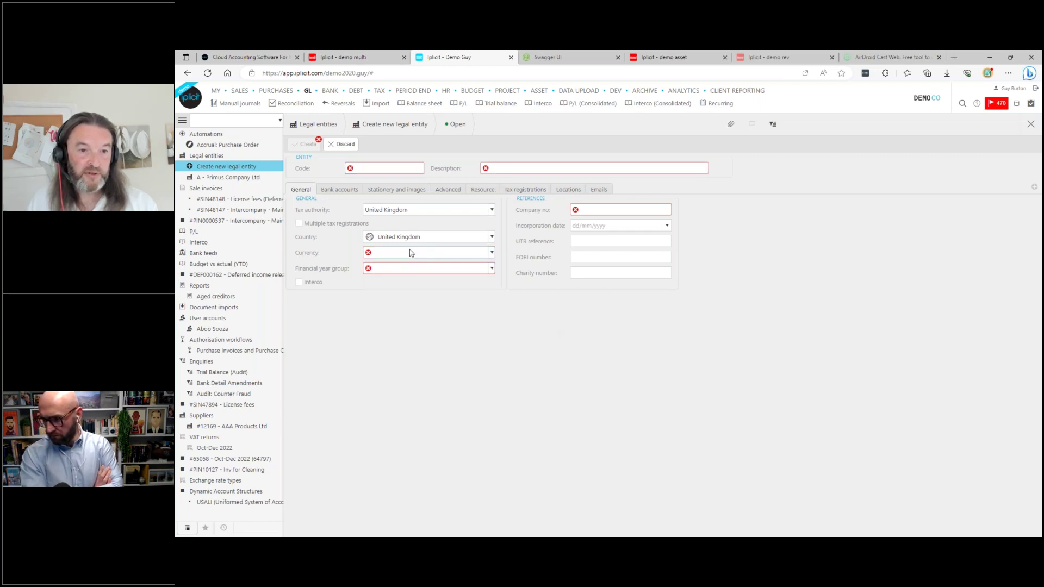
# - Open the full list of tax authorities from the new legal entity's tax authority field and highlight Angola
pyautogui.click(390, 211)
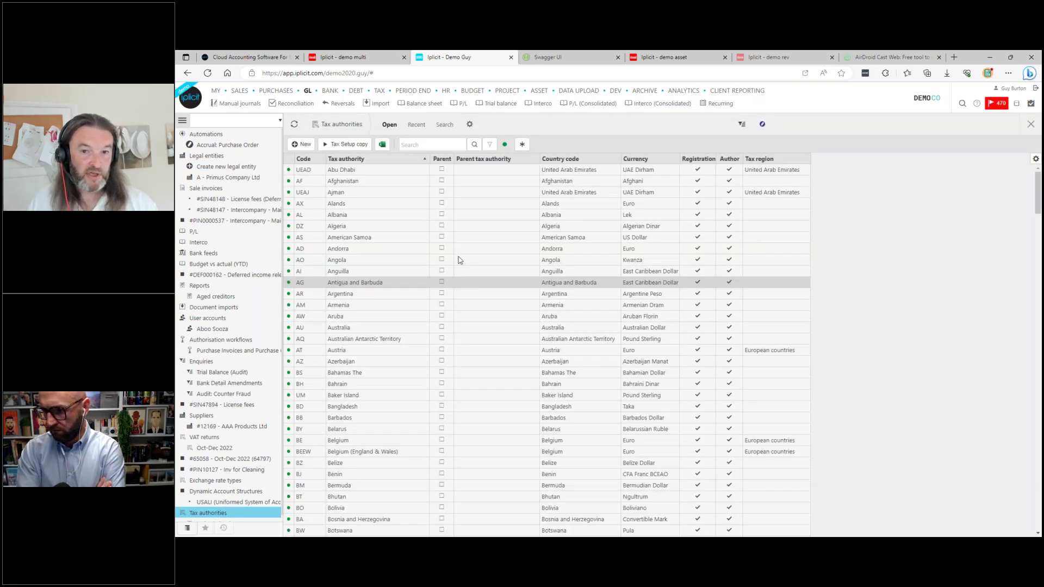
pyautogui.click(400, 270)
pyautogui.click(398, 263)
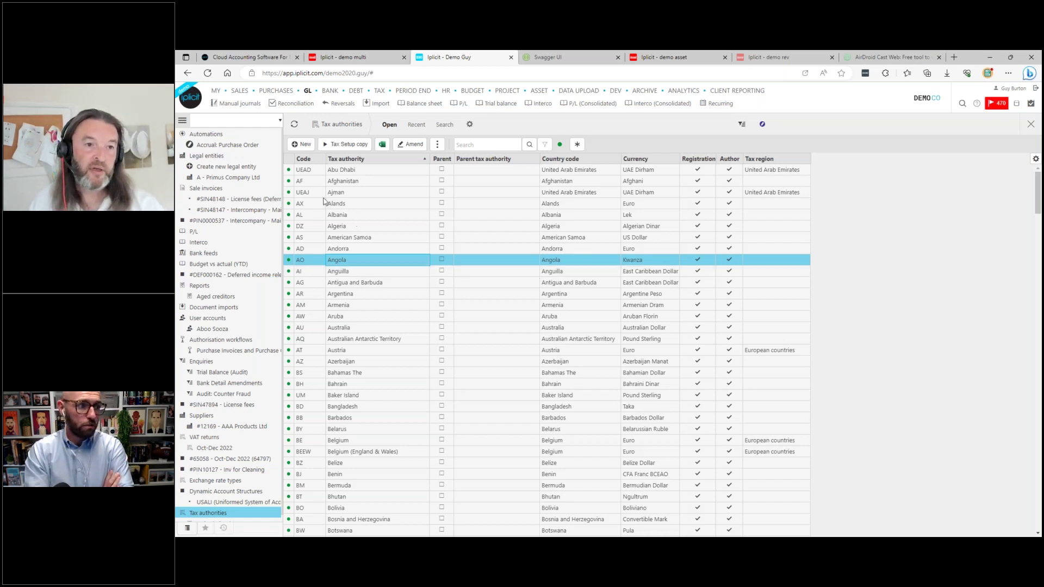
# - Open the sales customer list, followed by the Aged debt report grouped by legal entity
pyautogui.moveTo(247, 93)
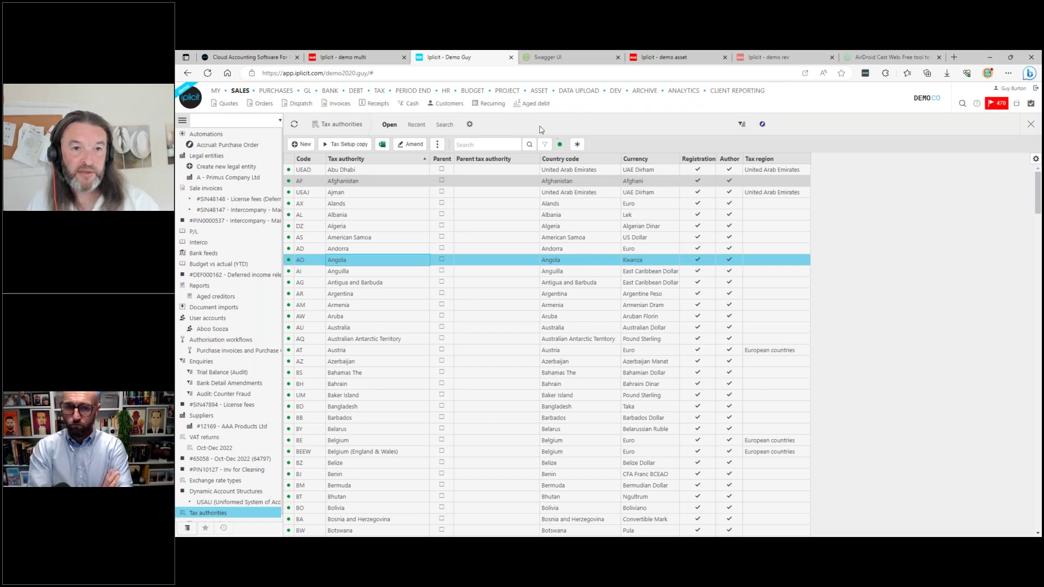
pyautogui.click(450, 104)
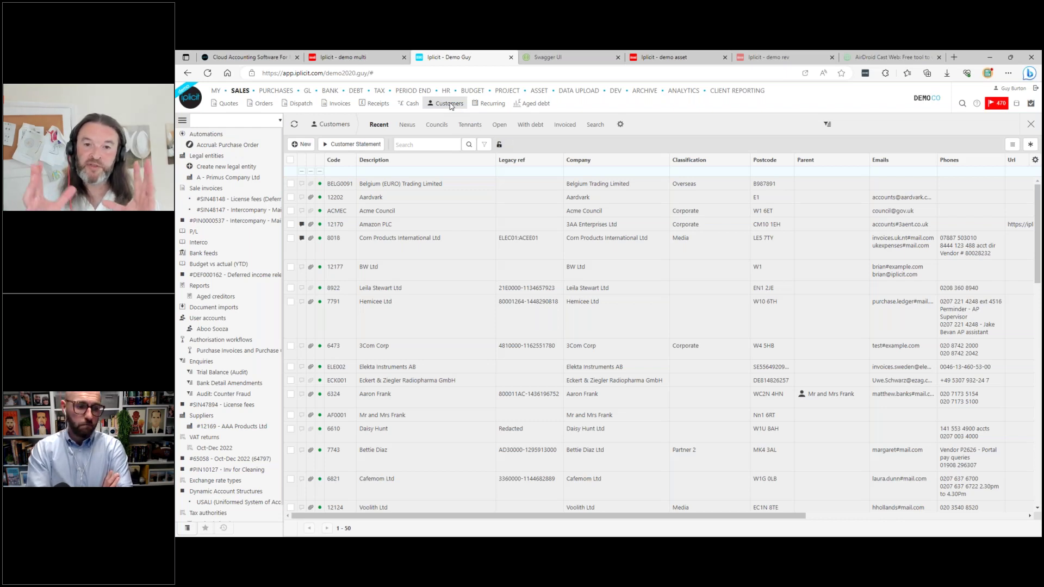
pyautogui.click(541, 104)
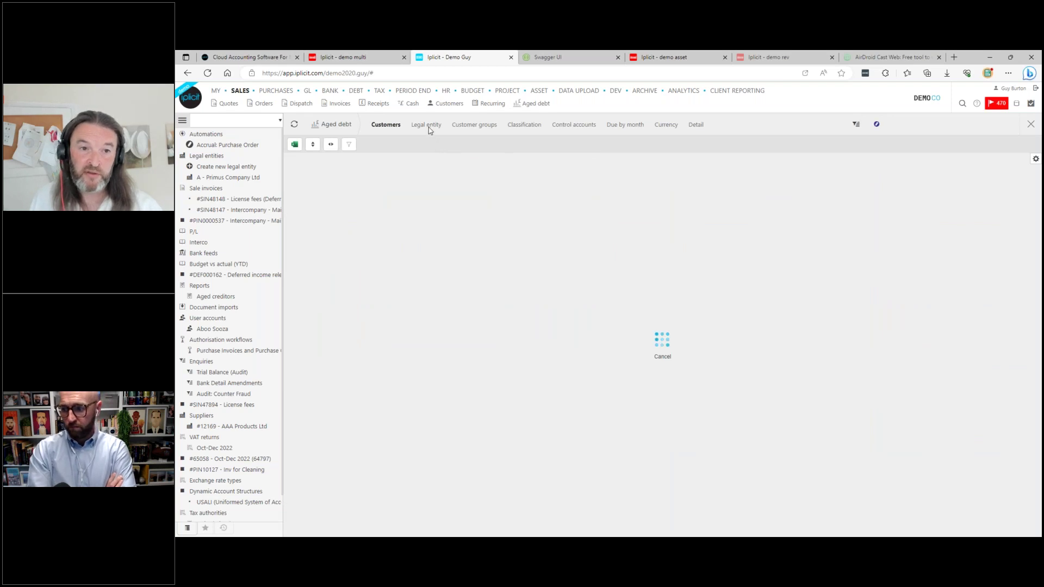
pyautogui.click(429, 126)
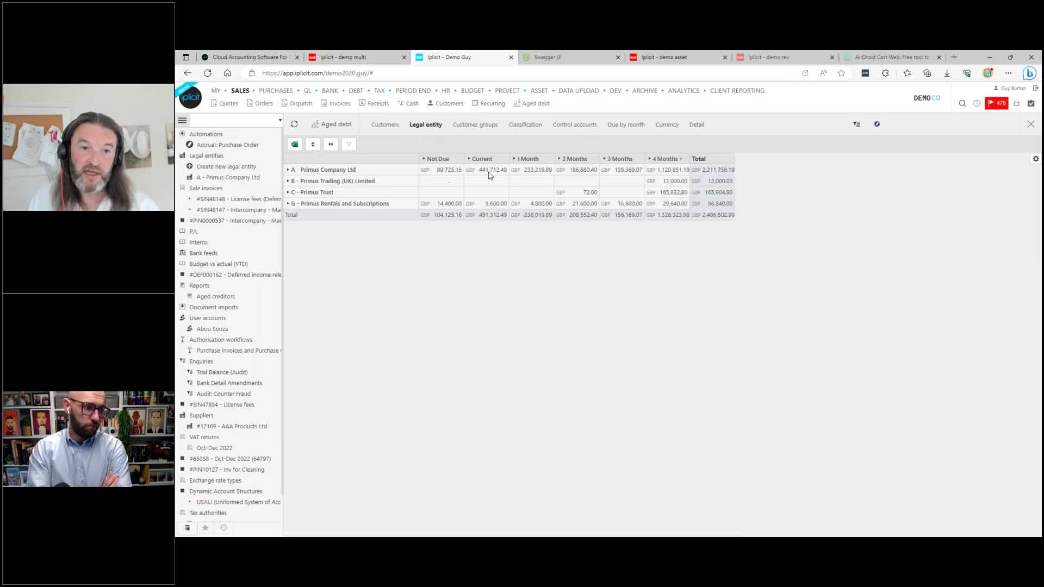
# - Open the purchases Aged creditors report and show it grouped by legal entity
pyautogui.click(277, 91)
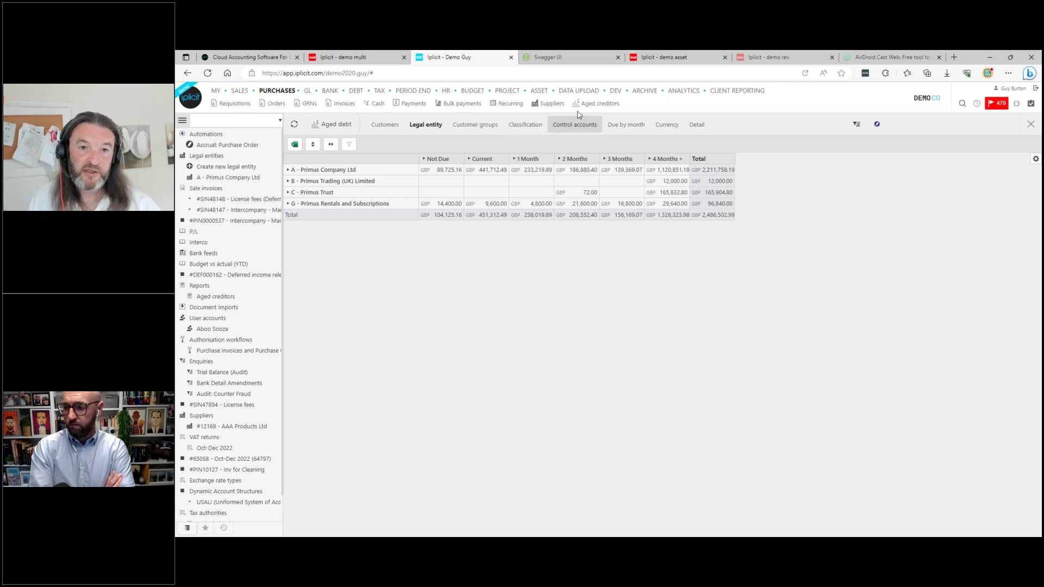
pyautogui.click(599, 103)
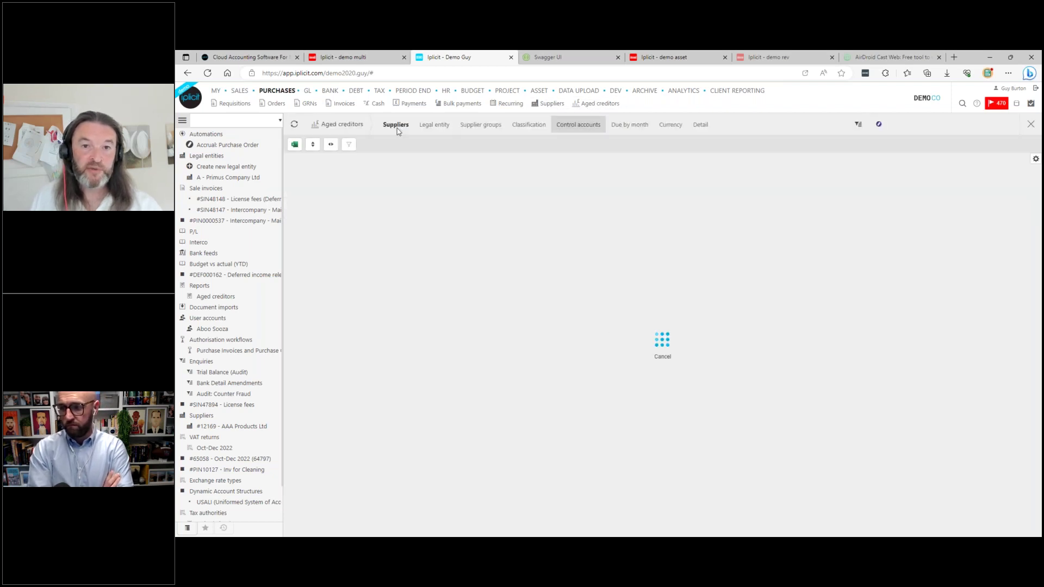
pyautogui.click(434, 125)
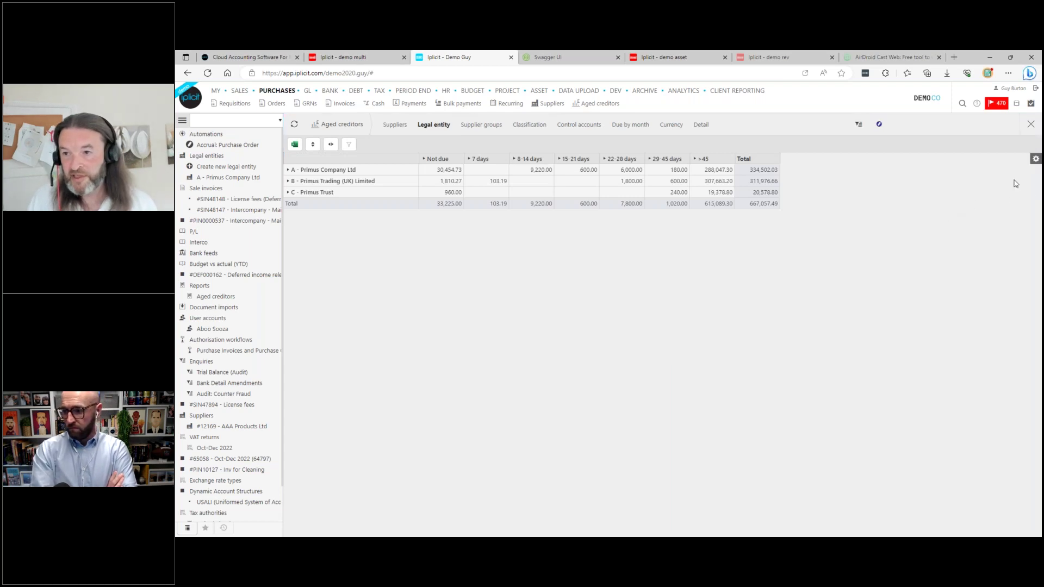
# - Move Legal entity from the rows to the columns of the Aged creditors report and close the layout settings
pyautogui.click(1036, 159)
pyautogui.moveTo(904, 252); pyautogui.dragTo(1005, 200)
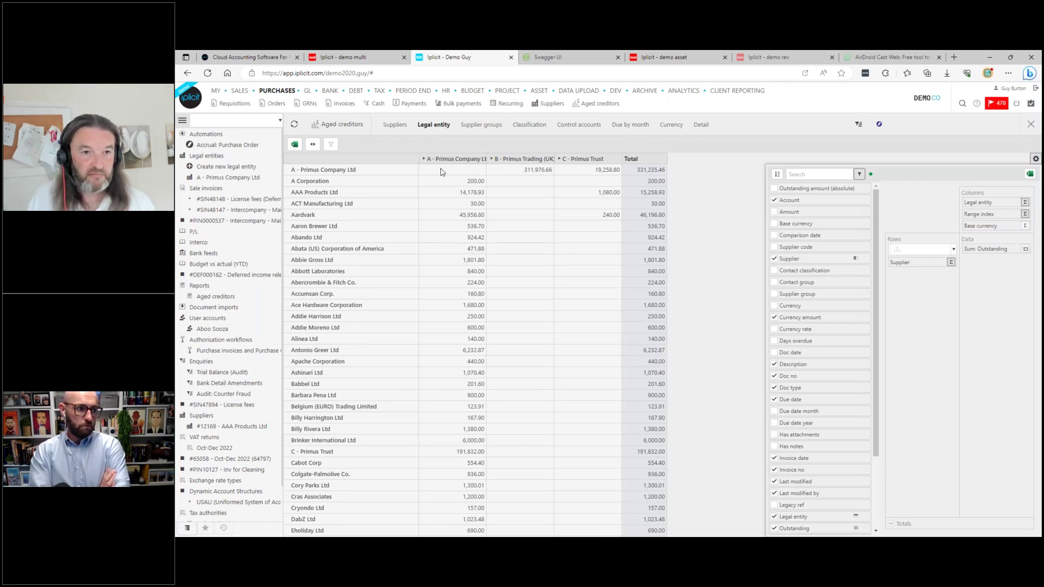
pyautogui.click(1035, 159)
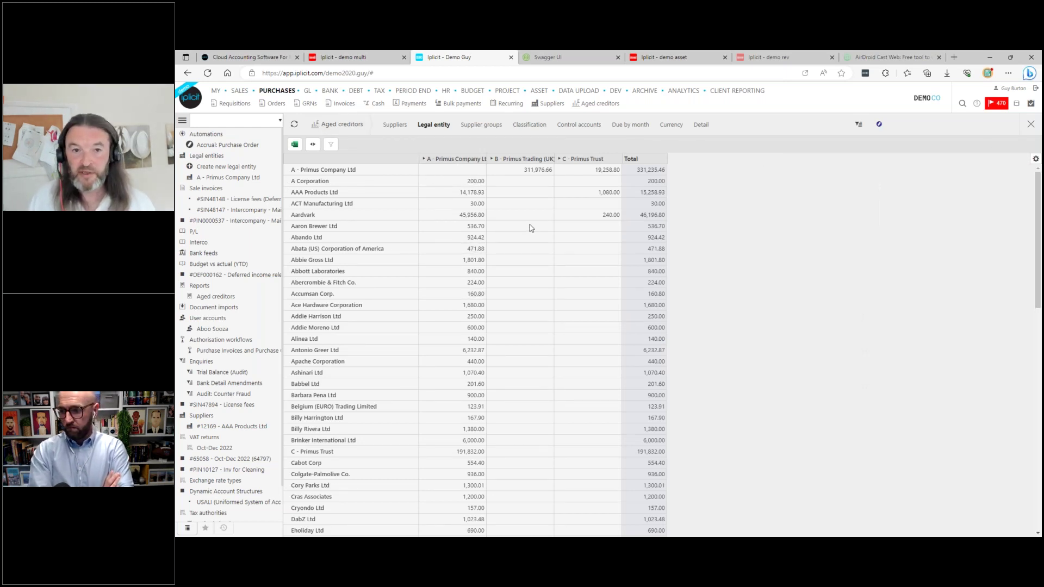
# - Show the Aged creditors report by classification and by control accounts
pyautogui.click(529, 125)
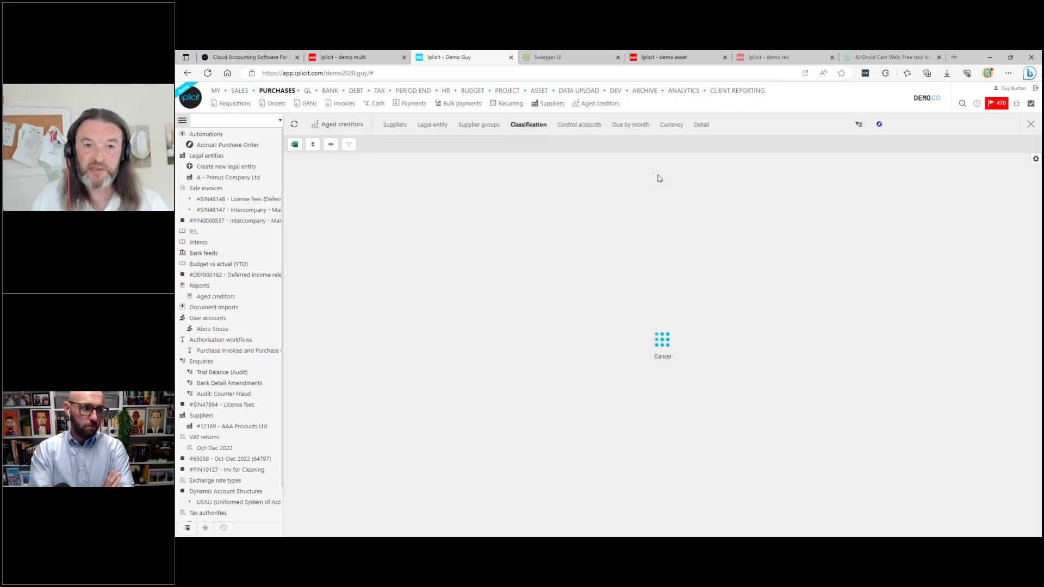
pyautogui.click(588, 130)
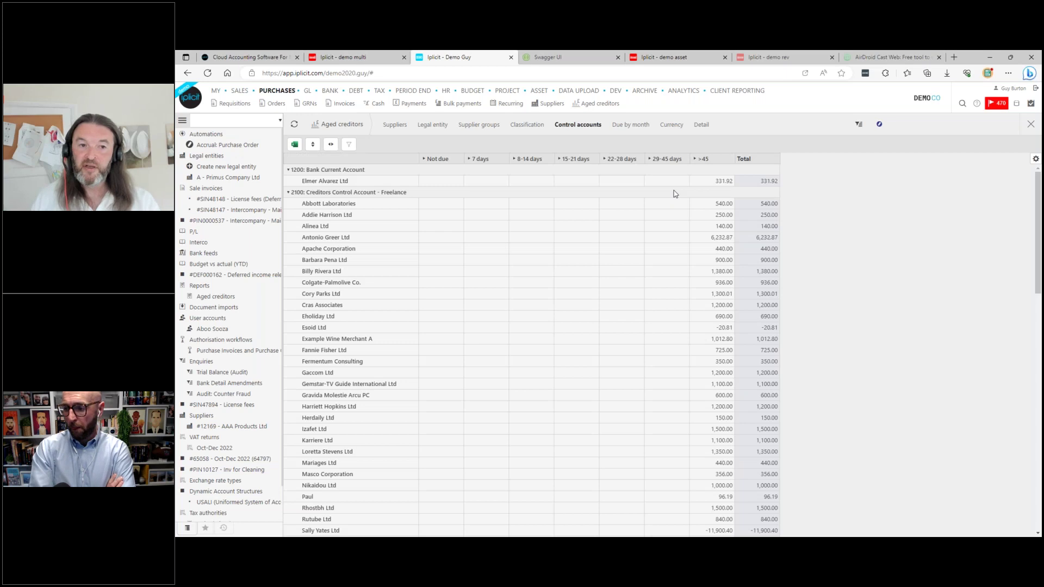